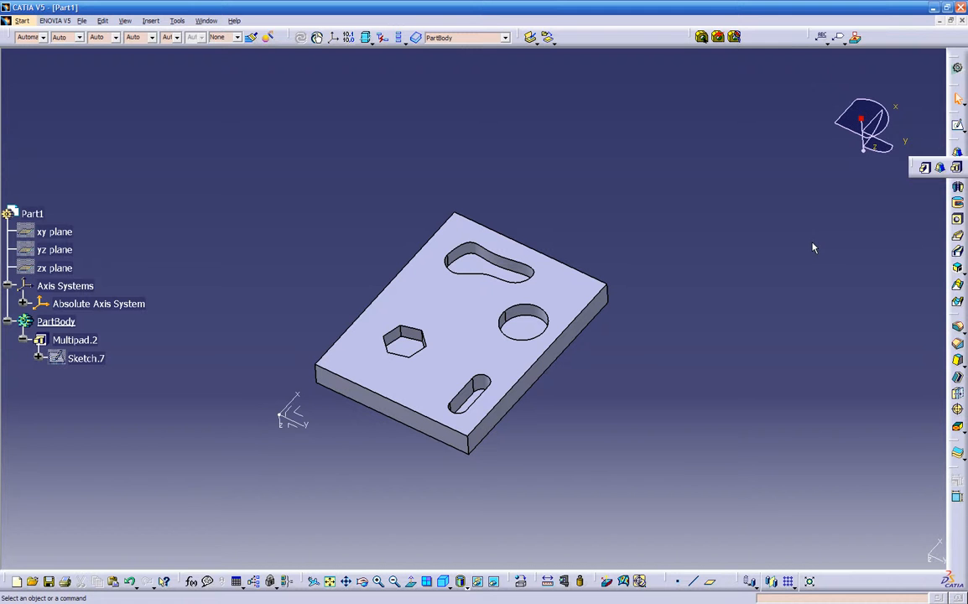
Toggle the visibility of Sketch.7 under Multipad.2 on and off twice
middle_click_drag(579, 466, 477, 357)
left_click(84, 358)
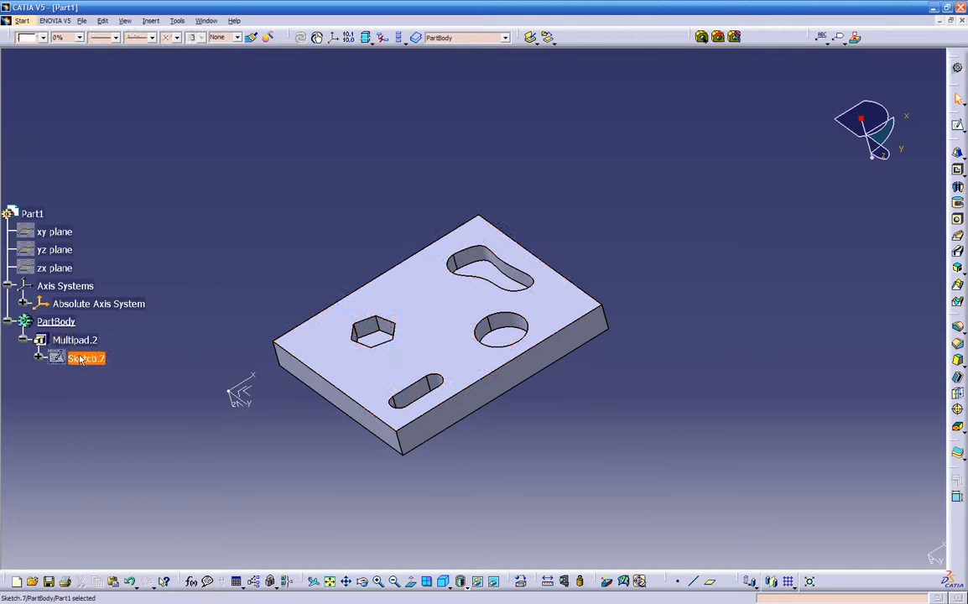
right_click(84, 358)
left_click(109, 391)
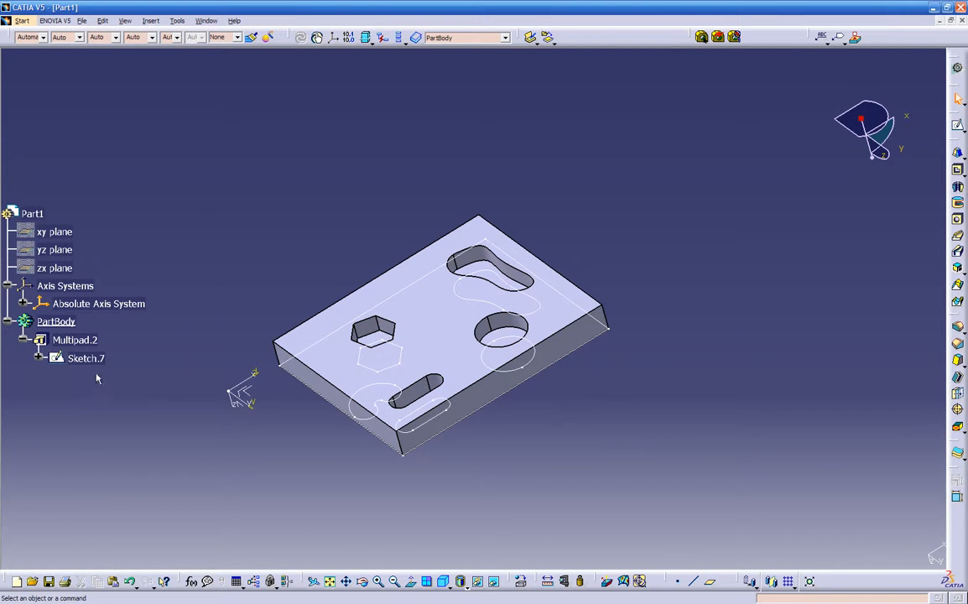
left_click(85, 359)
right_click(85, 358)
left_click(113, 392)
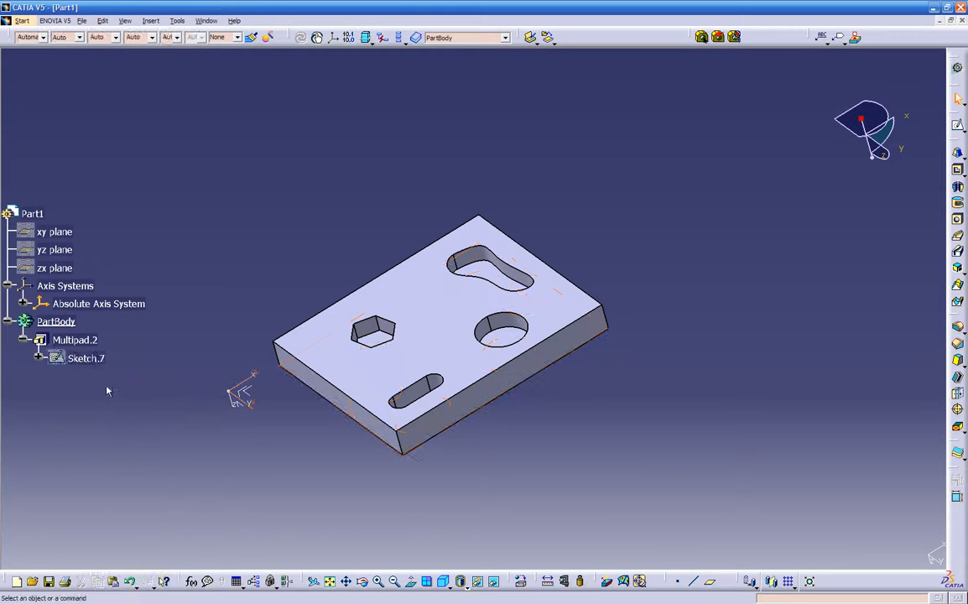
right_click(85, 359)
left_click(113, 393)
right_click(88, 359)
left_click(112, 393)
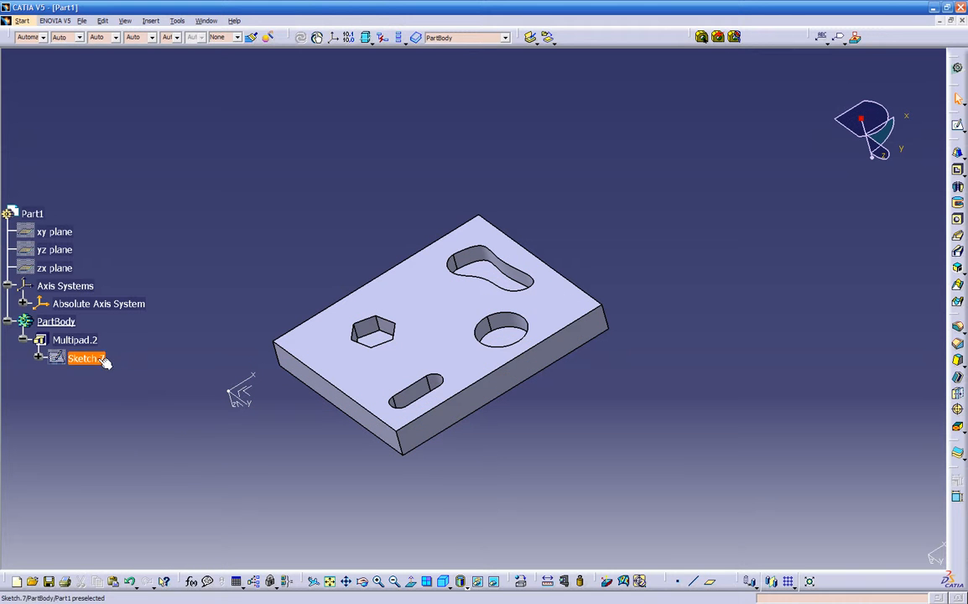
Delete the Multipad.2 feature together with its aggregated sketch
left_click(83, 359)
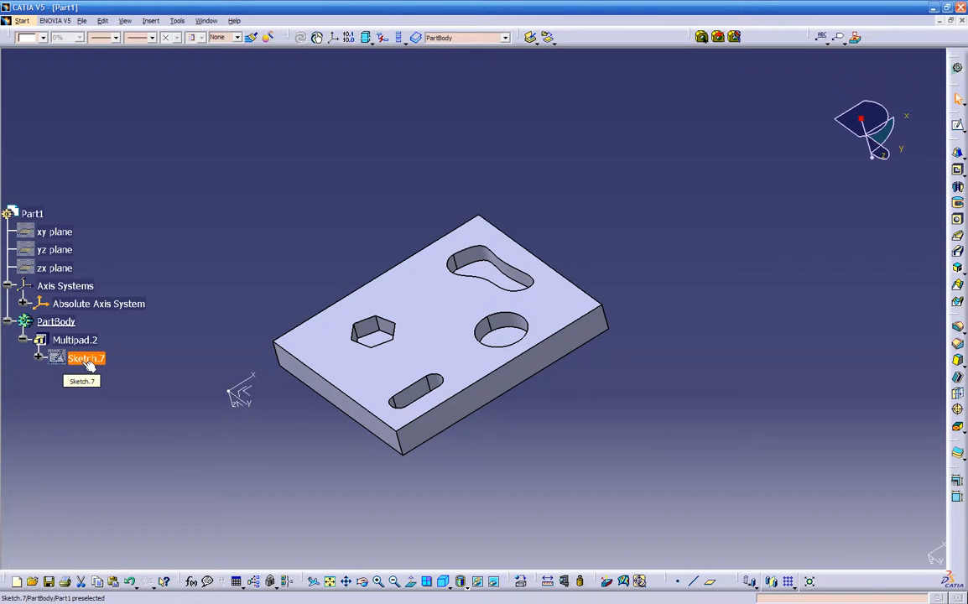
left_click(84, 340)
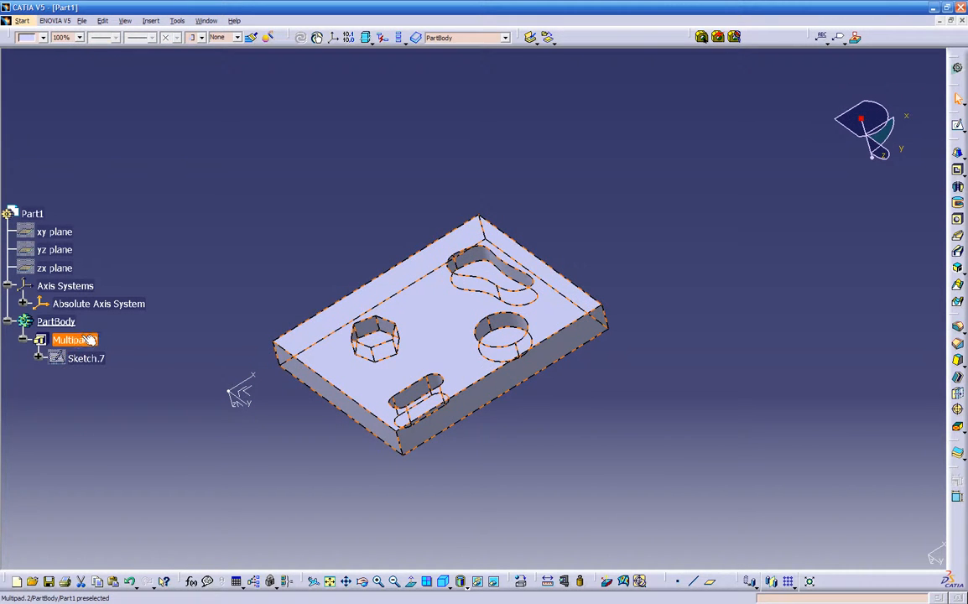
key("Delete")
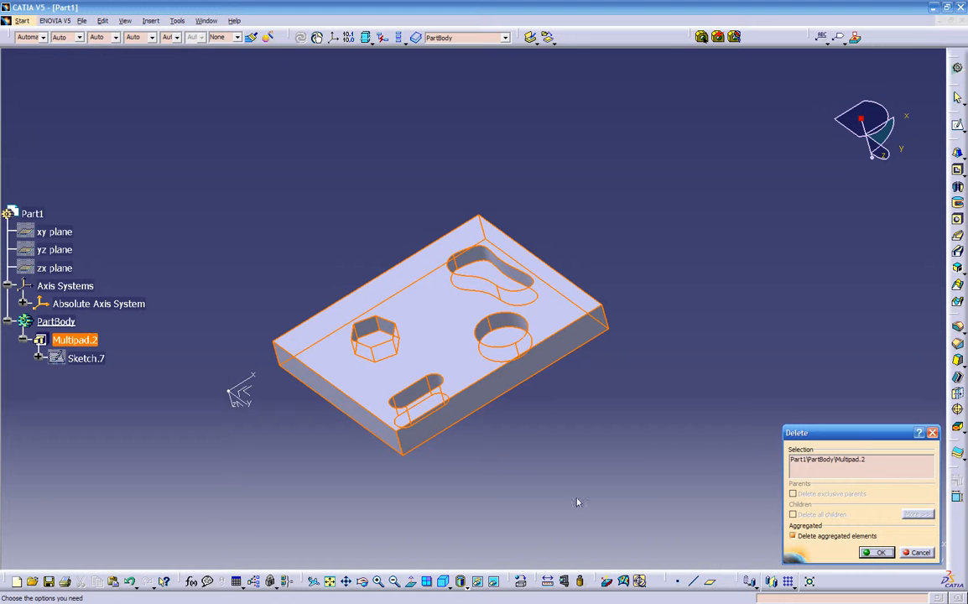
left_click(877, 552)
Start a new sketch on the xy plane
middle_click_drag(135, 347, 492, 305)
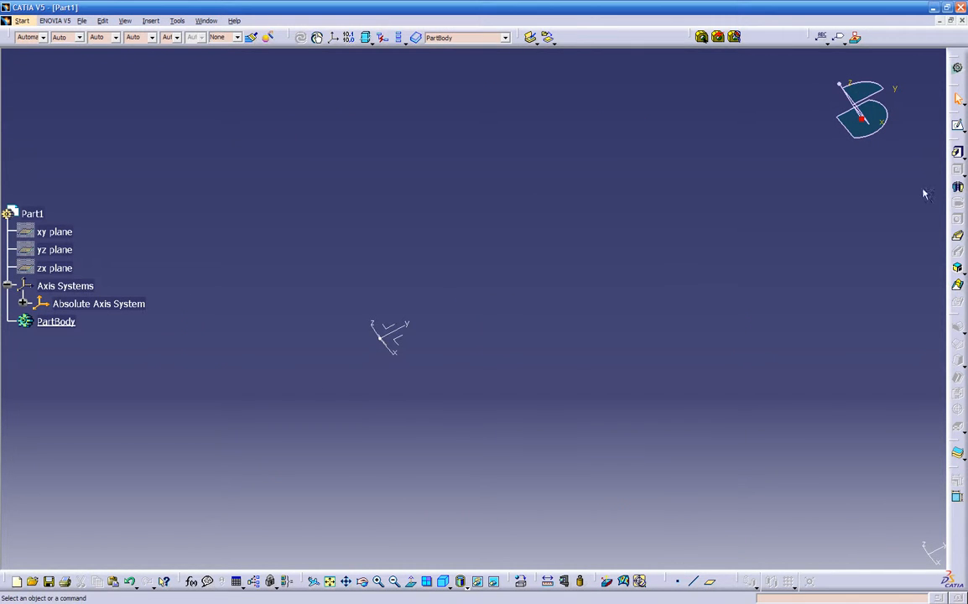
left_click(957, 125)
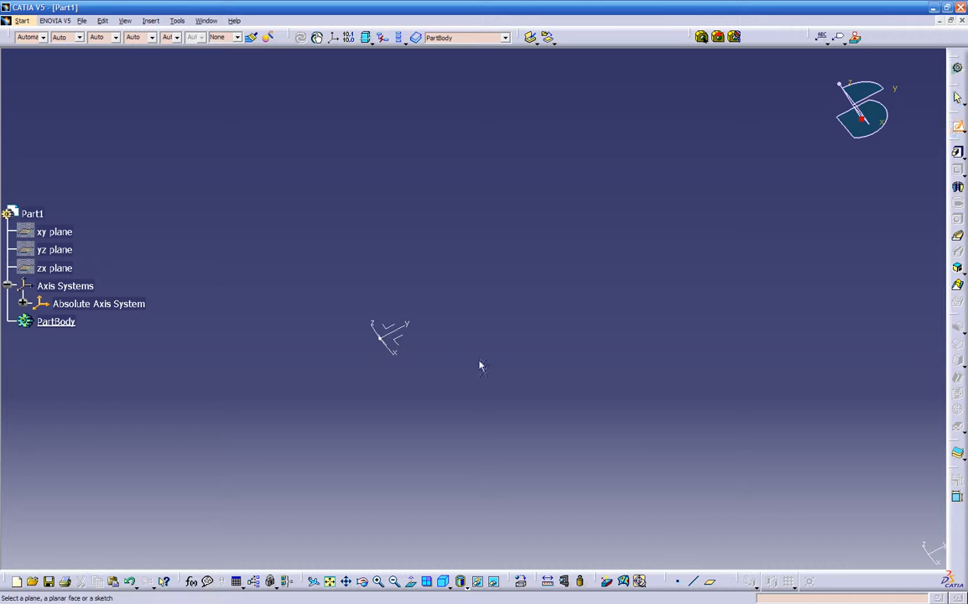
left_click(395, 336)
Sketch a closed profile: about 2.5 in base, about 1.3 in vertical sides, and two sloping lines joined by a tangent arc of about 0.84 in radius
mouse_move(365, 416)
middle_mouse_down()
mouse_move(360, 434)
mouse_move(285, 456)
mouse_move(278, 438)
middle_mouse_up()
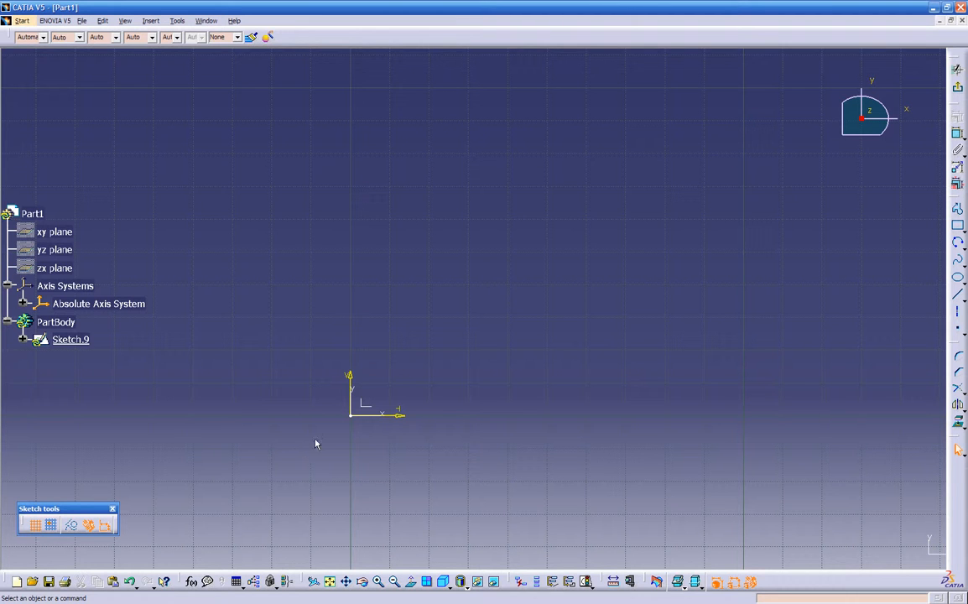
left_click(957, 210)
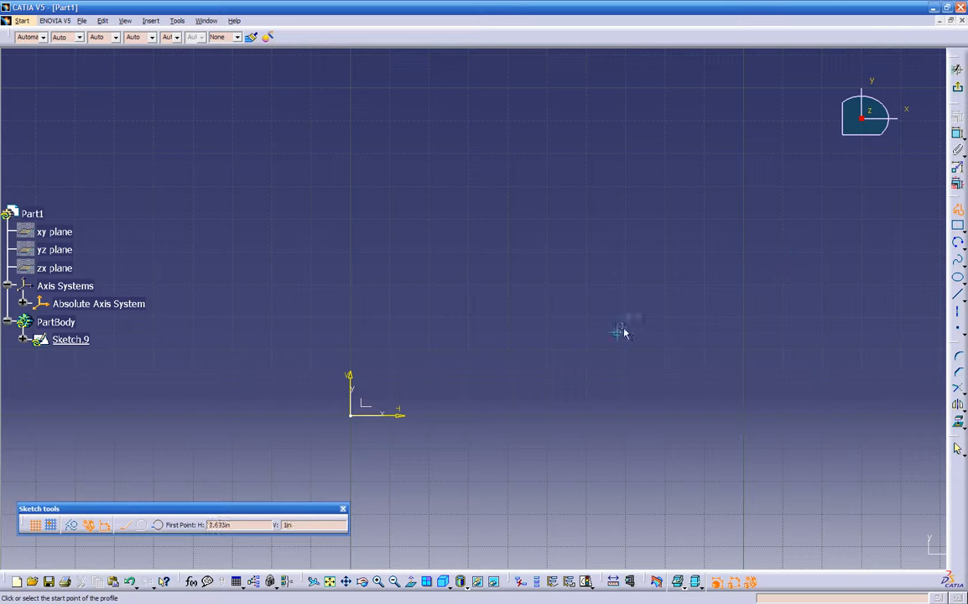
left_click(458, 385)
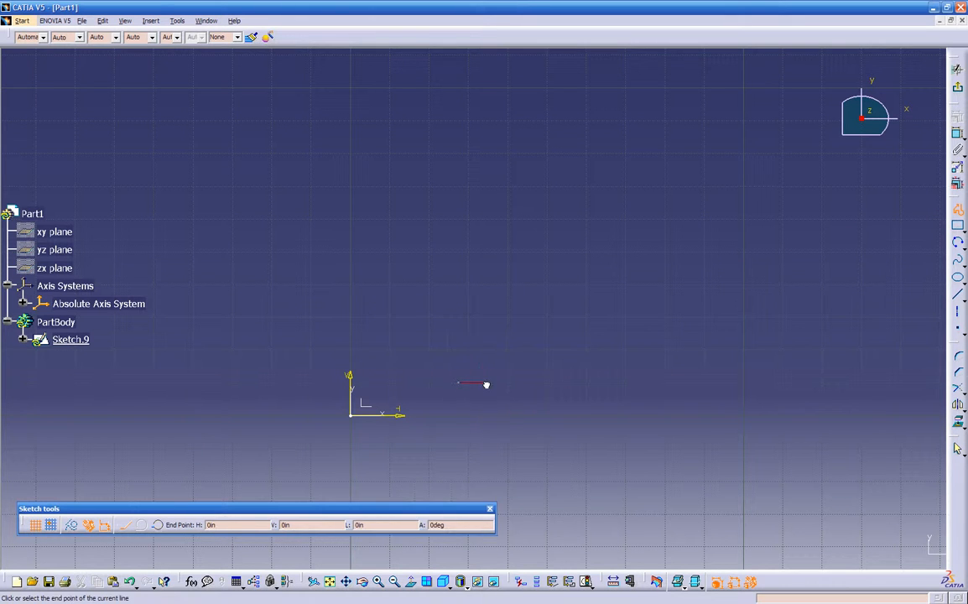
left_click(709, 382)
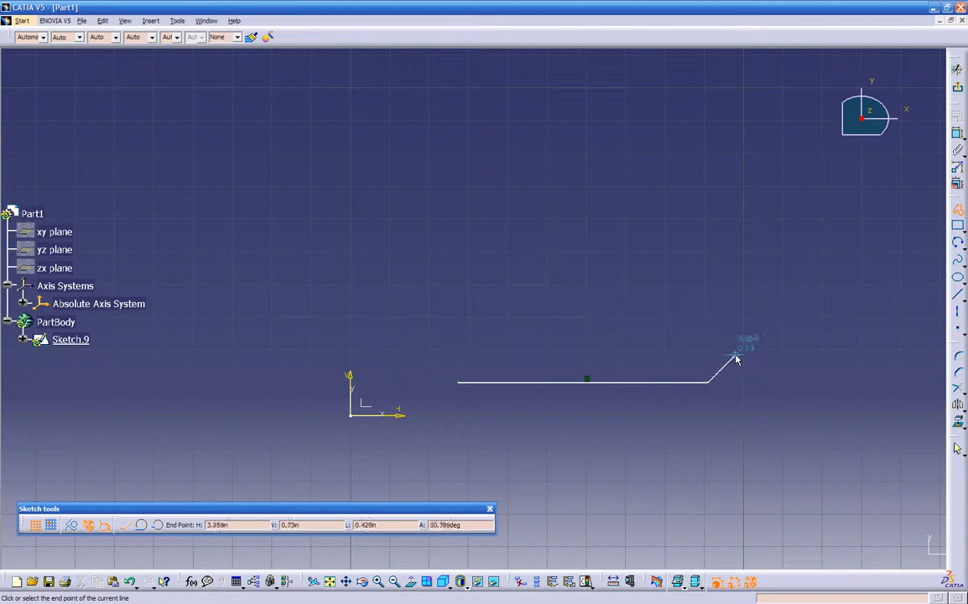
left_click(709, 273)
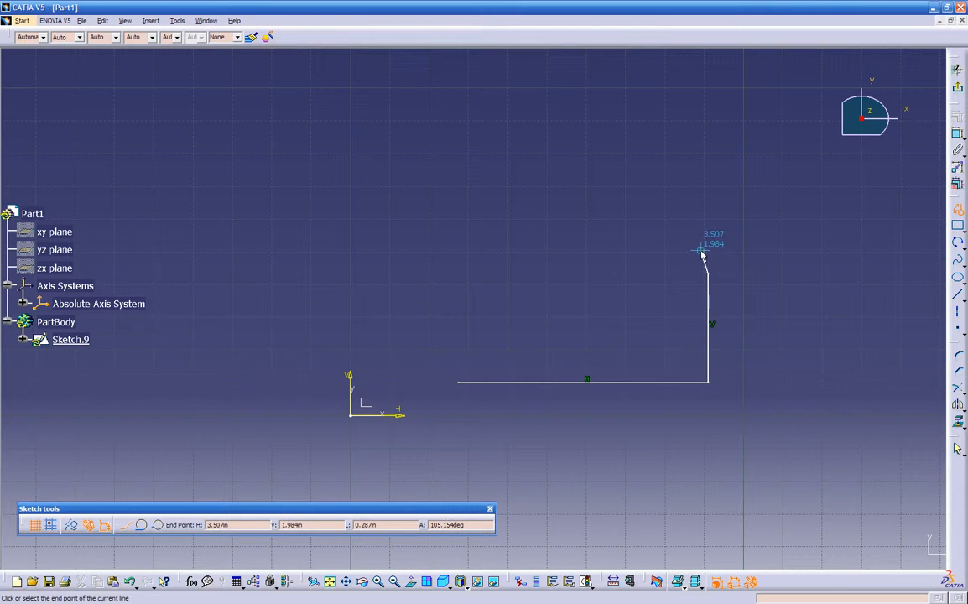
left_click(677, 220)
left_click_drag(676, 216, 659, 218)
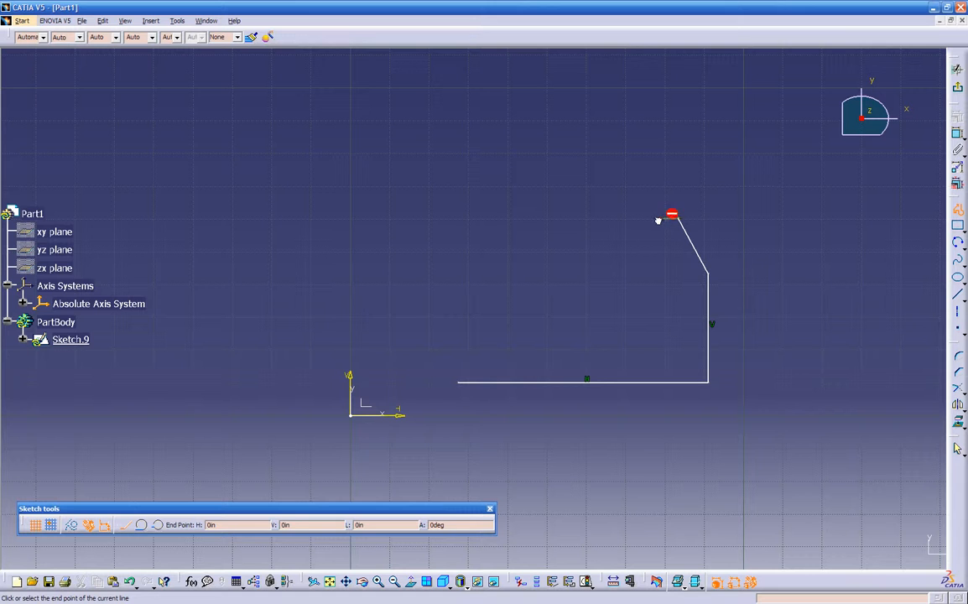
left_click(541, 202)
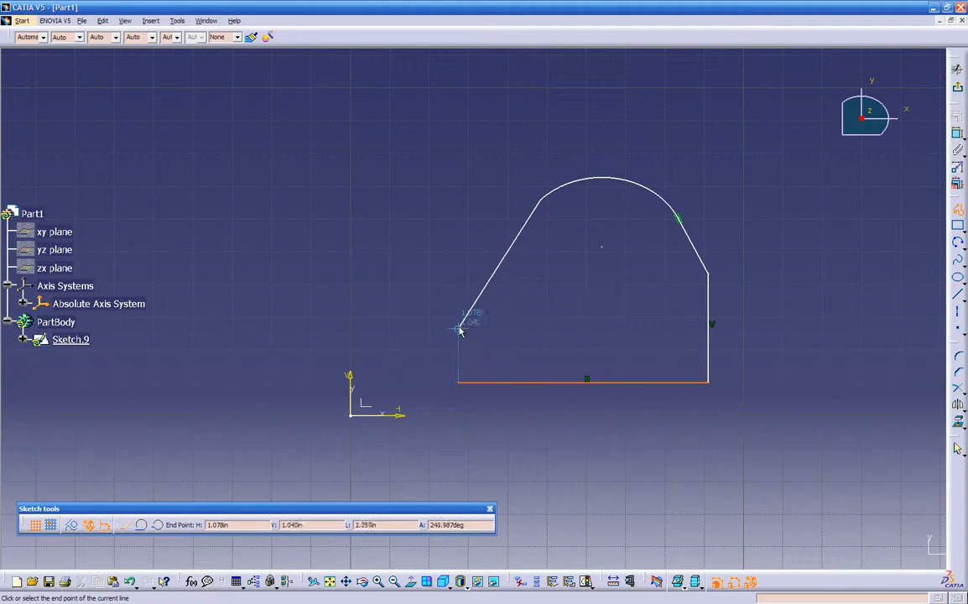
left_click(457, 276)
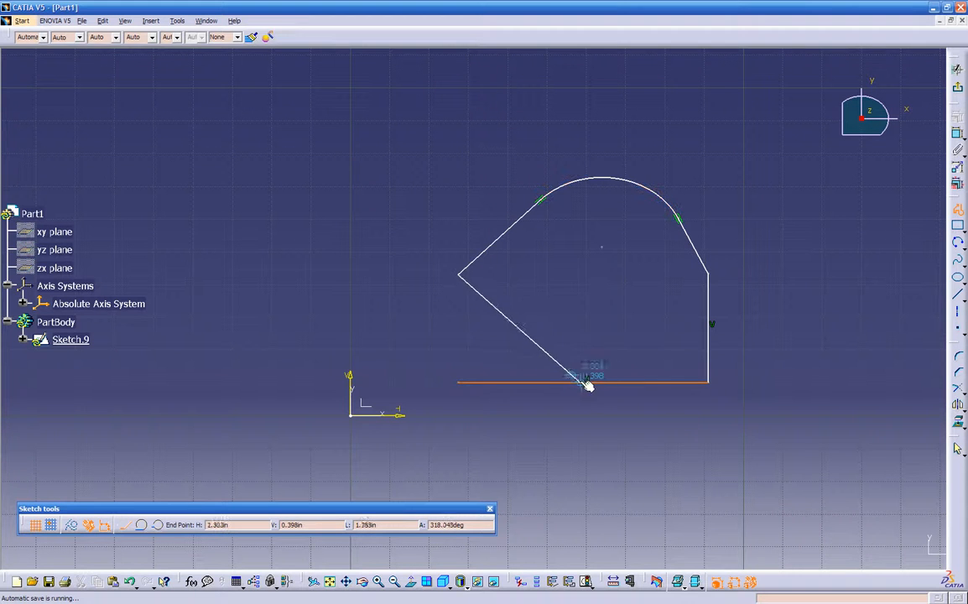
left_click(464, 383)
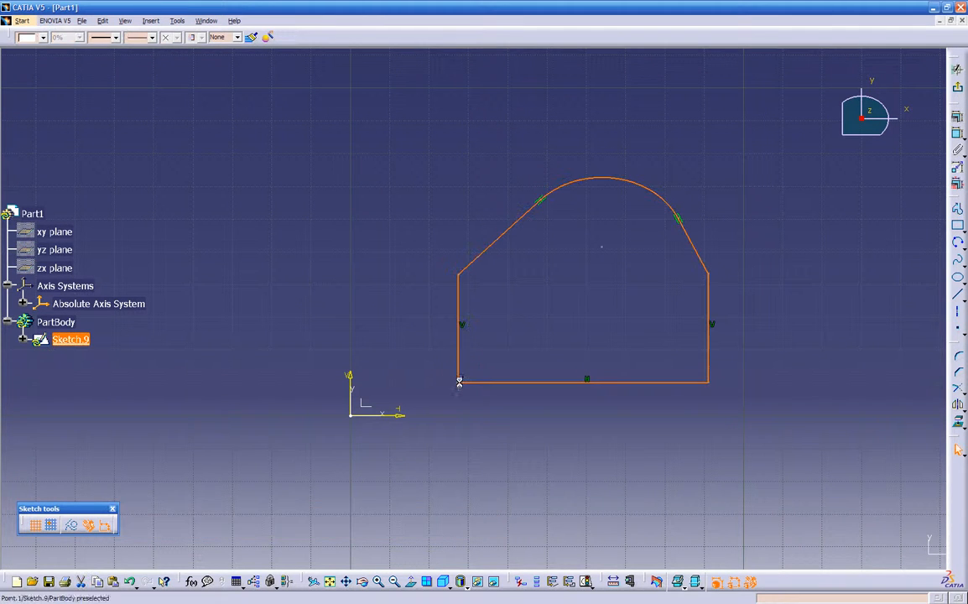
left_click(515, 334)
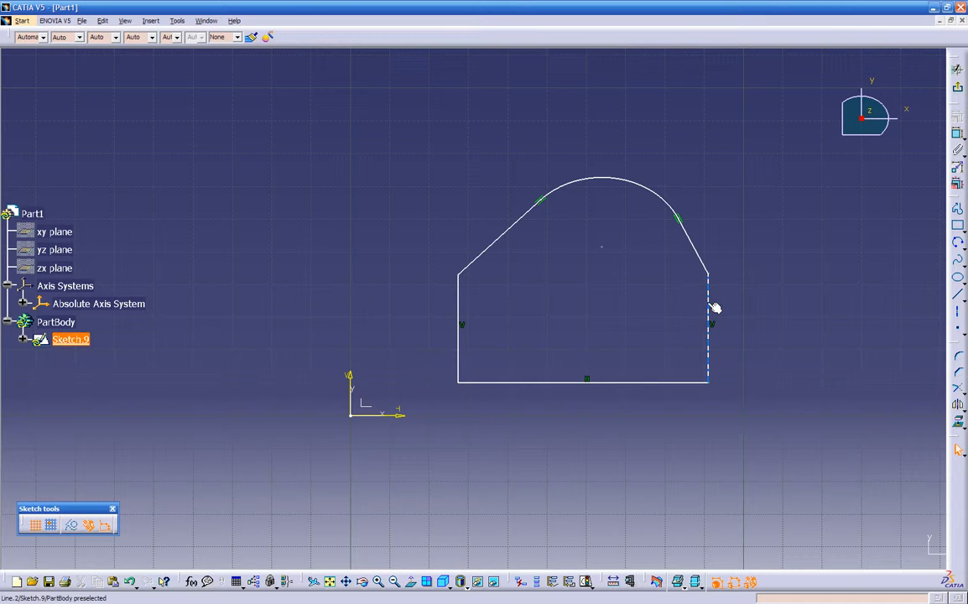
Dimension the distance between the profile's two vertical sides and set it to 2.5 in
left_click(459, 302)
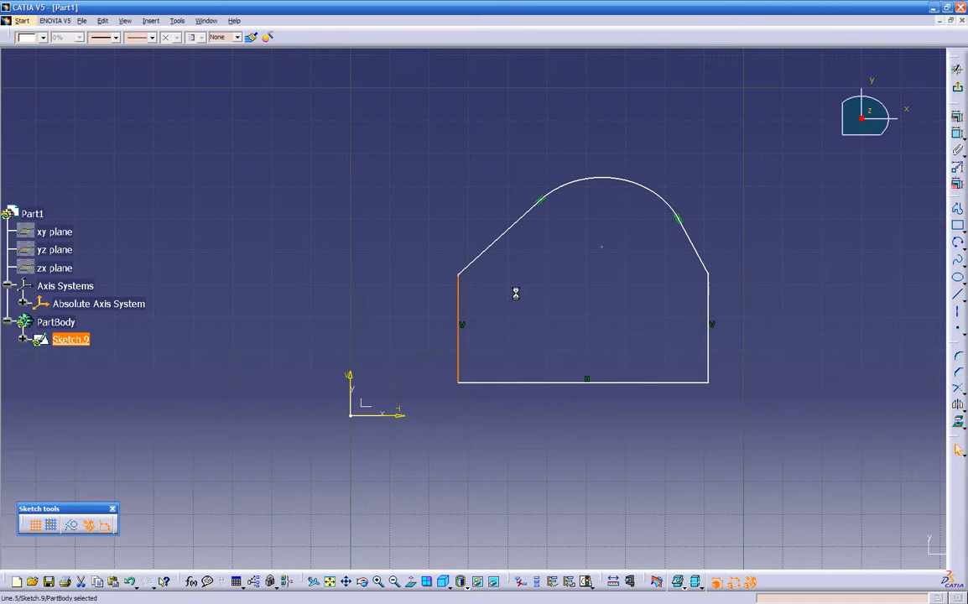
left_click(587, 277)
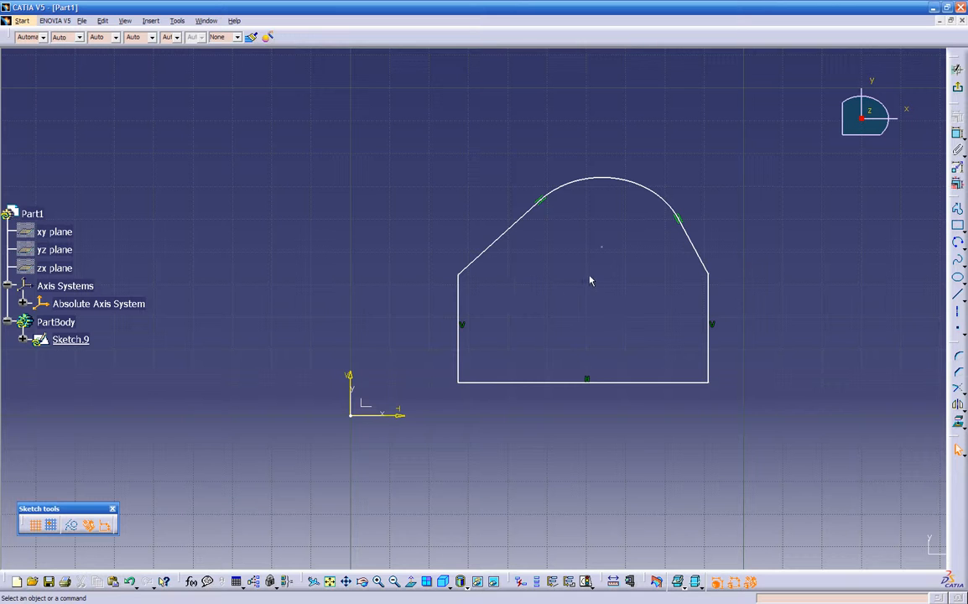
left_click(957, 133)
left_click(710, 315)
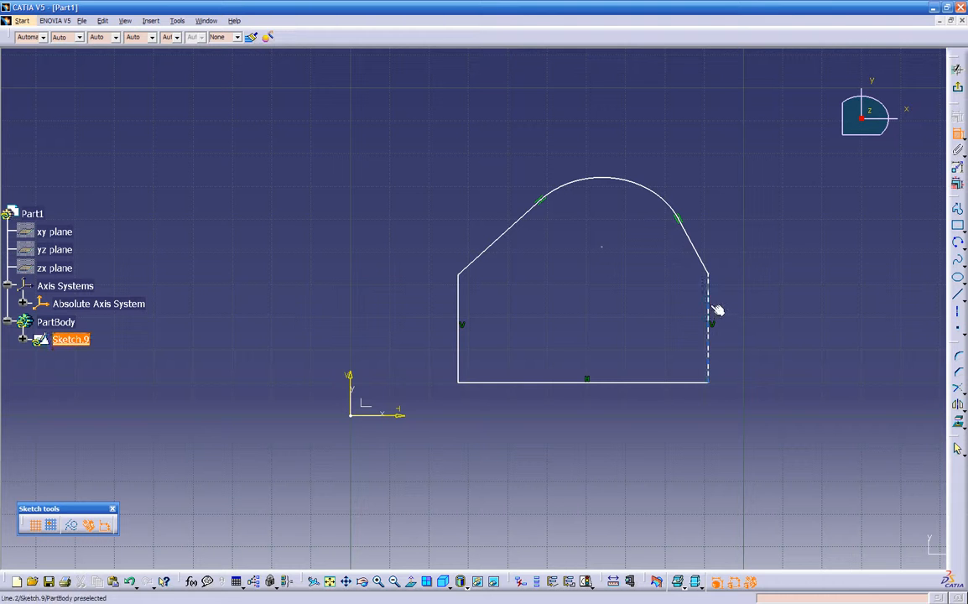
left_click(461, 296)
left_click(585, 445)
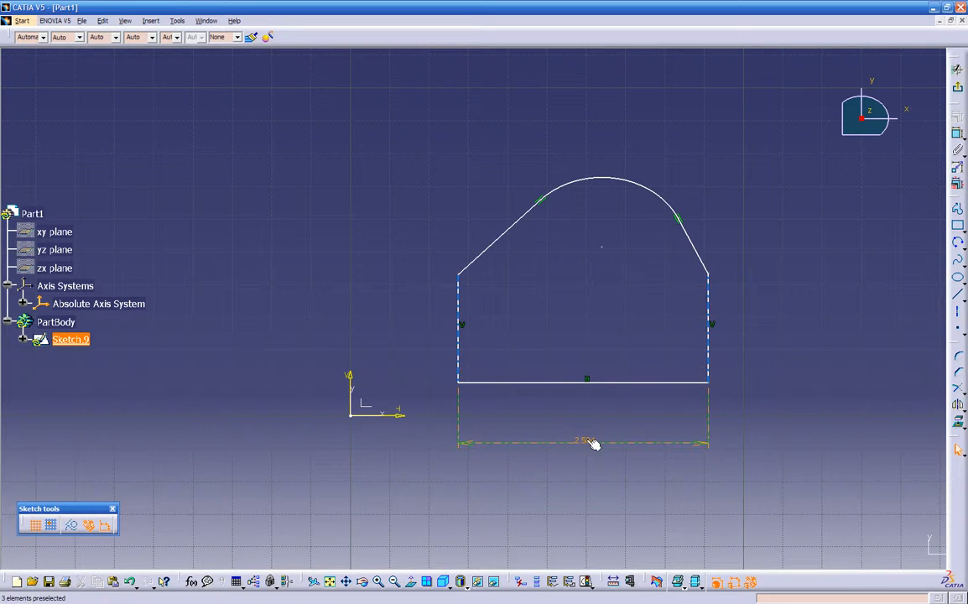
double_click(586, 440)
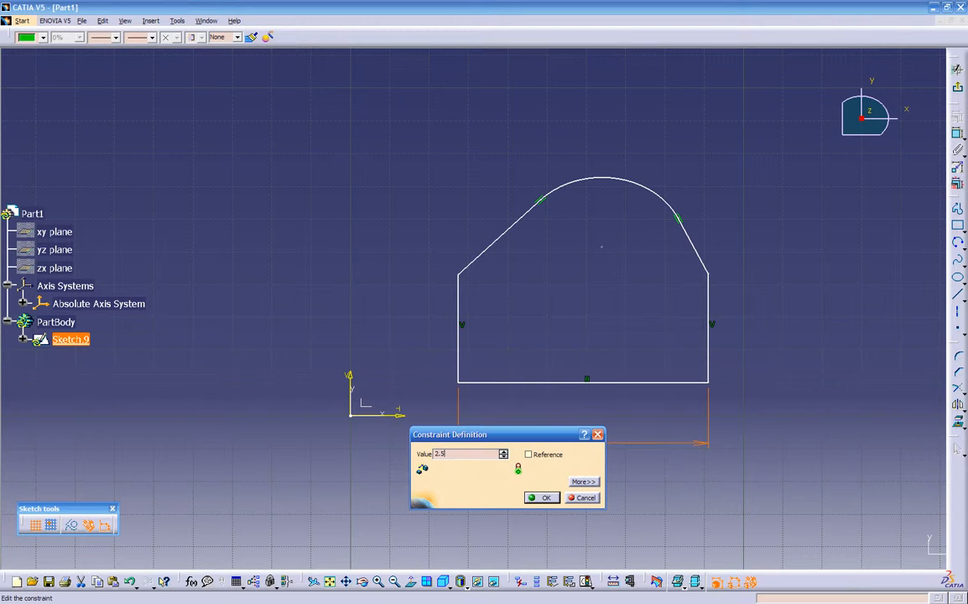
key("Return")
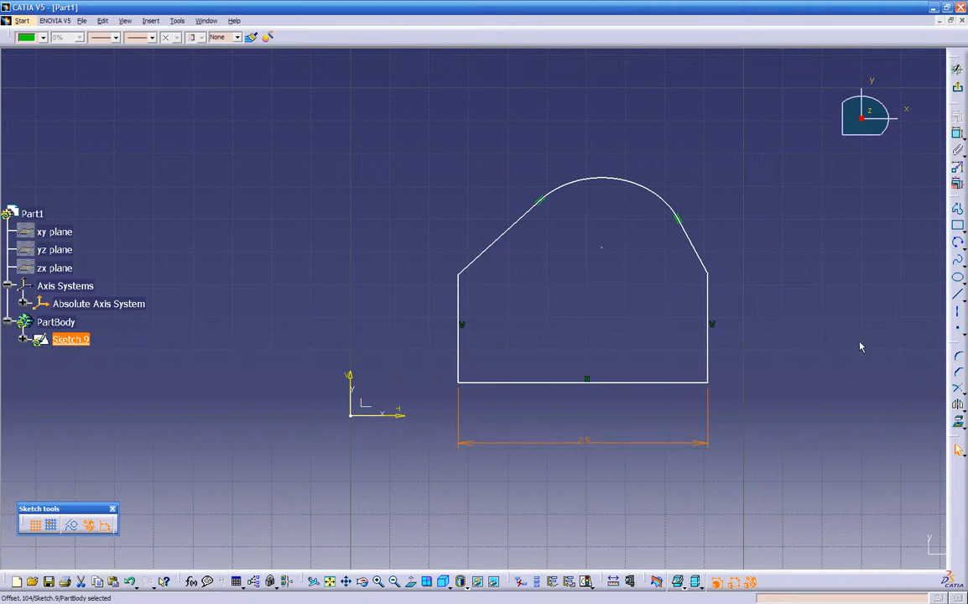
left_click(820, 270)
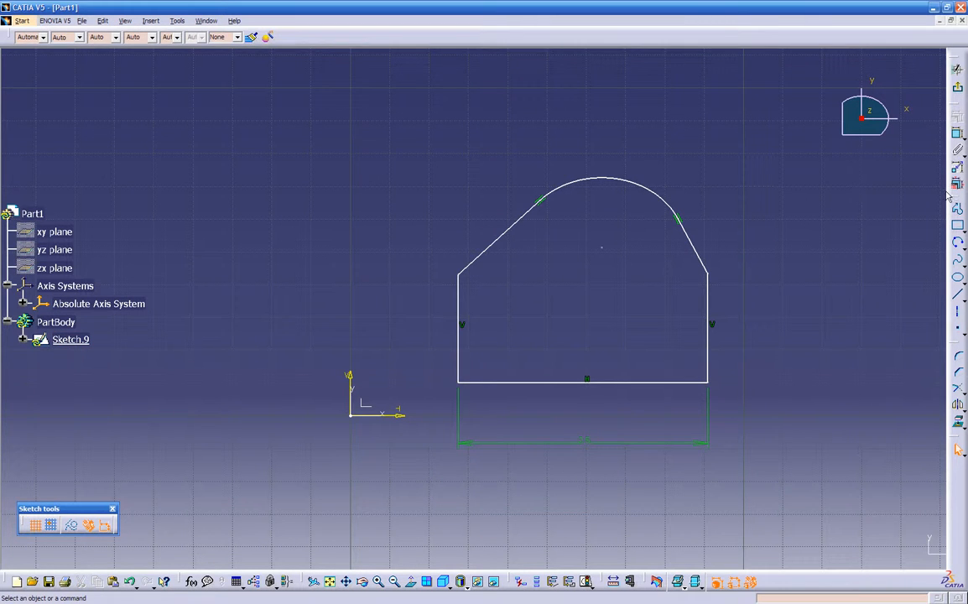
Dimension the lengths of the profile's left and right vertical sides
left_click(459, 307)
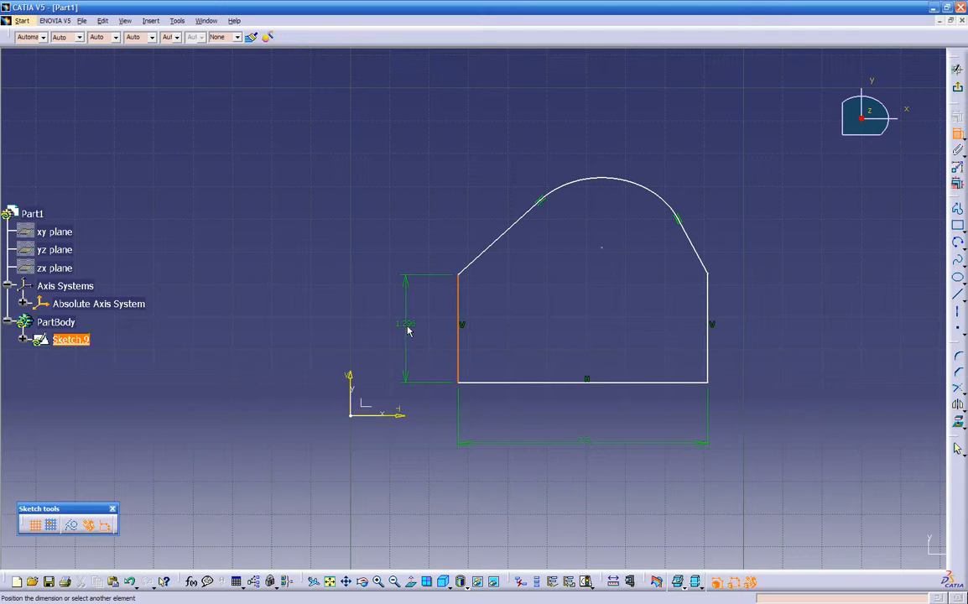
left_click(407, 331)
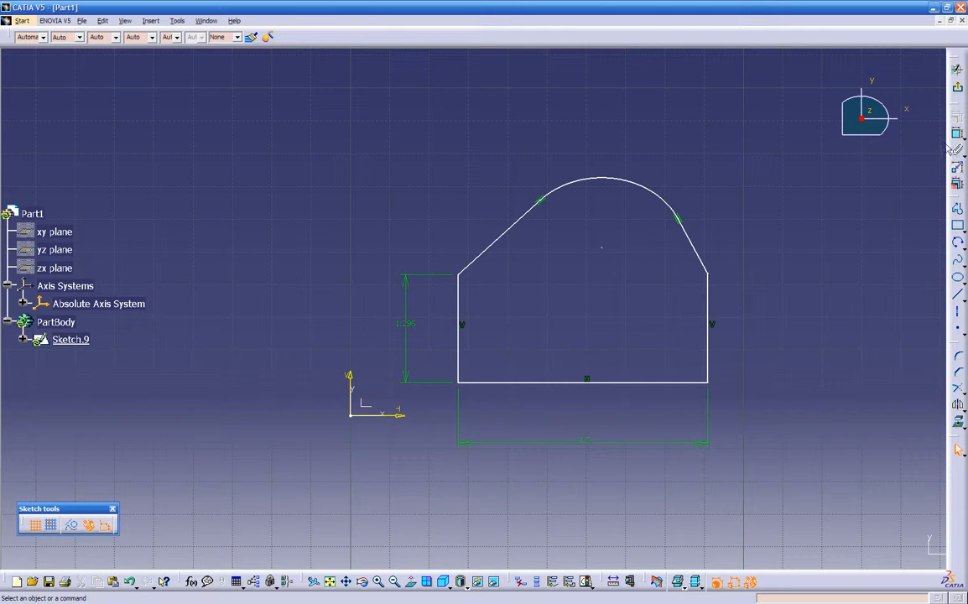
left_click(708, 307)
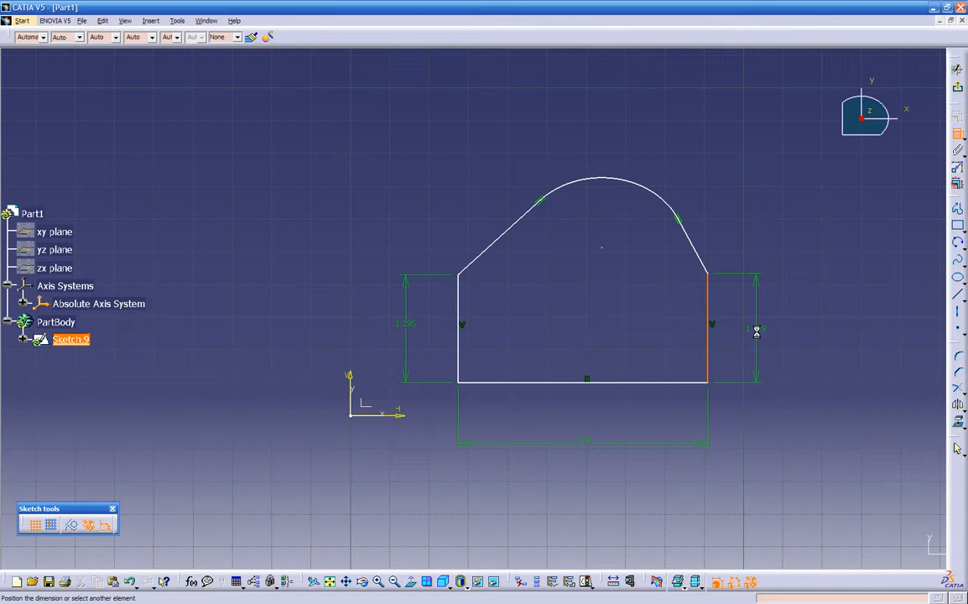
left_click(759, 333)
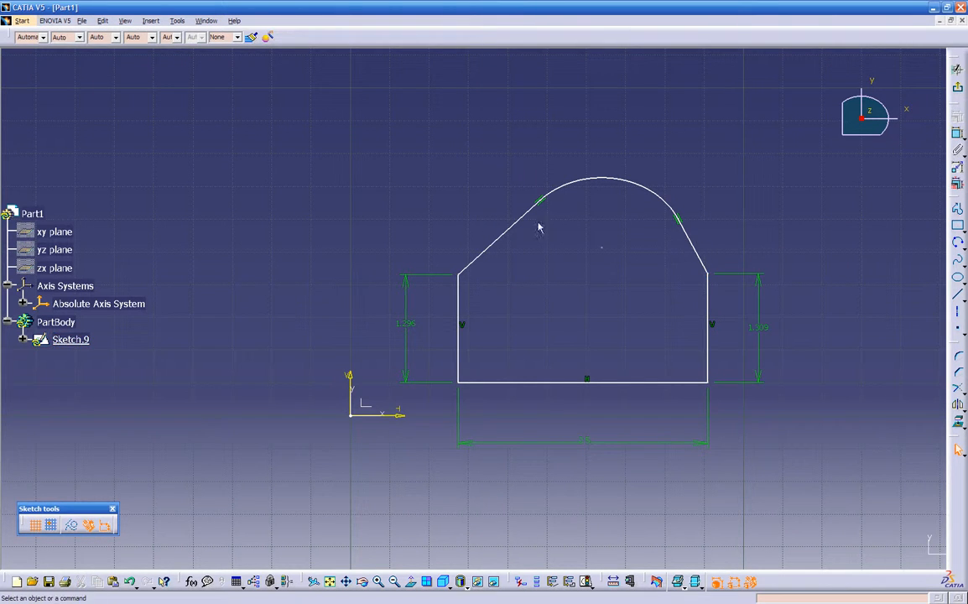
Dimension the angle between the two sloping lines and the radius of the profile's upper arc
left_click(957, 136)
left_click(693, 244)
left_click(516, 224)
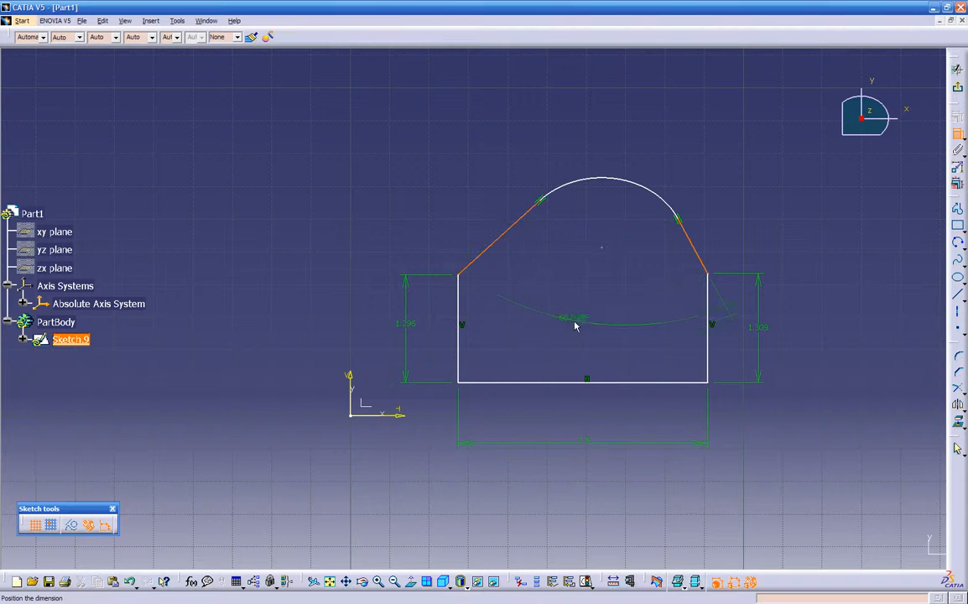
left_click(593, 342)
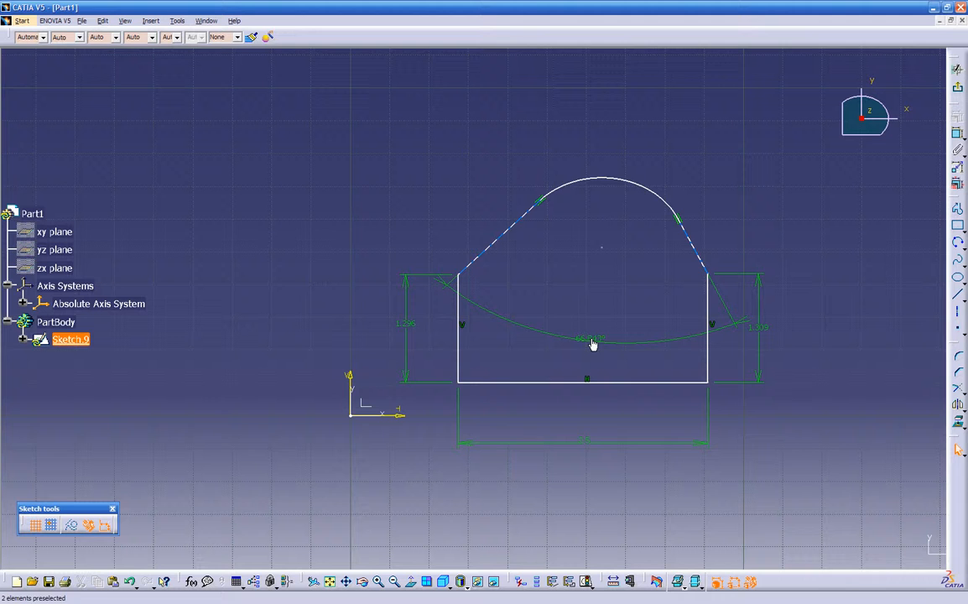
left_click(645, 189)
left_click(958, 135)
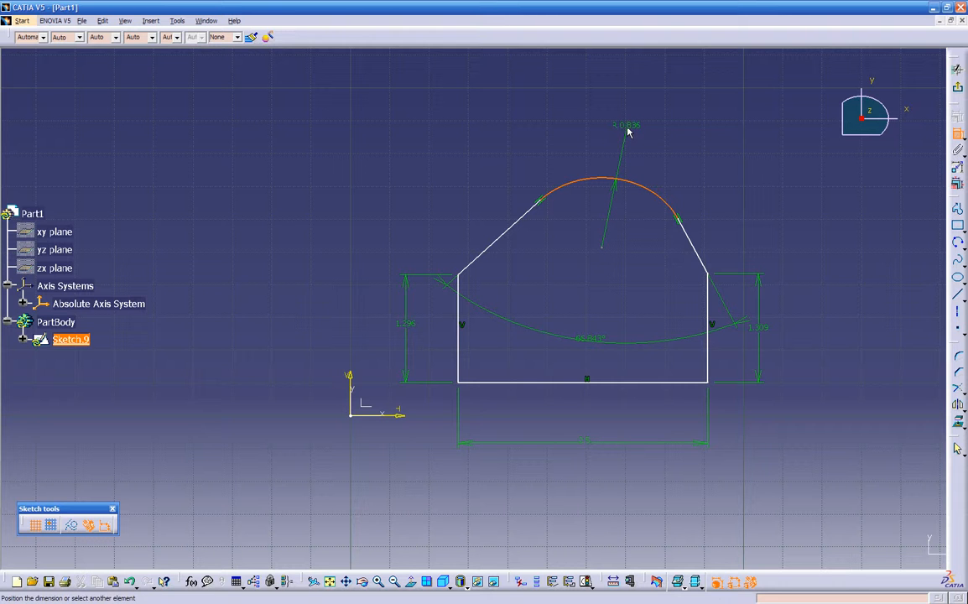
left_click(628, 132)
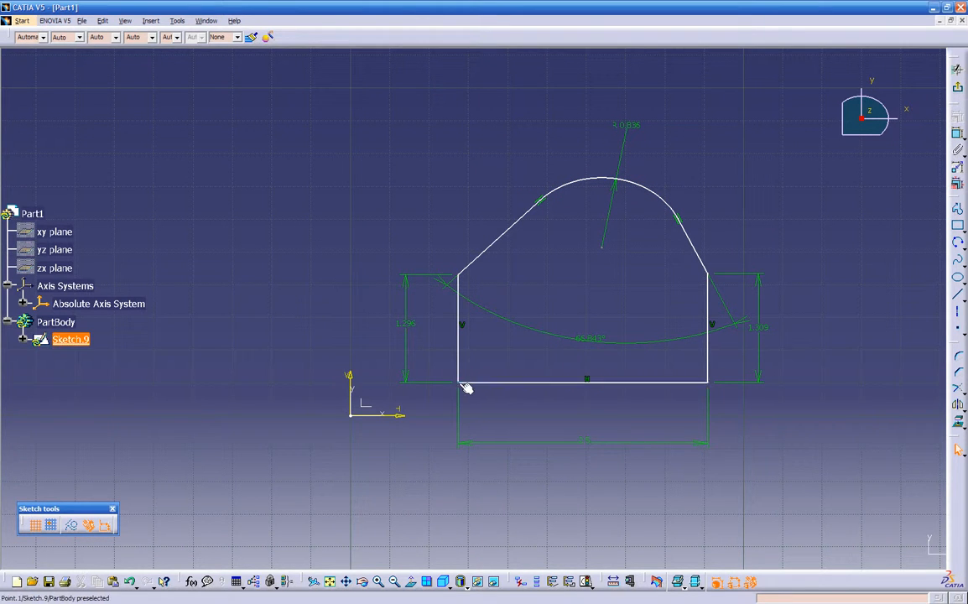
Move the whole profile by its base line to a position farther above and to the right of the sketch origin
left_click_drag(511, 389, 547, 308)
left_click(554, 311)
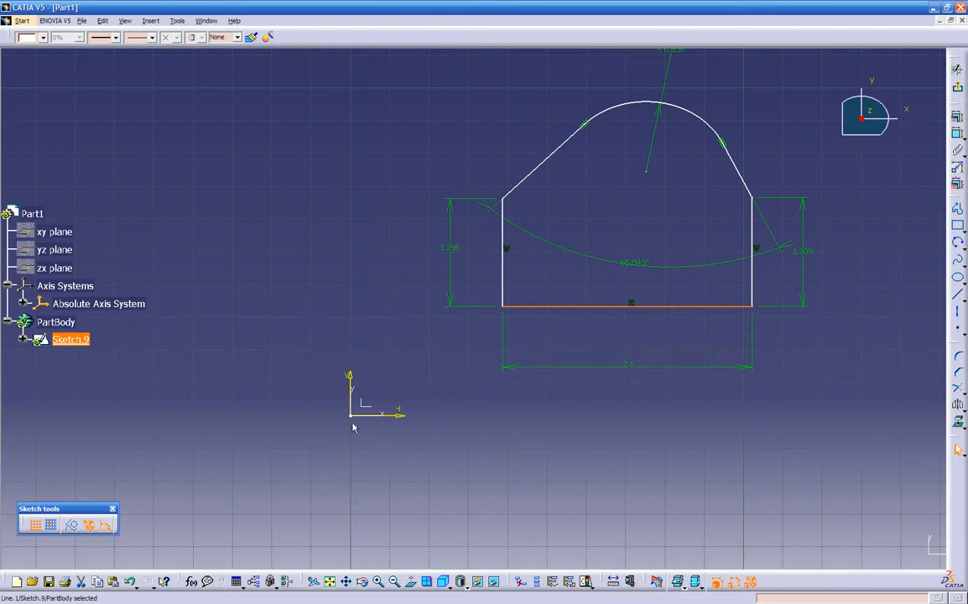
Move the whole profile slightly down toward the origin by its base line and left sloping line
left_click_drag(547, 308, 538, 341)
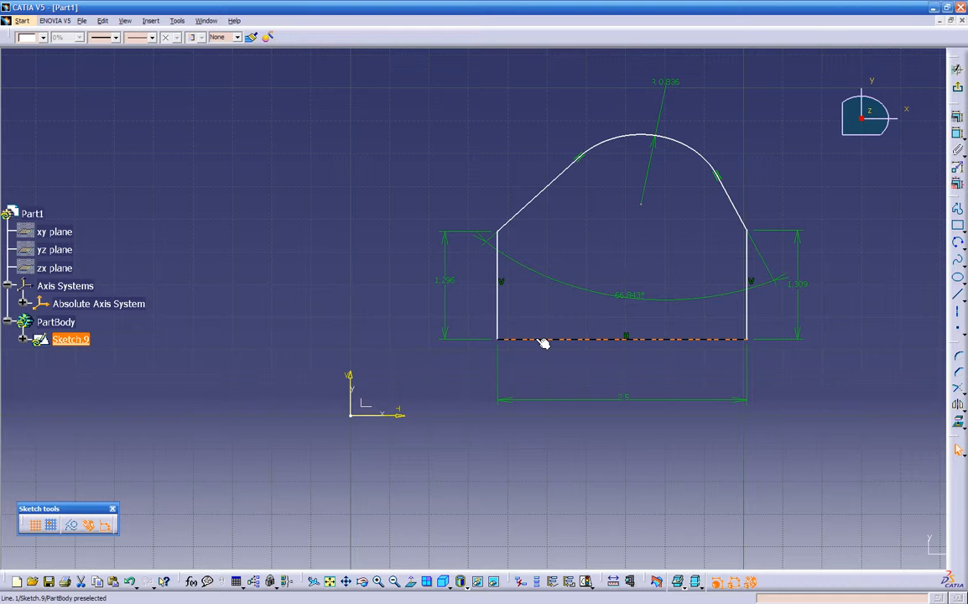
left_click(542, 340)
left_click_drag(594, 145, 592, 148)
Delete the upper arc's radius dimension and reposition the profile by its arc and arc centre
left_click(660, 87)
key("Delete")
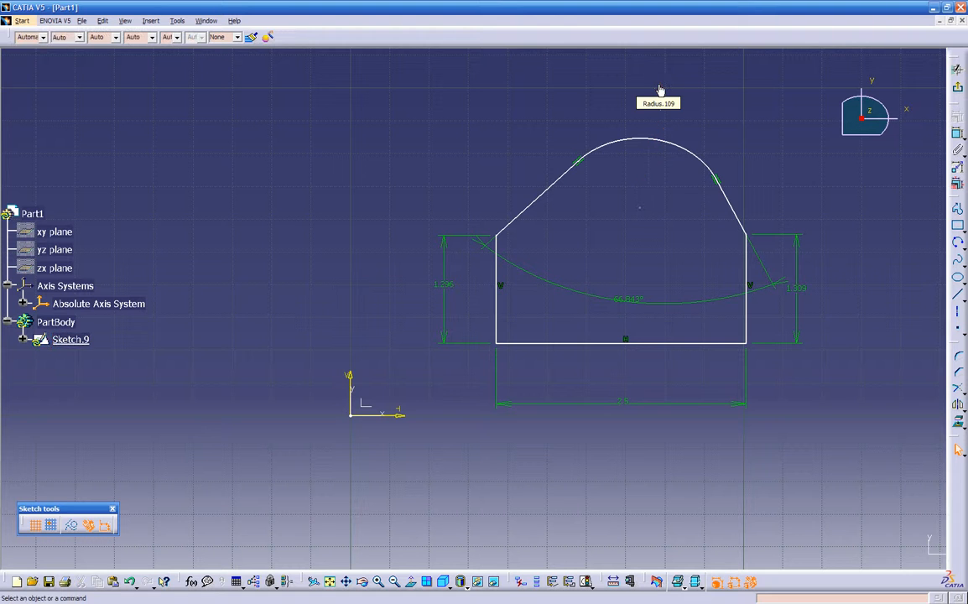
left_click_drag(644, 140, 602, 148)
left_click_drag(662, 201, 653, 152)
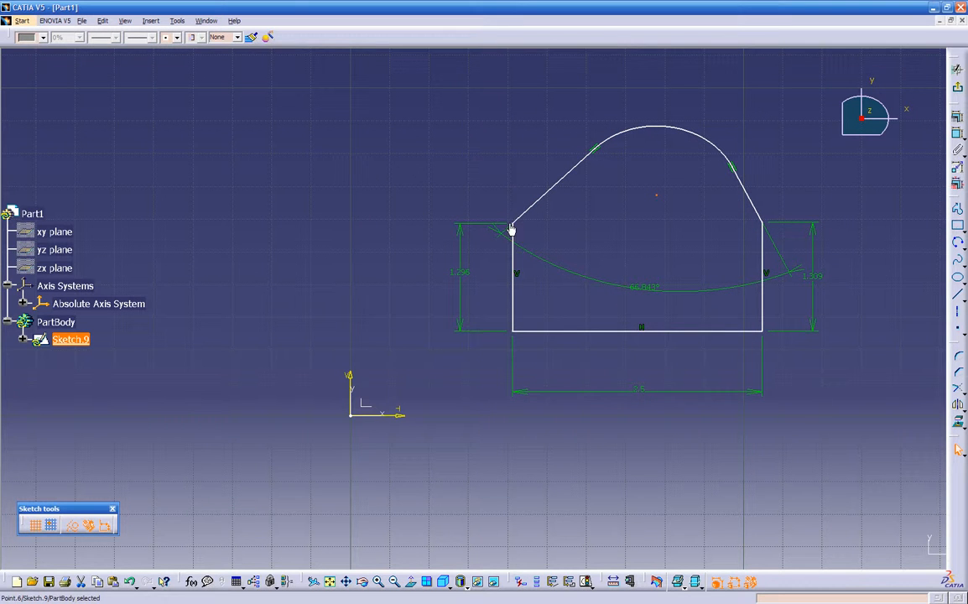
Delete the left vertical side's length dimension and raise its upper corner until the side is about 1.47 in long
left_click(461, 274)
key("Delete")
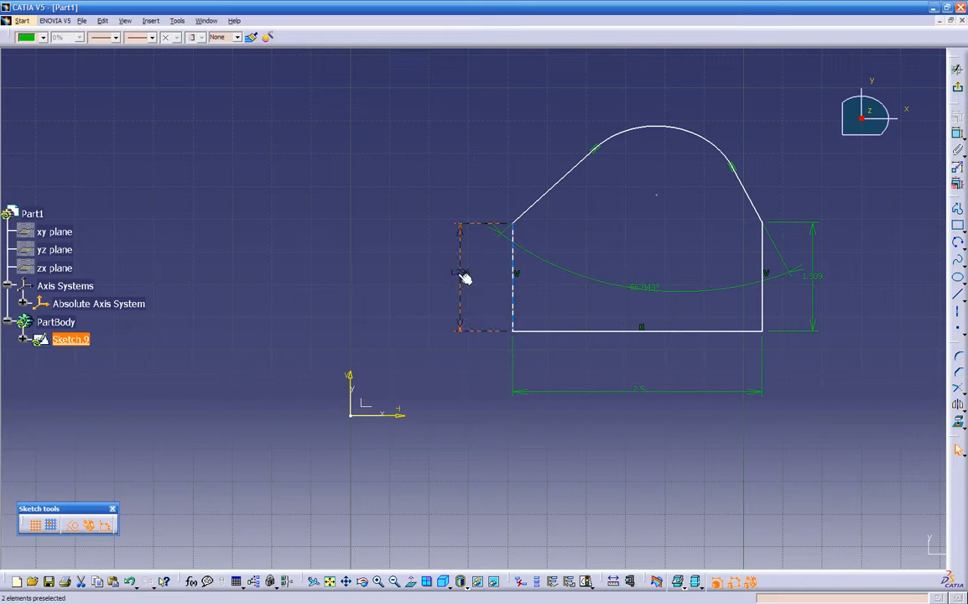
mouse_move(518, 228)
left_mouse_down()
mouse_move(534, 227)
mouse_move(497, 218)
mouse_move(532, 219)
mouse_move(510, 218)
mouse_move(520, 215)
left_mouse_up()
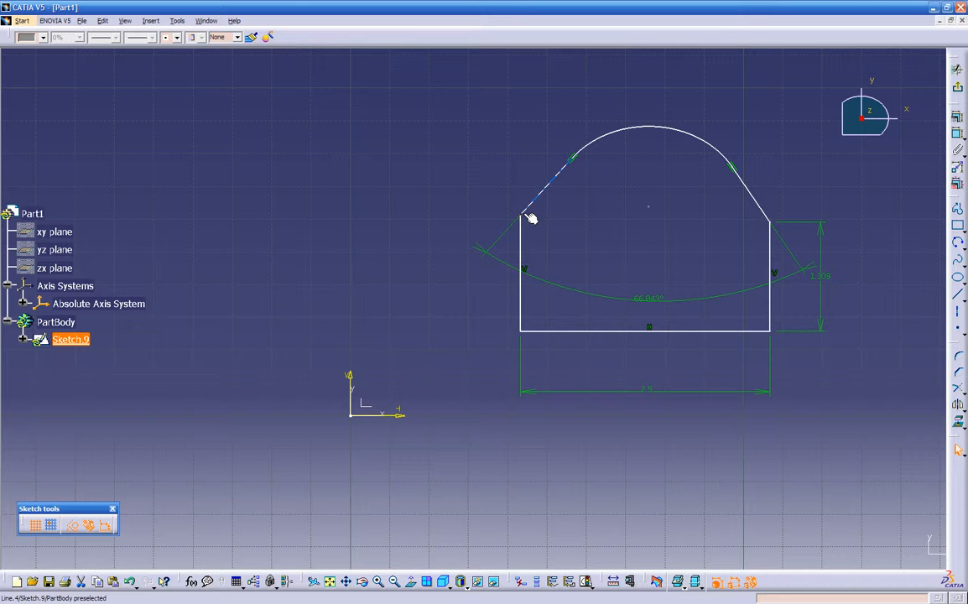
mouse_move(522, 217)
left_mouse_down()
mouse_move(534, 214)
mouse_move(508, 212)
mouse_move(524, 211)
left_mouse_up()
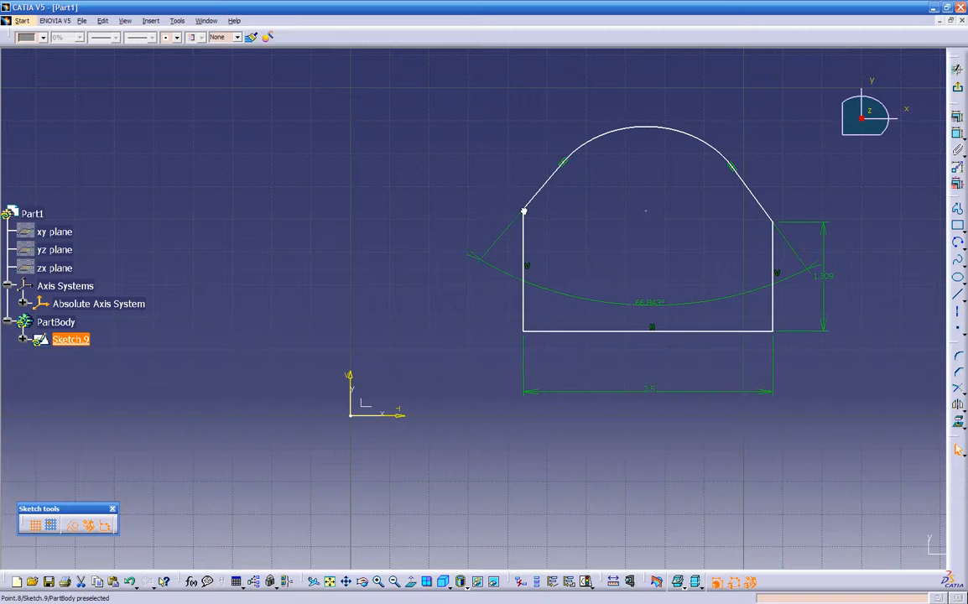
left_click(530, 214)
Dimension the length of the left vertical side, placing the dimension outside the profile
left_click(956, 134)
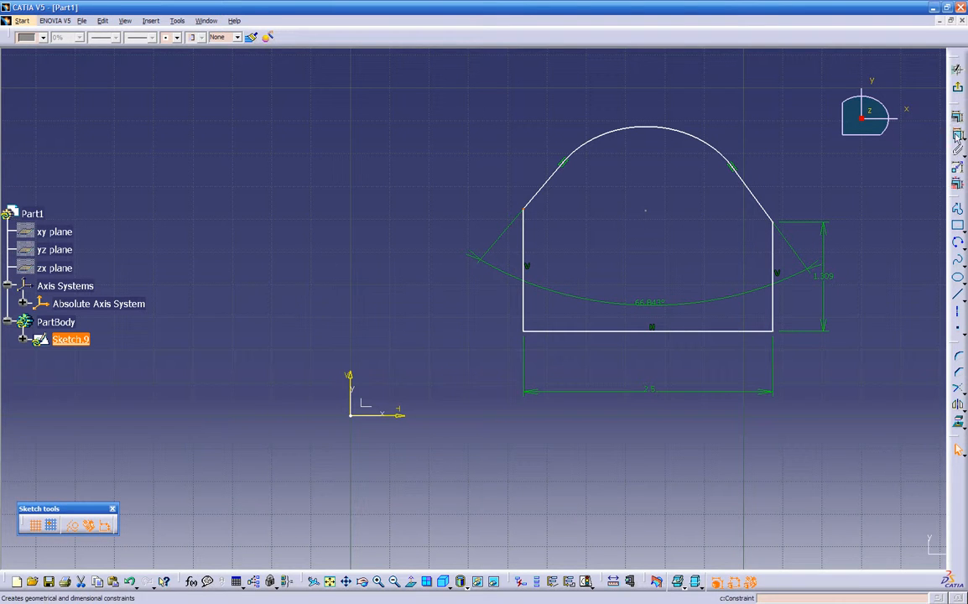
left_click(524, 239)
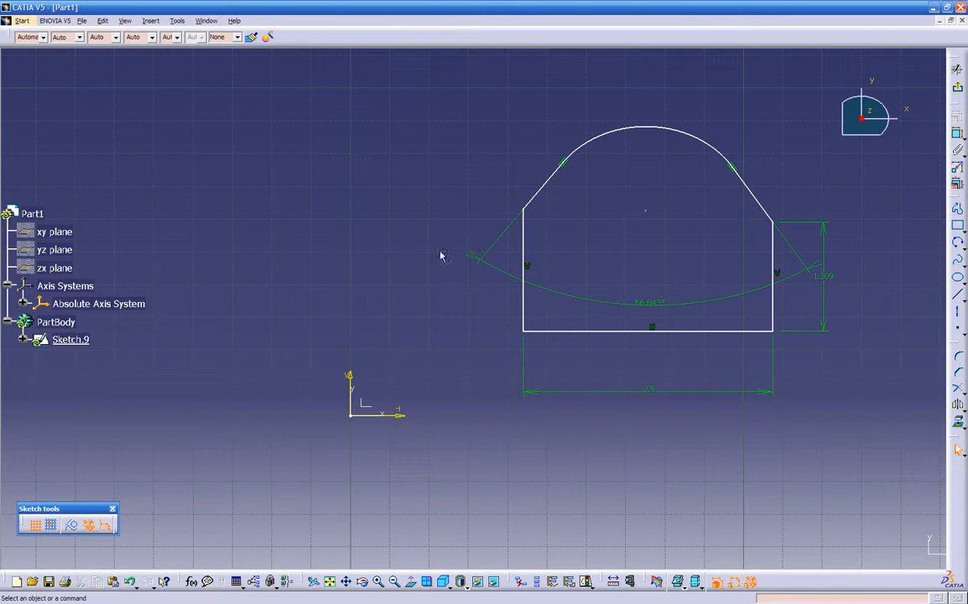
left_click(523, 256)
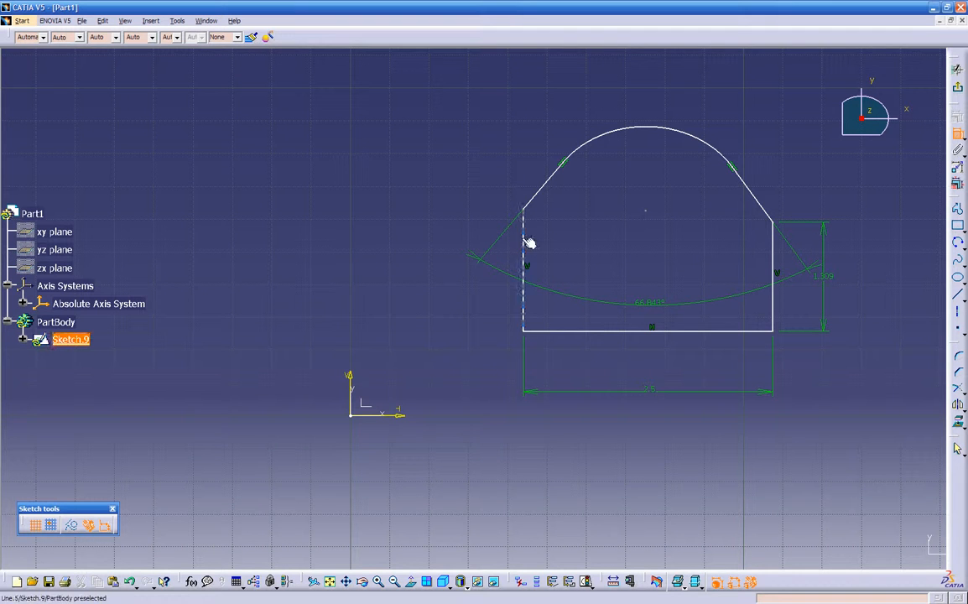
left_click(440, 263)
Try adding a second angle dimension between the two sloping lines, check its definition, and remove it
left_click(956, 134)
left_click(755, 195)
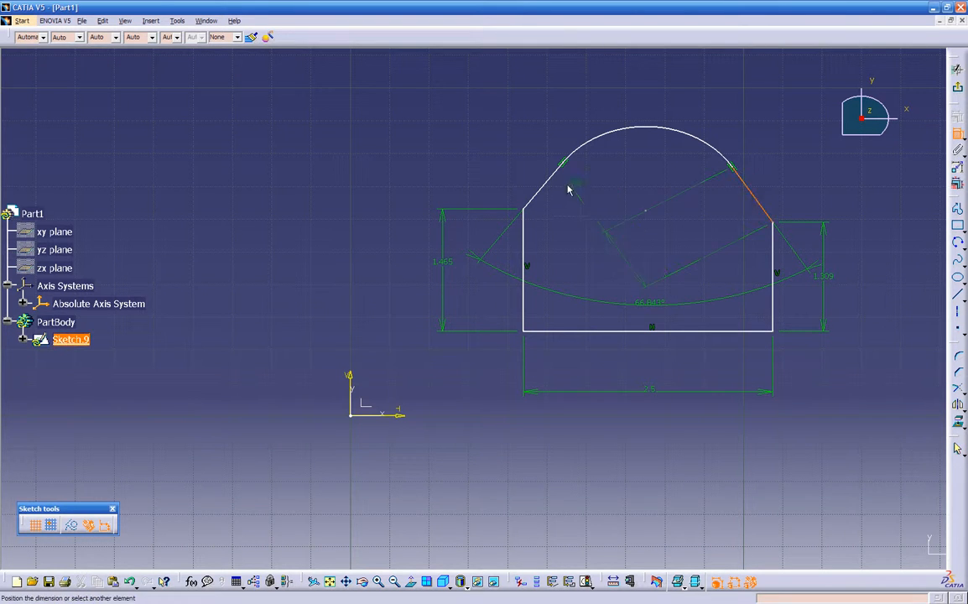
left_click(550, 179)
left_click(622, 230)
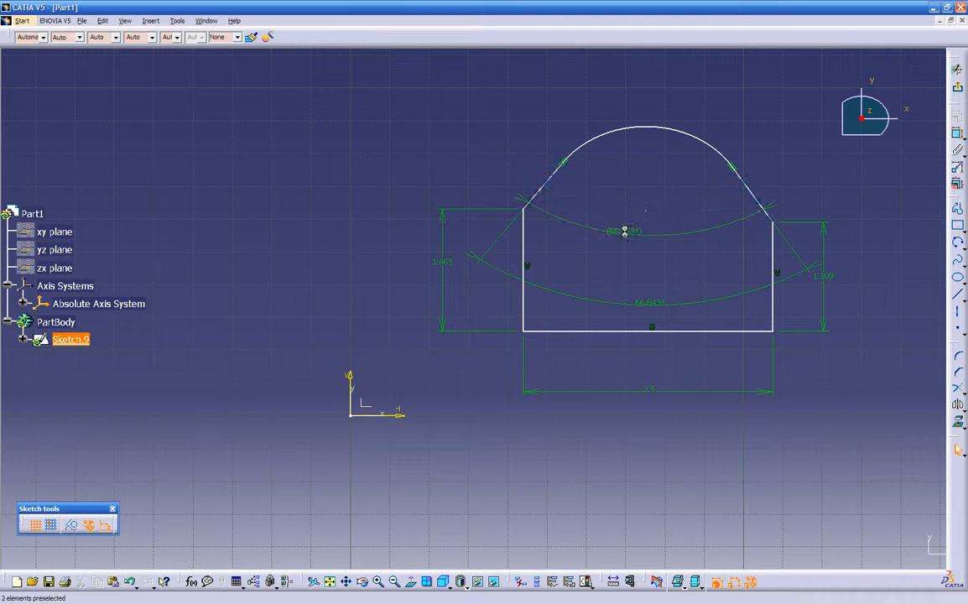
left_click(622, 230)
key("Return")
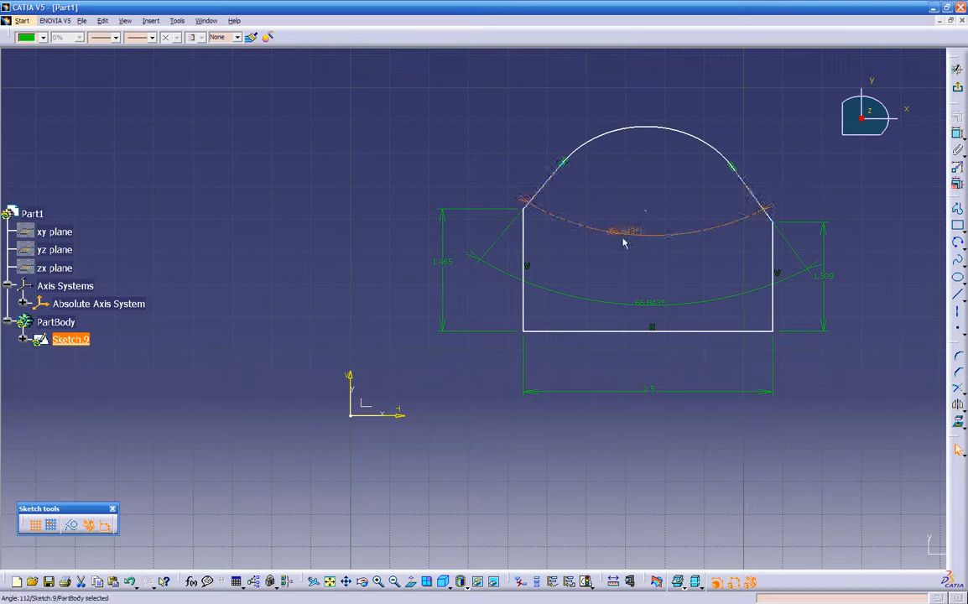
double_click(625, 229)
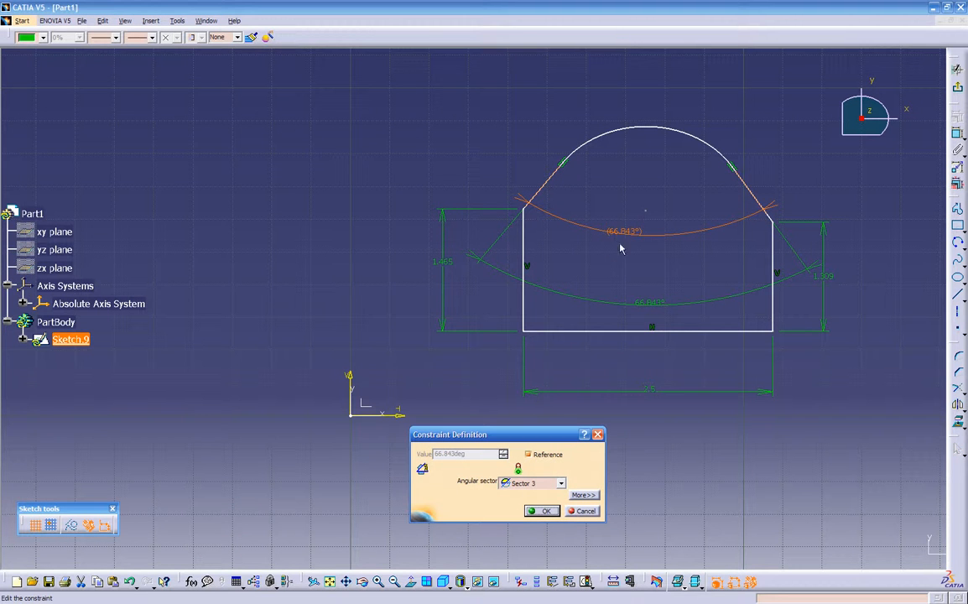
left_click(585, 510)
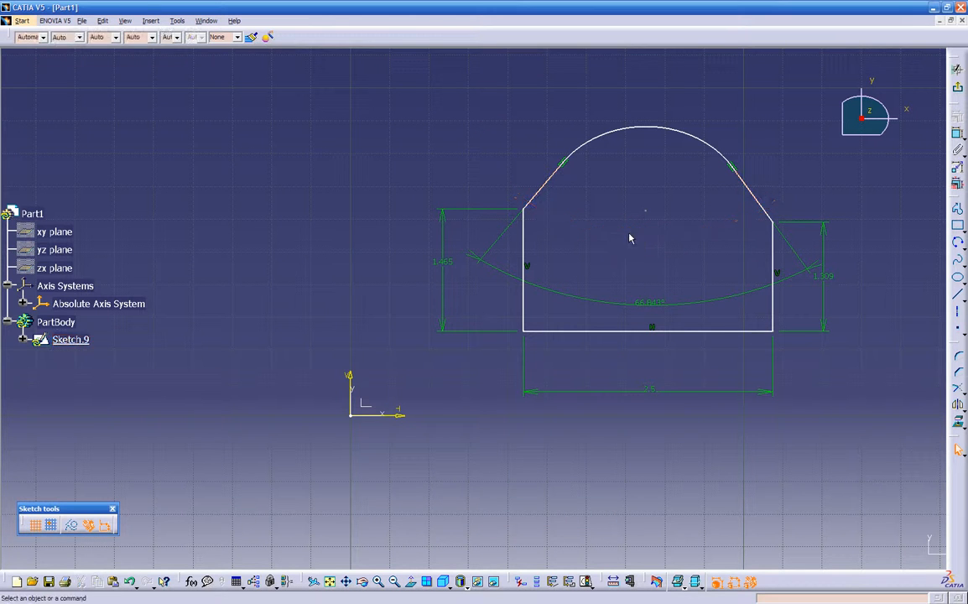
Set the angle between the two sloping lines to 60 degrees
double_click(651, 302)
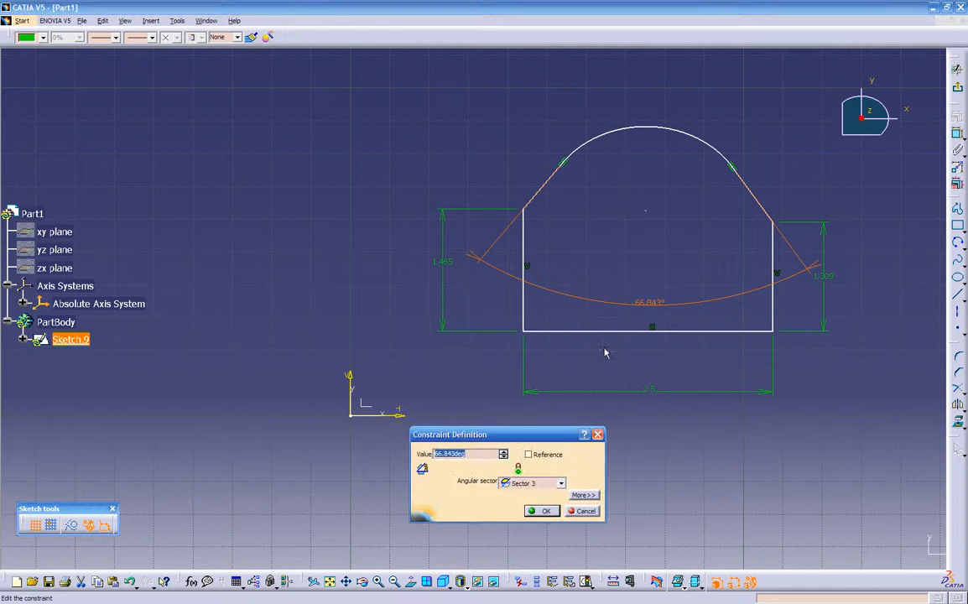
type("60")
key("Return")
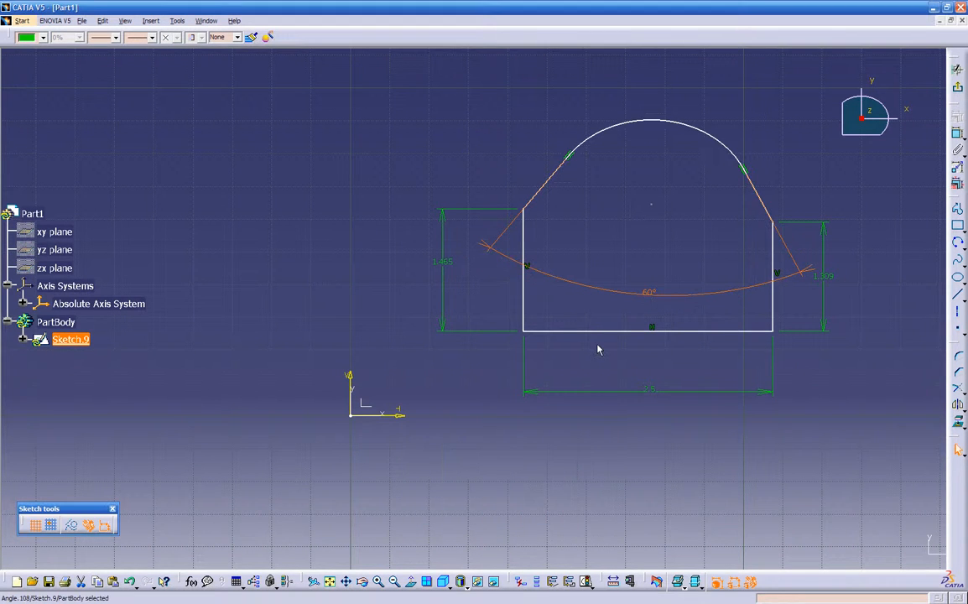
left_click(591, 267)
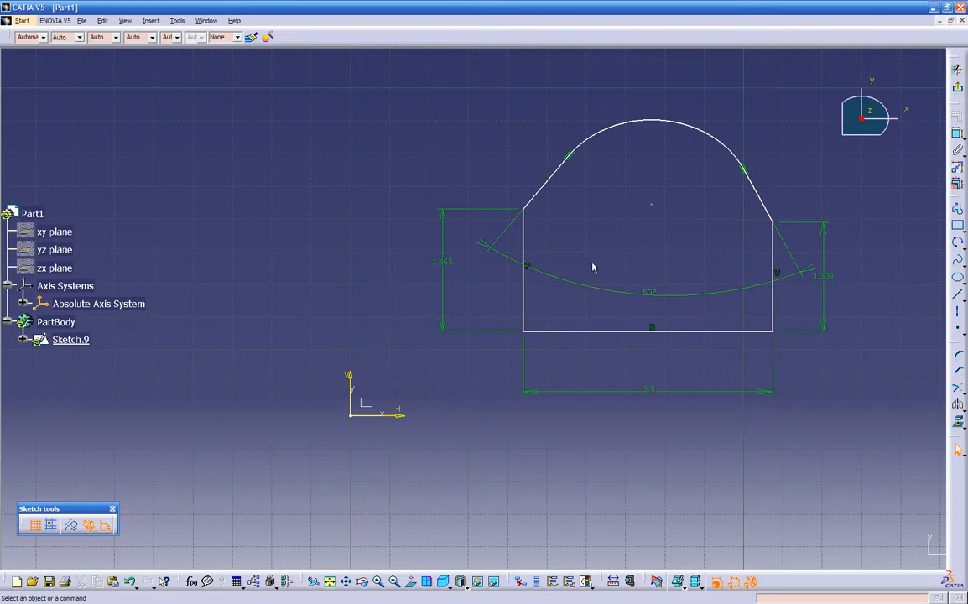
Dimension the radius of the upper arc and set it to 1 in
left_click(959, 136)
left_click(688, 126)
left_click(669, 82)
double_click(669, 83)
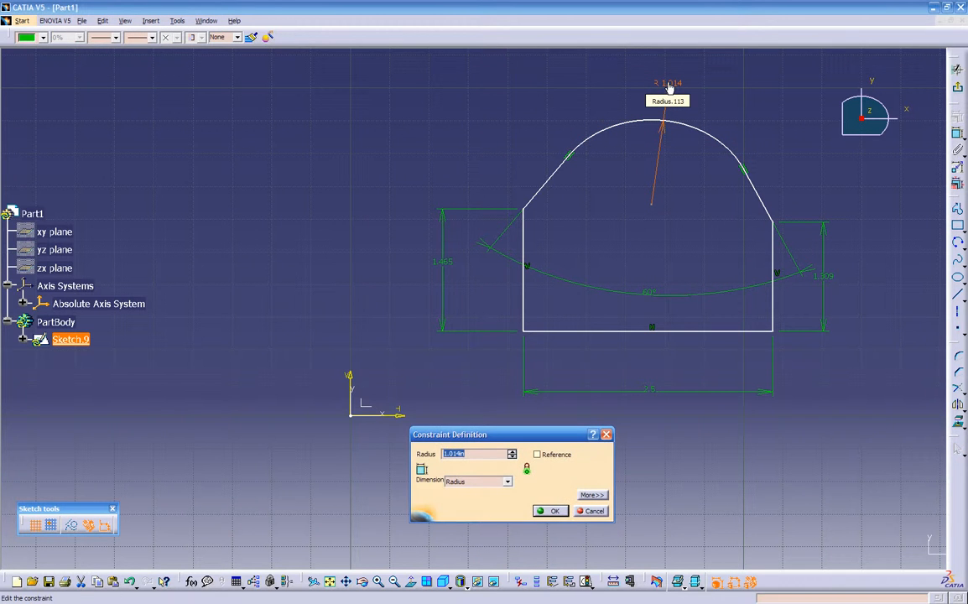
type("1")
key("Return")
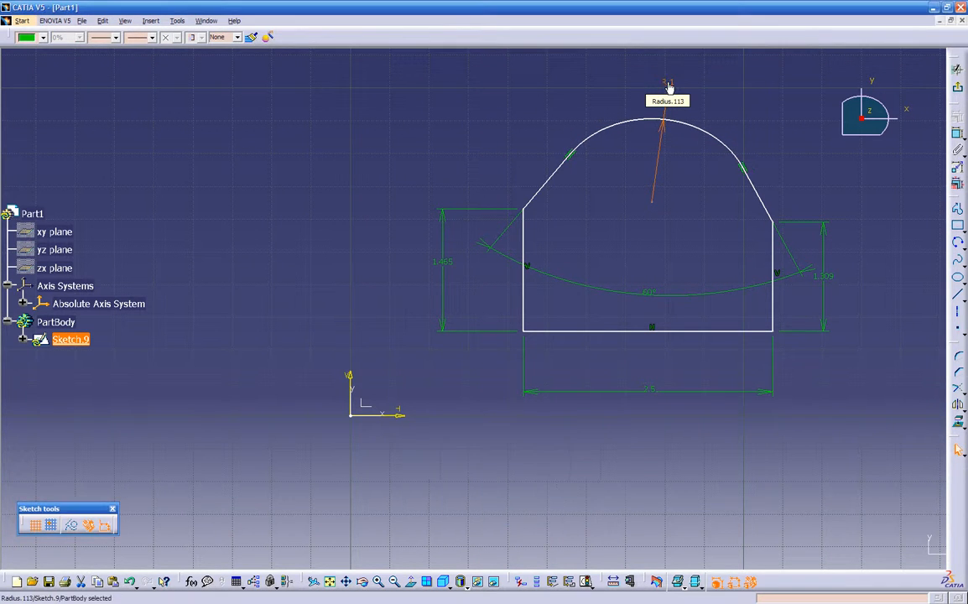
left_click(620, 226)
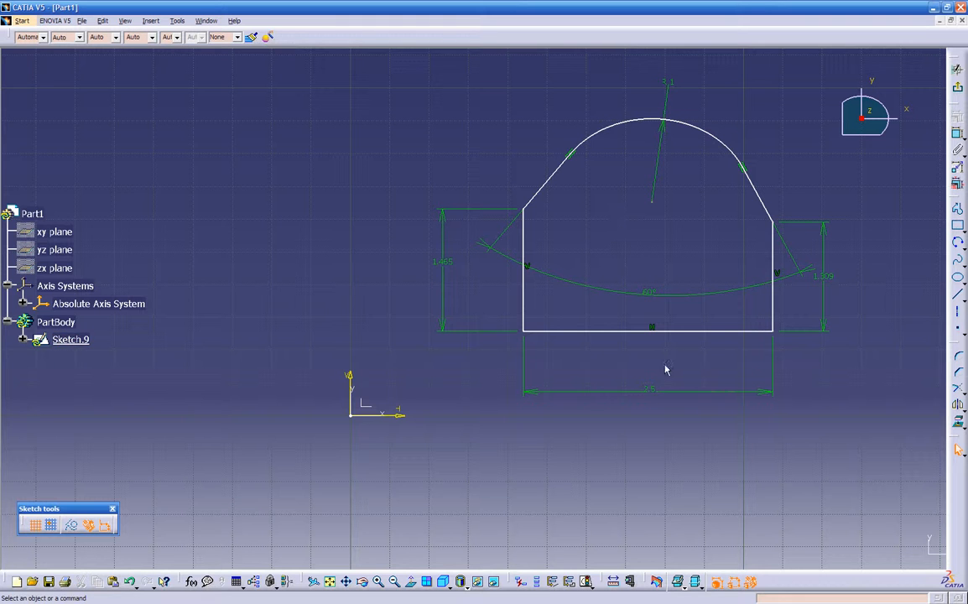
Add a duplicate distance dimension between the two vertical sides, placed inside the profile
left_click(957, 135)
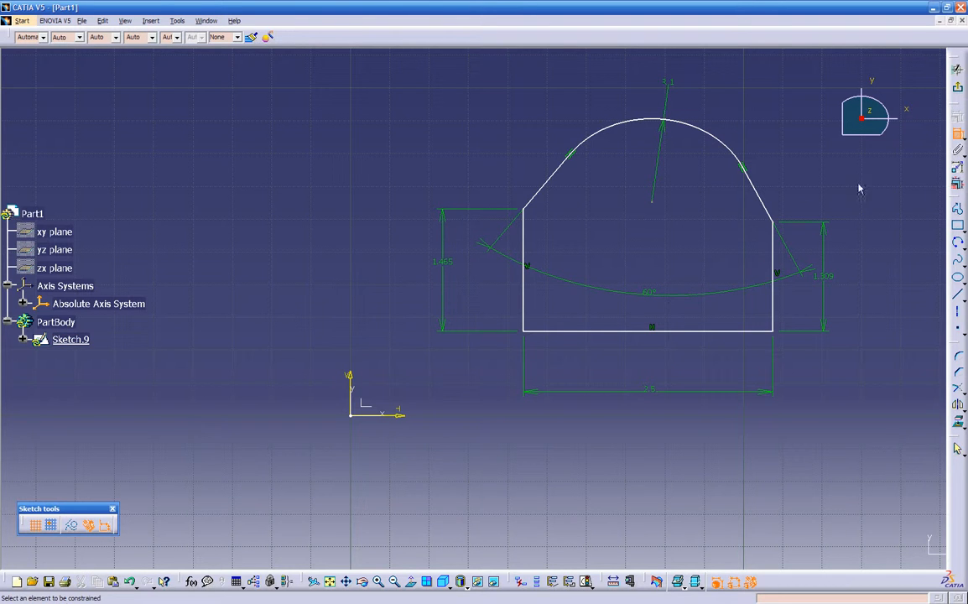
left_click(773, 244)
left_click(525, 248)
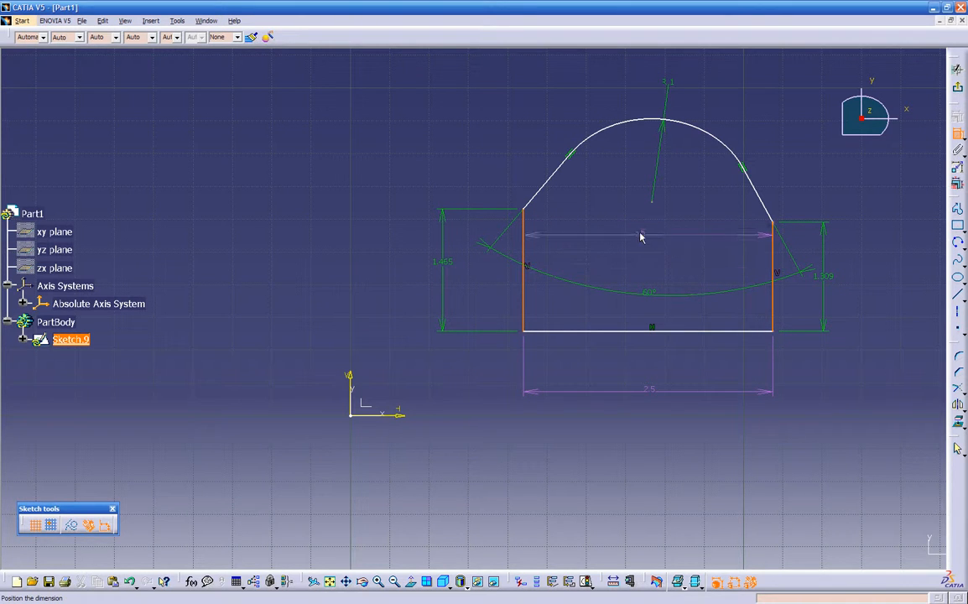
left_click(652, 390)
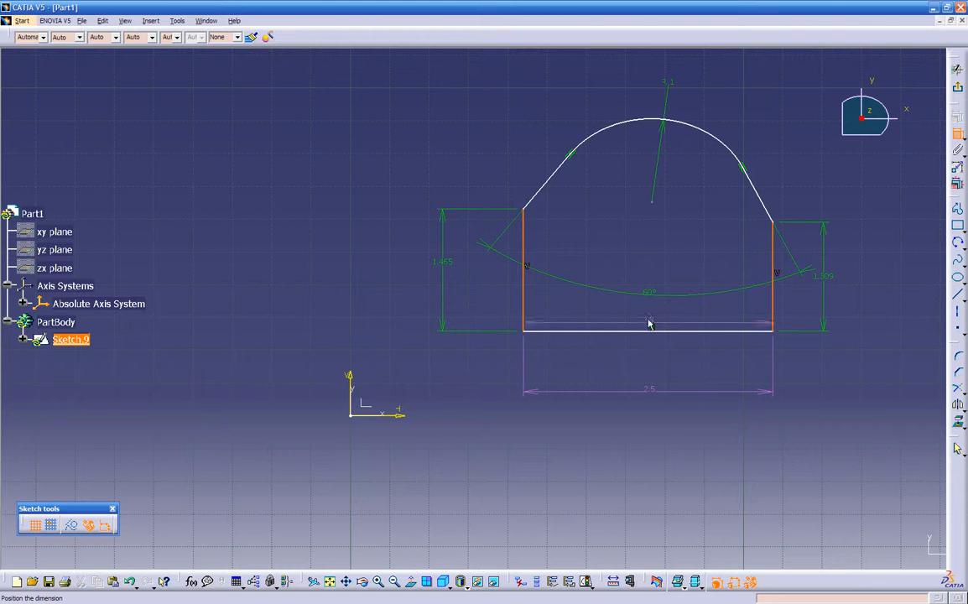
left_click(648, 233)
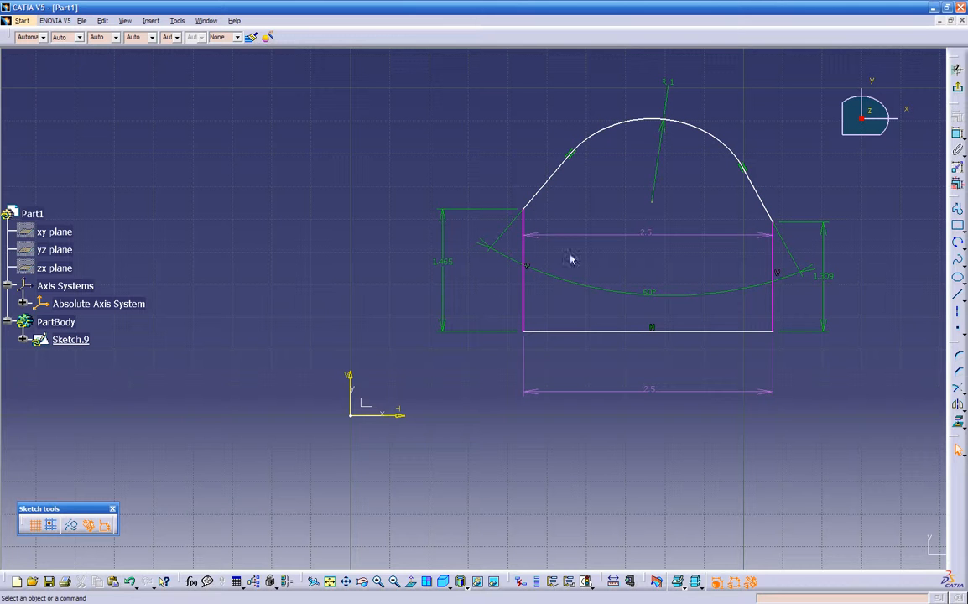
Exit the sketch, dismiss the update diagnosis, and reopen the sketch to delete the duplicate width dimension inside the profile
left_click(956, 88)
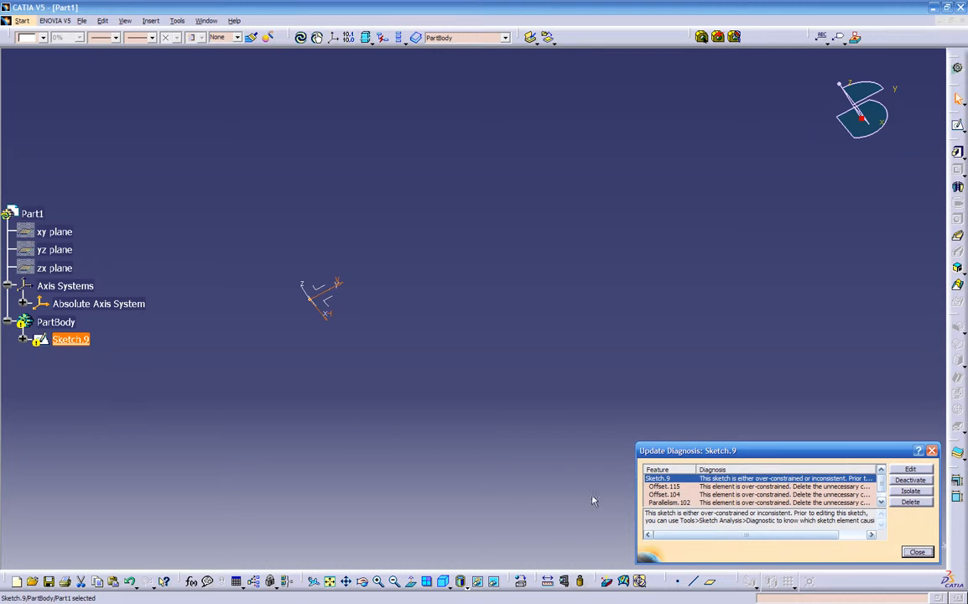
left_click(932, 453)
double_click(70, 339)
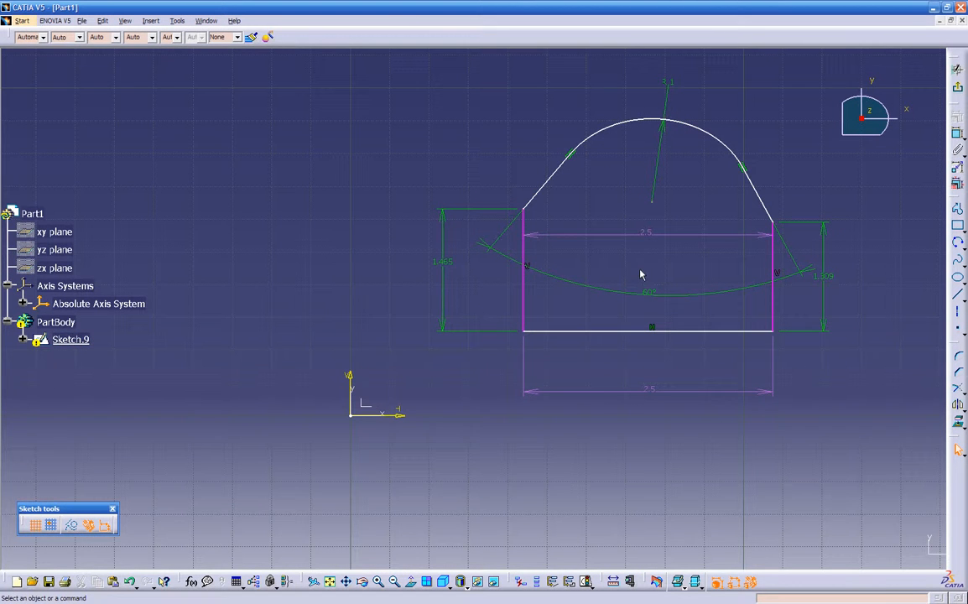
left_click(646, 234)
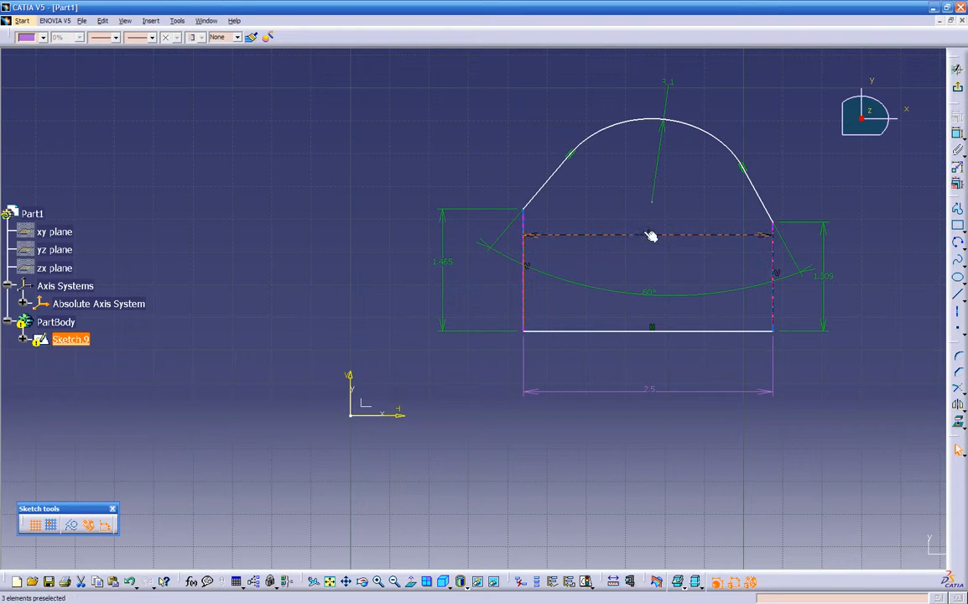
key("Delete")
Exit the sketch to view the profile in 3D and reopen it for editing
left_click(958, 92)
left_click(600, 392)
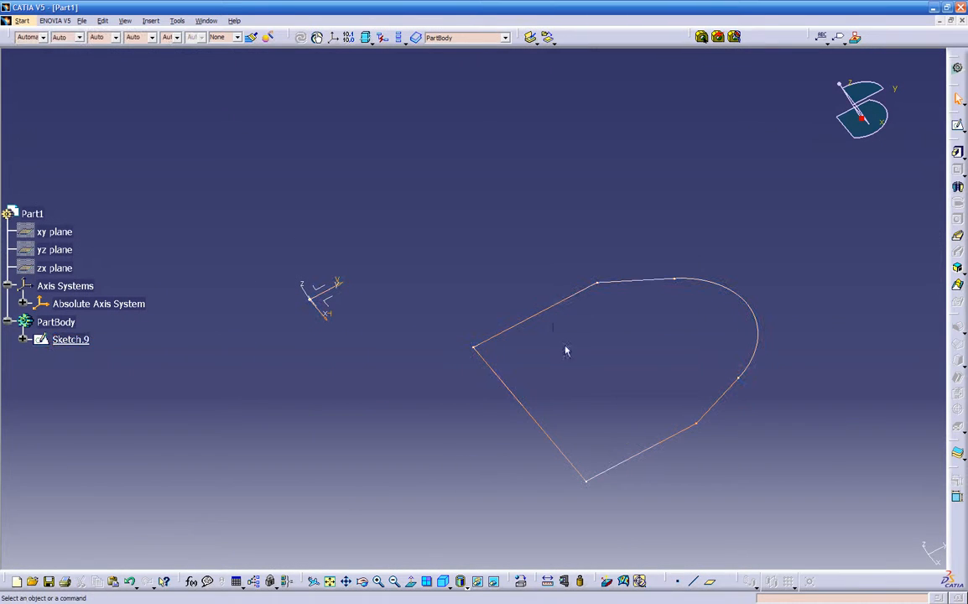
double_click(560, 302)
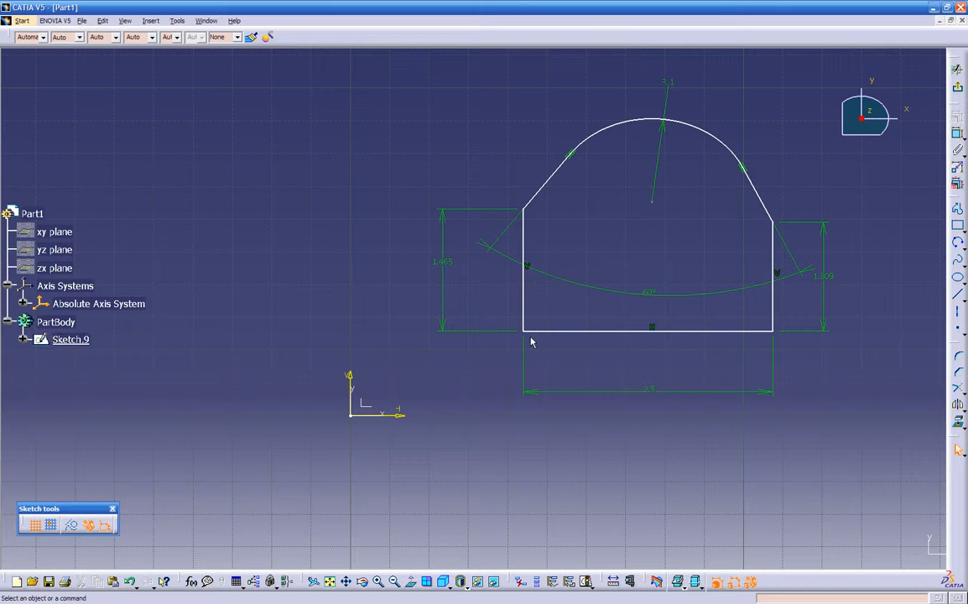
Break the profile's base line at two closely spaced points near its middle
left_click(622, 335)
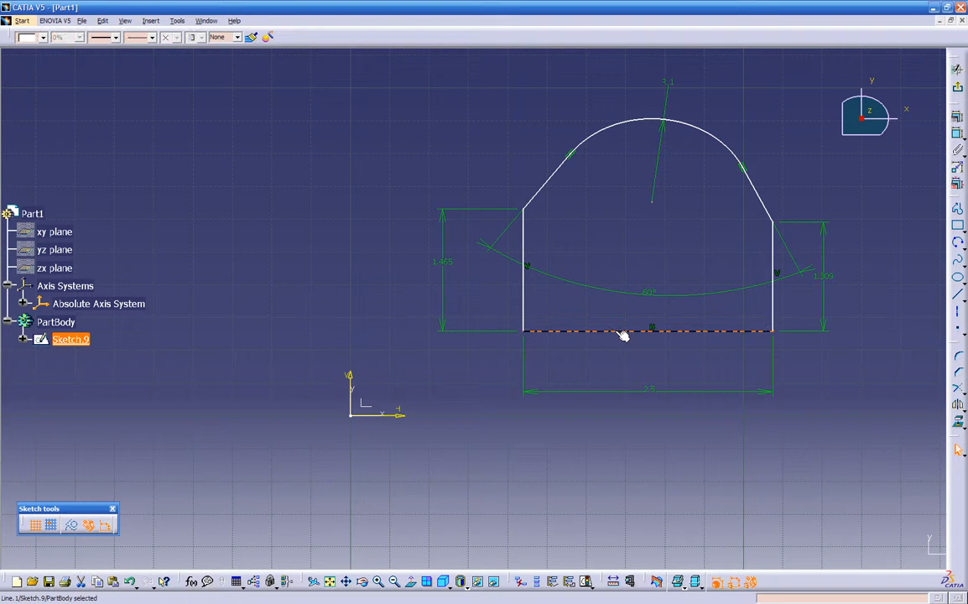
left_click(963, 394)
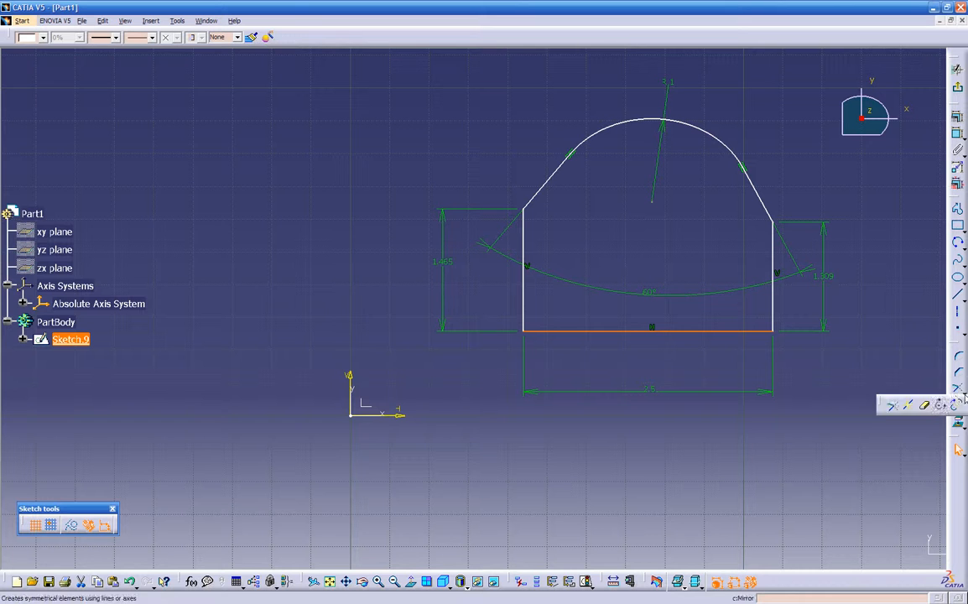
left_click(908, 405)
left_click(618, 333)
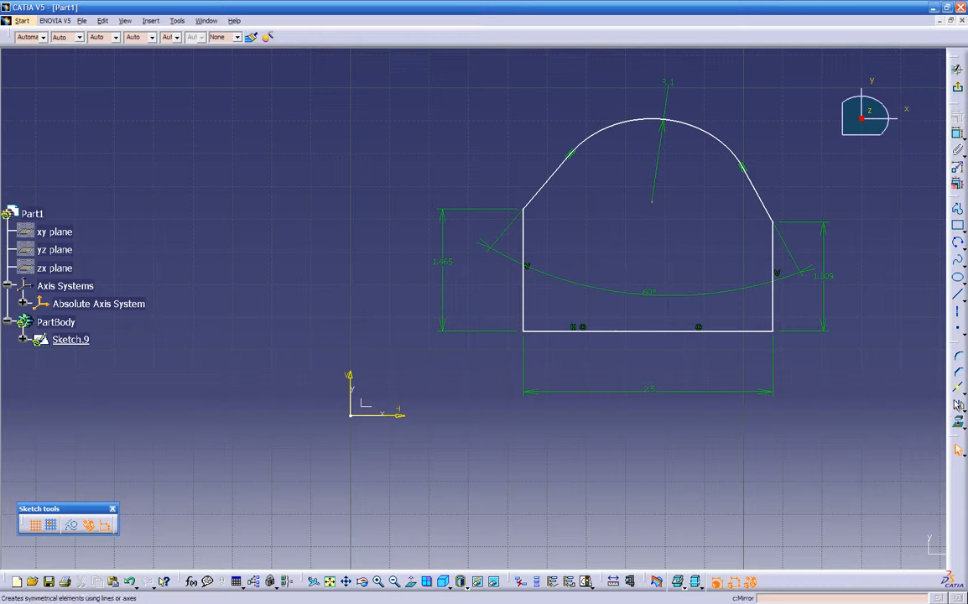
left_click(632, 332)
Delete the short middle segment of the base line to leave a small gap in the profile
middle_click_drag(618, 347, 752, 278)
mouse_move(310, 311)
middle_mouse_down()
mouse_move(205, 356)
mouse_move(320, 379)
middle_mouse_up()
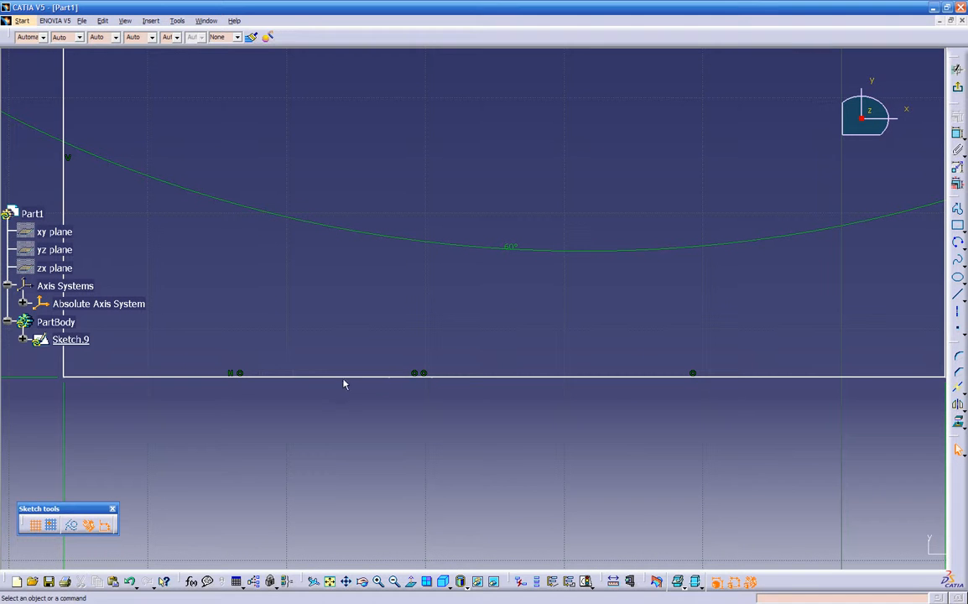
left_click(411, 378)
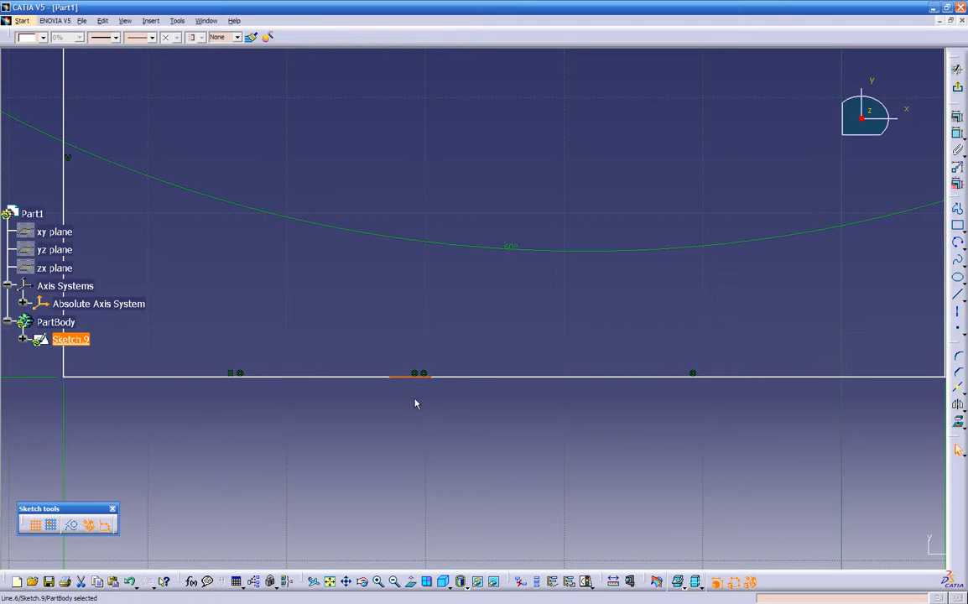
key("Delete")
mouse_move(491, 347)
middle_mouse_down()
mouse_move(415, 459)
mouse_move(493, 310)
middle_mouse_up()
mouse_move(438, 277)
middle_mouse_down()
mouse_move(428, 309)
mouse_move(468, 306)
middle_mouse_up()
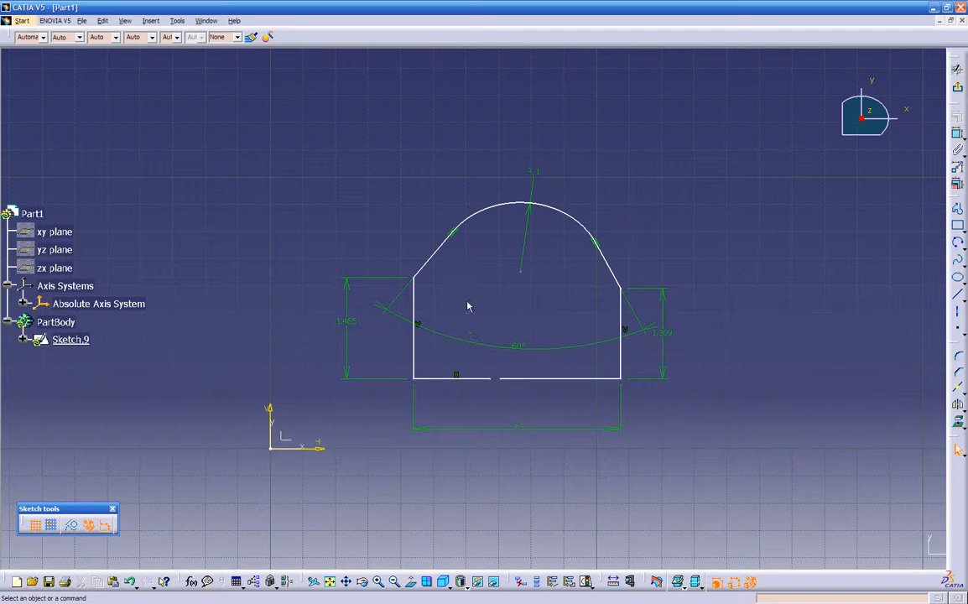
Exit the sketch and try to pad the open profile, declining to use the sketch and cancelling the pad
left_click(957, 68)
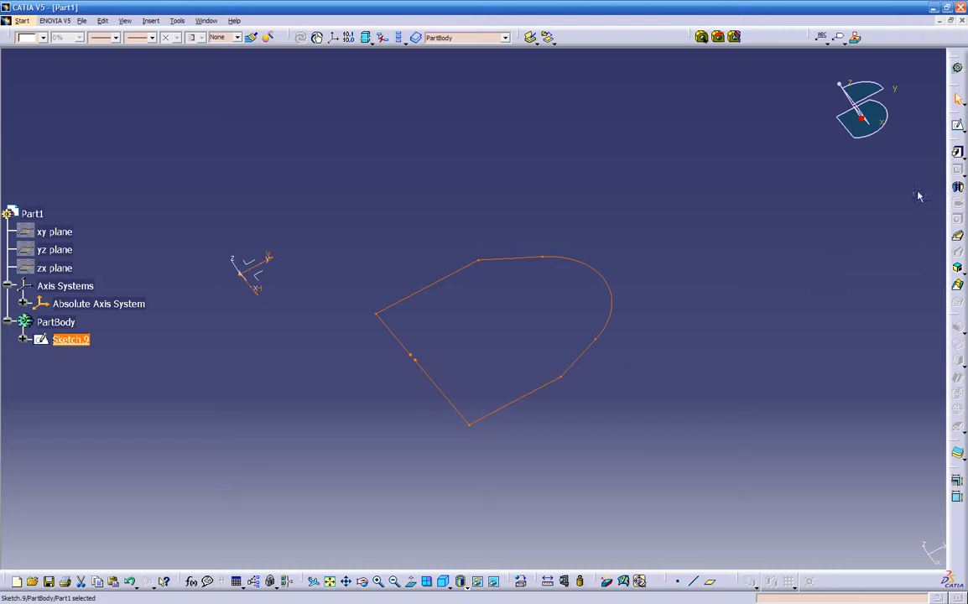
left_click(957, 152)
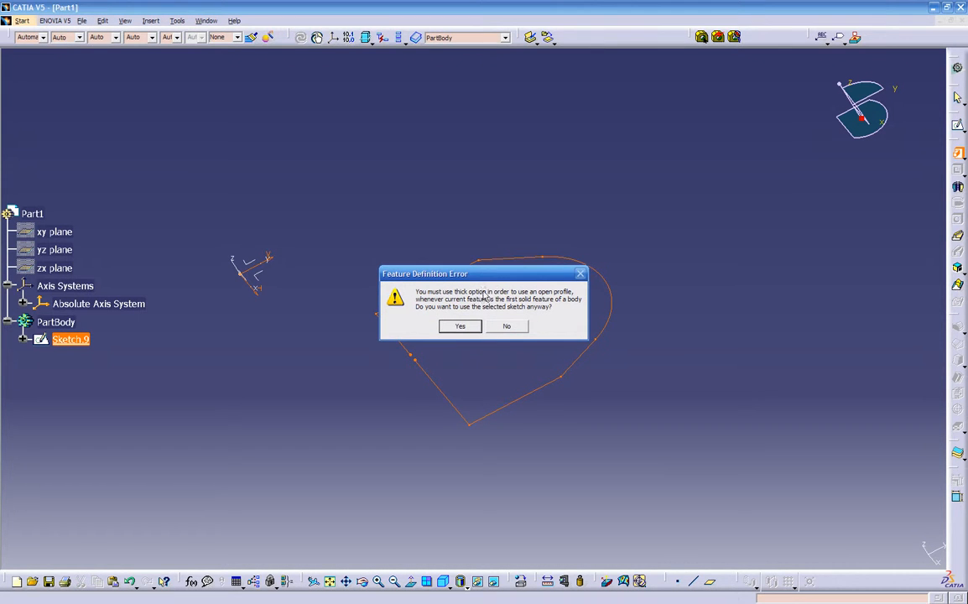
left_click_drag(498, 278, 597, 180)
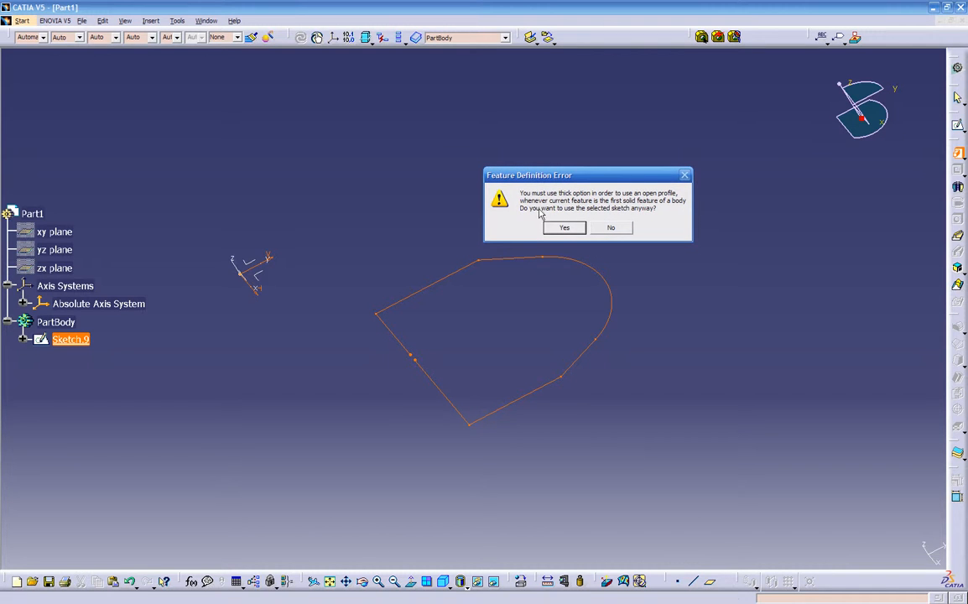
left_click(609, 228)
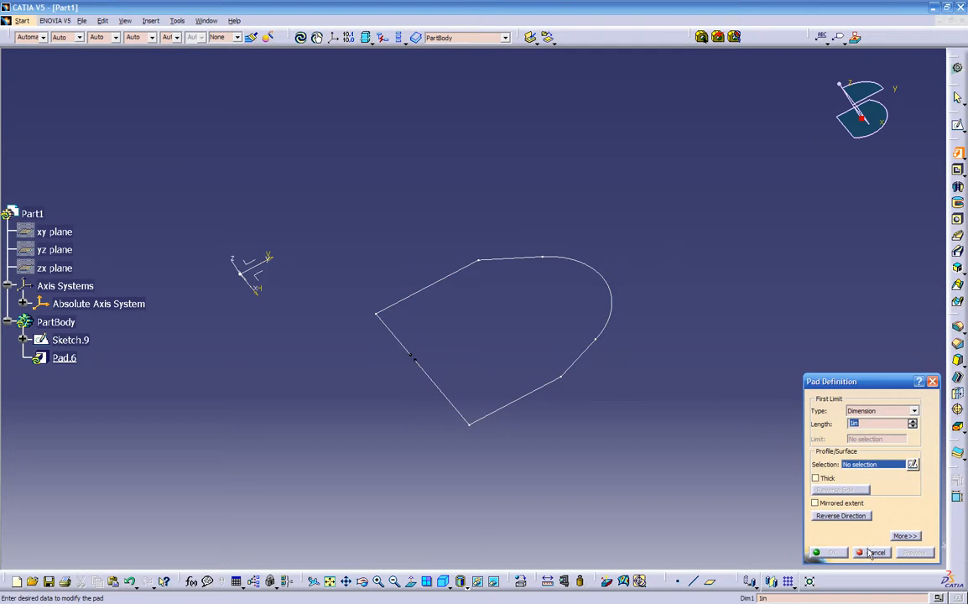
left_click(874, 553)
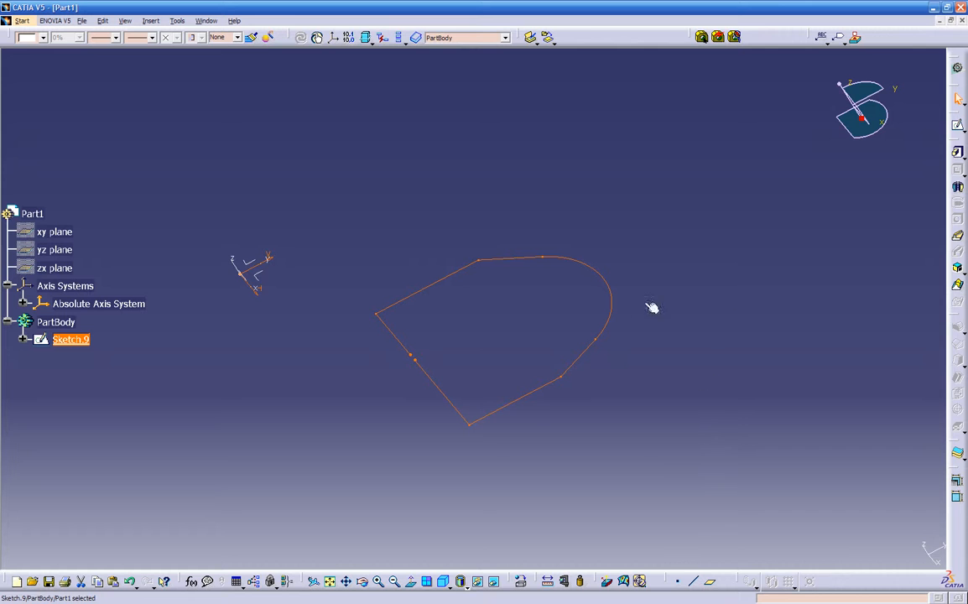
Reopen the profile sketch and run Sketch Analysis on it
left_click(536, 390)
double_click(536, 389)
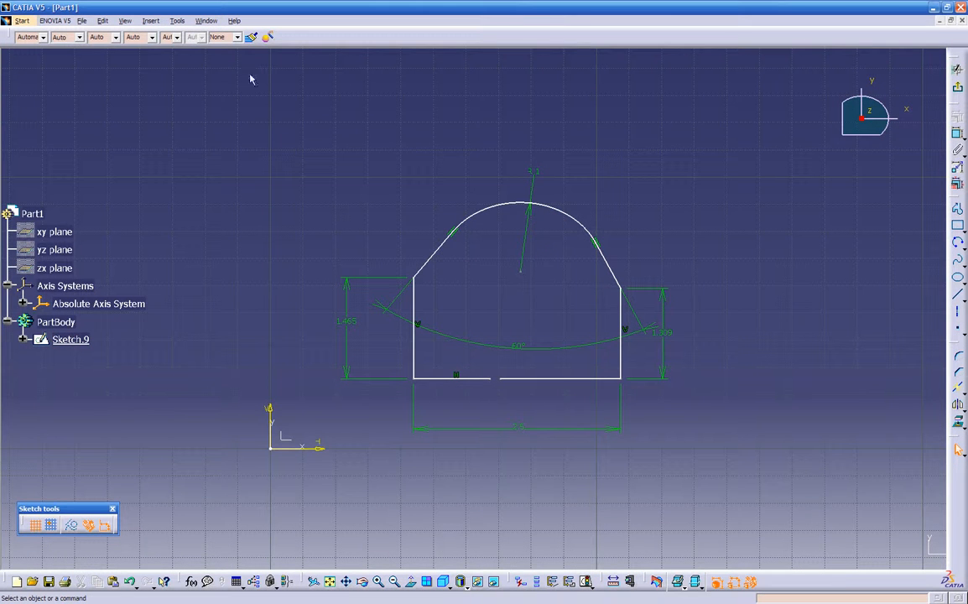
left_click(177, 20)
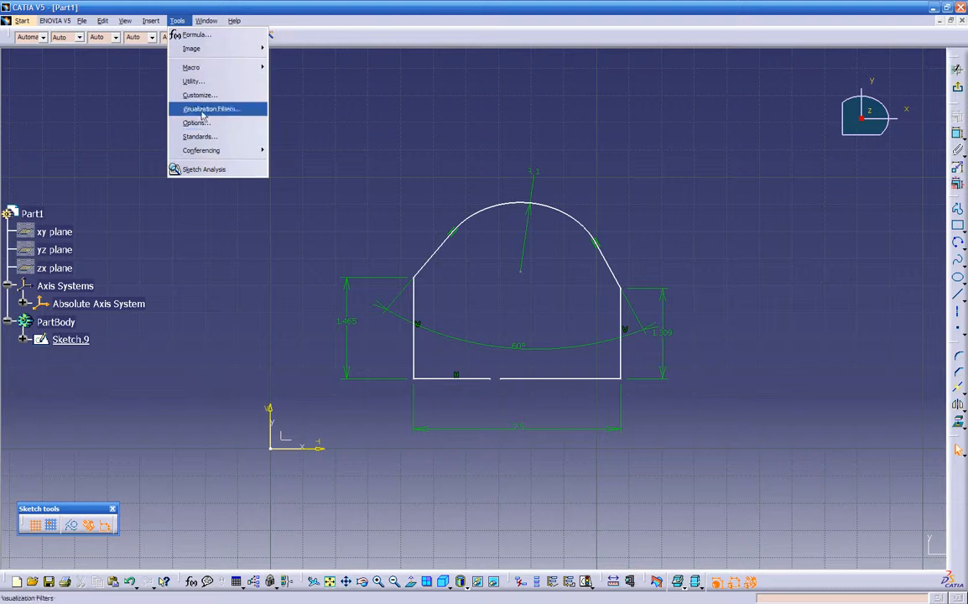
left_click(213, 171)
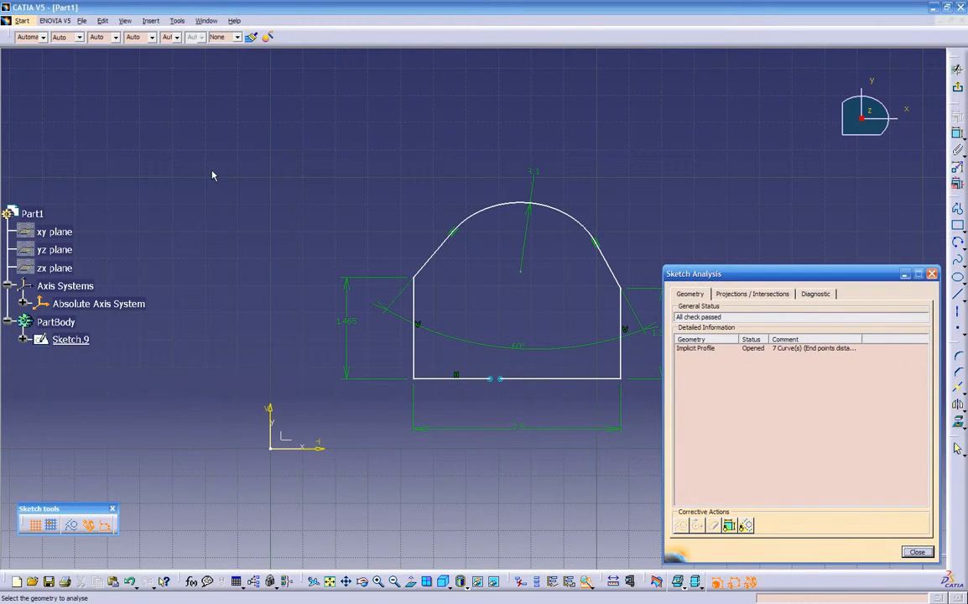
Close the gap in the implicit profile's base line with the Close Opened Profile corrective action
mouse_move(490, 383)
middle_mouse_down("ctrl")
mouse_move(494, 353)
mouse_move(530, 380)
mouse_move(356, 135)
middle_mouse_up("ctrl")
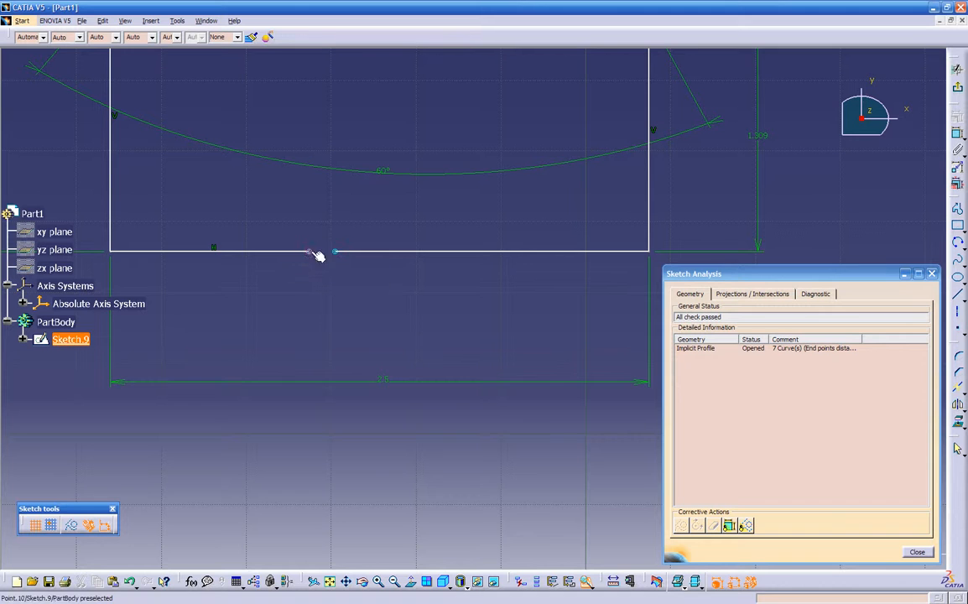
left_click(687, 348)
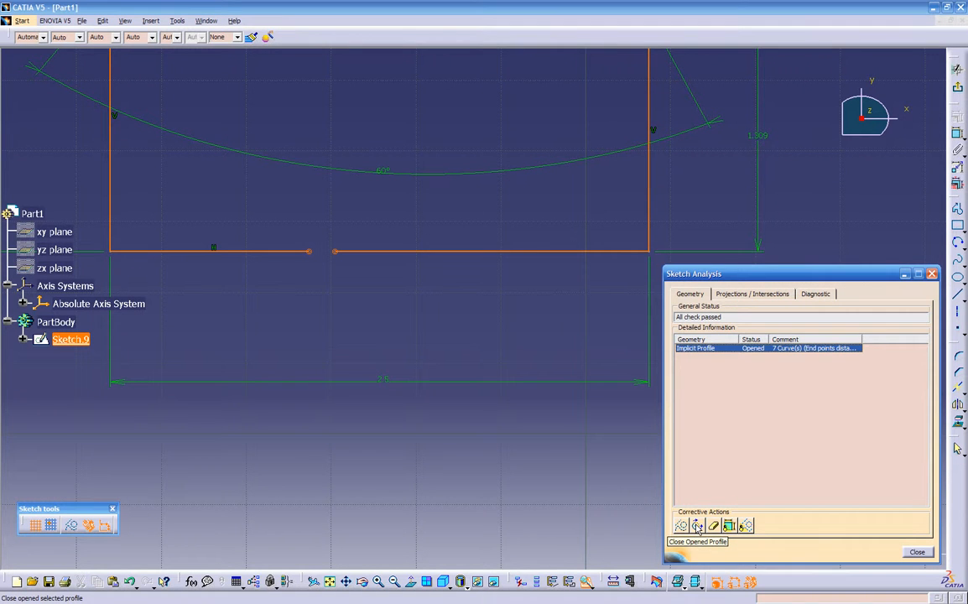
left_click(698, 526)
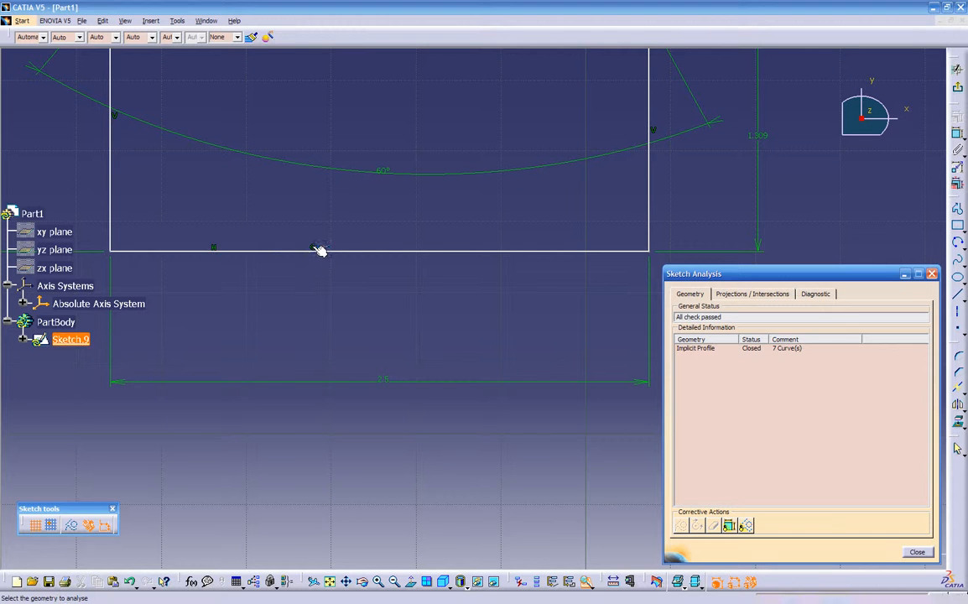
Examine the repaired profile and its listed status in Sketch Analysis, and close the analysis
mouse_move(329, 228)
middle_mouse_down()
mouse_move(337, 275)
mouse_move(352, 261)
middle_mouse_up()
middle_click_drag(372, 331, 357, 218)
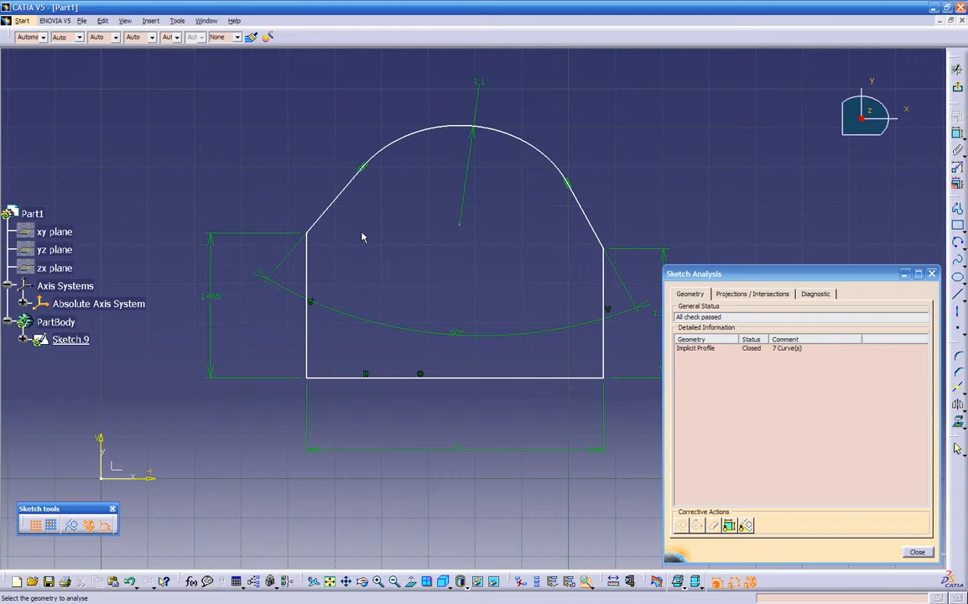
left_click(699, 349)
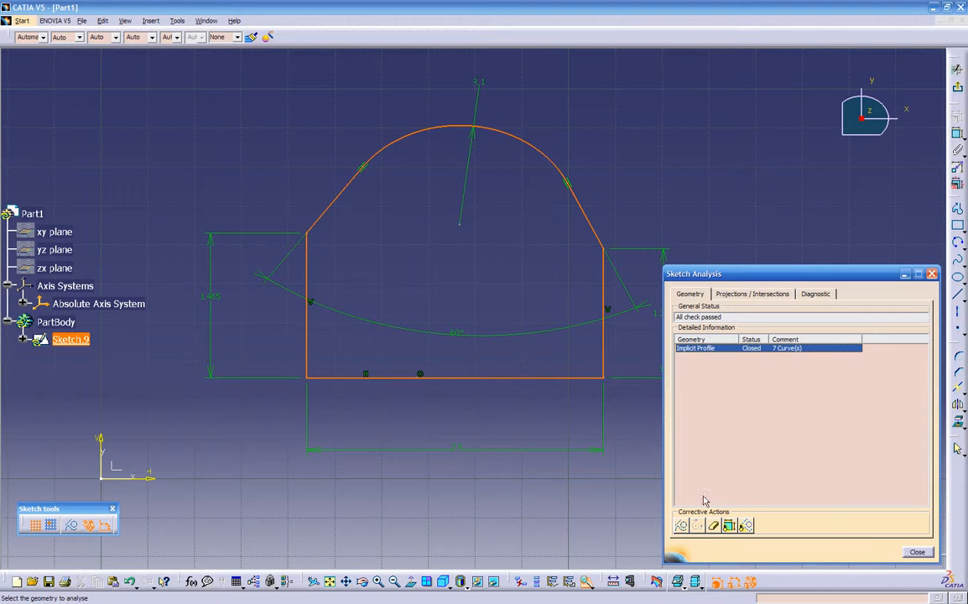
left_click(716, 375)
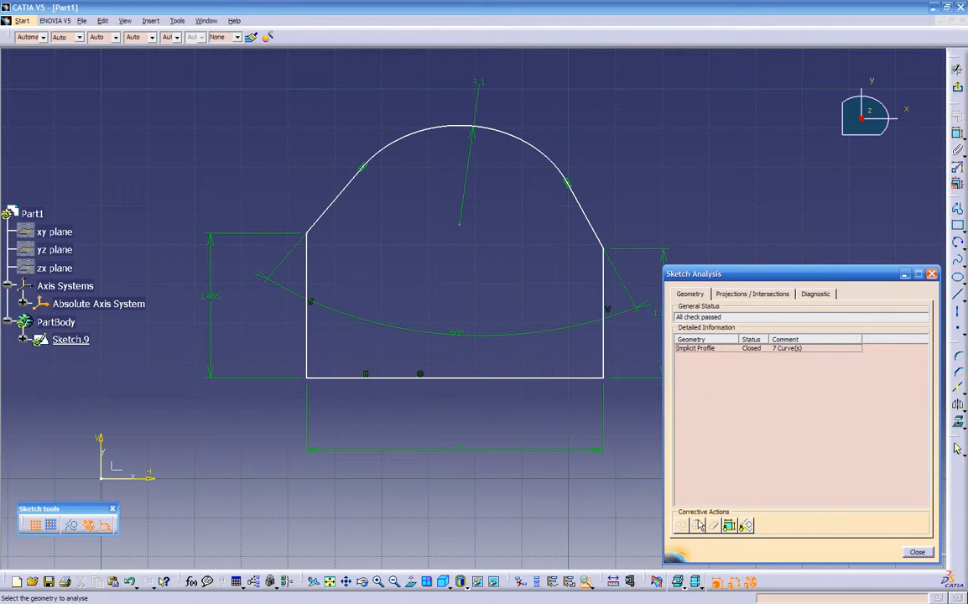
left_click(910, 551)
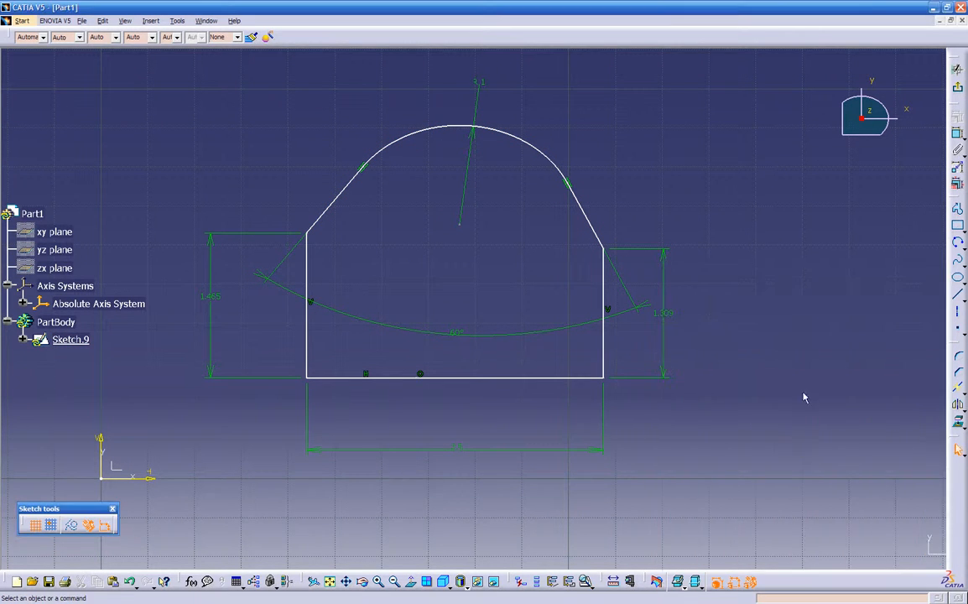
Exit the sketch, pad the repaired profile 1 in, and inspect the solid's side where the base line is split
left_click(957, 87)
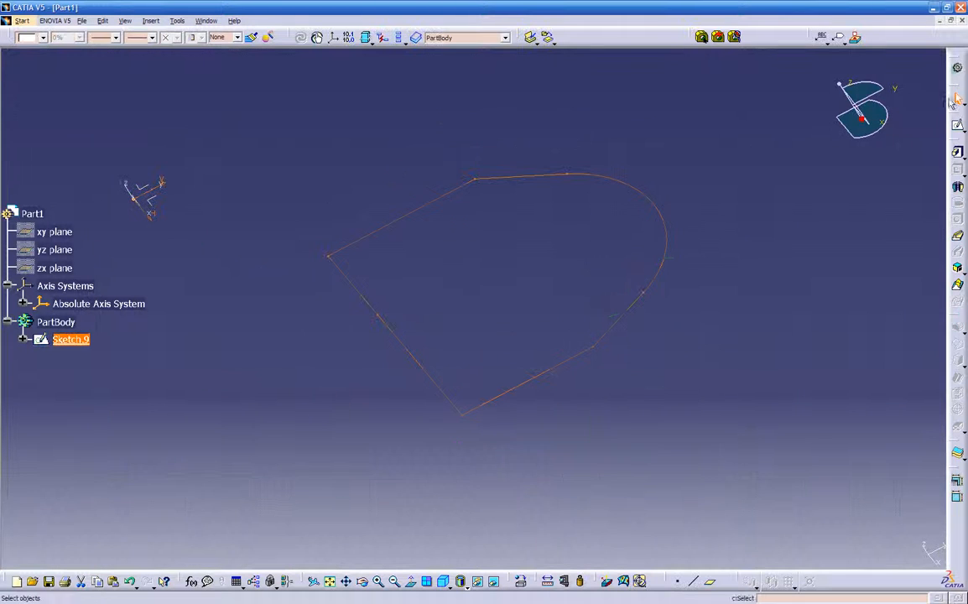
left_click(956, 152)
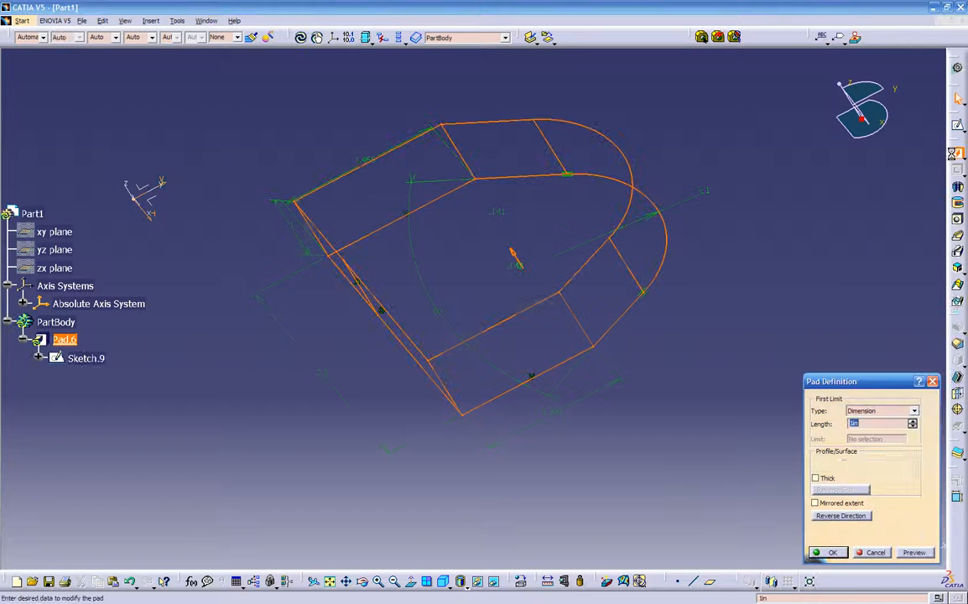
middle_click_drag(449, 295, 603, 267)
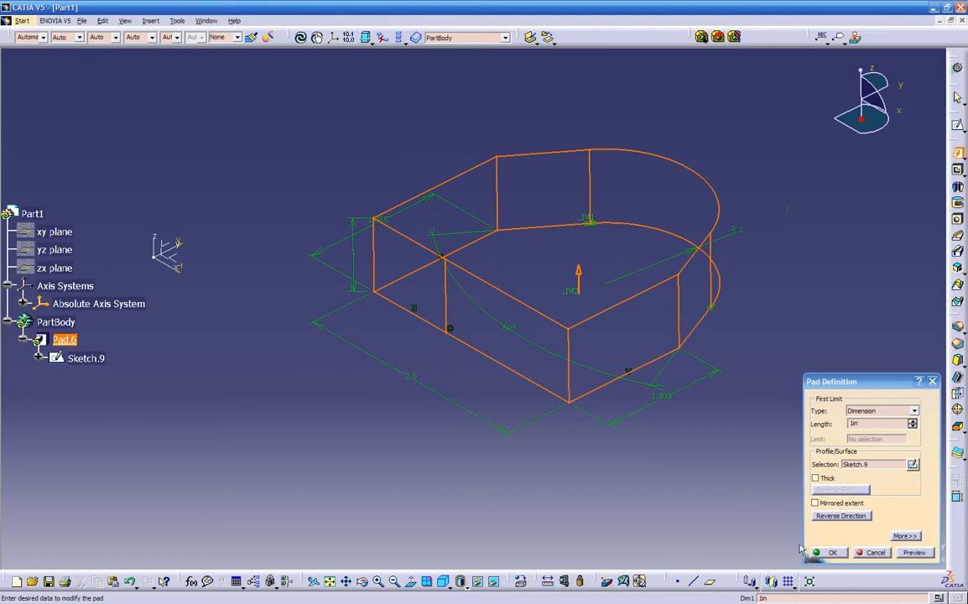
left_click(824, 552)
left_click(367, 367)
middle_click_drag(353, 364, 443, 296)
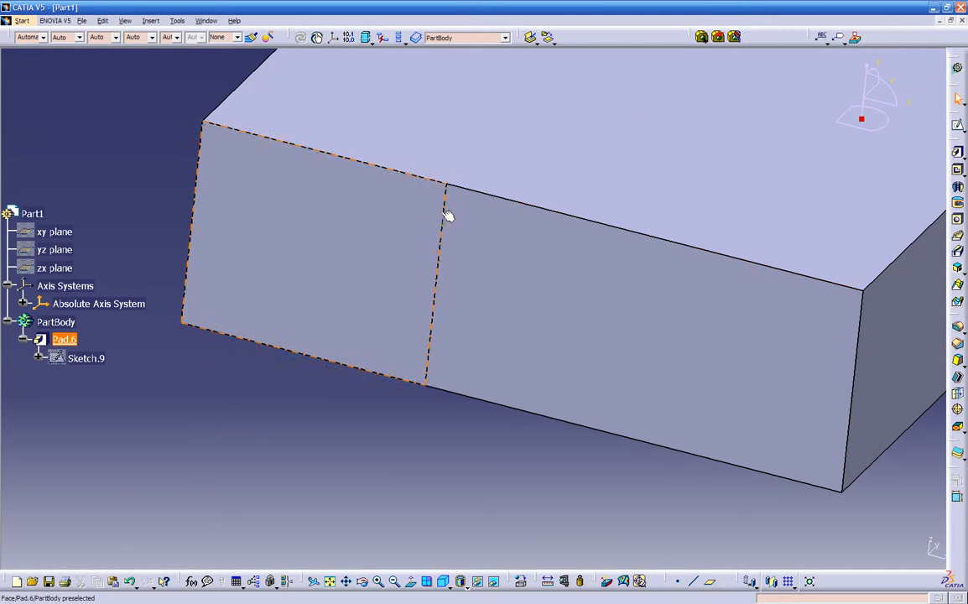
middle_click_drag(482, 415, 350, 380)
middle_click_drag(447, 391, 382, 410)
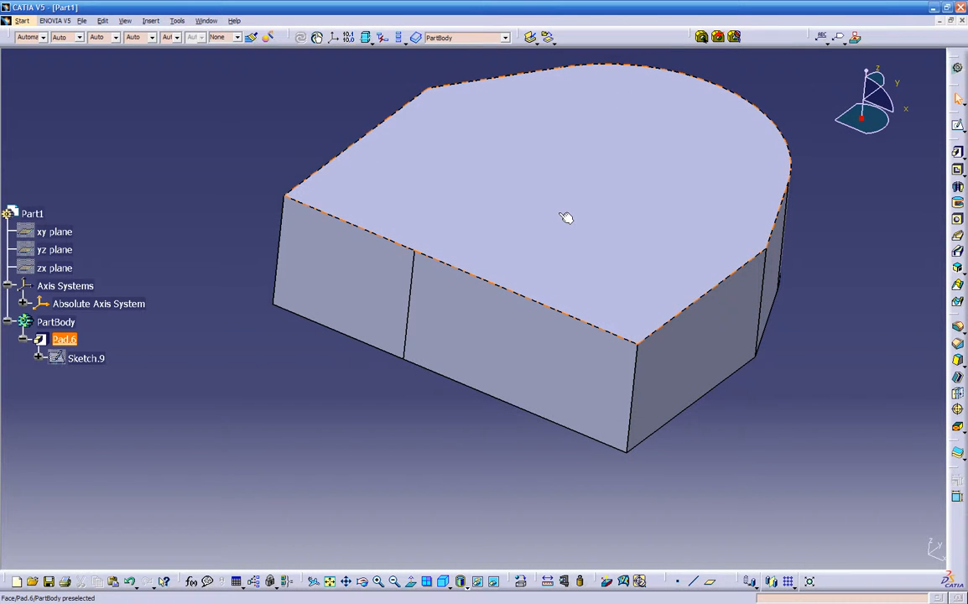
Delete the pad together with its aggregated elements, and undo the deletion
double_click(656, 194)
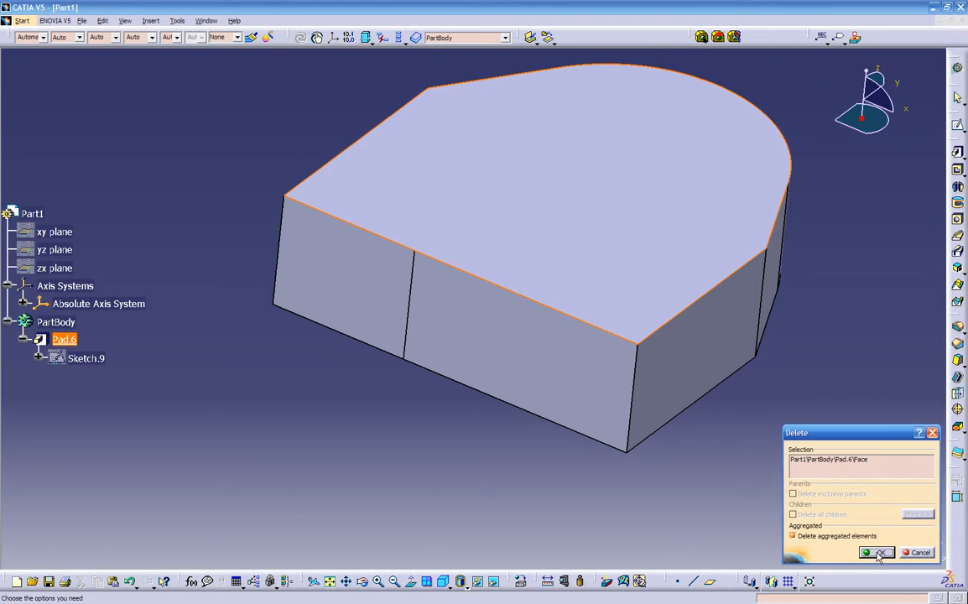
left_click(878, 554)
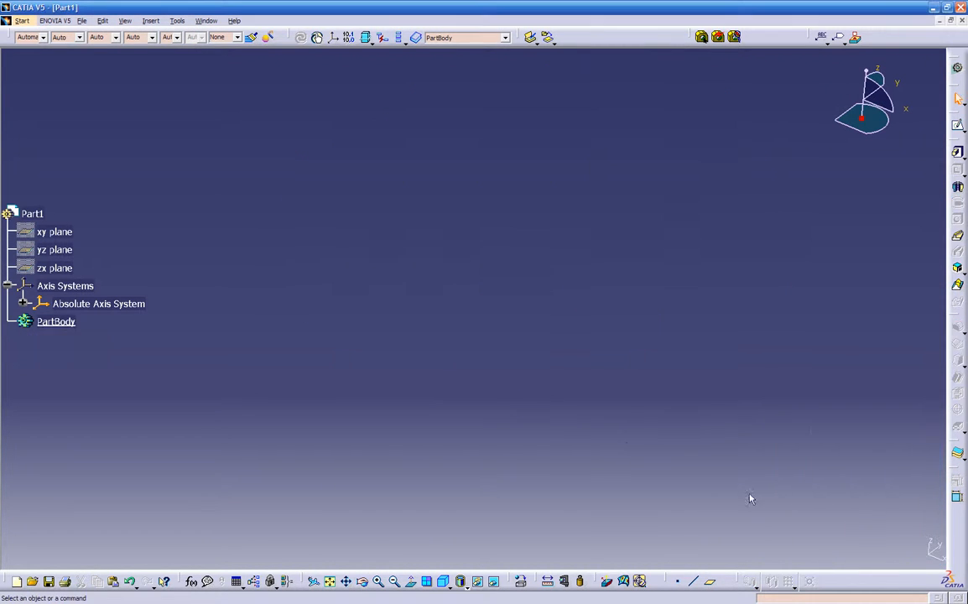
key("ctrl+z")
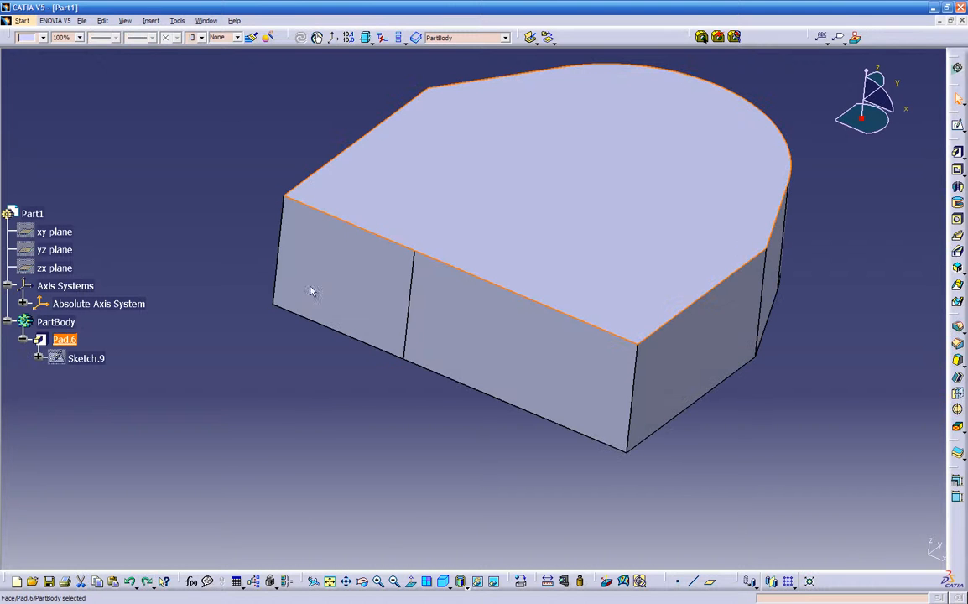
Show the pad's hidden sketch and delete the pad without its aggregated elements to keep the sketch
left_click(248, 328)
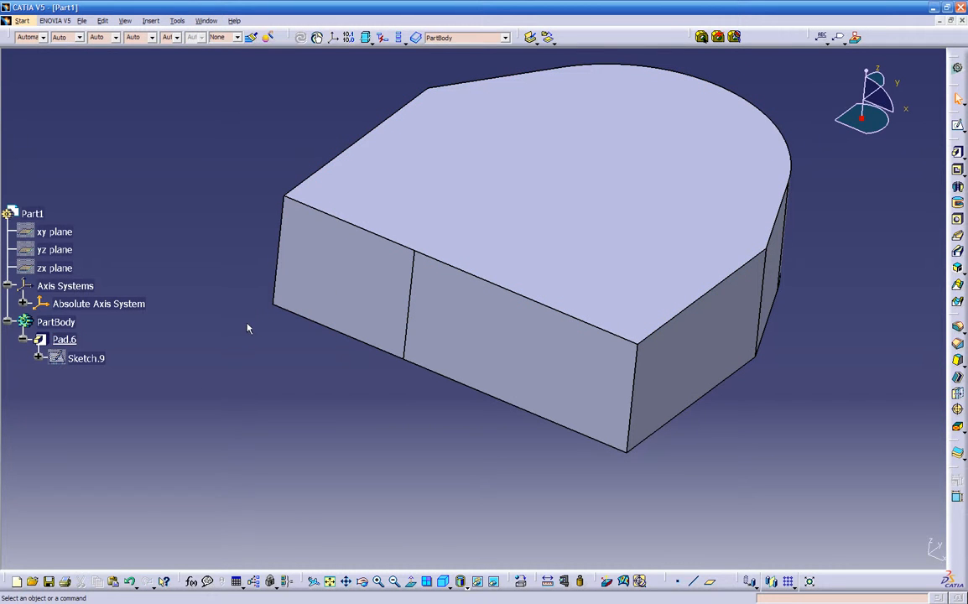
right_click(96, 360)
left_click(114, 395)
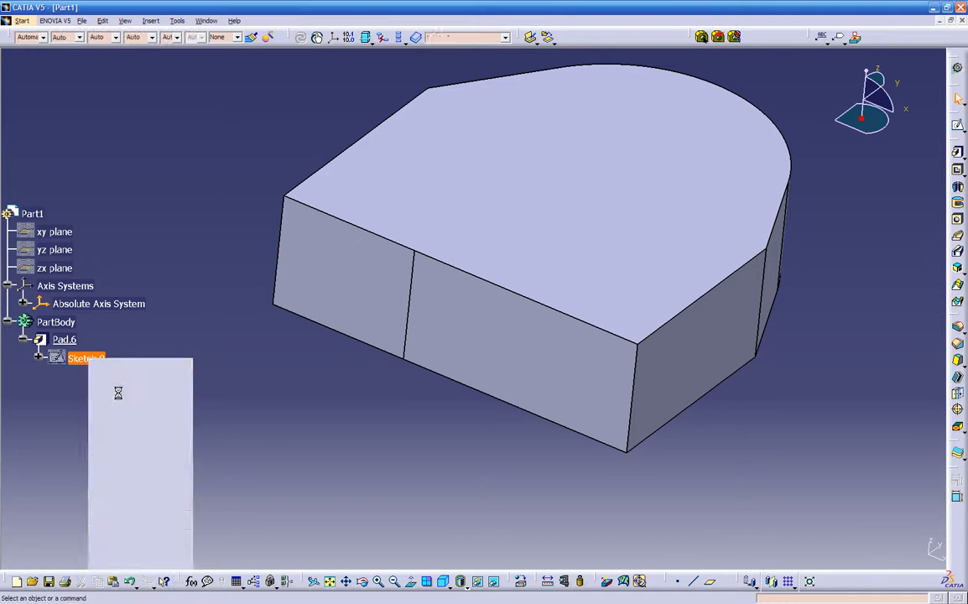
left_click(76, 342)
key("Delete")
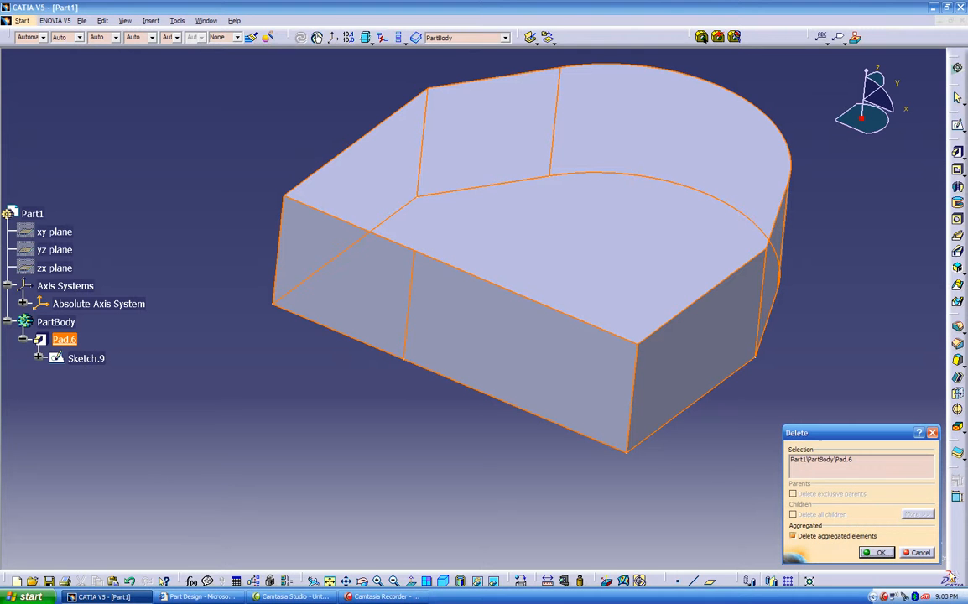
left_click(830, 536)
left_click(873, 552)
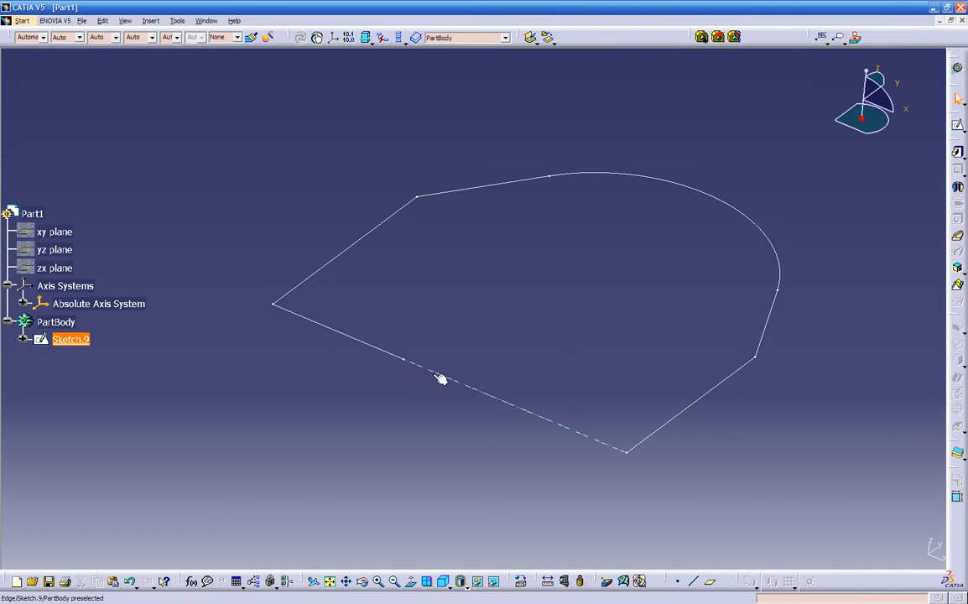
Reopen the profile sketch and try to make the profile's lower-left corner coincident with the sketch origin
mouse_move(301, 423)
middle_mouse_down()
mouse_move(428, 406)
mouse_move(454, 384)
mouse_move(427, 429)
mouse_move(495, 419)
middle_mouse_up()
double_click(471, 394)
left_click(477, 358)
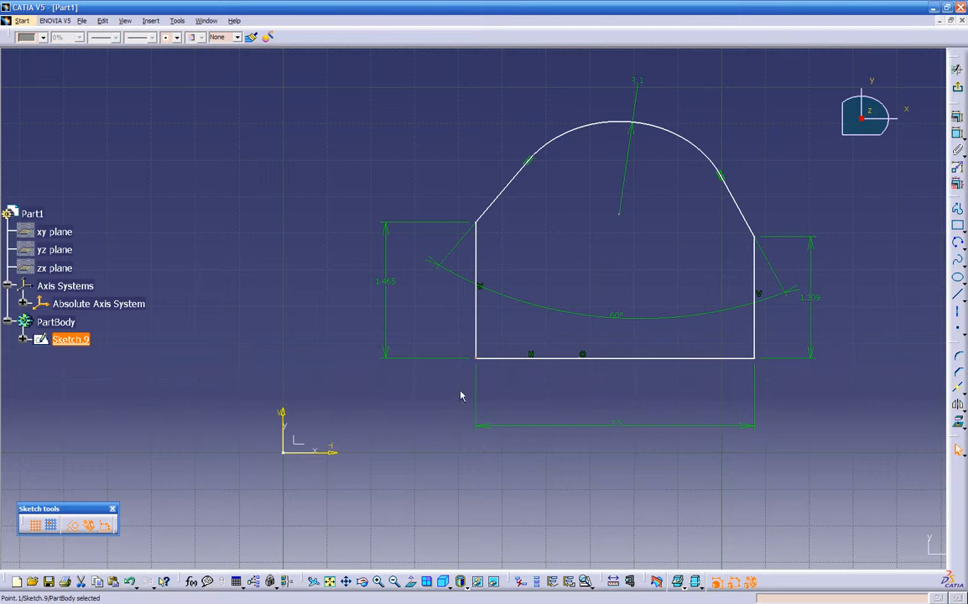
left_click(288, 444, "ctrl")
left_click(956, 134)
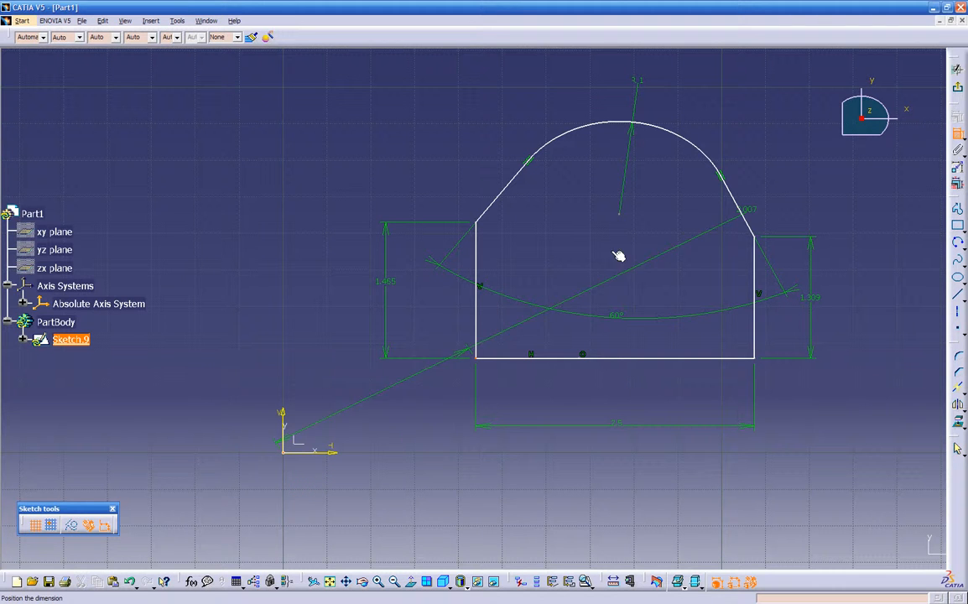
right_click(273, 220)
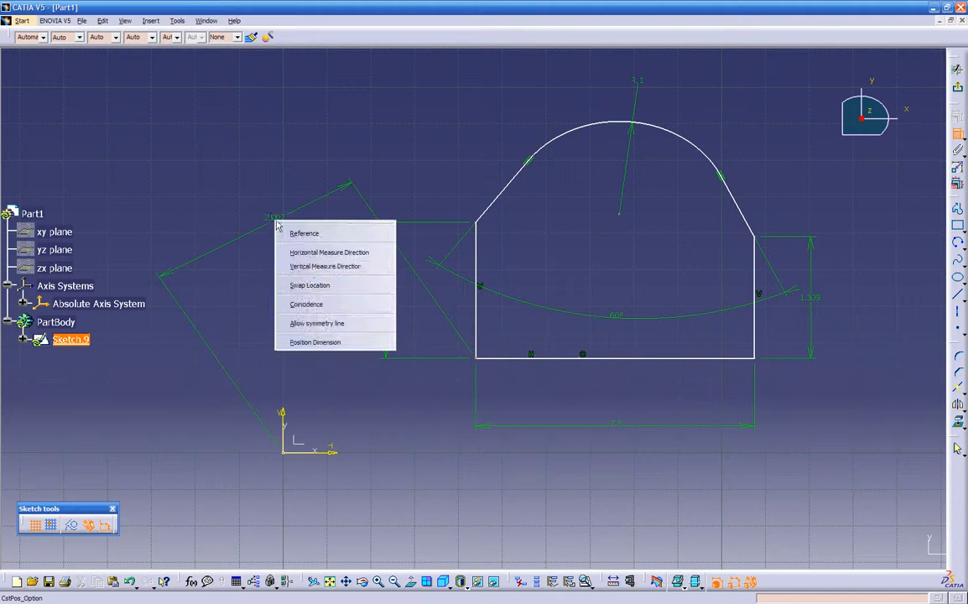
left_click(301, 304)
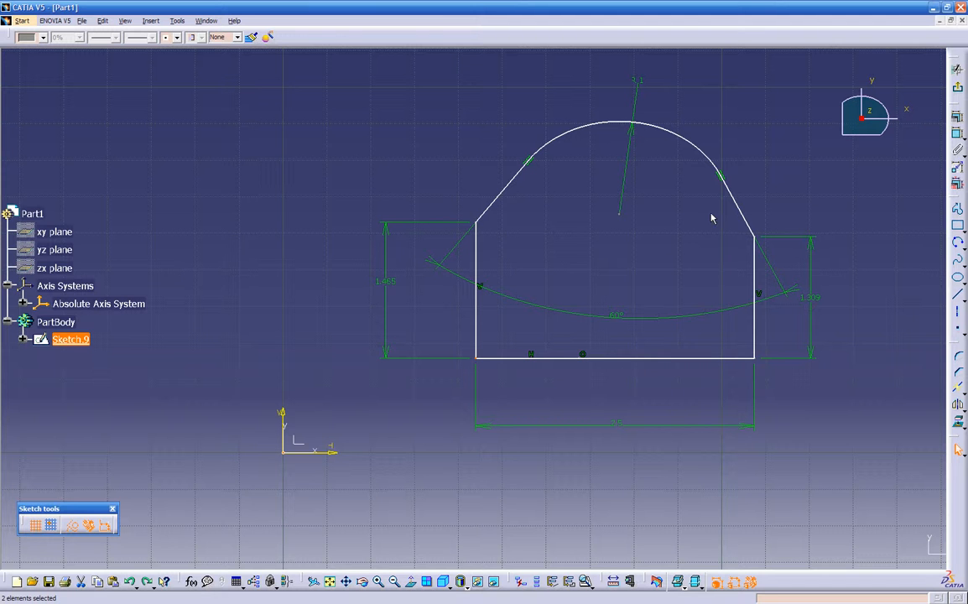
Shift the profile slightly by its base line and delete both base line segments
mouse_move(717, 357)
left_mouse_down()
mouse_move(741, 338)
mouse_move(661, 365)
left_mouse_up()
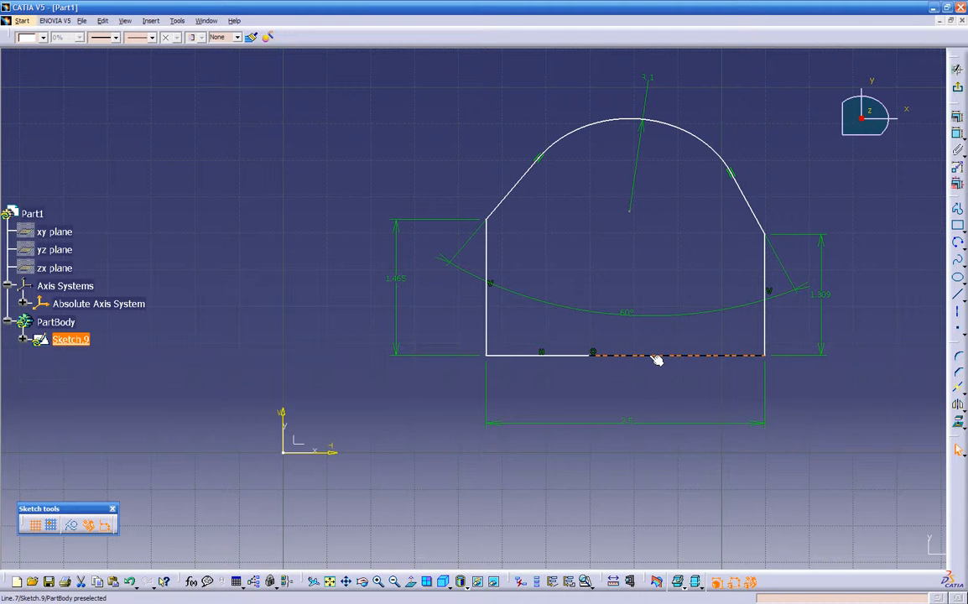
left_click(583, 356)
key("Delete")
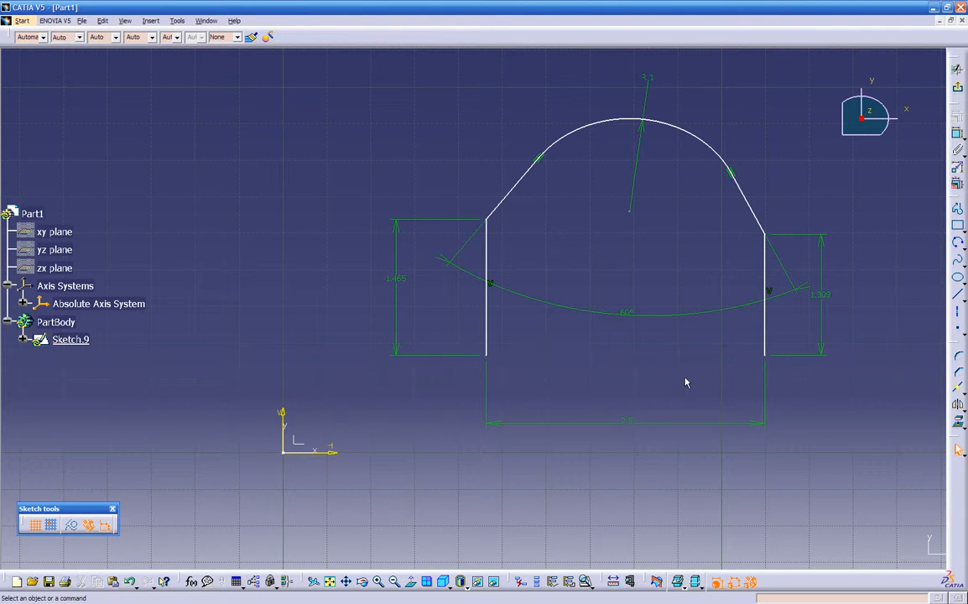
Draw a single horizontal base line joining the lower ends of the profile's two vertical sides
left_click(958, 294)
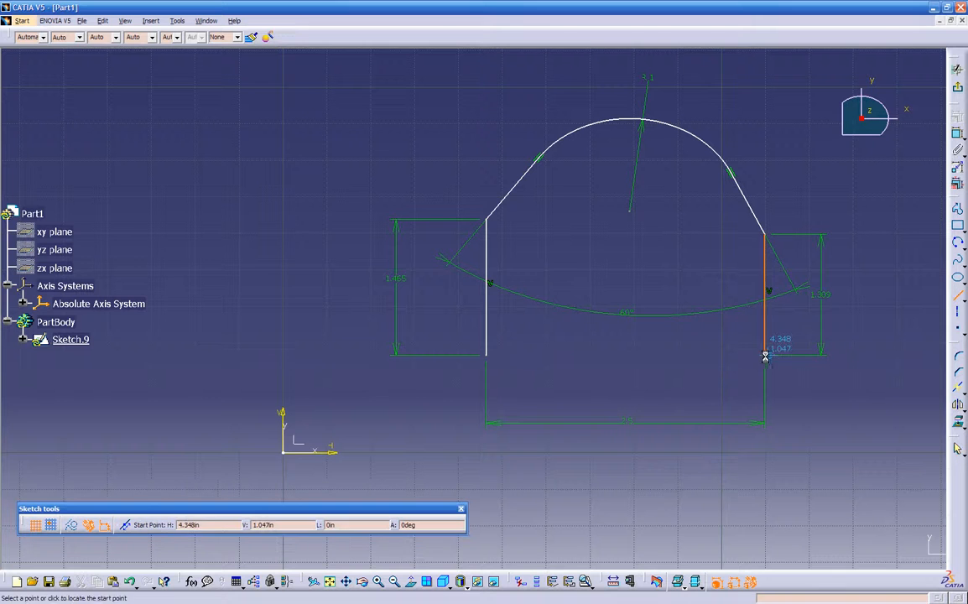
left_click(766, 358)
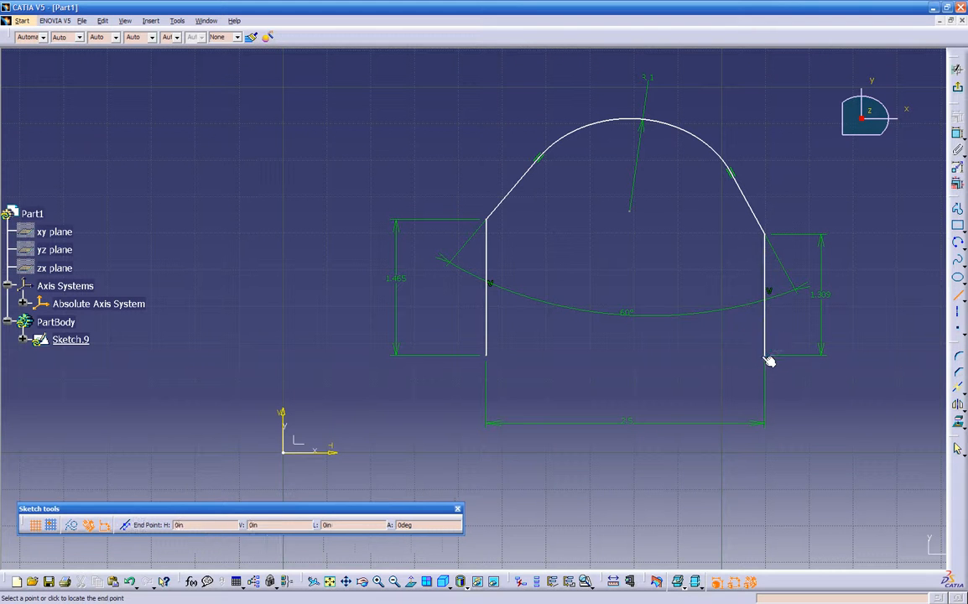
left_click(490, 357)
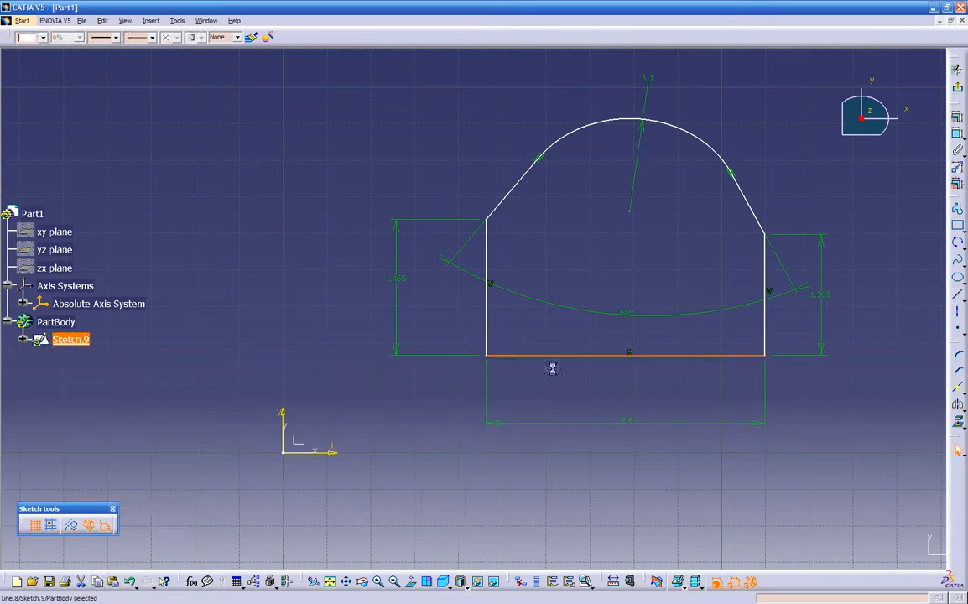
Delete the profile's overall width dimension and dimension the distance between the two vertical sides again, placing it below the base
left_click(632, 424)
key("Delete")
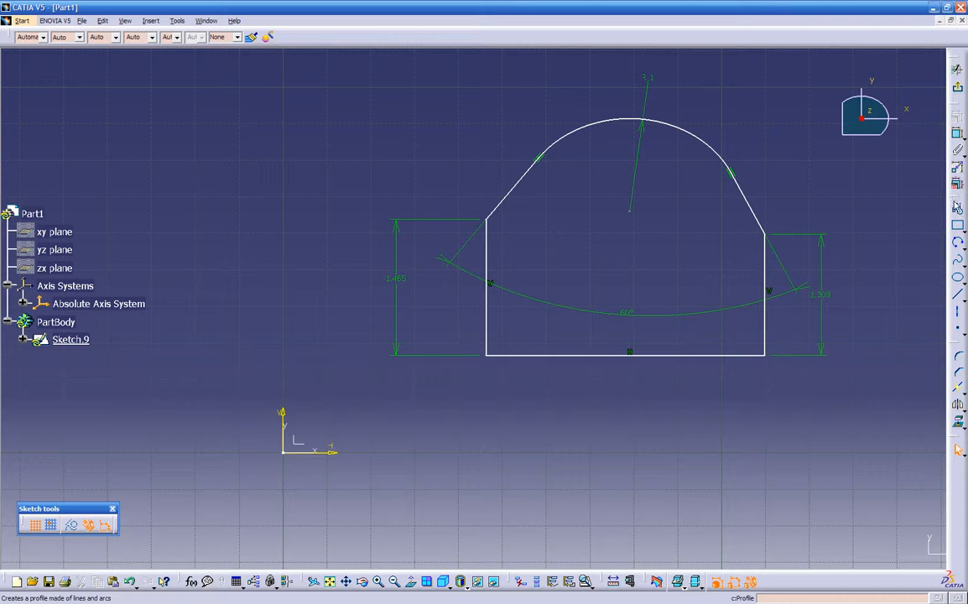
left_click(958, 136)
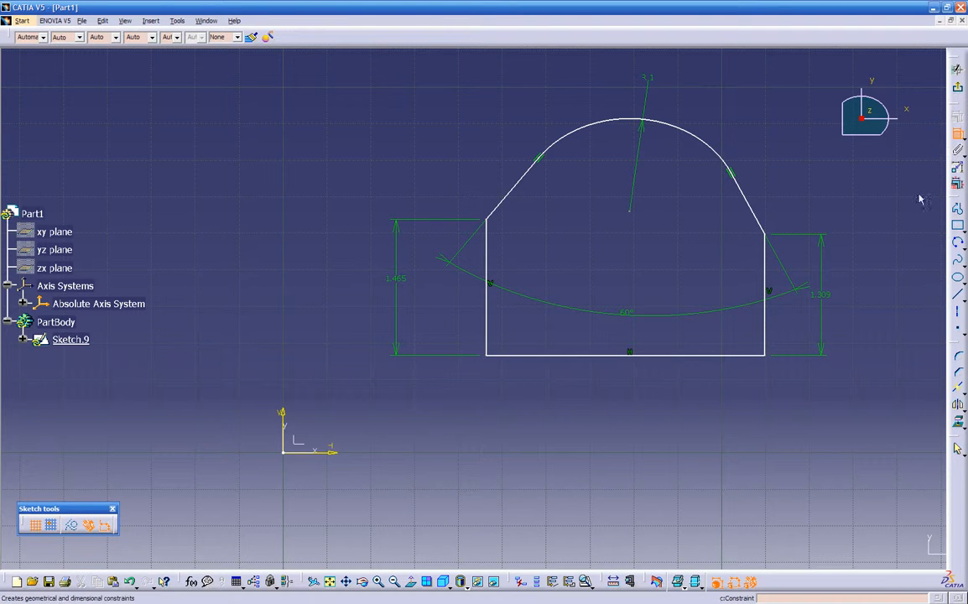
left_click(763, 344)
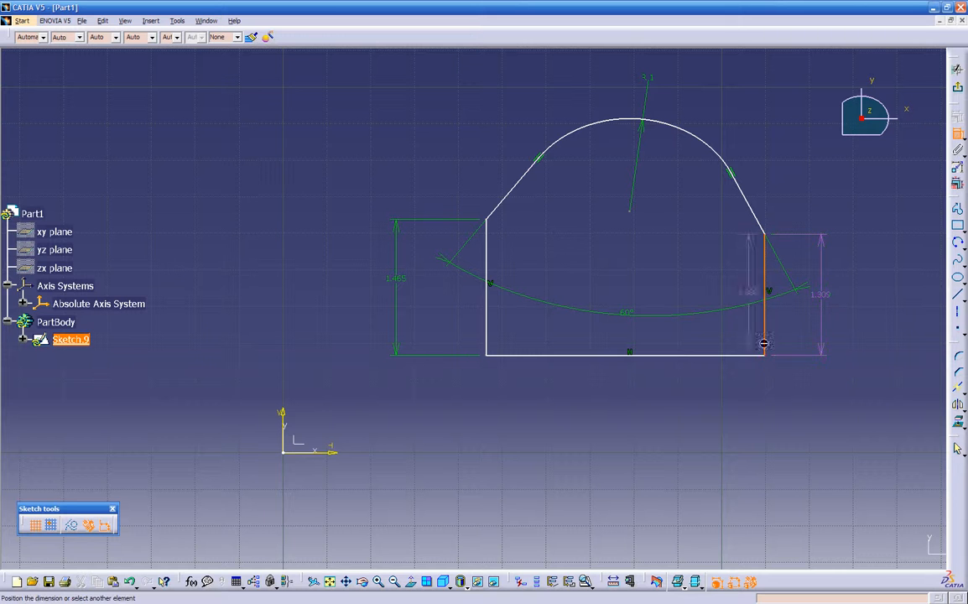
left_click(491, 335)
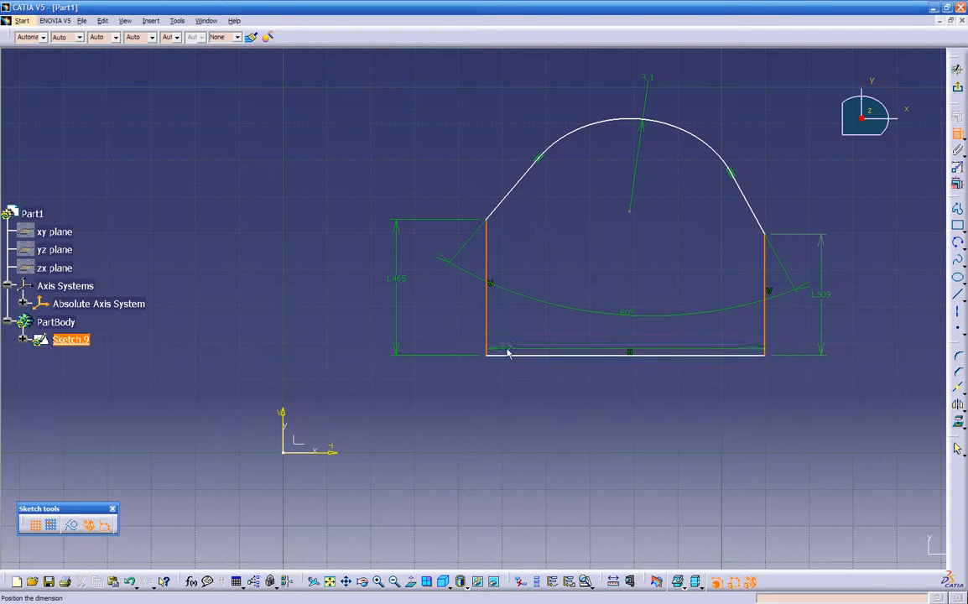
left_click(634, 421)
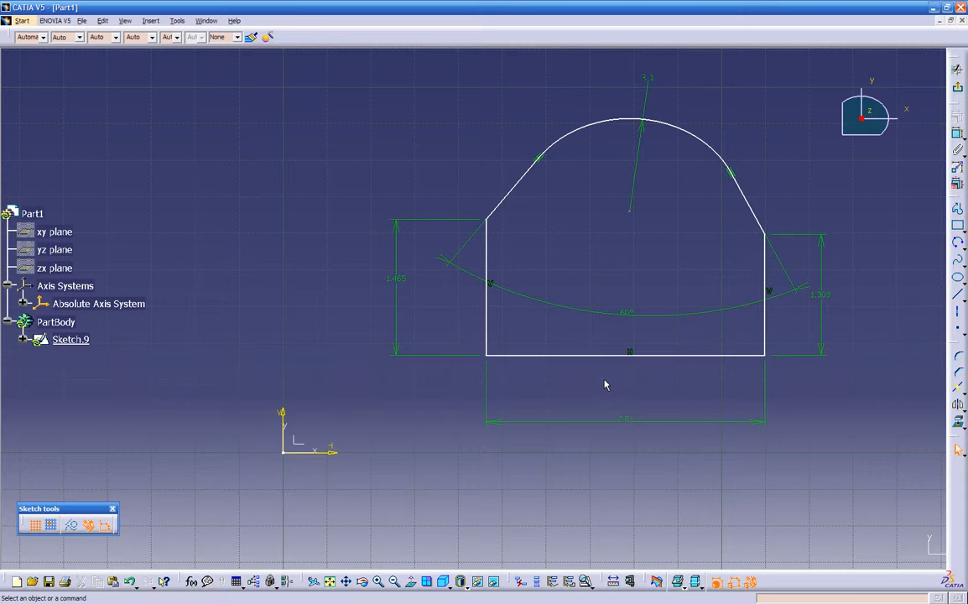
Constrain the profile's lower-left corner to be coincident with the sketch origin
left_click(485, 356)
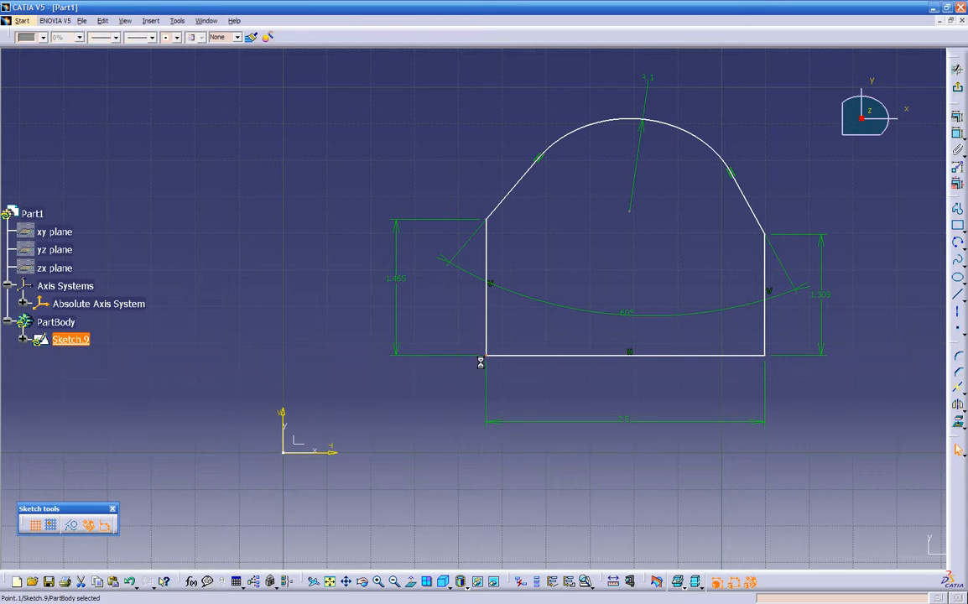
left_click(283, 454, "ctrl")
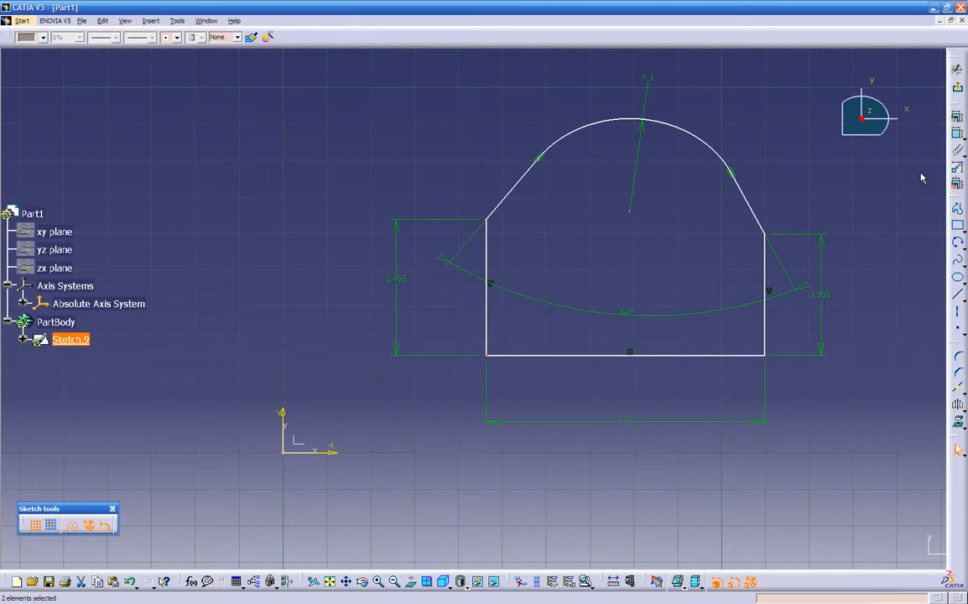
left_click(954, 135)
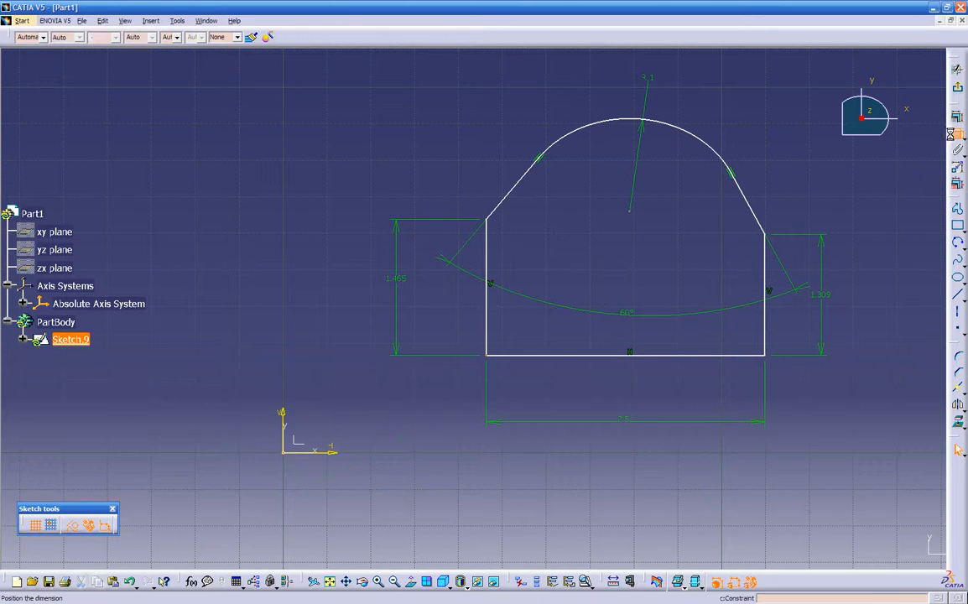
right_click(280, 307)
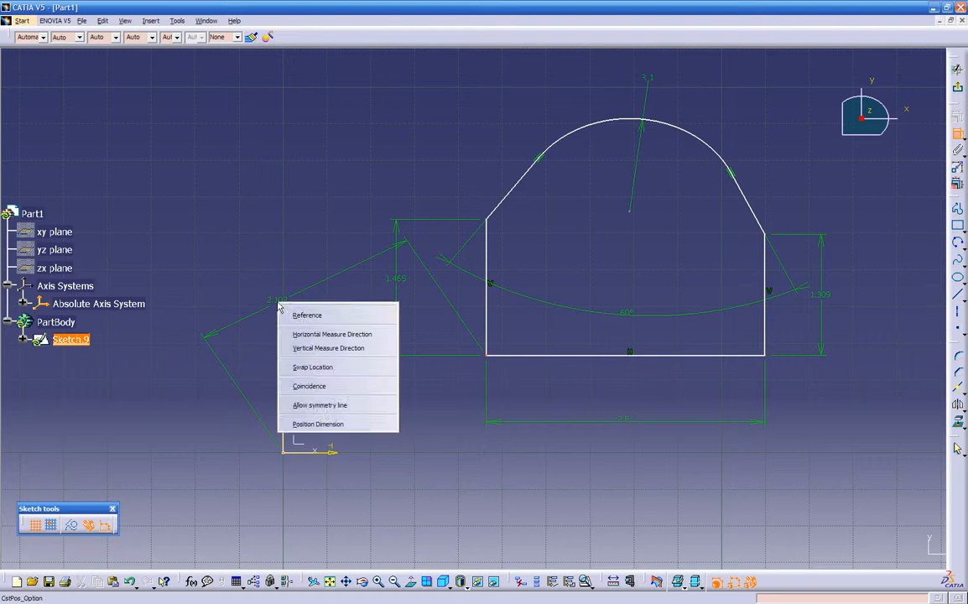
left_click(316, 386)
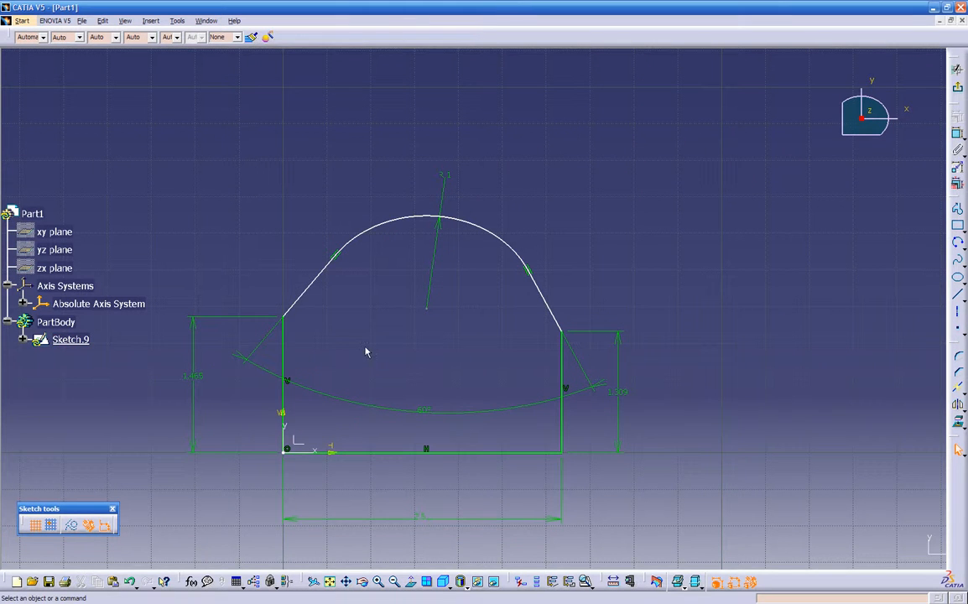
middle_click_drag(364, 353, 449, 317)
mouse_move(447, 266)
middle_mouse_down()
mouse_move(464, 342)
mouse_move(485, 228)
mouse_move(583, 222)
mouse_move(577, 287)
mouse_move(436, 327)
mouse_move(365, 277)
mouse_move(398, 309)
mouse_move(474, 343)
mouse_move(562, 285)
mouse_move(616, 324)
mouse_move(592, 288)
mouse_move(497, 319)
middle_mouse_up()
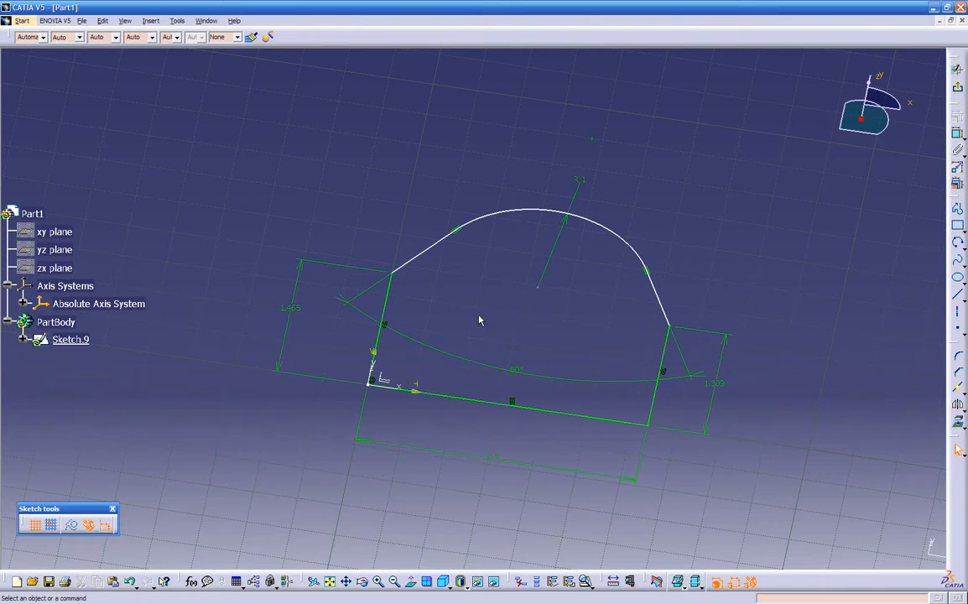
left_click(411, 581)
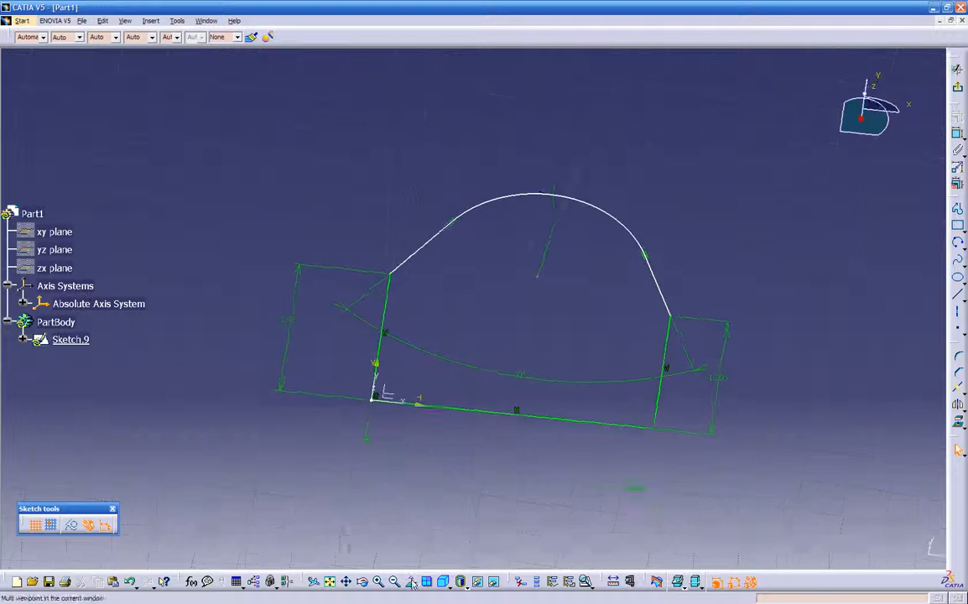
left_click(519, 419)
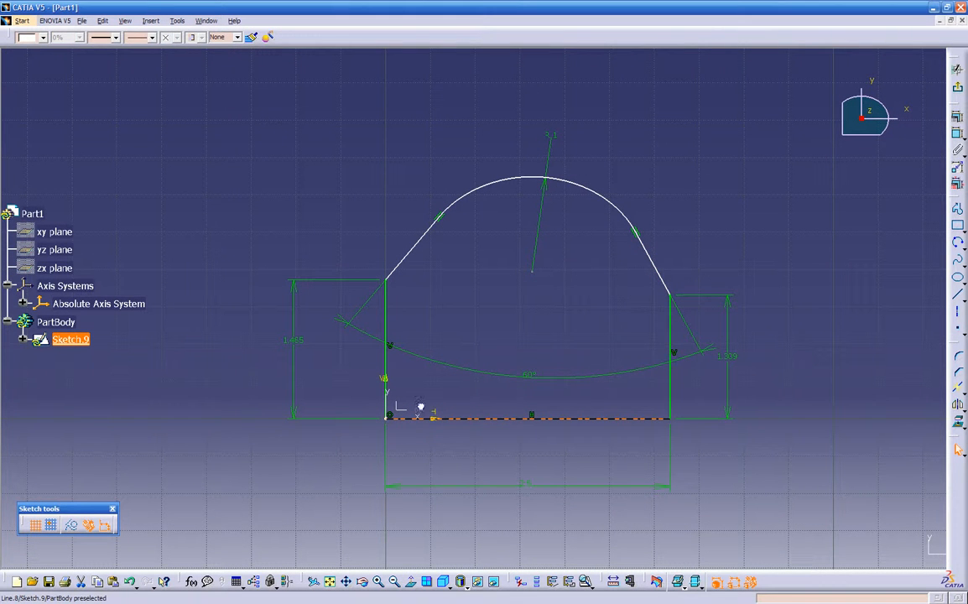
left_click(675, 384)
left_click(466, 308)
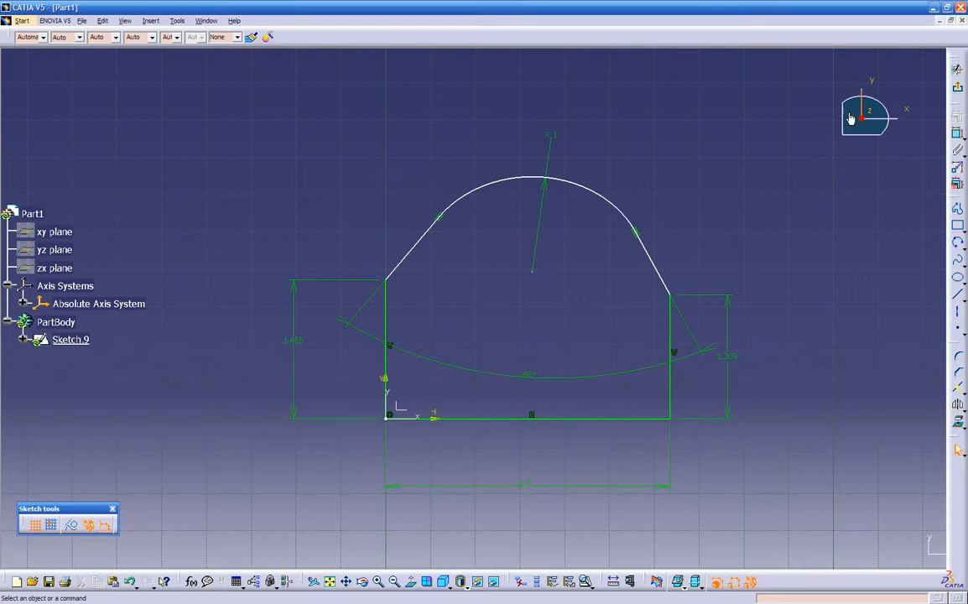
Exit the sketch and revolve the profile 360 degrees about its base line with a Shaft feature
left_click(958, 74)
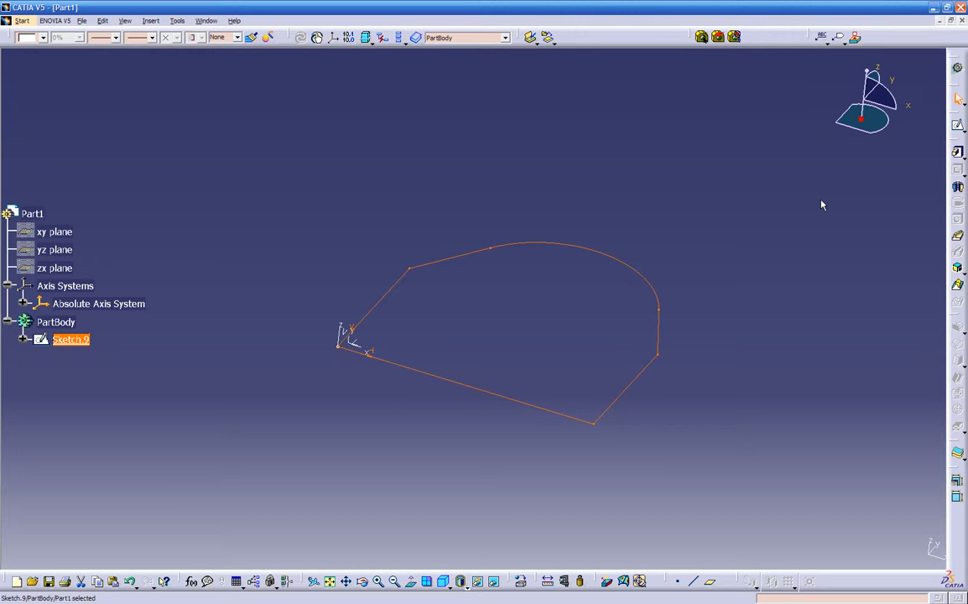
left_click(957, 187)
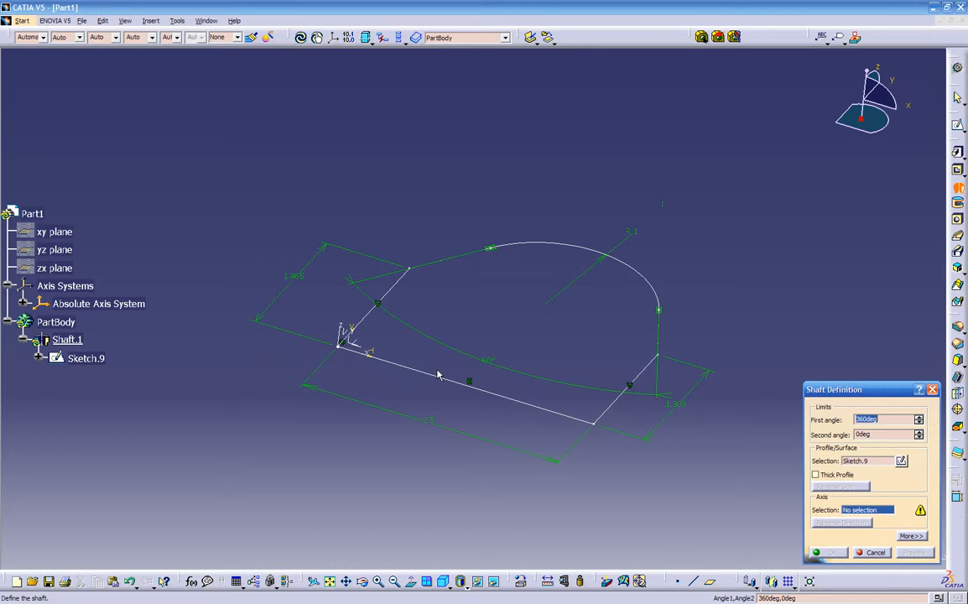
left_click(488, 391)
middle_click_drag(428, 373, 613, 320)
left_click(831, 552)
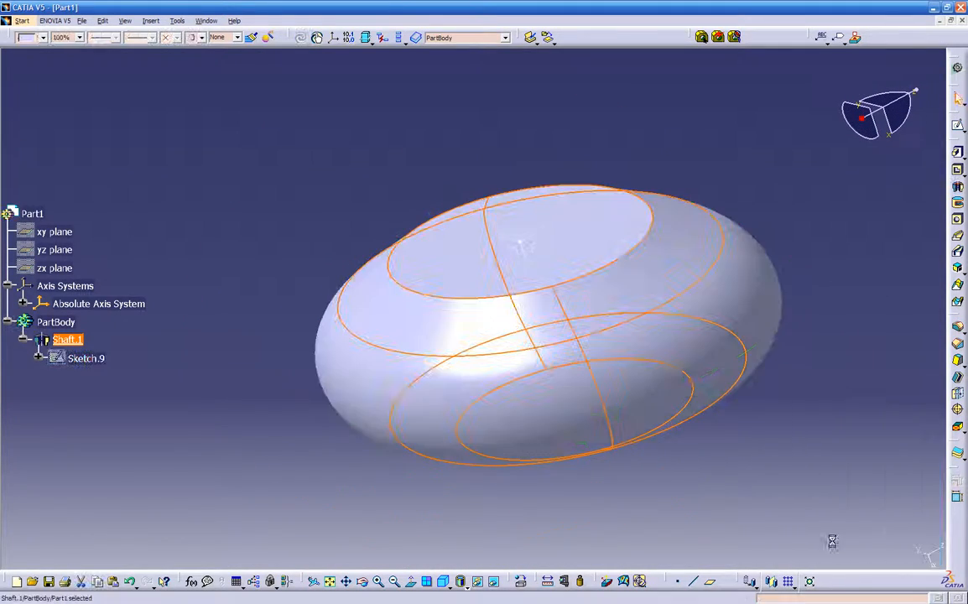
mouse_move(668, 472)
middle_mouse_down()
mouse_move(558, 464)
mouse_move(553, 205)
mouse_move(577, 260)
mouse_move(551, 401)
mouse_move(440, 404)
mouse_move(391, 301)
mouse_move(473, 267)
mouse_move(462, 371)
mouse_move(268, 407)
mouse_move(461, 454)
mouse_move(564, 421)
mouse_move(425, 447)
mouse_move(533, 266)
mouse_move(526, 359)
mouse_move(446, 456)
mouse_move(409, 466)
mouse_move(456, 473)
mouse_move(393, 434)
mouse_move(417, 447)
middle_mouse_up()
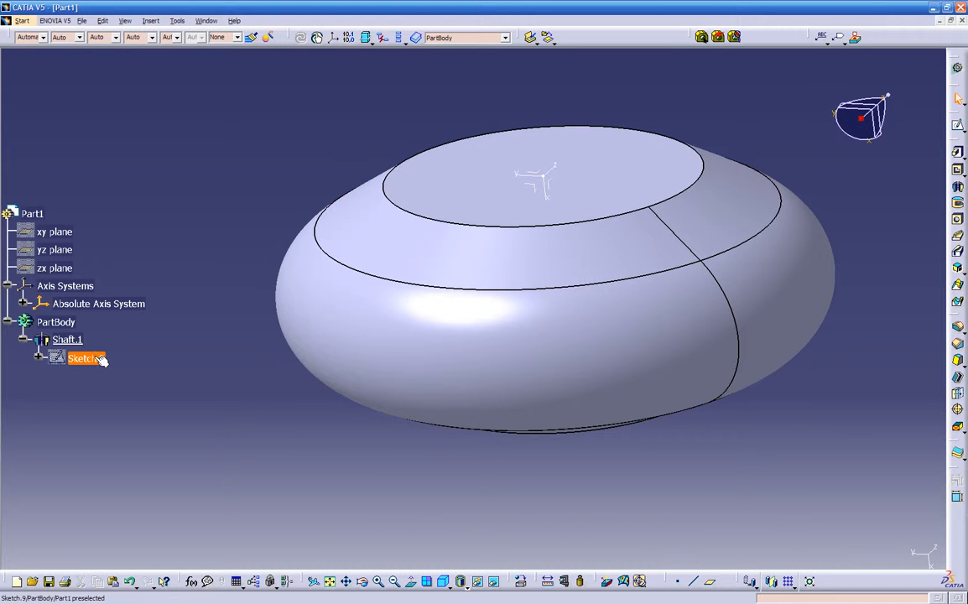
Delete the shaft without its aggregated elements to keep the profile sketch
left_click(74, 340)
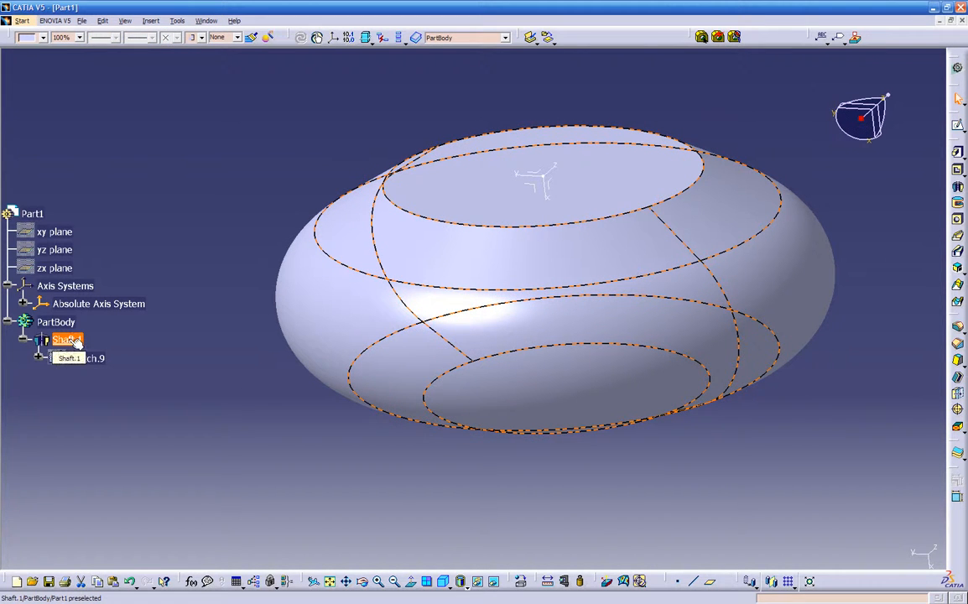
key("Delete")
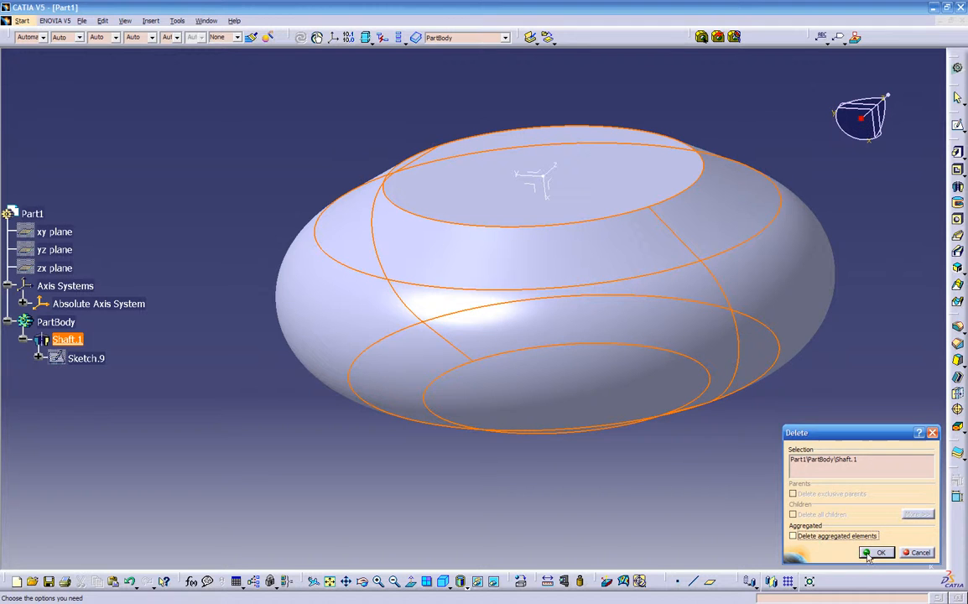
left_click(877, 553)
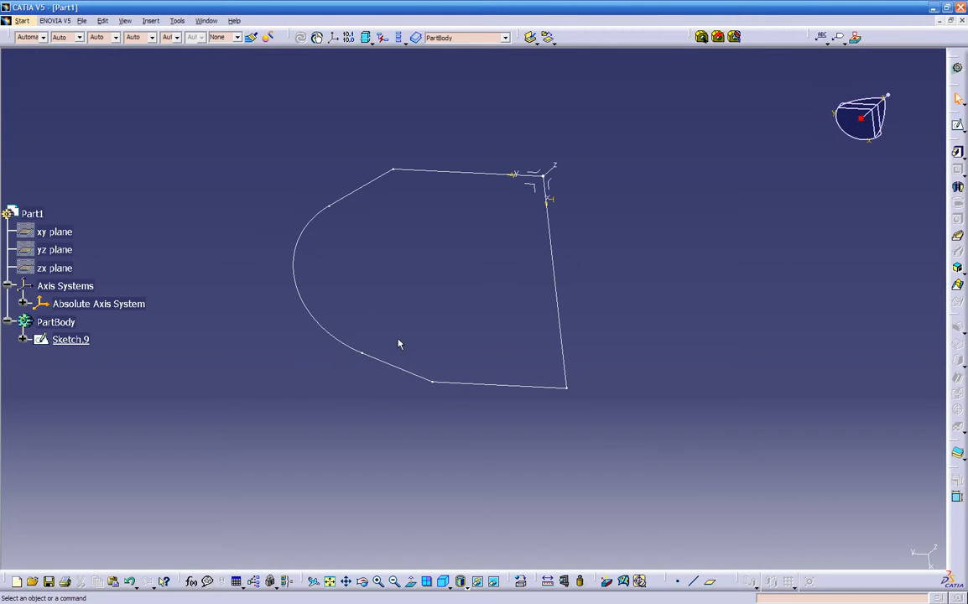
Reopen the profile sketch and delete all of its geometry and constraints
double_click(402, 369)
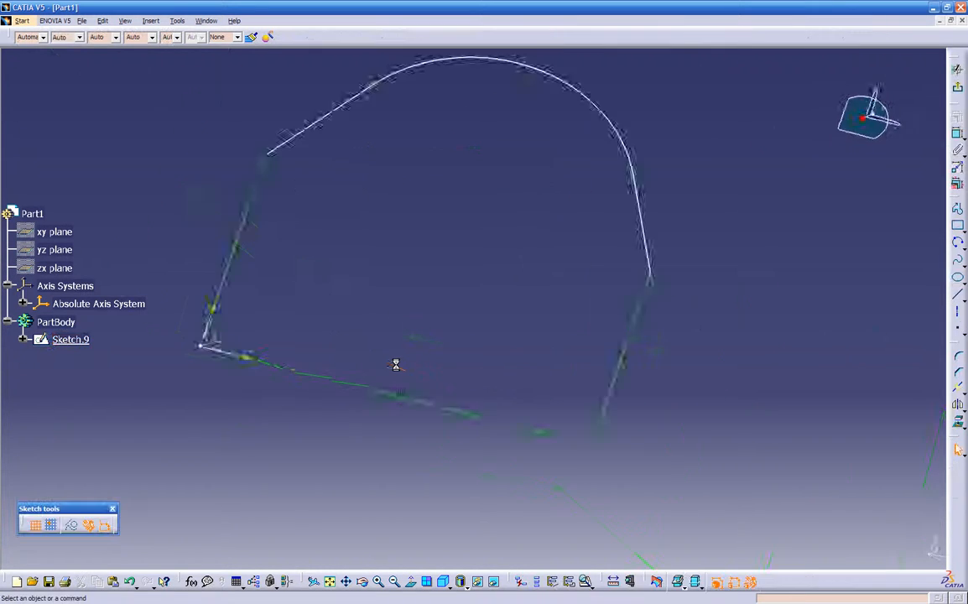
mouse_move(389, 411)
middle_mouse_down()
mouse_move(378, 421)
mouse_move(266, 195)
mouse_move(363, 359)
mouse_move(345, 420)
middle_mouse_up()
mouse_move(187, 116)
left_mouse_down()
mouse_move(558, 451)
mouse_move(691, 545)
mouse_move(691, 555)
left_mouse_up()
key("Delete")
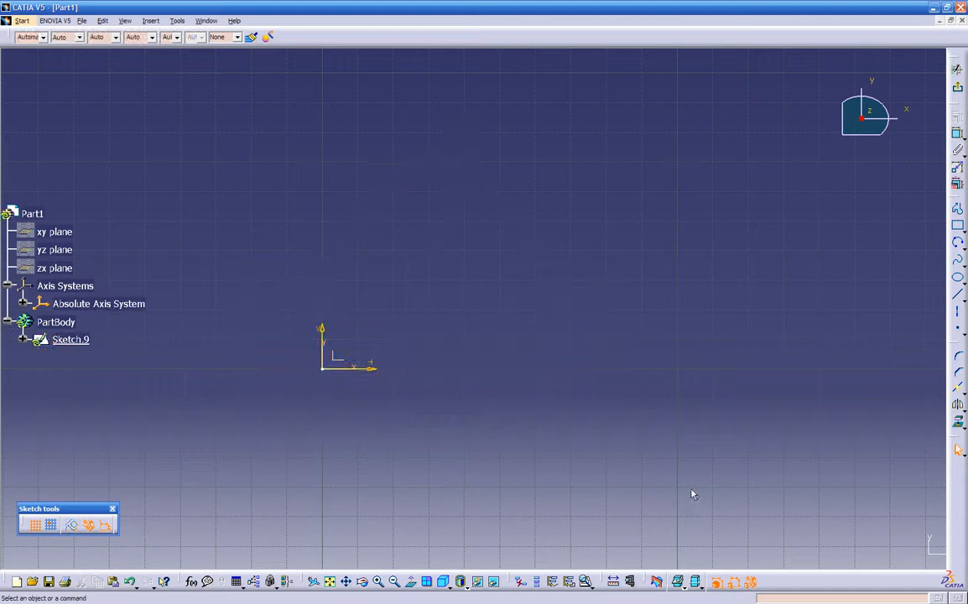
Draw a vertical axis line about 2 in to the right of the sketch origin, ending above the horizontal axis
left_click(958, 312)
left_click(501, 100)
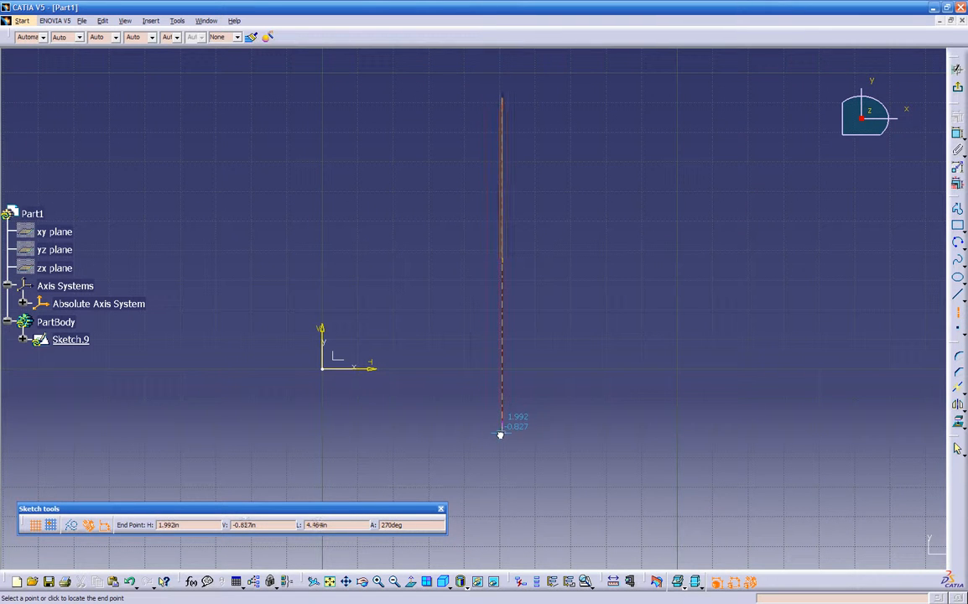
left_click(501, 312)
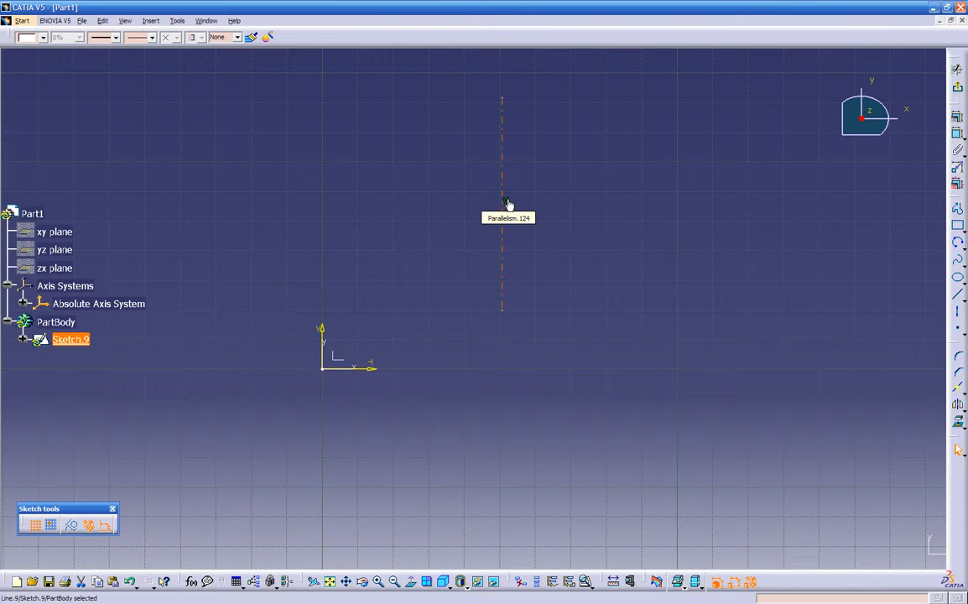
middle_click_drag(434, 211, 408, 312)
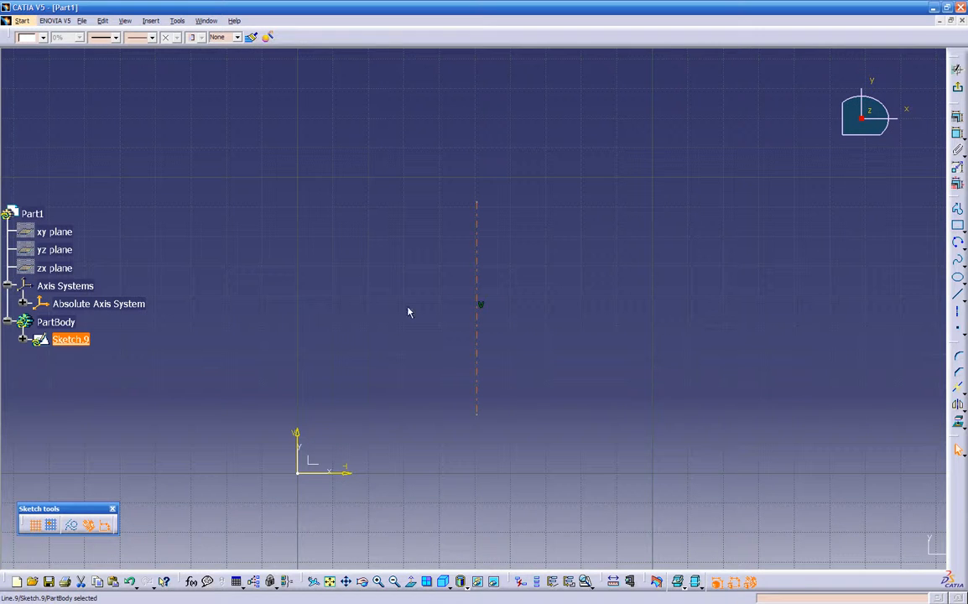
Start a profile at the axis's lower end with a base line about 1.6 in long, a rounded outer corner, a return line and an upward tangent arc
left_click(958, 212)
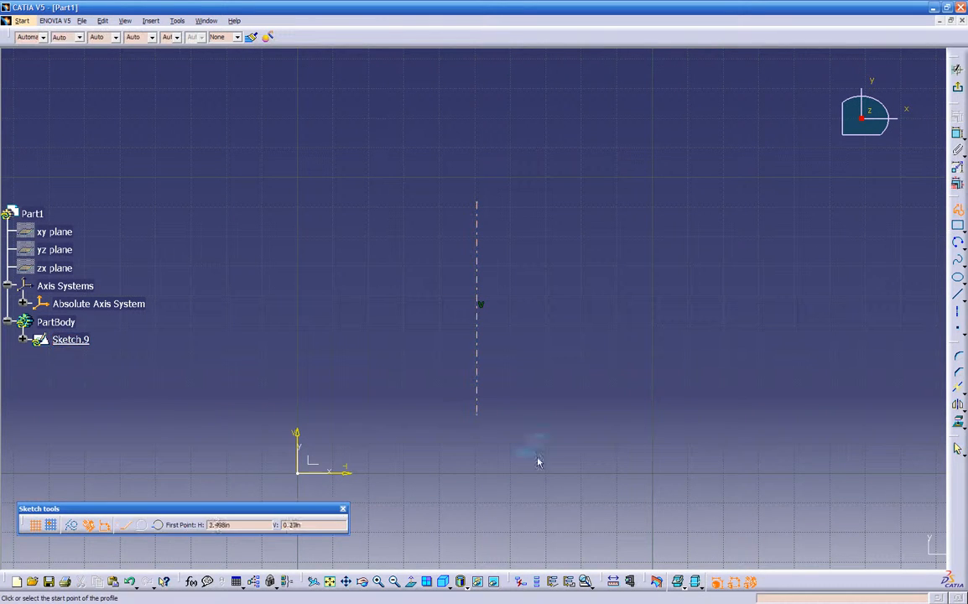
left_click(479, 414)
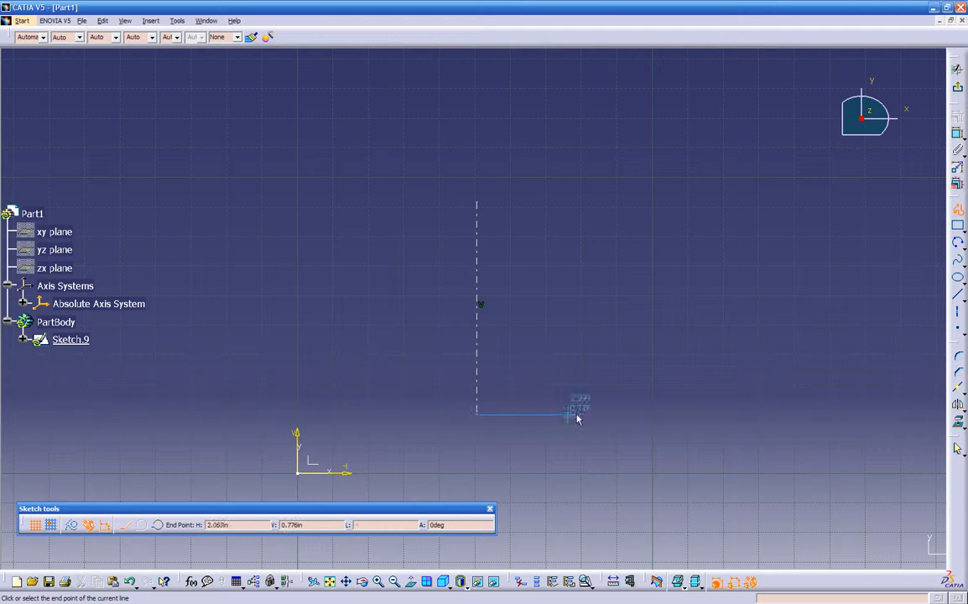
left_click(621, 416)
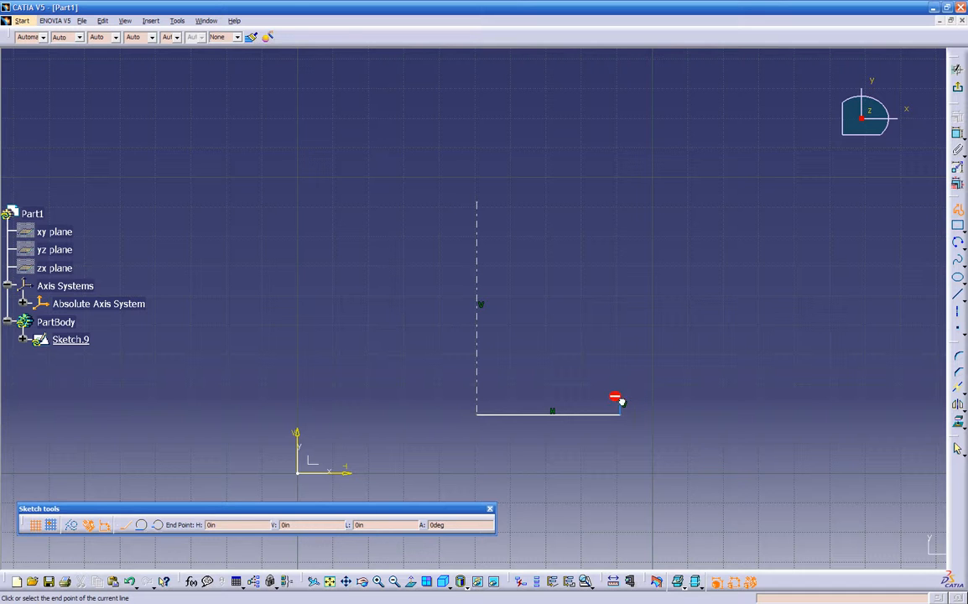
left_click_drag(616, 395, 599, 394)
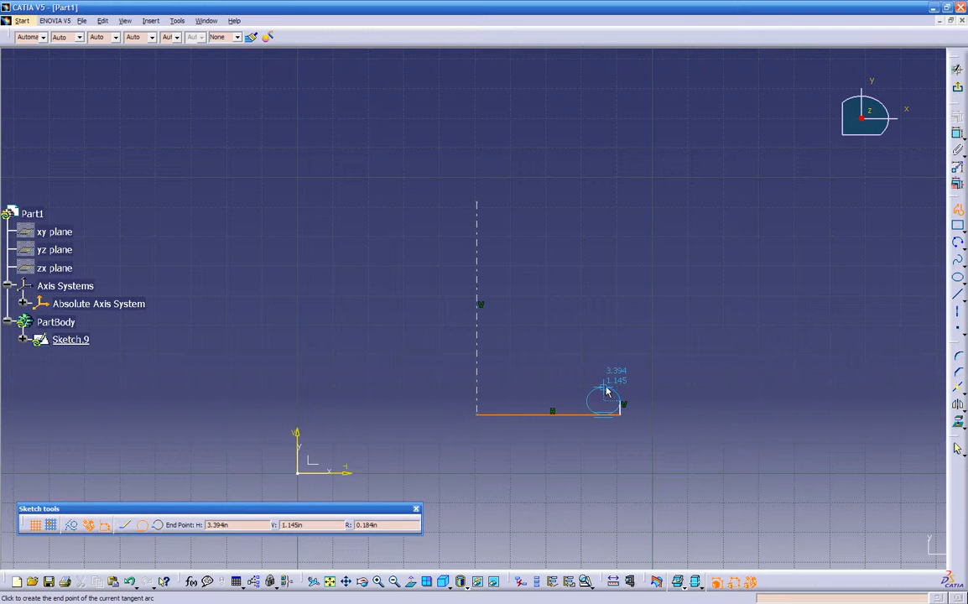
left_click(606, 388)
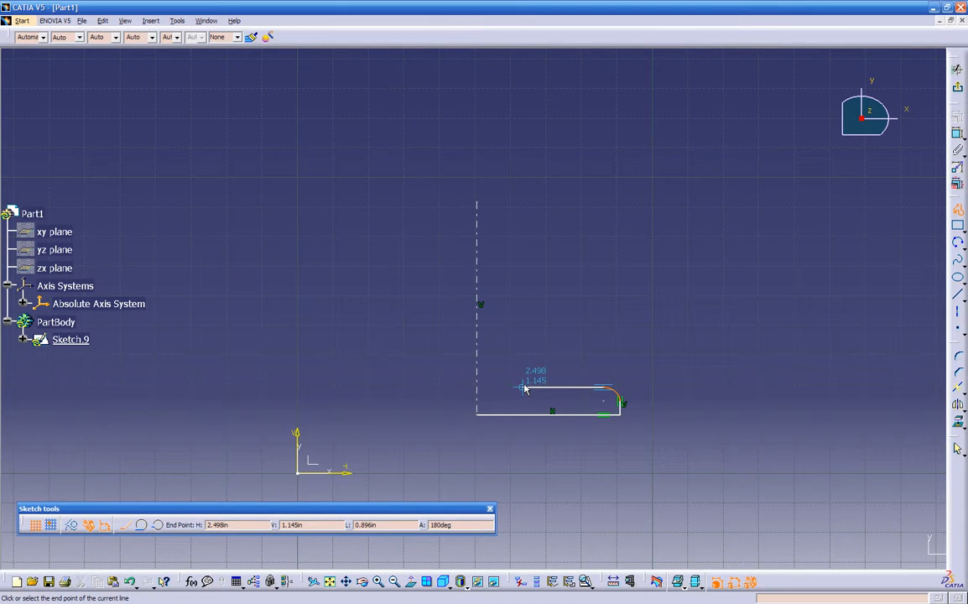
left_click_drag(523, 385, 516, 359)
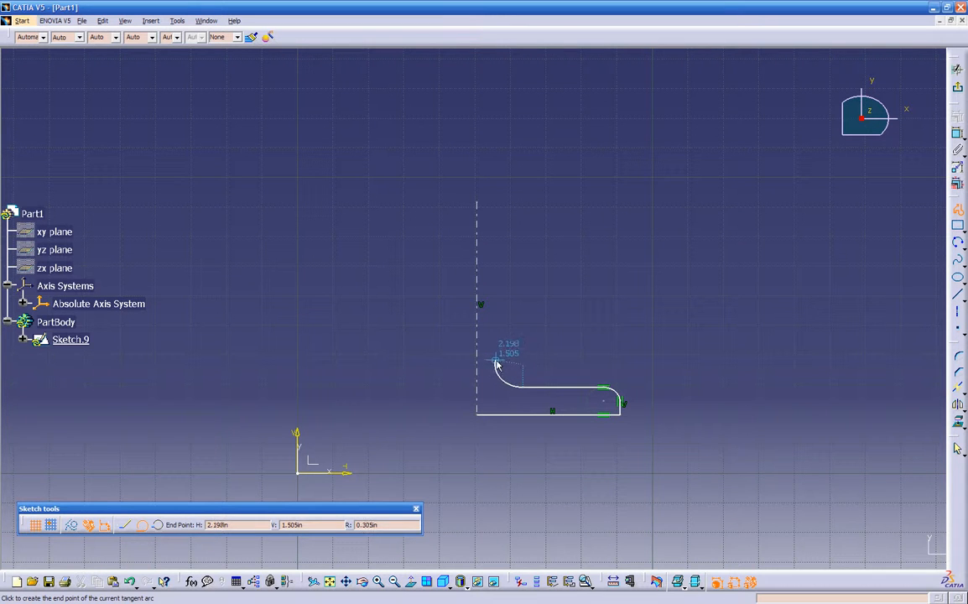
left_click(508, 353)
Continue the profile upward with zigzag lines, a tangent arc around the outer end and a short line back toward the axis
left_click(597, 268)
left_click(565, 225)
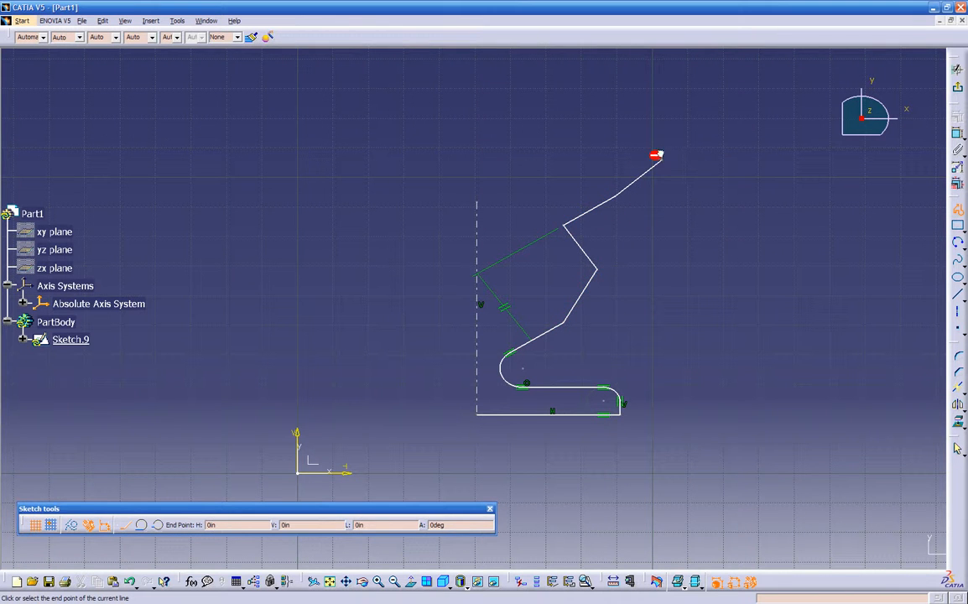
left_click_drag(588, 119, 590, 88)
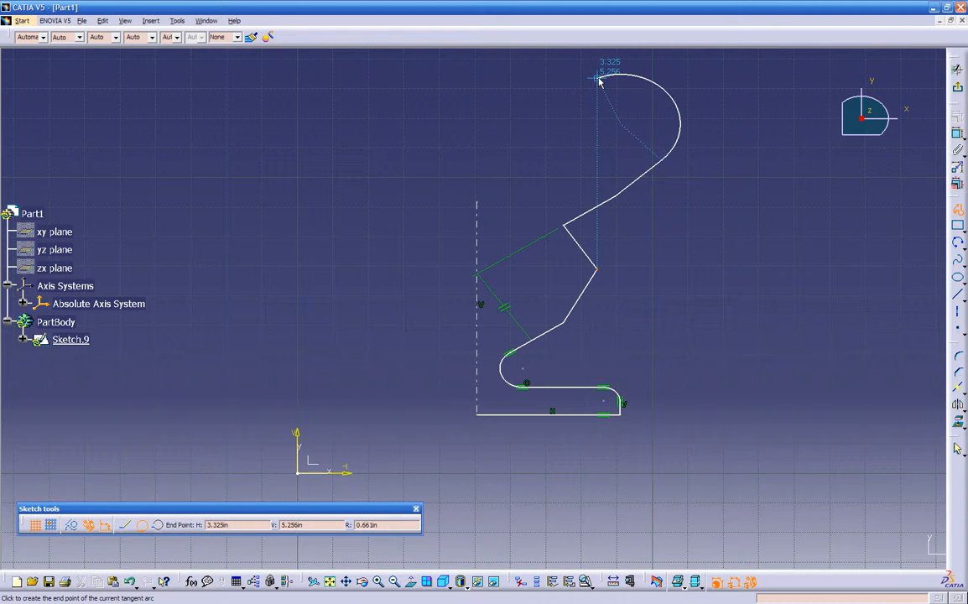
middle_click_drag(543, 295, 441, 480)
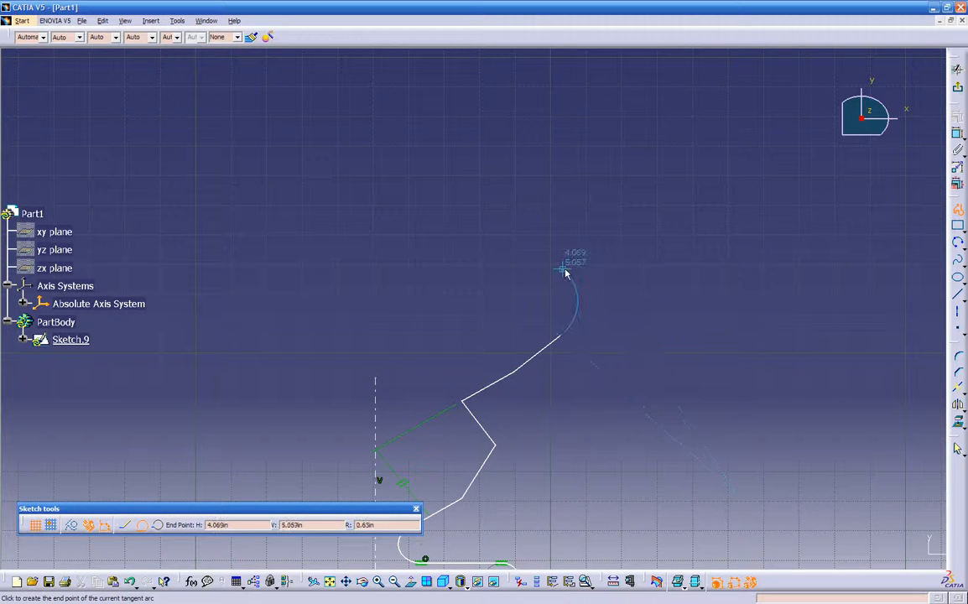
left_click(546, 282)
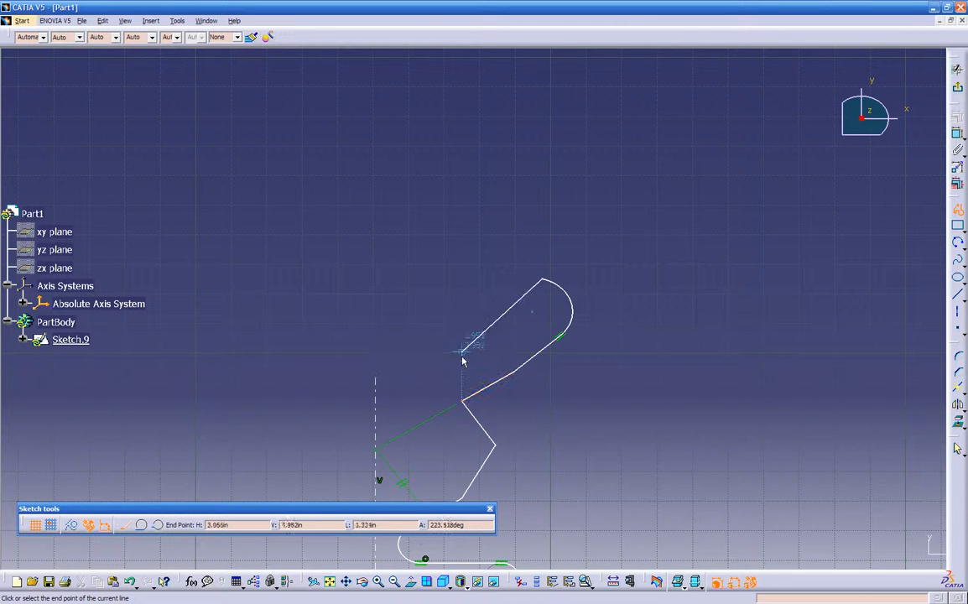
left_click(495, 271)
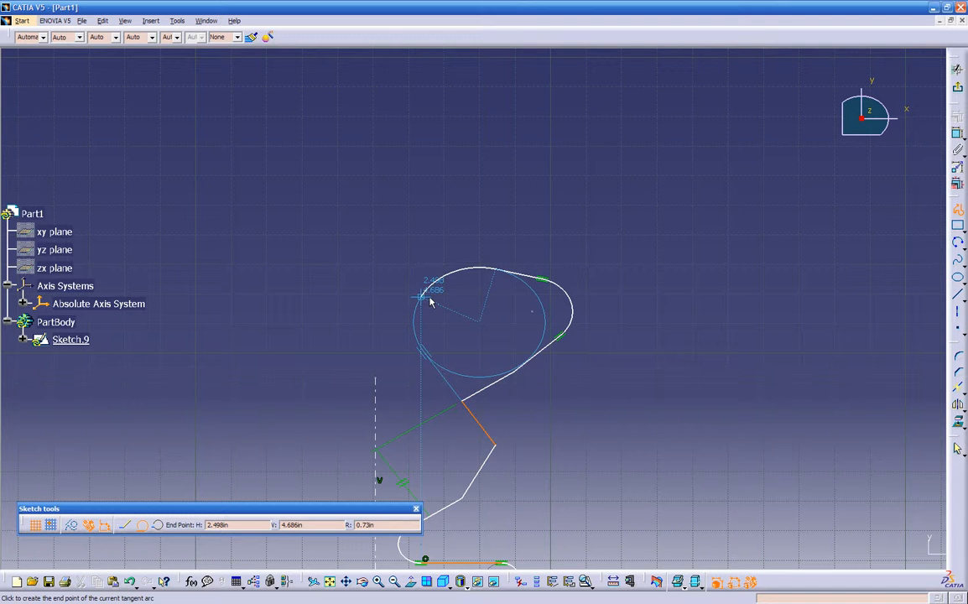
Finish the profile with two tangent arcs, ending on the axis line just below its upper endpoint
left_click(428, 303)
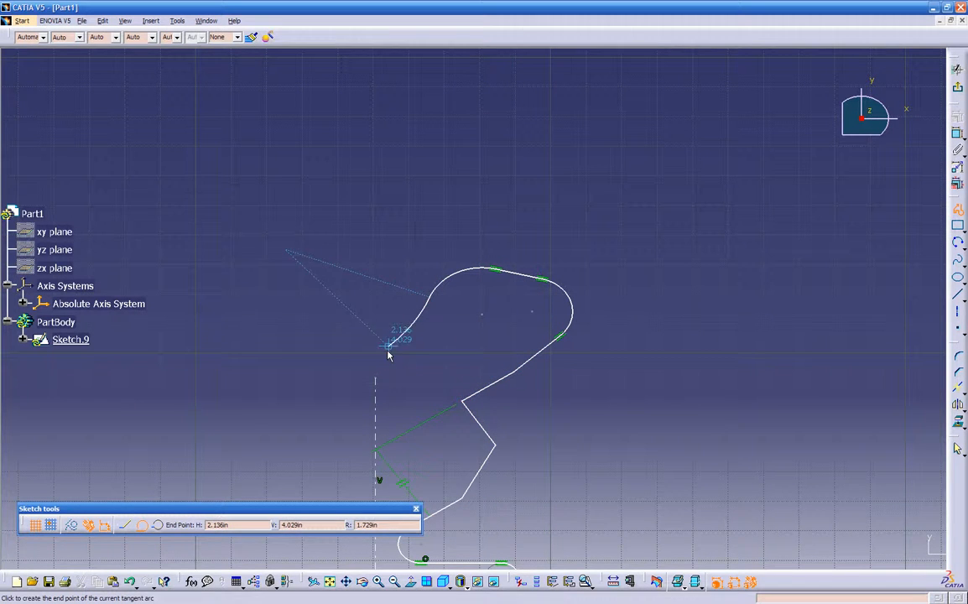
middle_click_drag(374, 408, 494, 281)
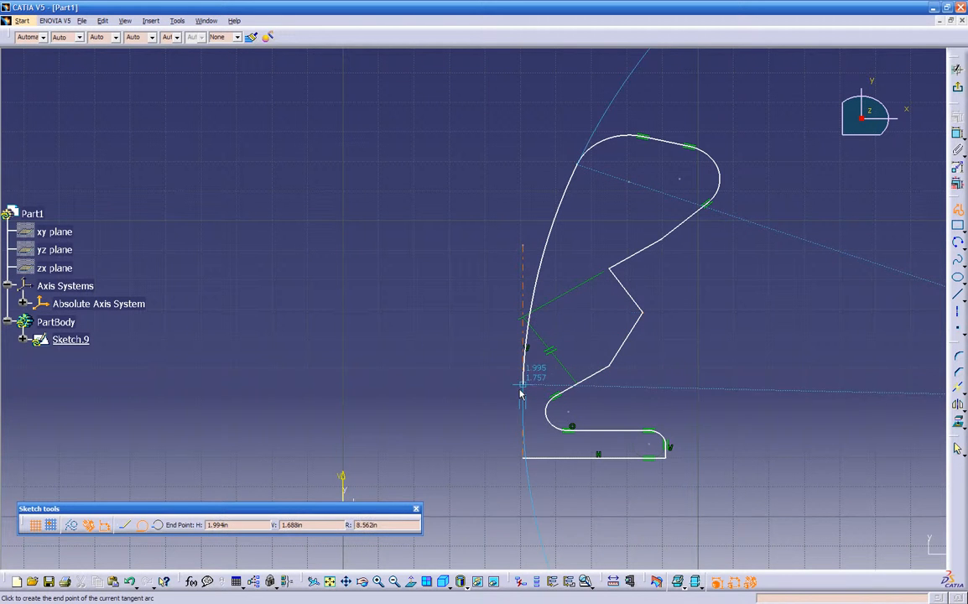
left_click(524, 261)
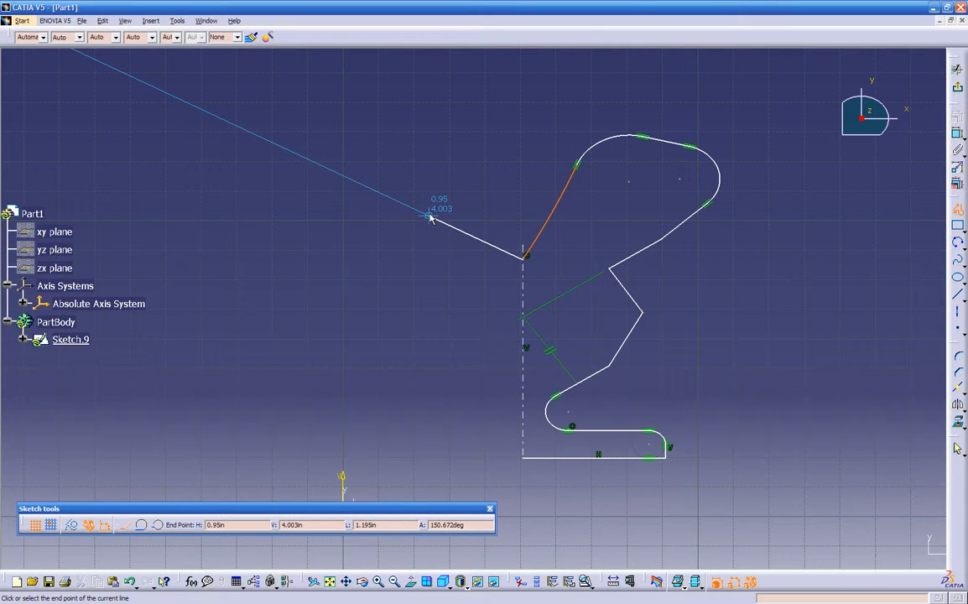
key("Escape")
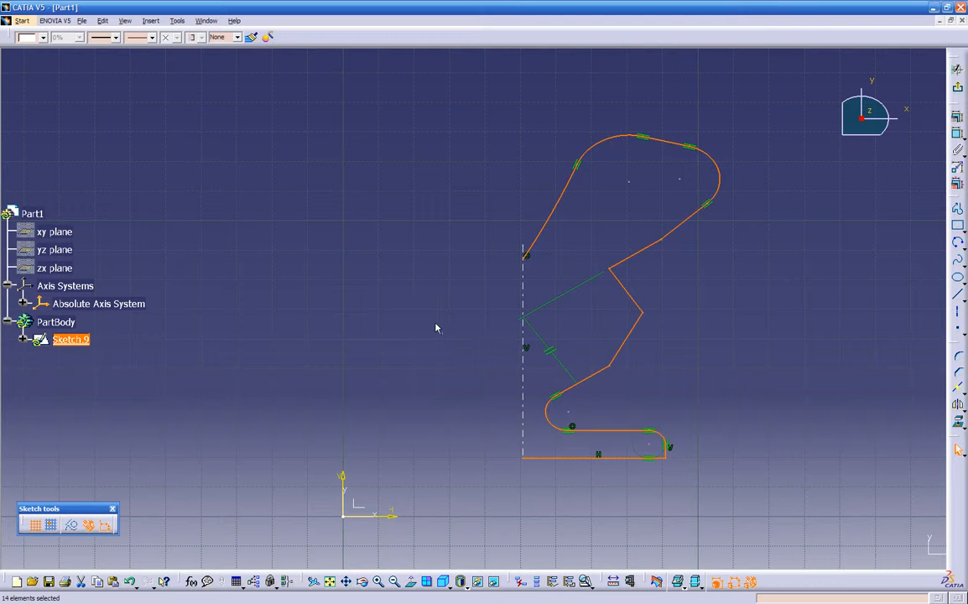
left_click(412, 326)
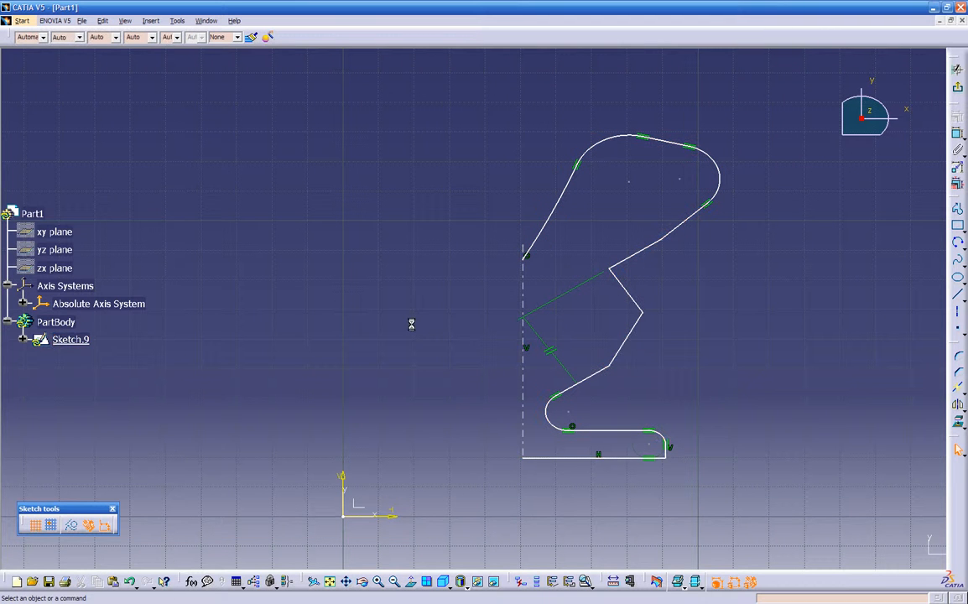
Exit the sketch and revolve the profile 360 degrees about the sketch axis with a Shaft feature
left_click(958, 87)
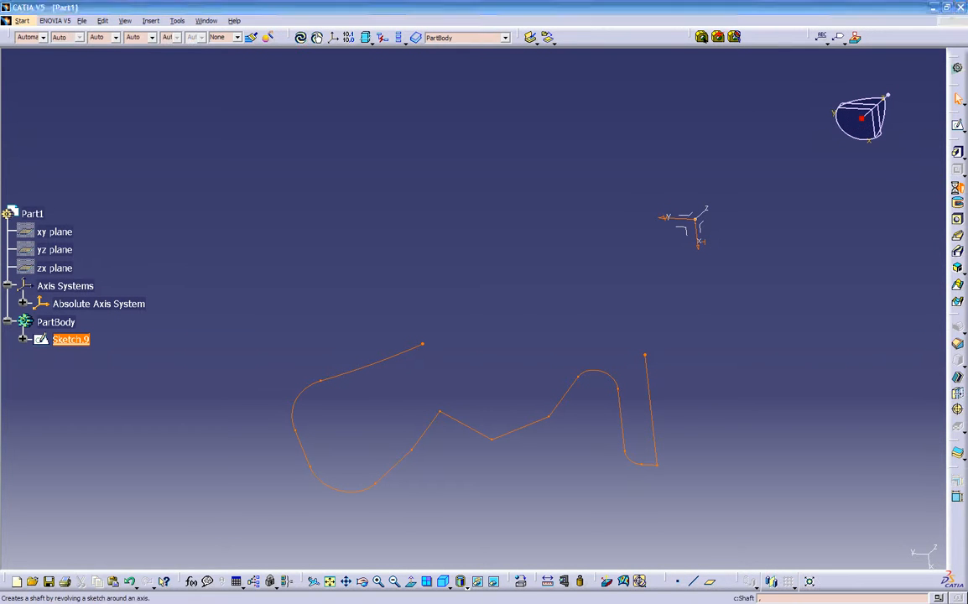
middle_click_drag(610, 309, 641, 281)
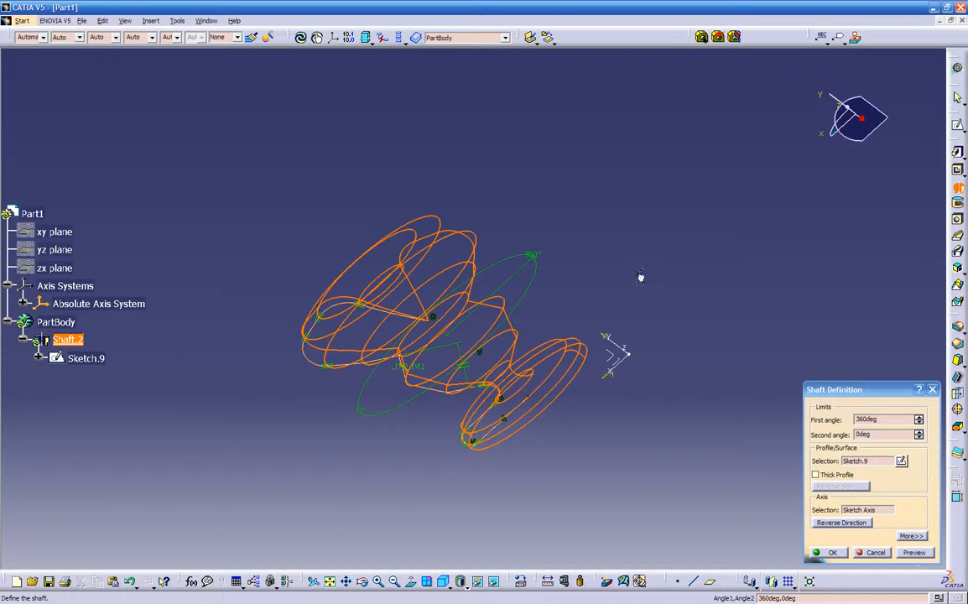
left_click(908, 552)
middle_click_drag(663, 355, 688, 363)
left_click(831, 553)
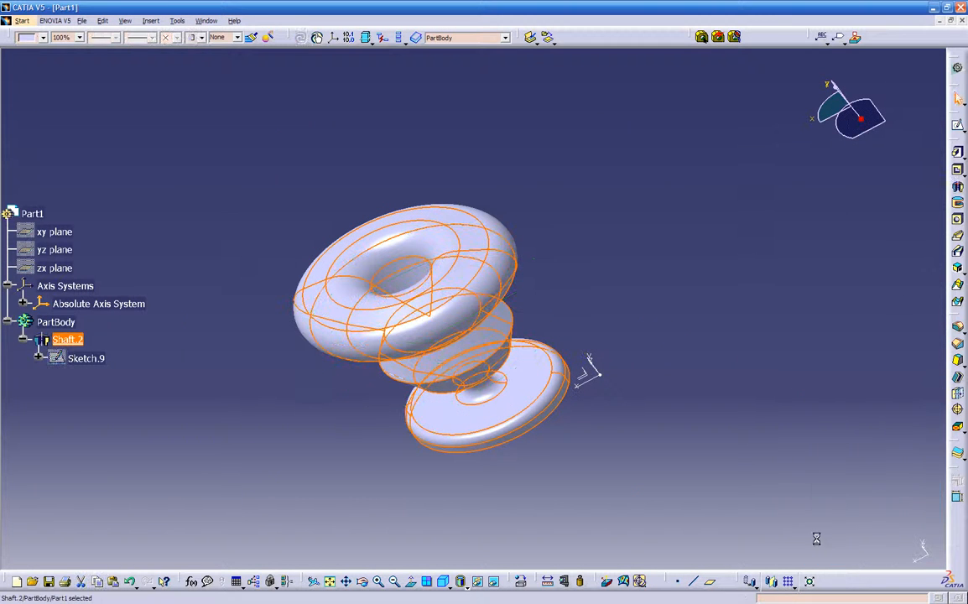
middle_click_drag(324, 391, 511, 298)
middle_click_drag(316, 391, 359, 420)
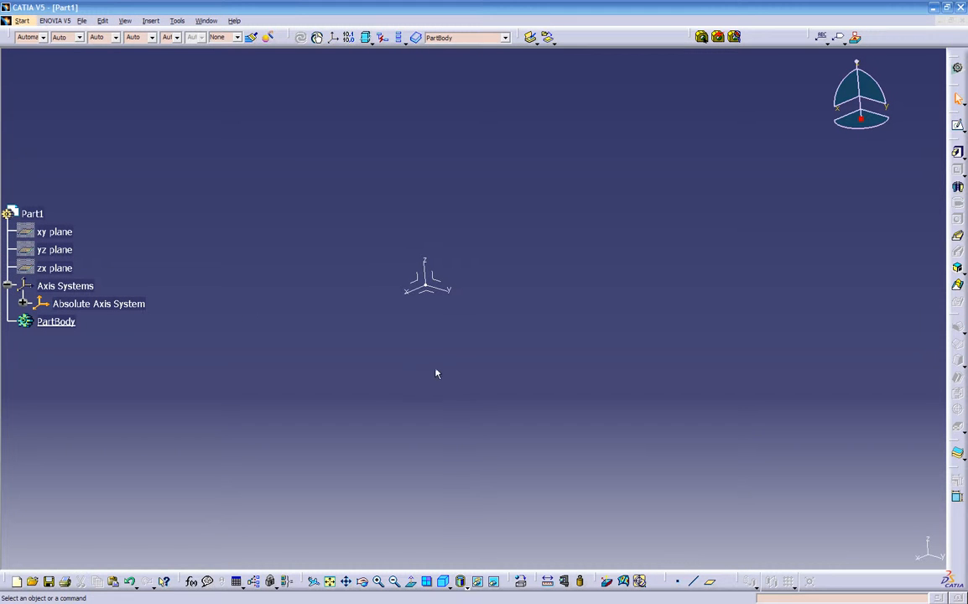
Start a new sketch on the xy plane
mouse_move(445, 371)
middle_mouse_down()
mouse_move(454, 360)
mouse_move(436, 356)
mouse_move(440, 364)
middle_mouse_up()
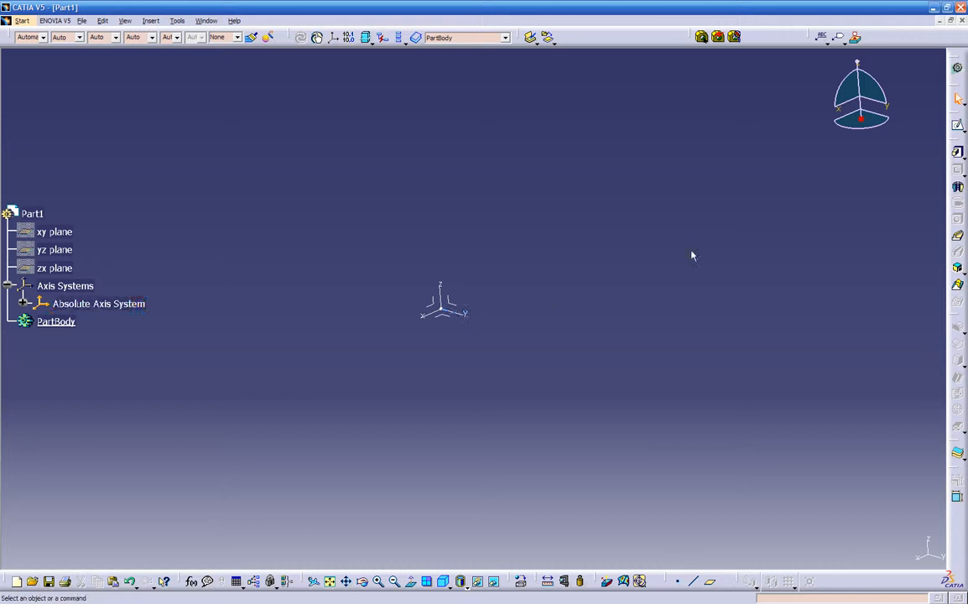
left_click(962, 158)
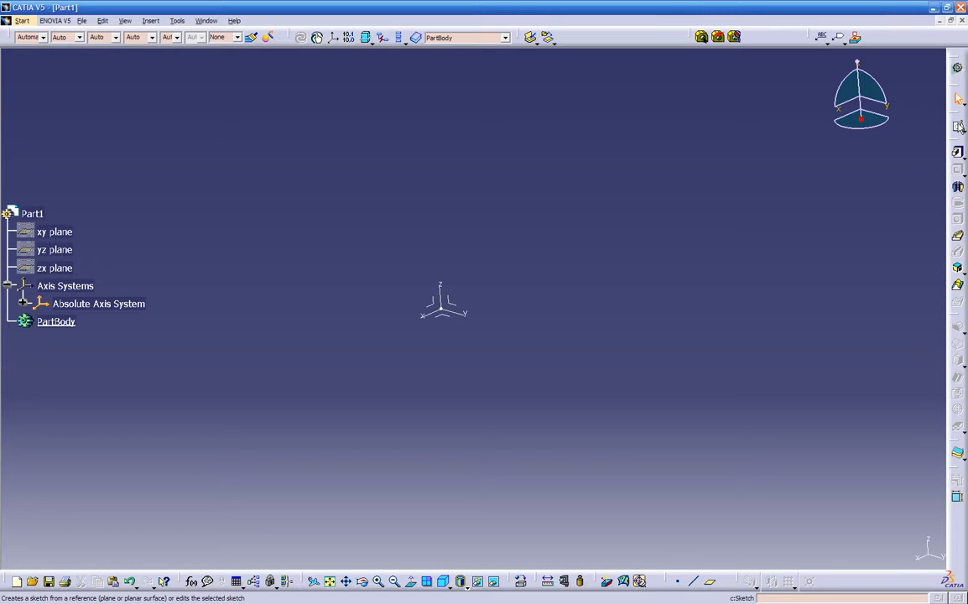
left_click(436, 316)
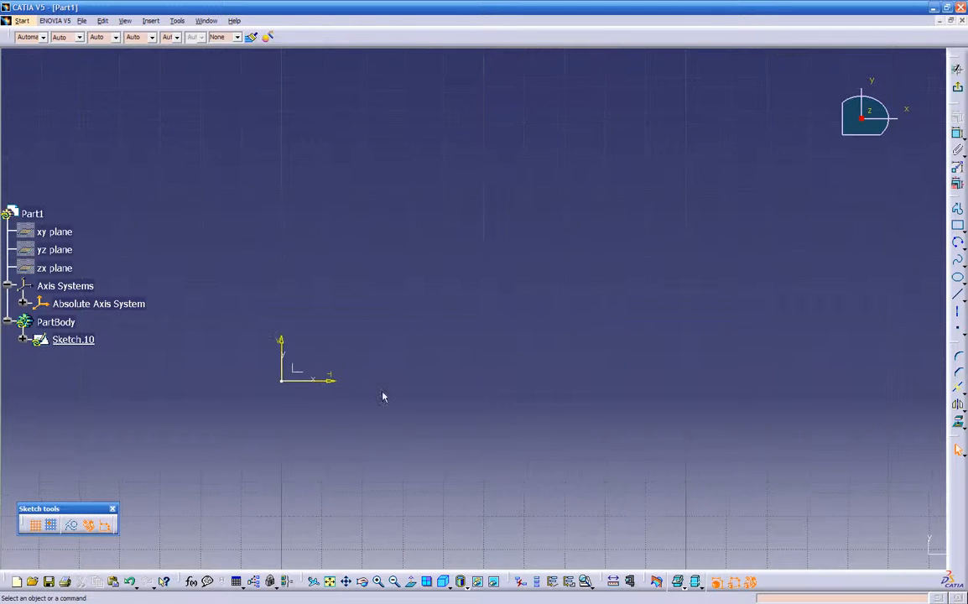
Draw a rectangle 4 in wide and 2 in high, its lower-left corner about 0.9 in right of and 1.7 in above the origin
left_click(959, 229)
left_click(375, 239)
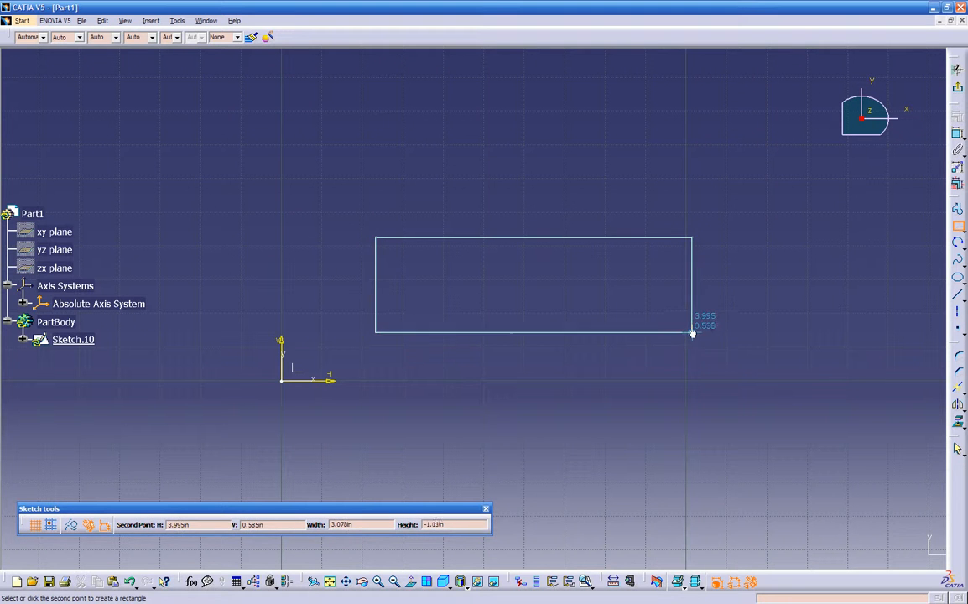
left_click(721, 356)
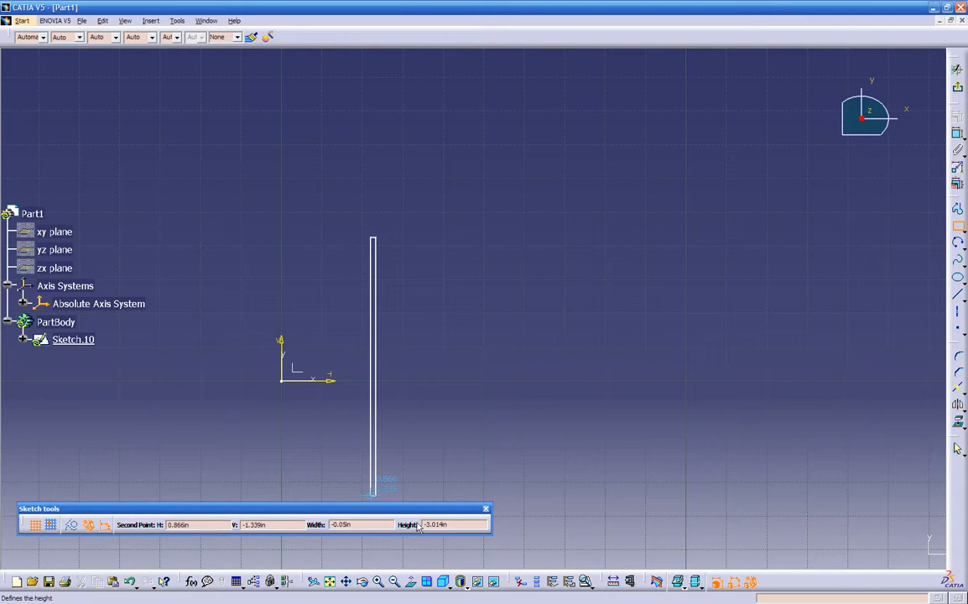
key("Tab")
key("Tab")
key("Tab")
type("4")
key("Tab")
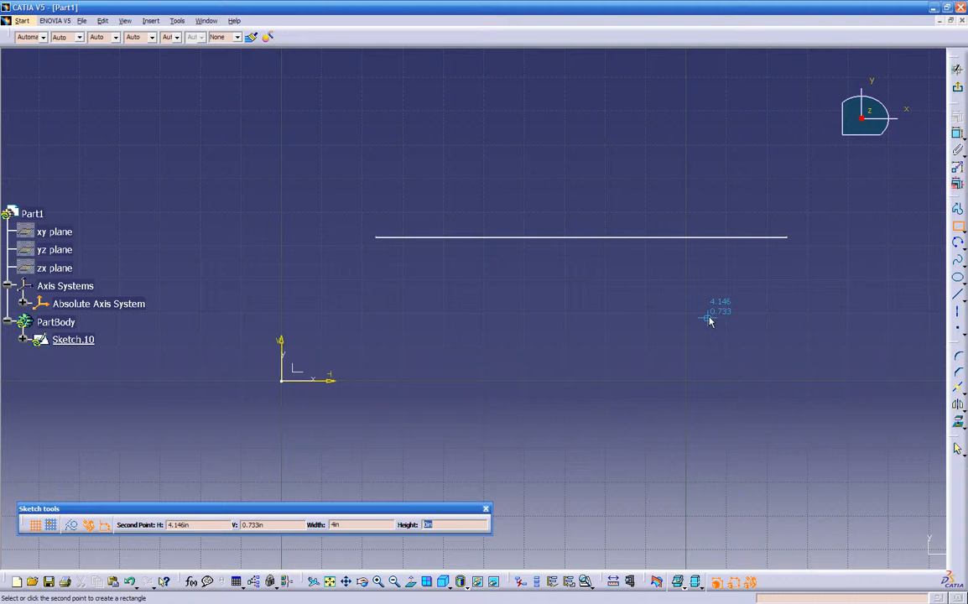
type("2")
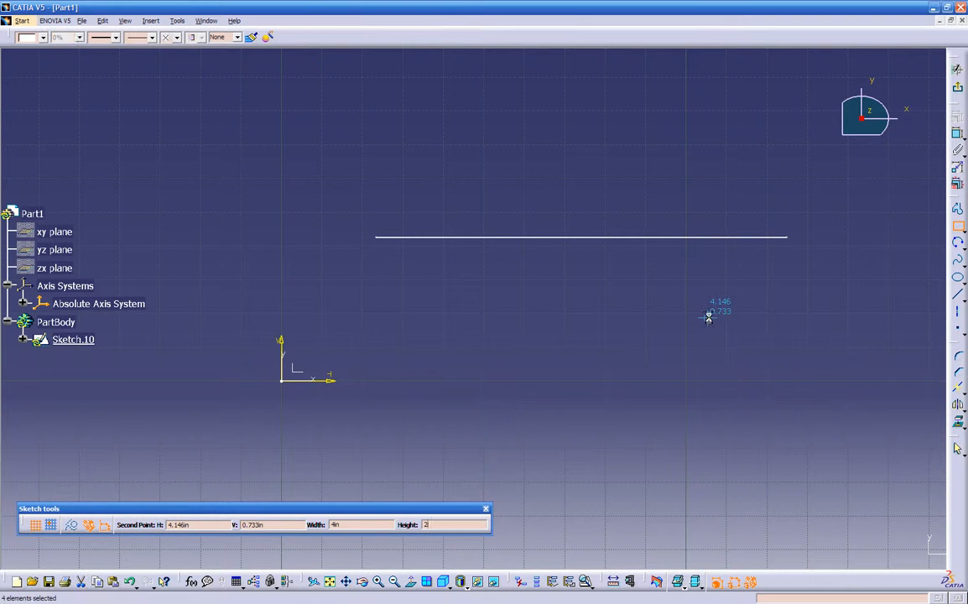
key("Return")
Move the rectangle by its lower edge about 1.6 in right and 0.2 in up
mouse_move(631, 318)
middle_mouse_down()
mouse_move(616, 312)
mouse_move(588, 389)
mouse_move(520, 287)
mouse_move(585, 331)
mouse_move(593, 346)
middle_mouse_up()
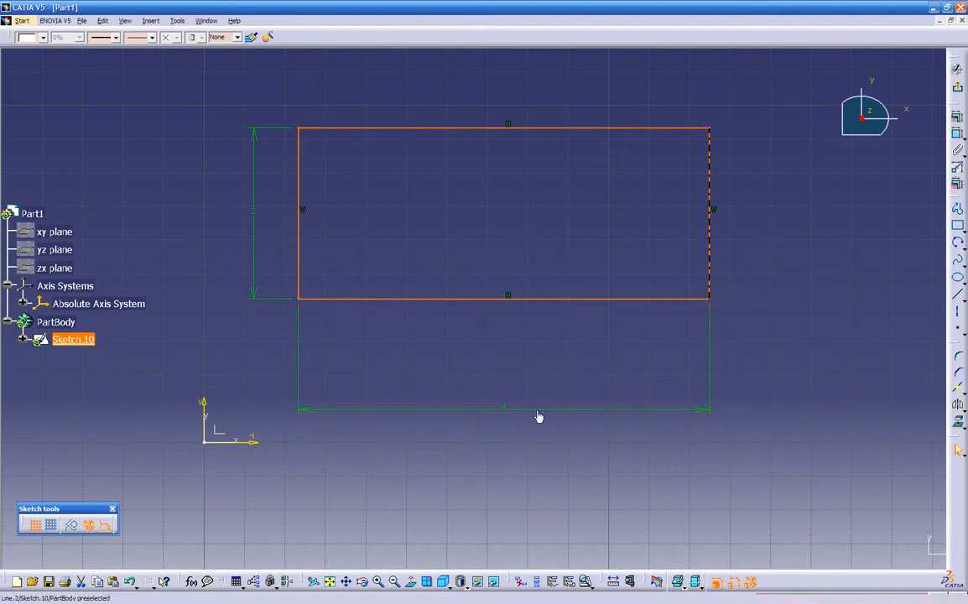
left_click(455, 337)
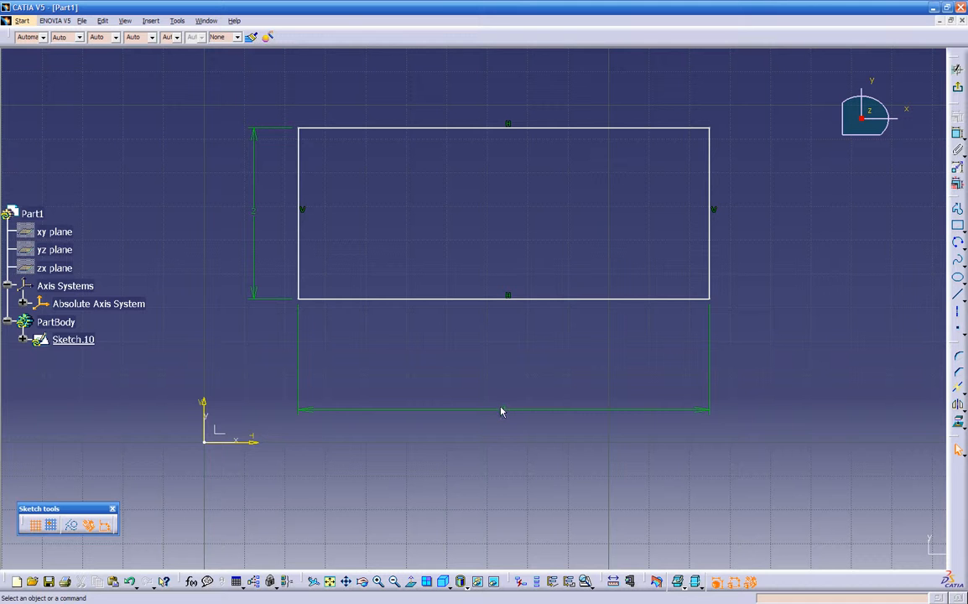
left_click(254, 211)
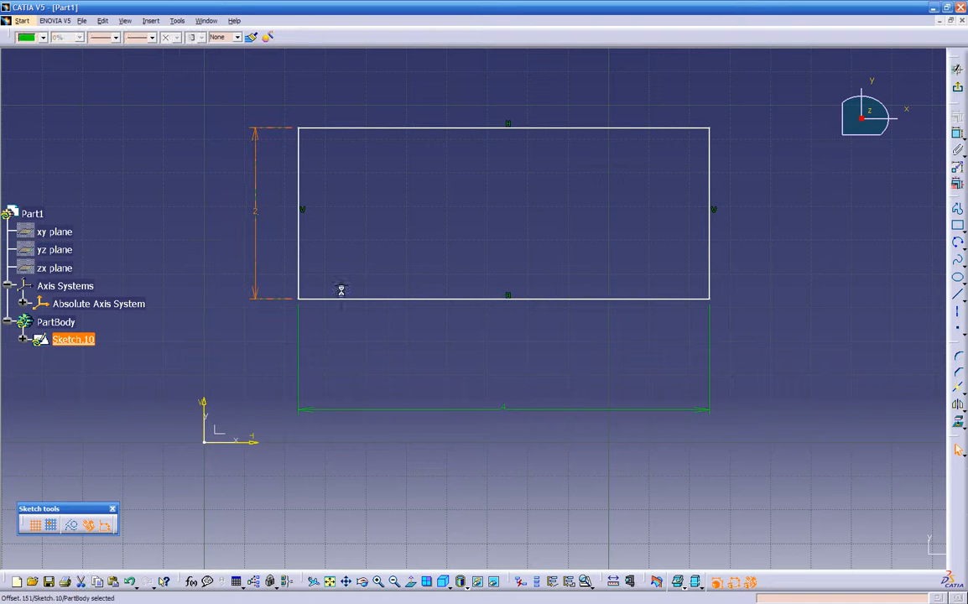
mouse_move(389, 300)
left_mouse_down()
mouse_move(453, 266)
mouse_move(389, 339)
mouse_move(428, 335)
mouse_move(344, 406)
mouse_move(277, 431)
mouse_move(544, 280)
left_mouse_up()
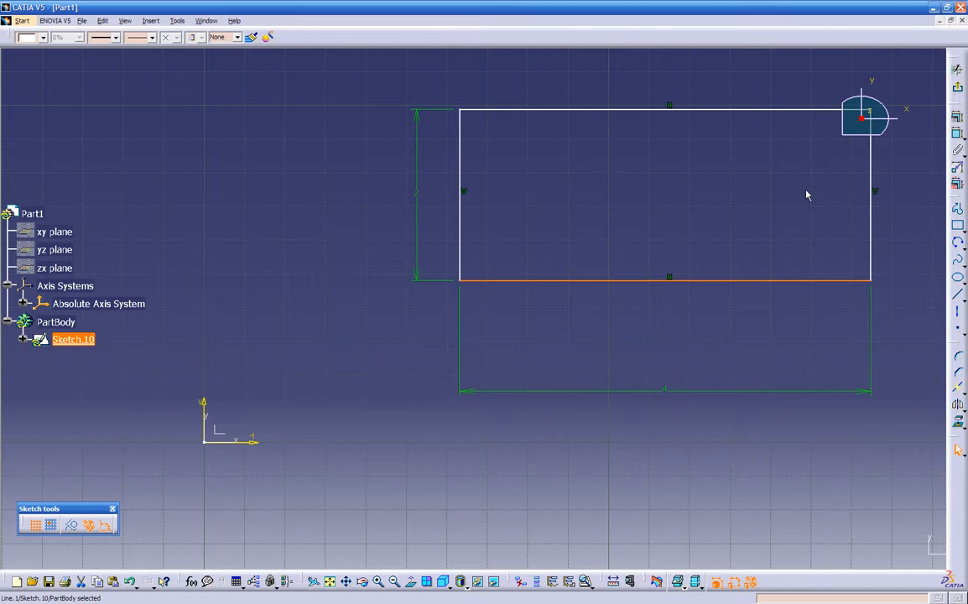
Constrain the distance from the rectangle's lower edge to the sketch's horizontal axis to 1 in
left_click(957, 134)
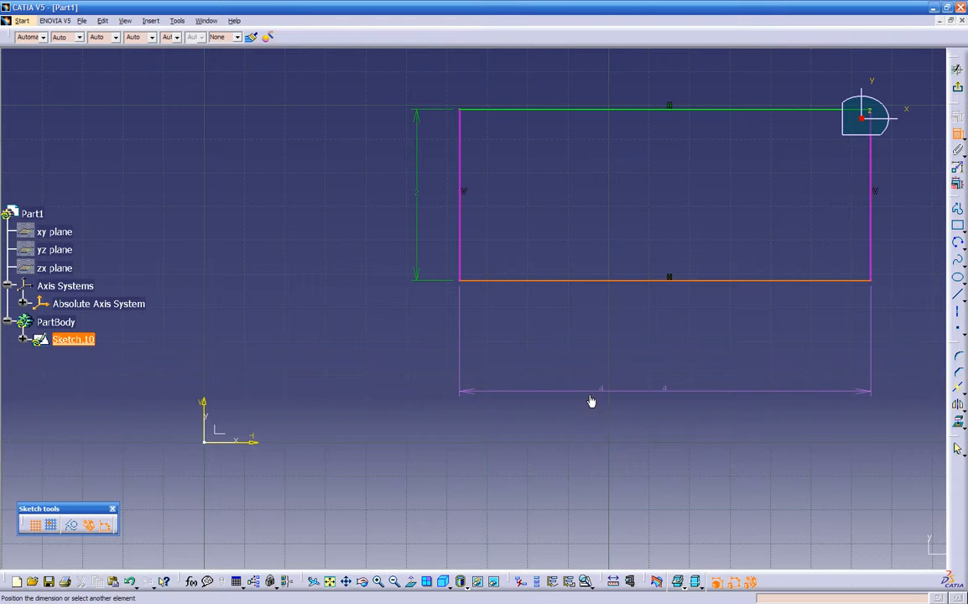
left_click(254, 443)
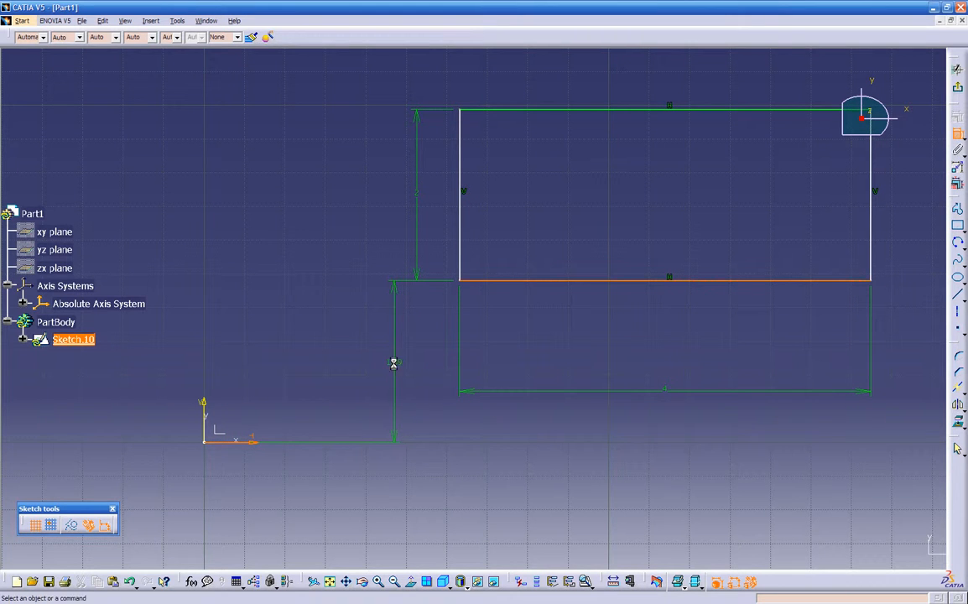
double_click(395, 364)
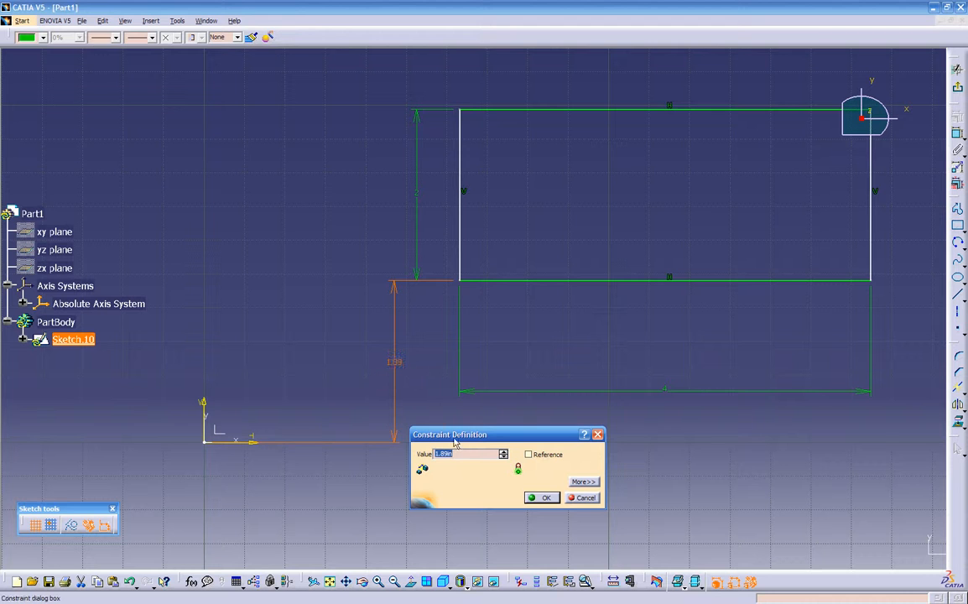
type("1")
key("Return")
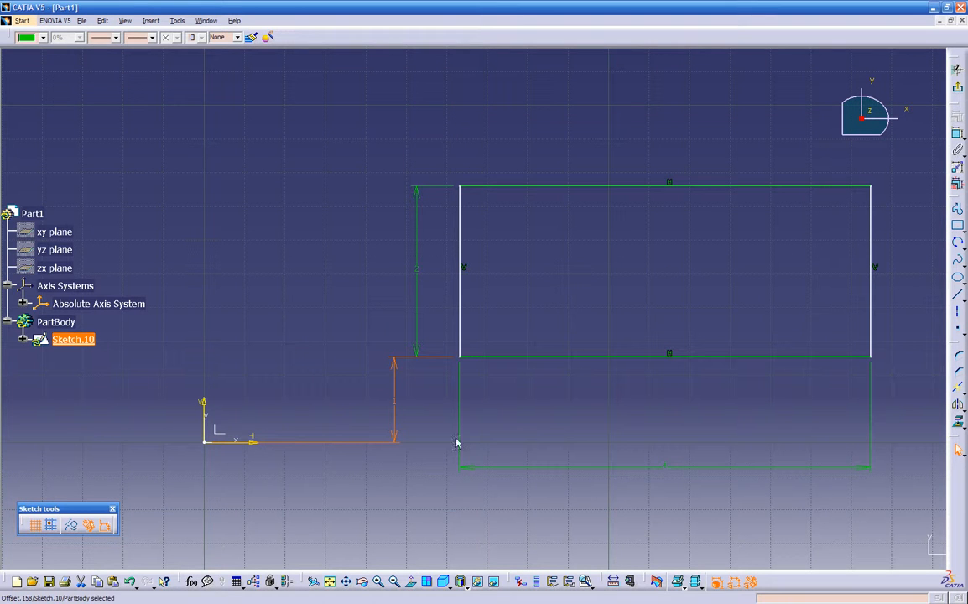
left_click(510, 431)
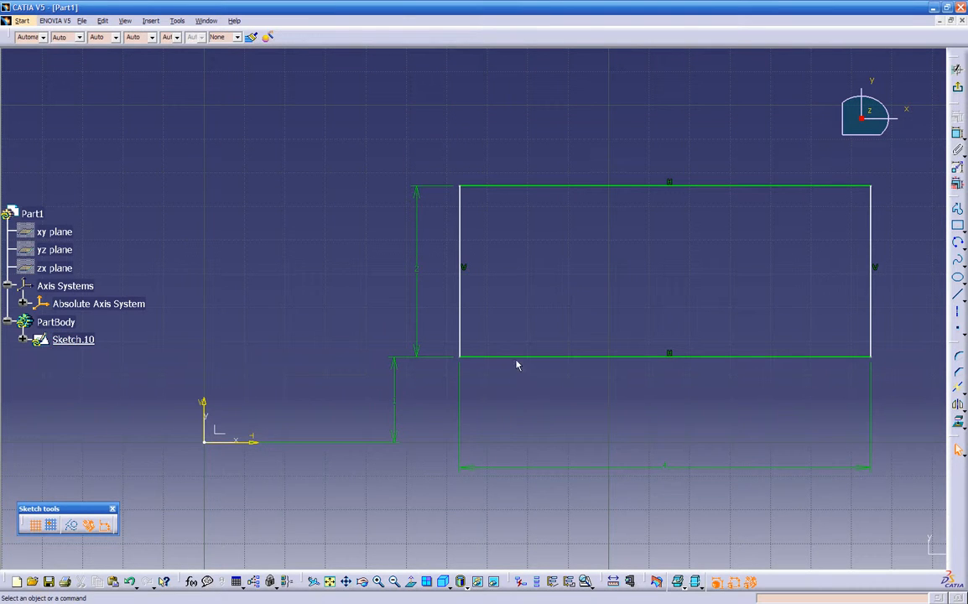
mouse_move(525, 361)
left_mouse_down()
mouse_move(641, 354)
mouse_move(440, 333)
mouse_move(554, 332)
mouse_move(428, 317)
mouse_move(508, 319)
mouse_move(493, 317)
left_mouse_up()
left_click(957, 132)
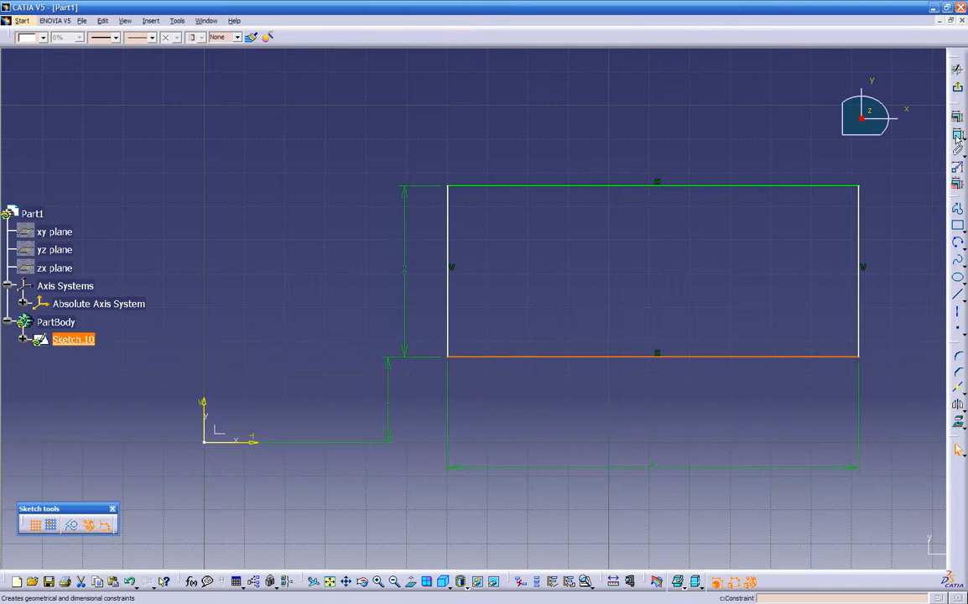
left_click(448, 277)
left_click(858, 277)
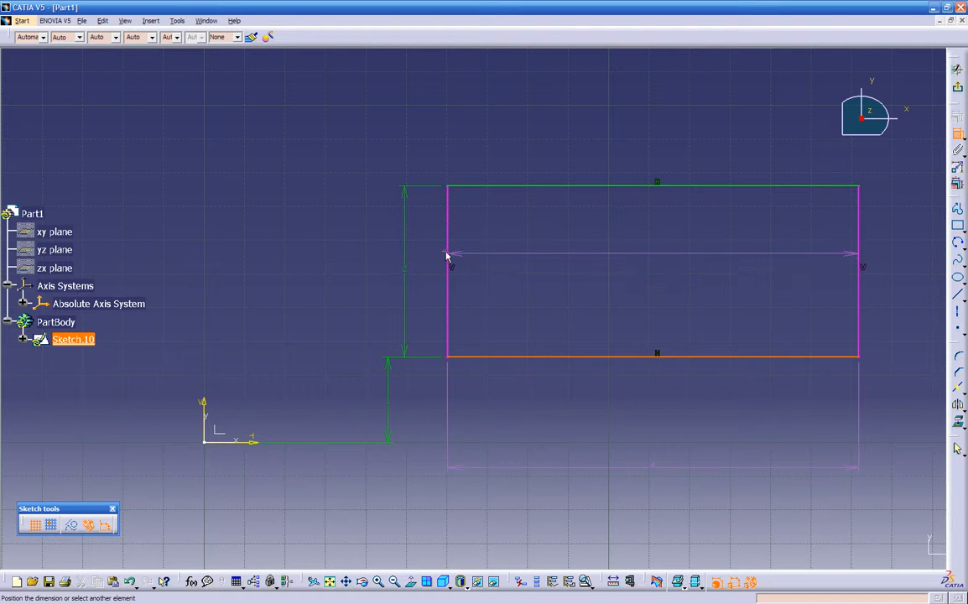
key("Escape")
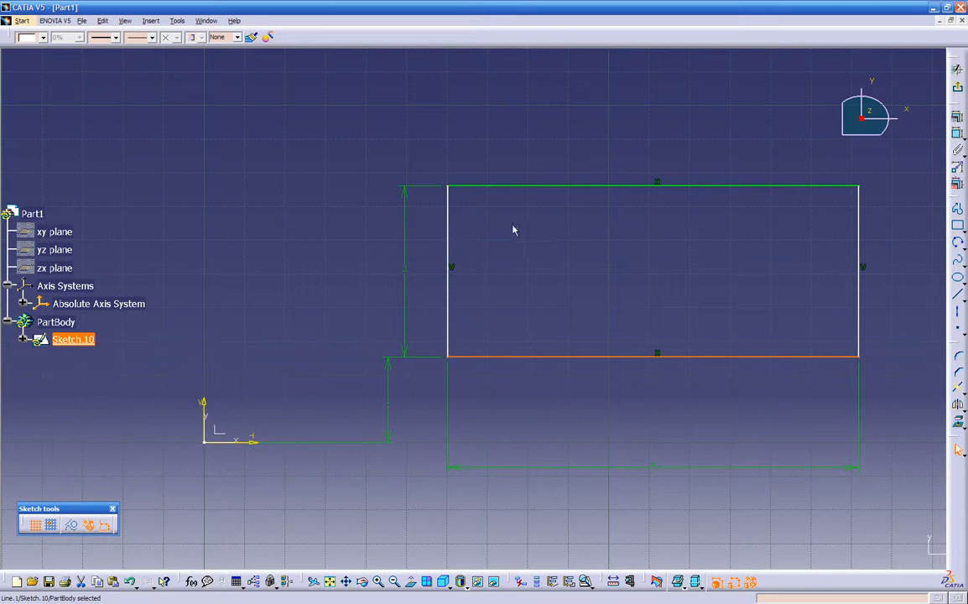
Constrain the rectangle's left edge to be coincident with the sketch's vertical axis
left_click(453, 248)
left_click(957, 132)
left_click(537, 186)
left_click(520, 357)
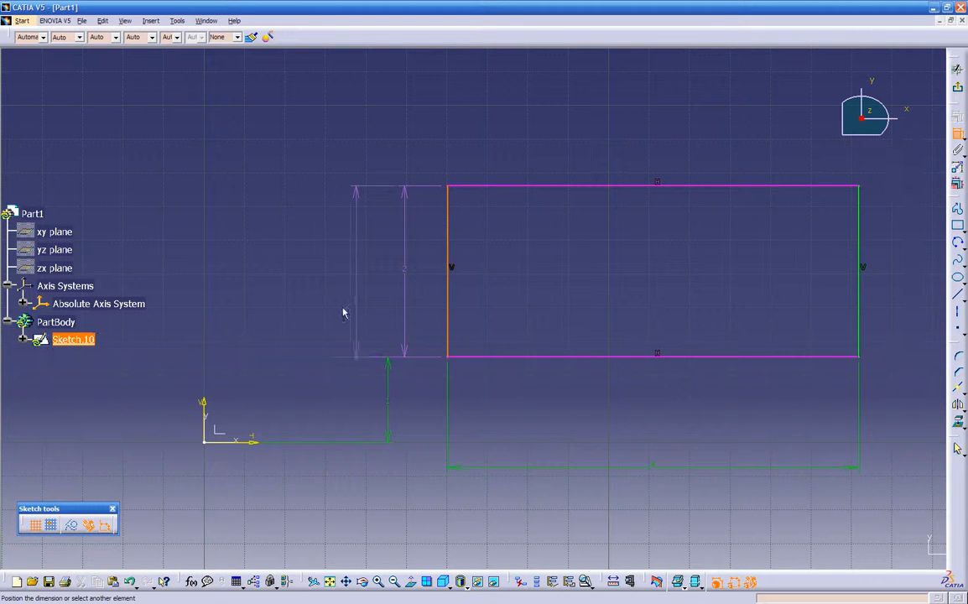
left_click(207, 406)
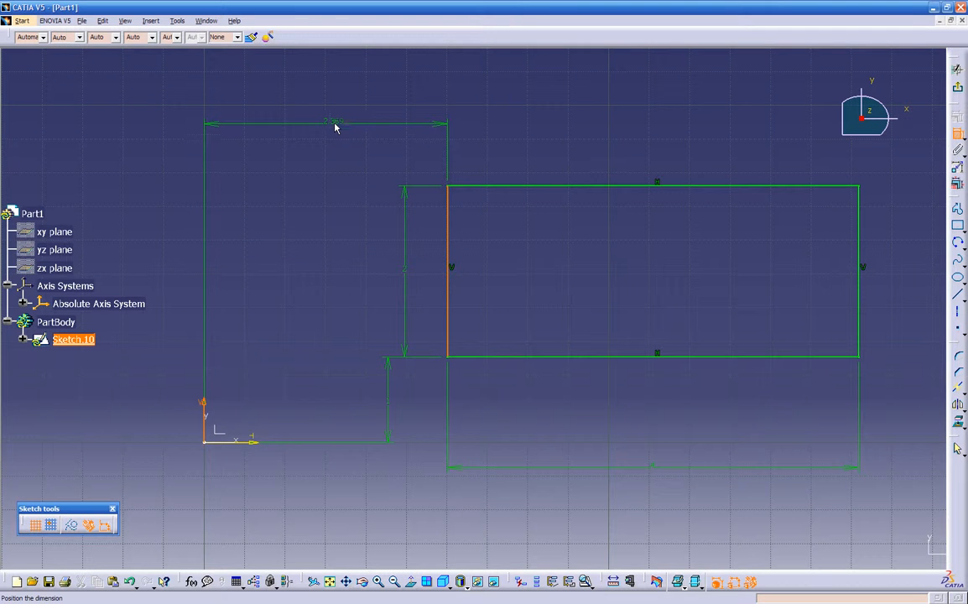
right_click(323, 122)
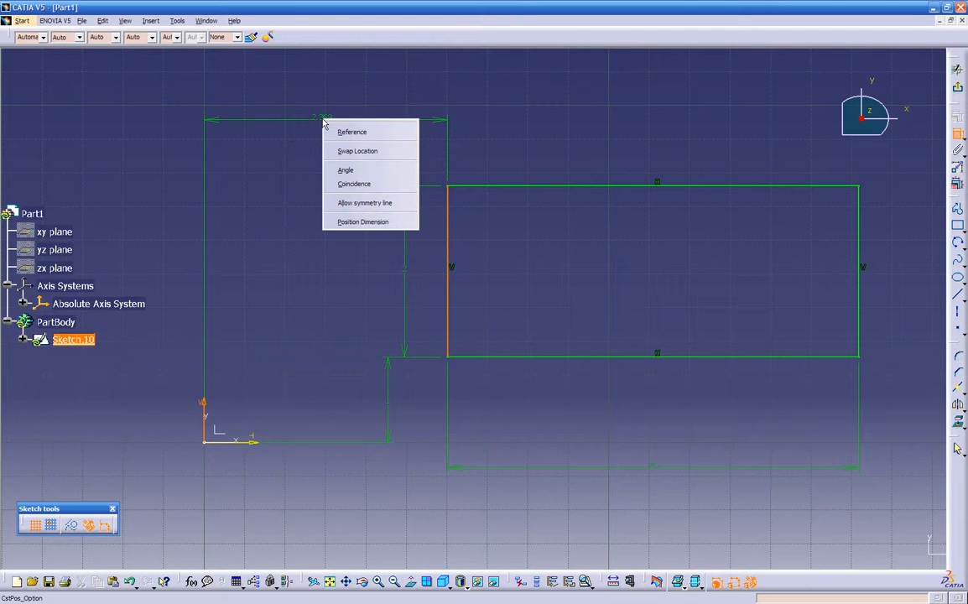
left_click(344, 178)
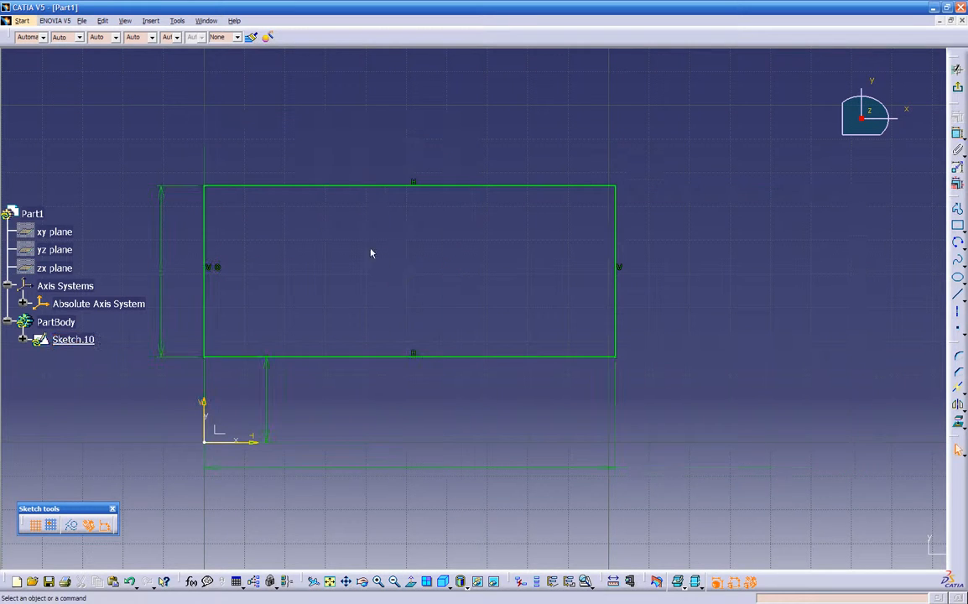
middle_click_drag(366, 416, 482, 392)
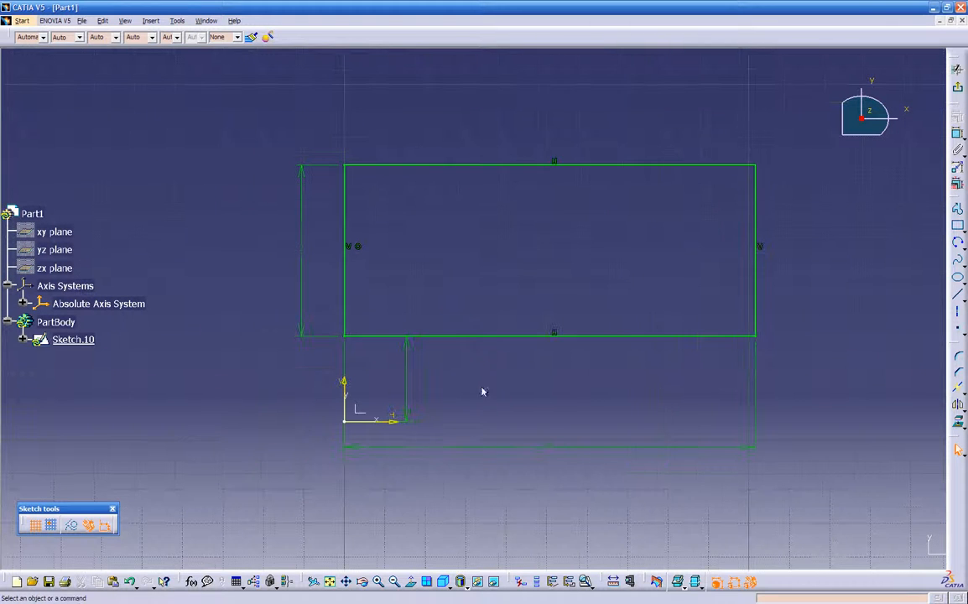
left_click(490, 336)
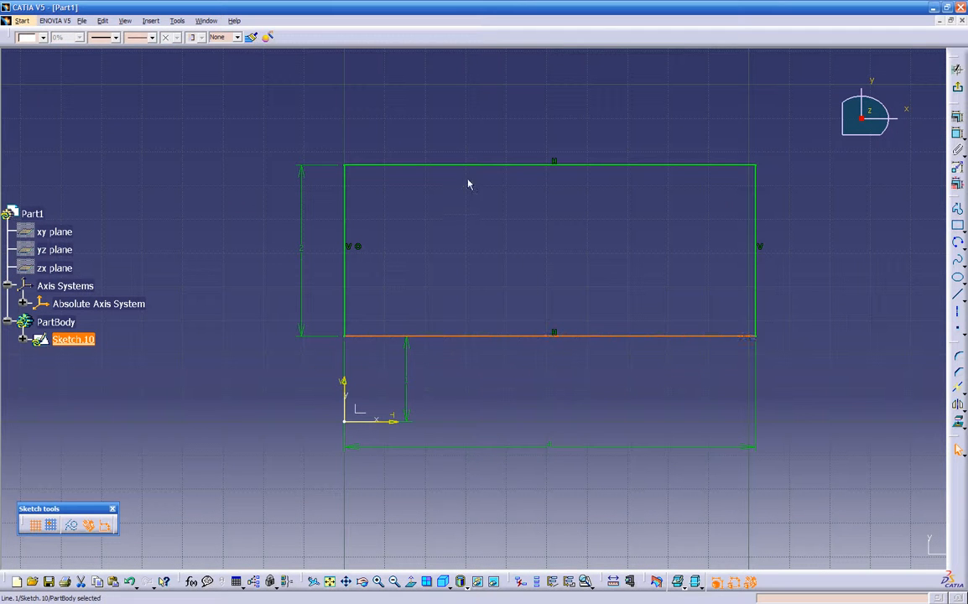
left_click(480, 150)
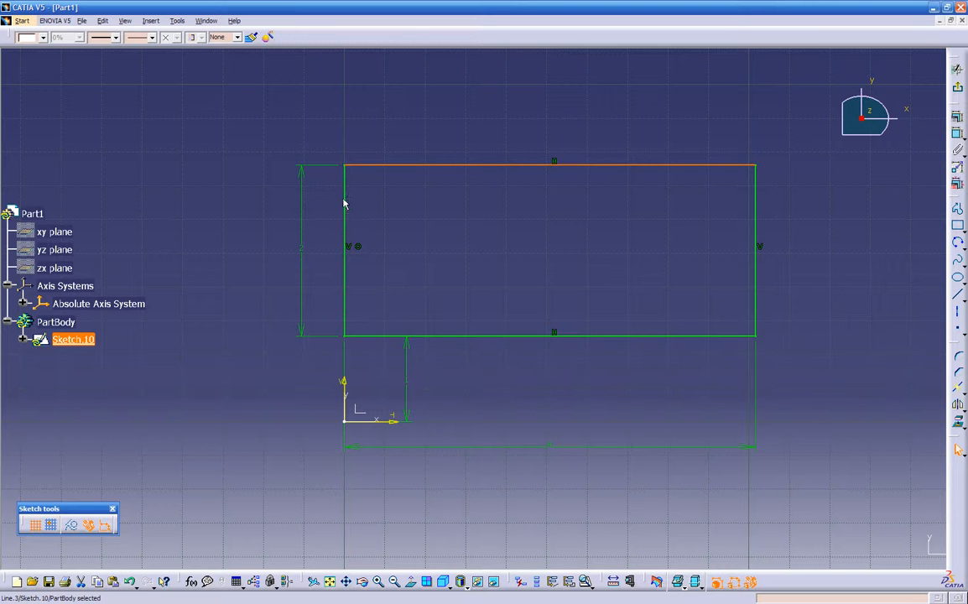
left_click(493, 235)
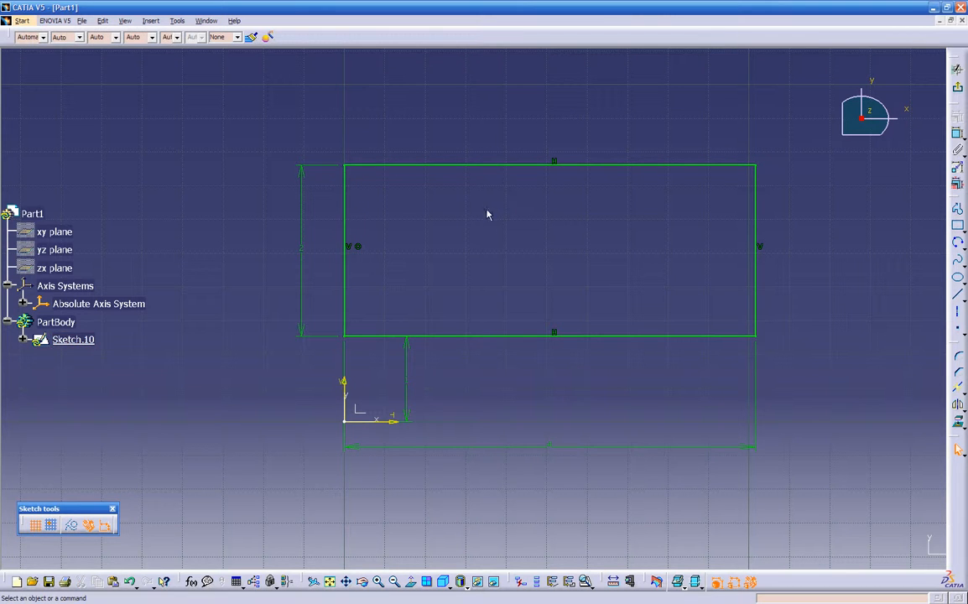
Round the rectangle's upper-right corner with a 0.25 in radius
middle_click_drag(659, 252, 536, 276)
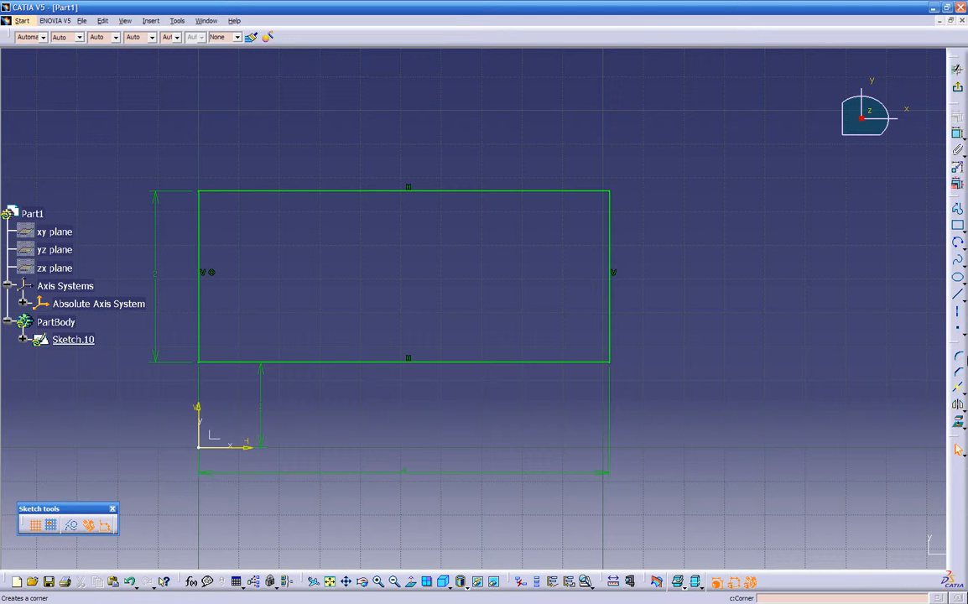
left_click(959, 360)
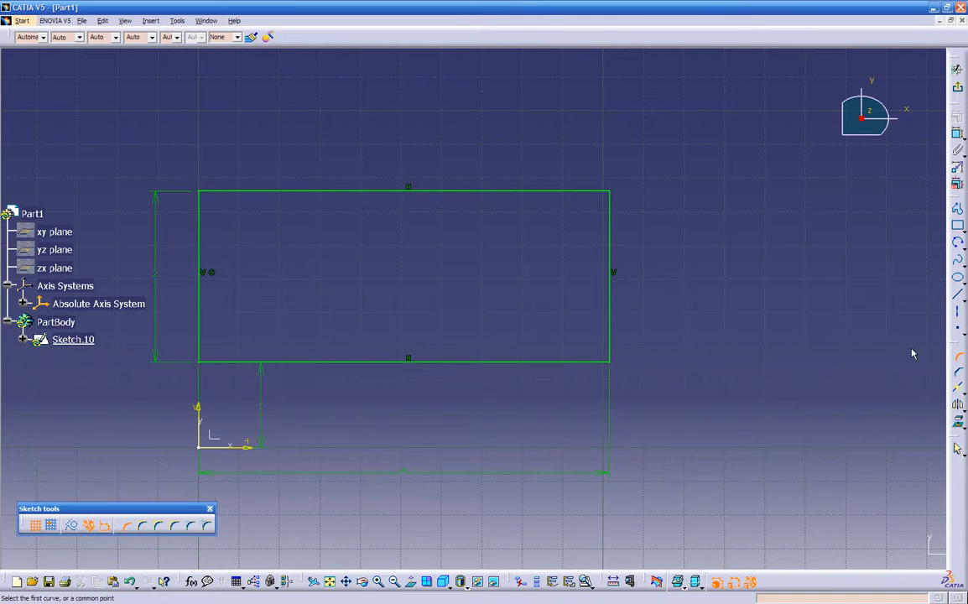
left_click(610, 215)
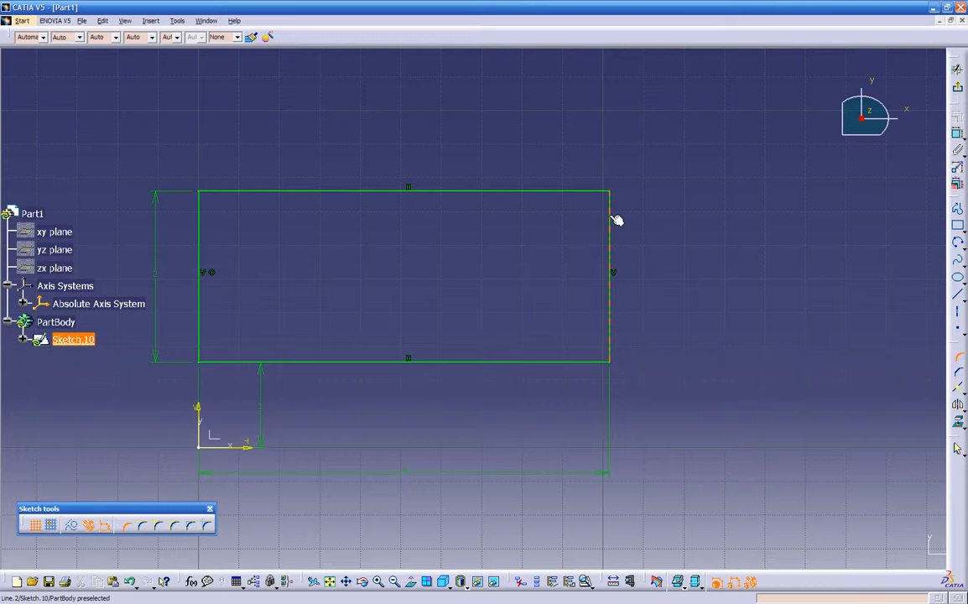
left_click(579, 192)
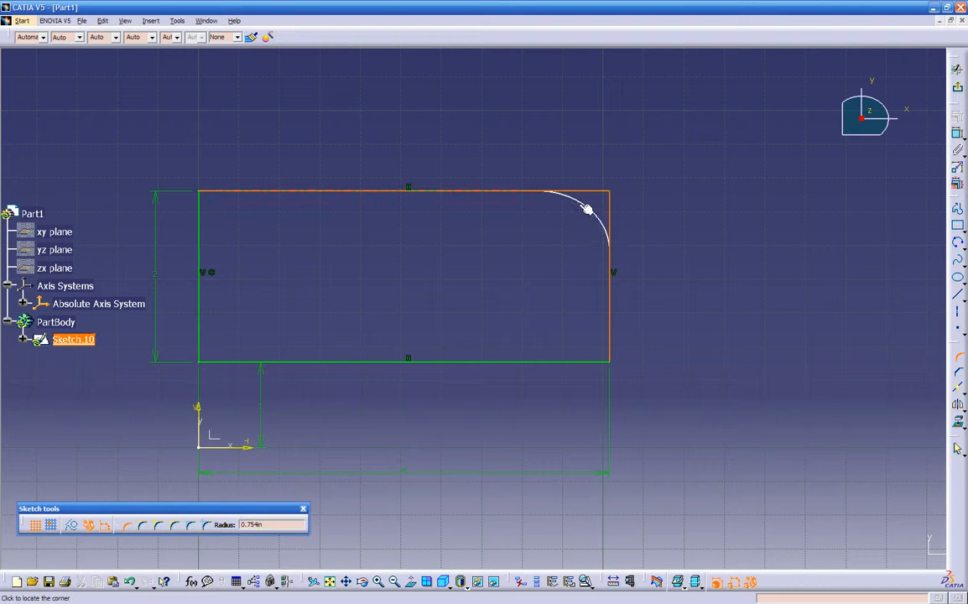
left_click(258, 525)
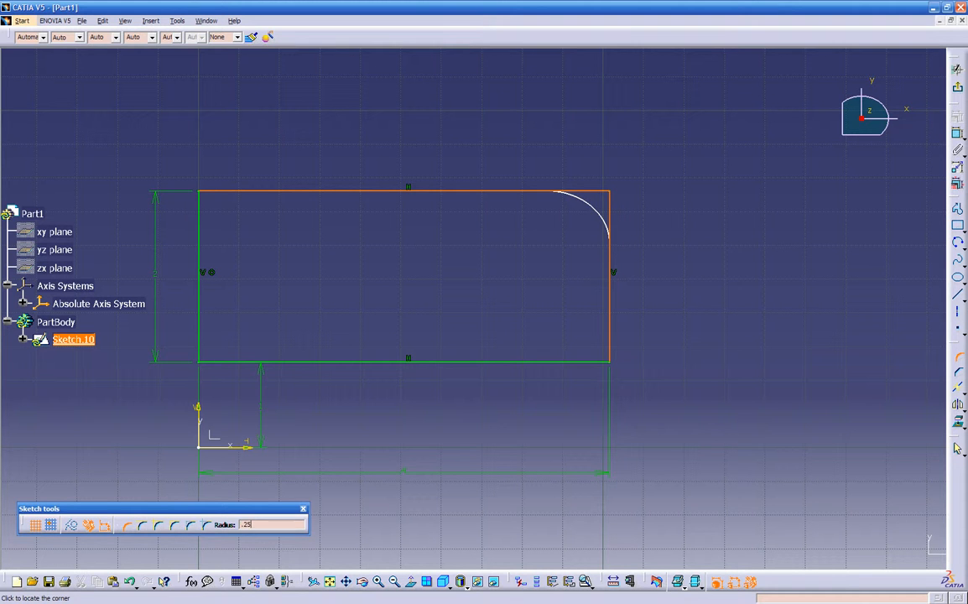
left_click(588, 204)
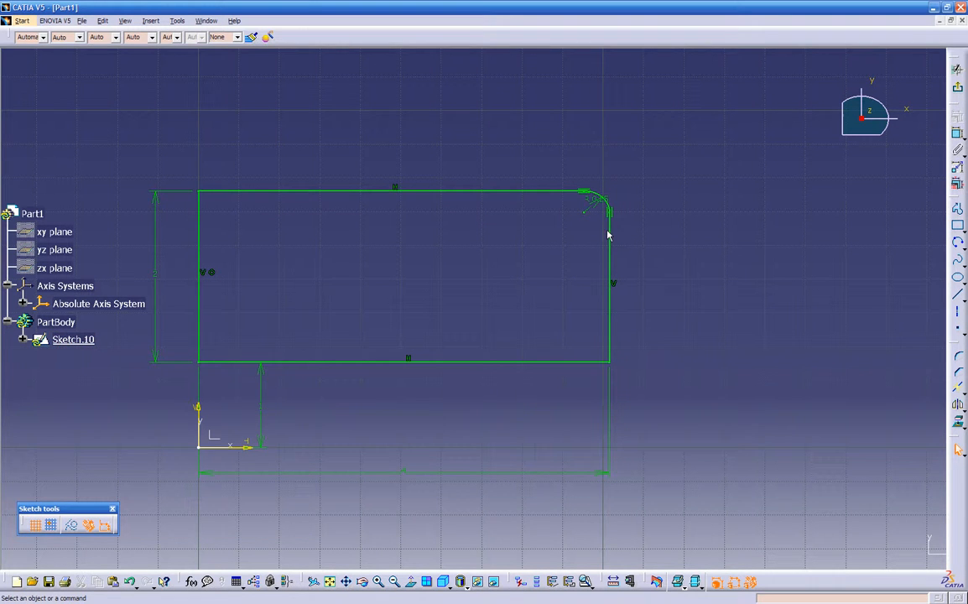
left_click(611, 325)
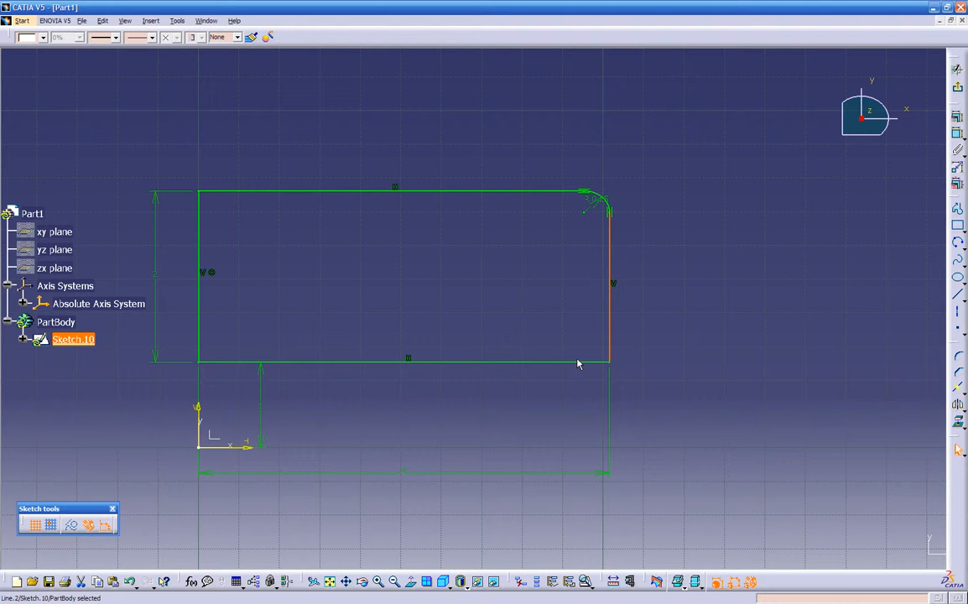
left_click(571, 361)
left_click(612, 349, "ctrl")
left_click(958, 357)
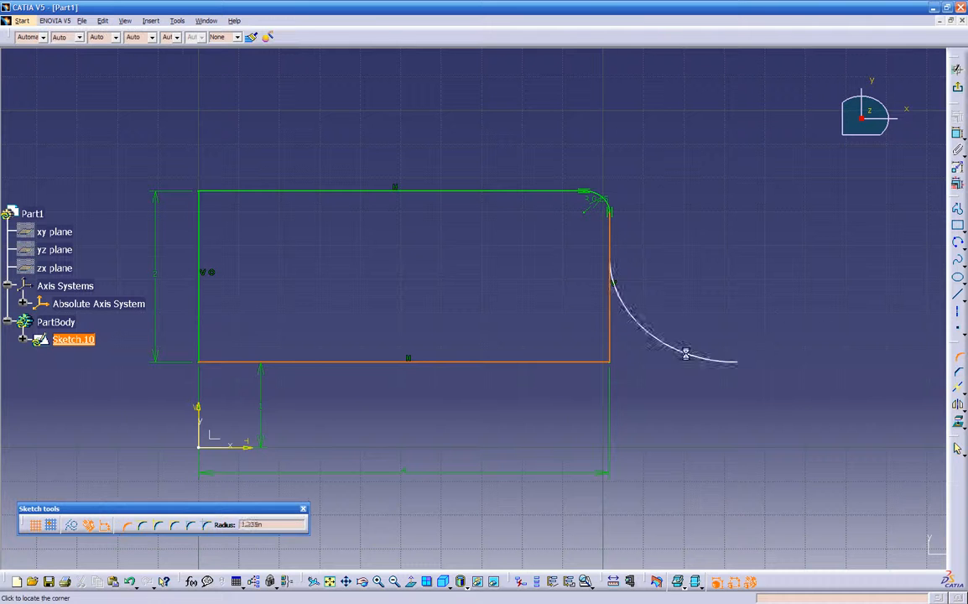
key("Escape")
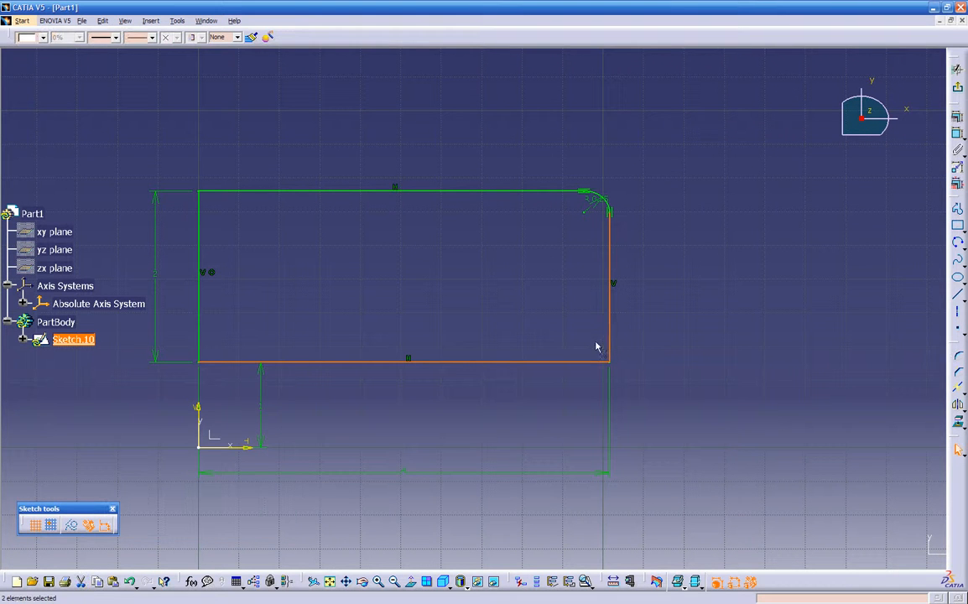
Round the rectangle's lower-right corner and set its radius to 0.25 in
left_click(676, 337)
left_click_drag(582, 378, 566, 393)
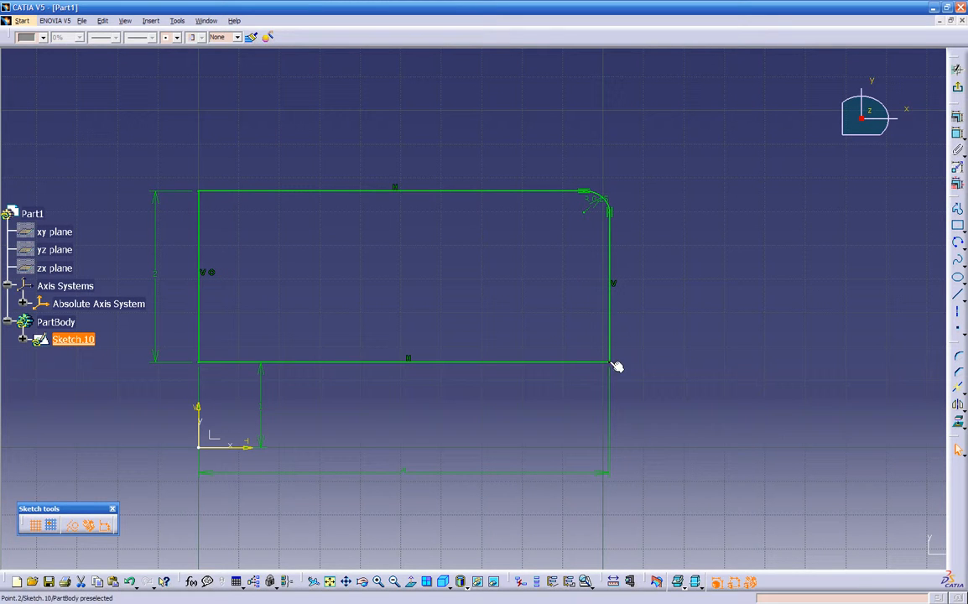
left_click(955, 358)
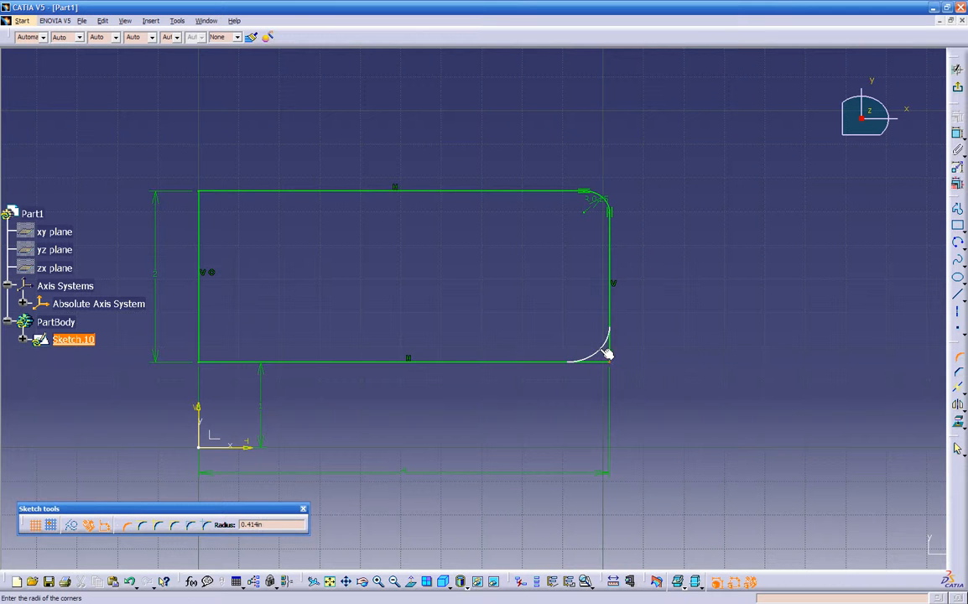
left_click(605, 353)
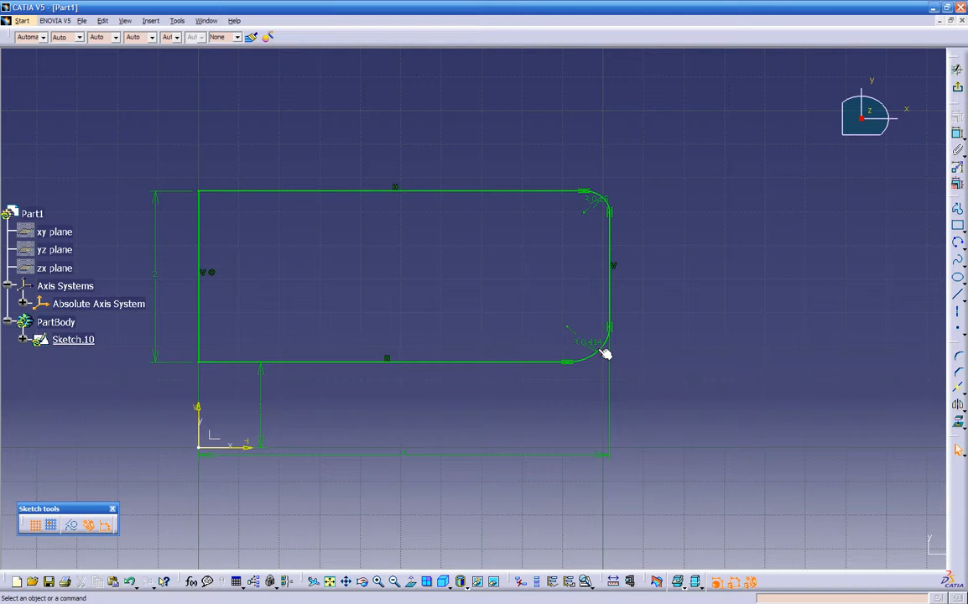
double_click(587, 341)
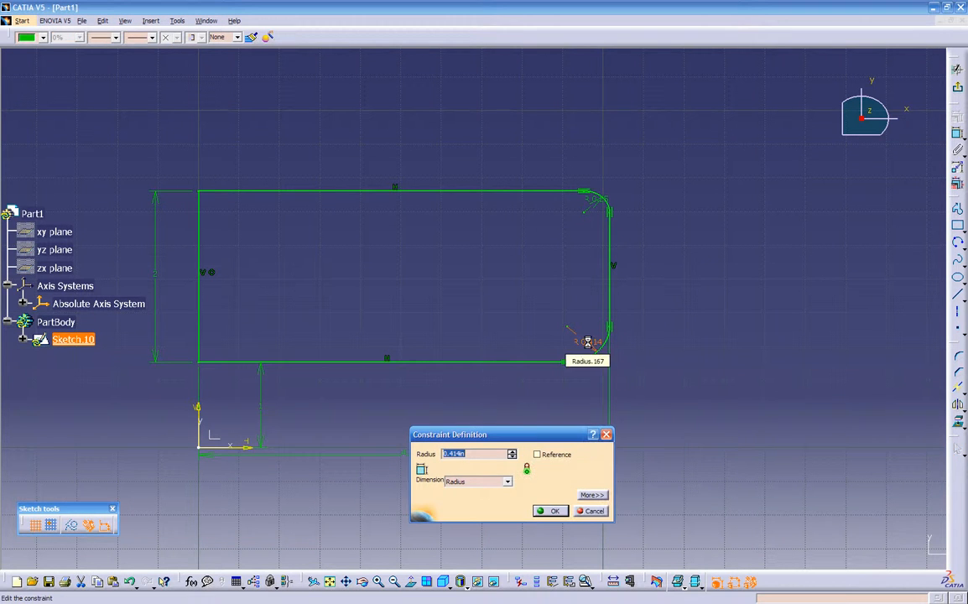
type("1")
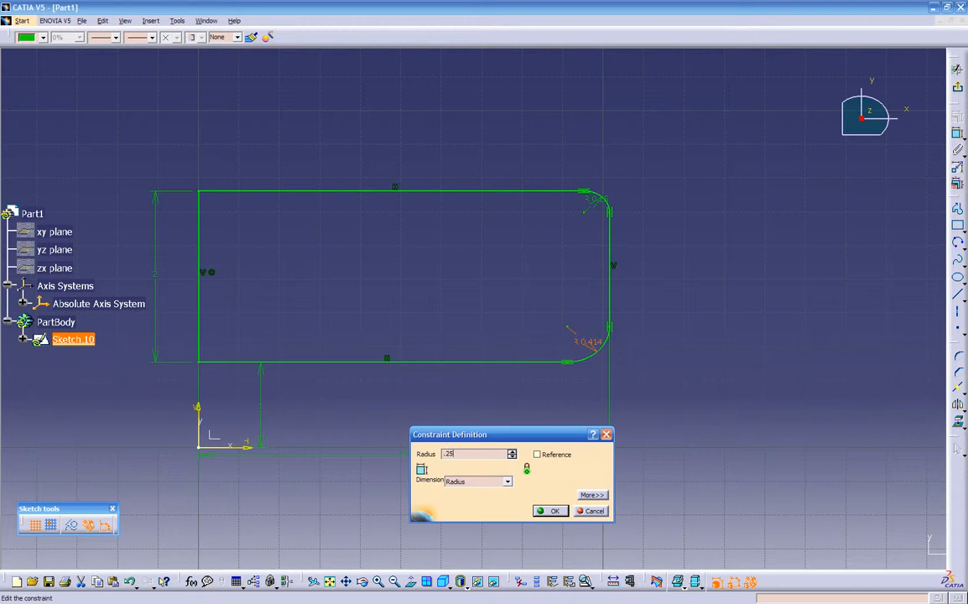
key("Return")
left_click(439, 416)
Round both left corners of the rectangle together with a 0.25 in radius
mouse_move(439, 417)
middle_mouse_down()
mouse_move(525, 425)
mouse_move(388, 218)
mouse_move(499, 383)
mouse_move(566, 423)
mouse_move(538, 422)
middle_mouse_up()
left_click_drag(305, 152, 450, 370)
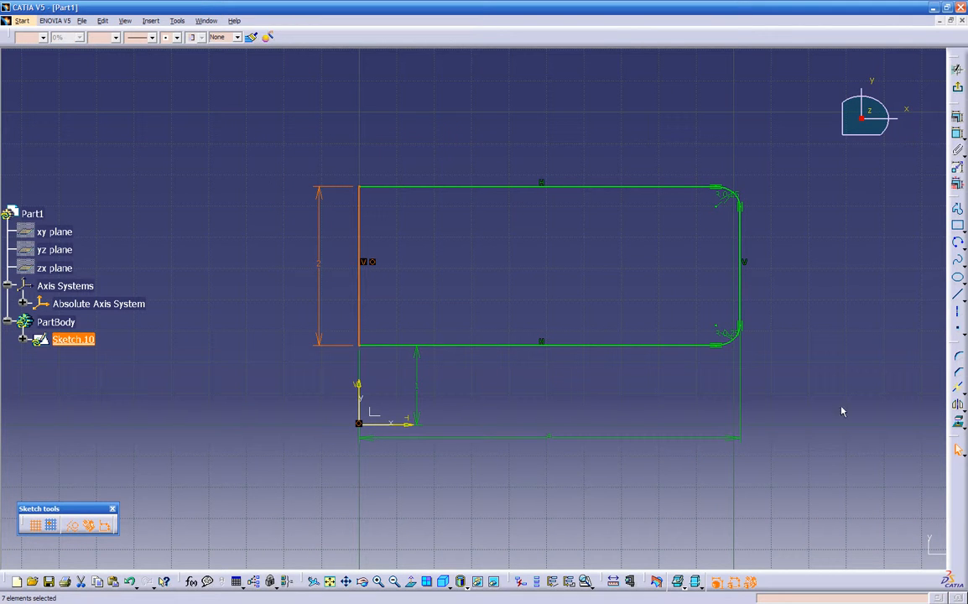
left_click(960, 358)
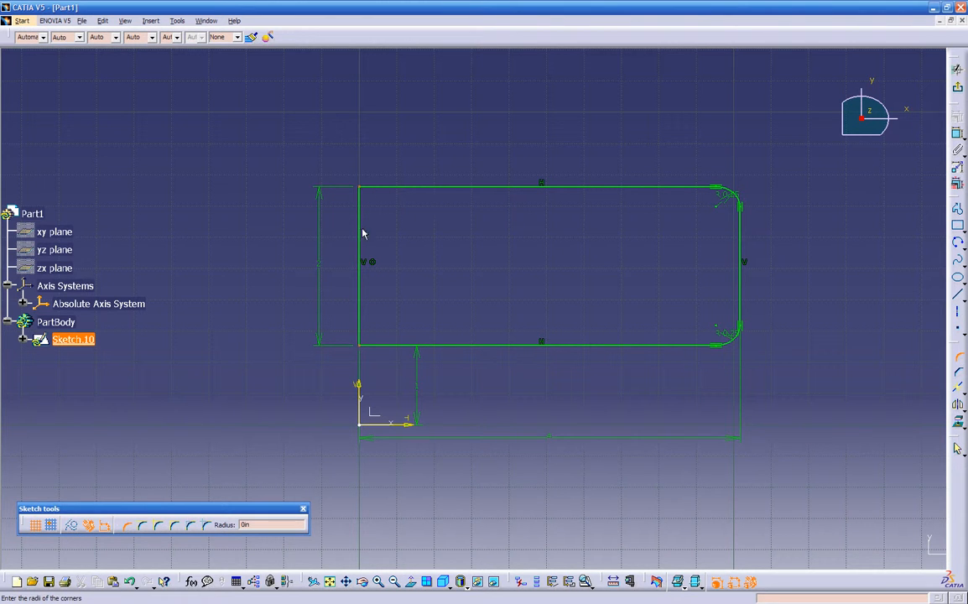
double_click(263, 521)
key("Return")
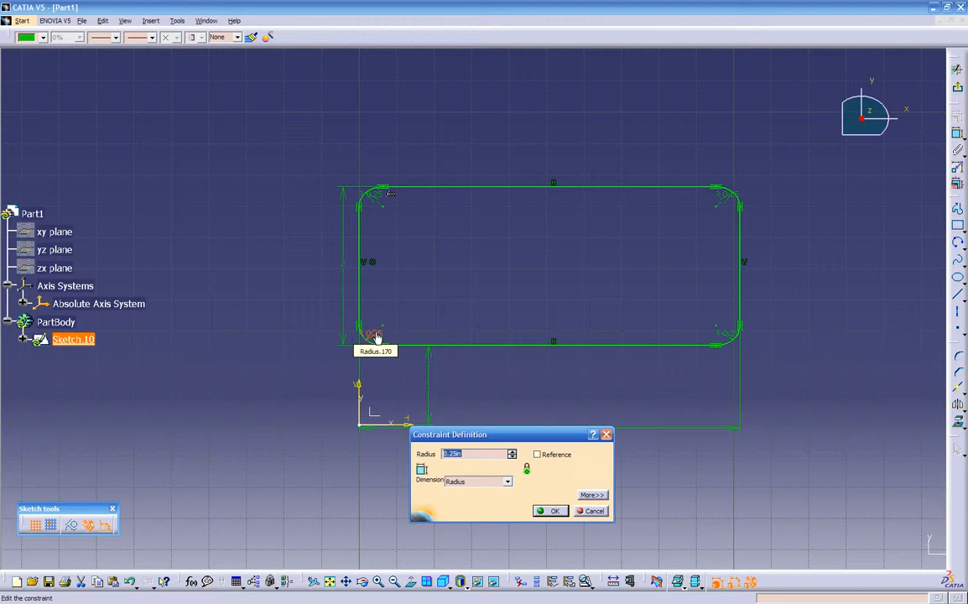
Try radii of 0.5 in and 0.3 in on the linked left corners, and restore the radius to 0.25 in
type("0.5")
key("Return")
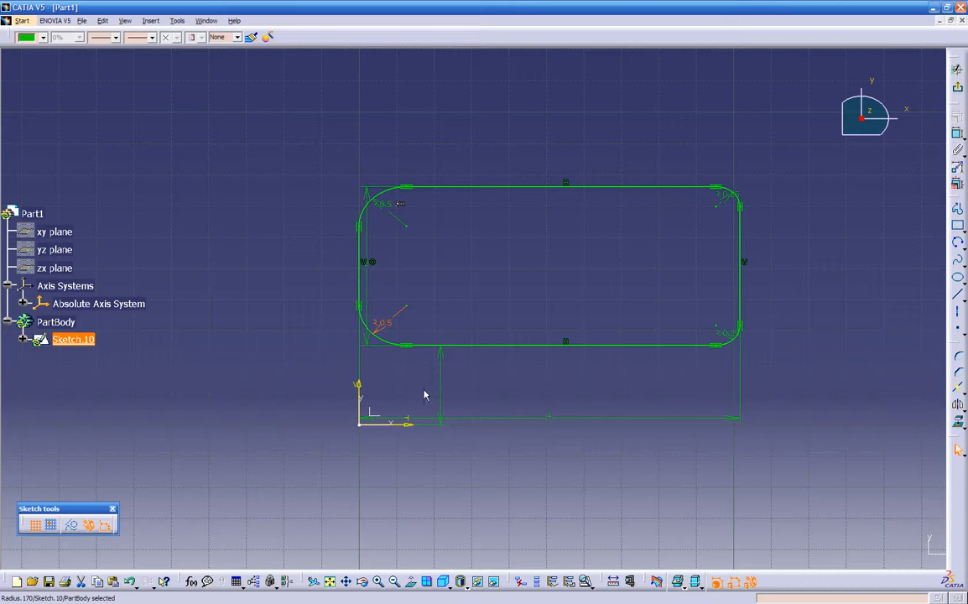
double_click(381, 322)
type("0.3")
key("Return")
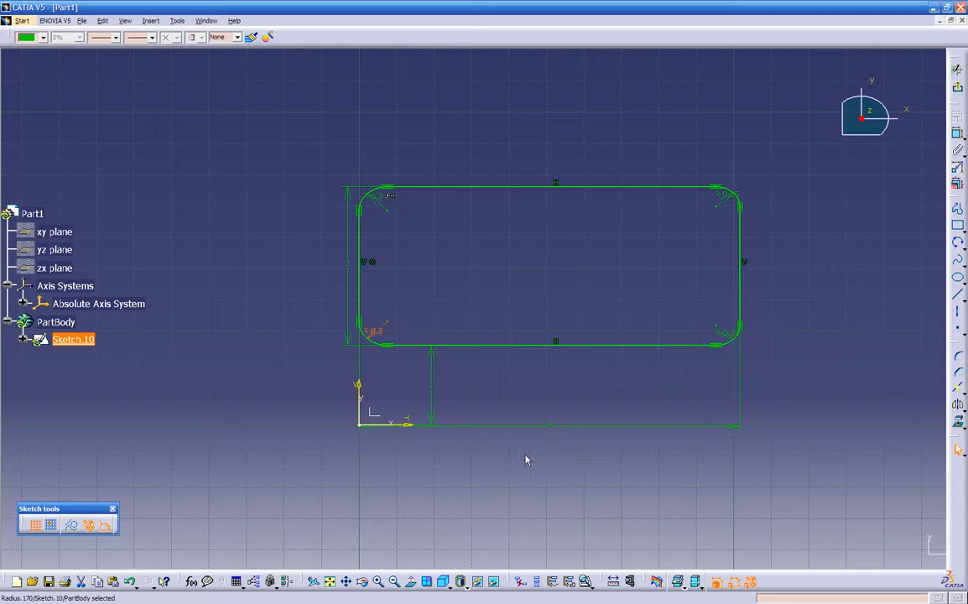
double_click(374, 332)
type("0.25")
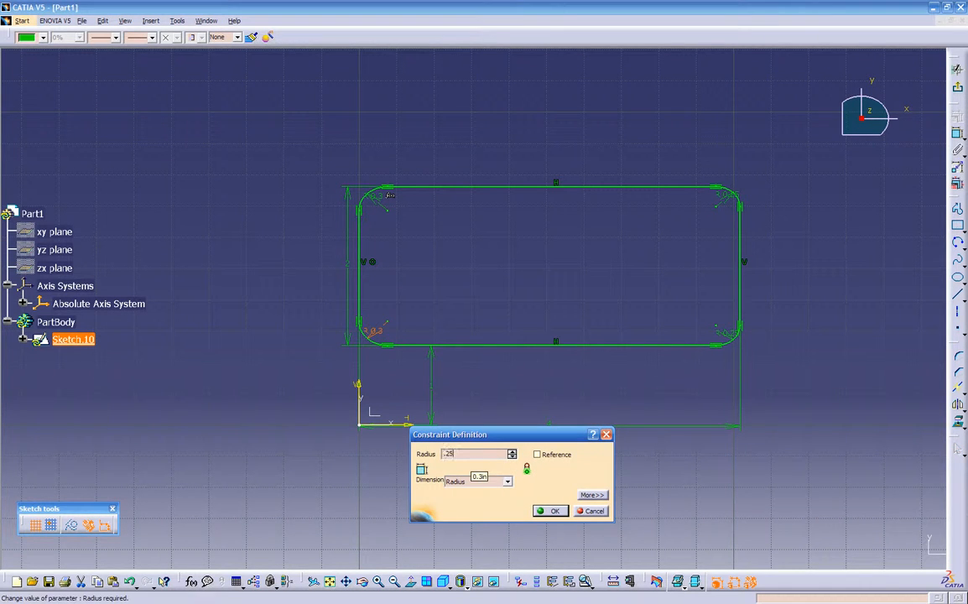
key("Return")
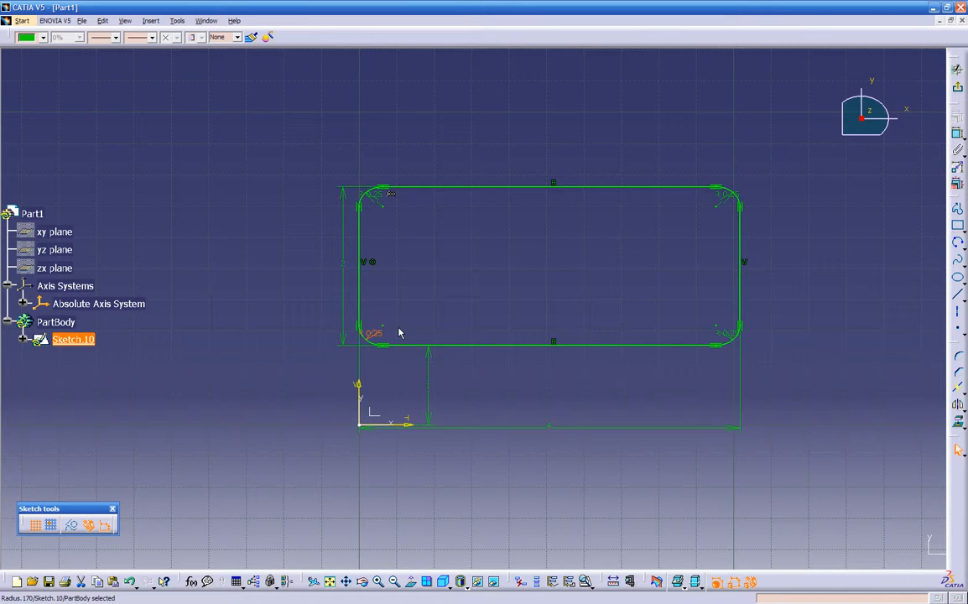
left_click(359, 243)
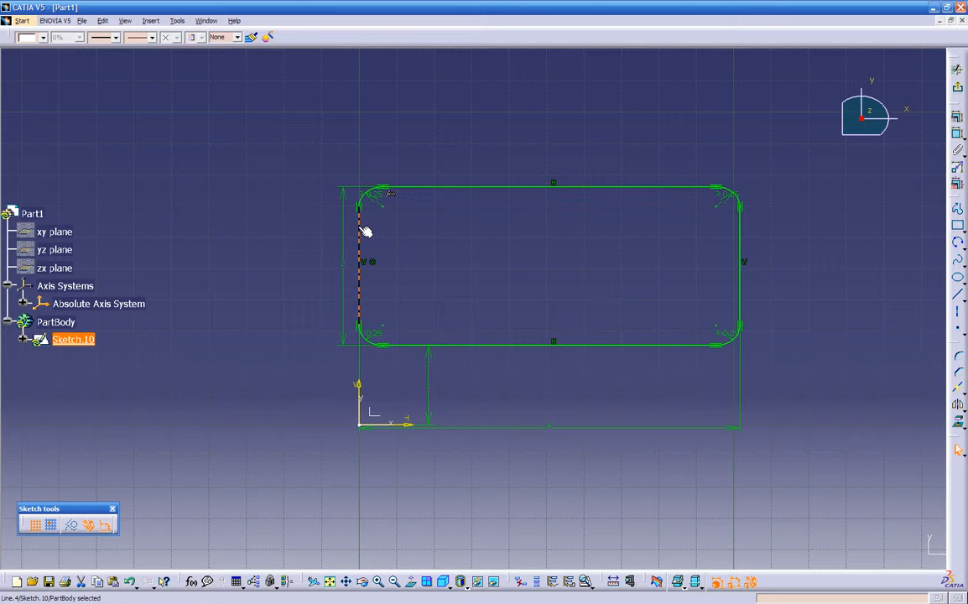
left_click(958, 356)
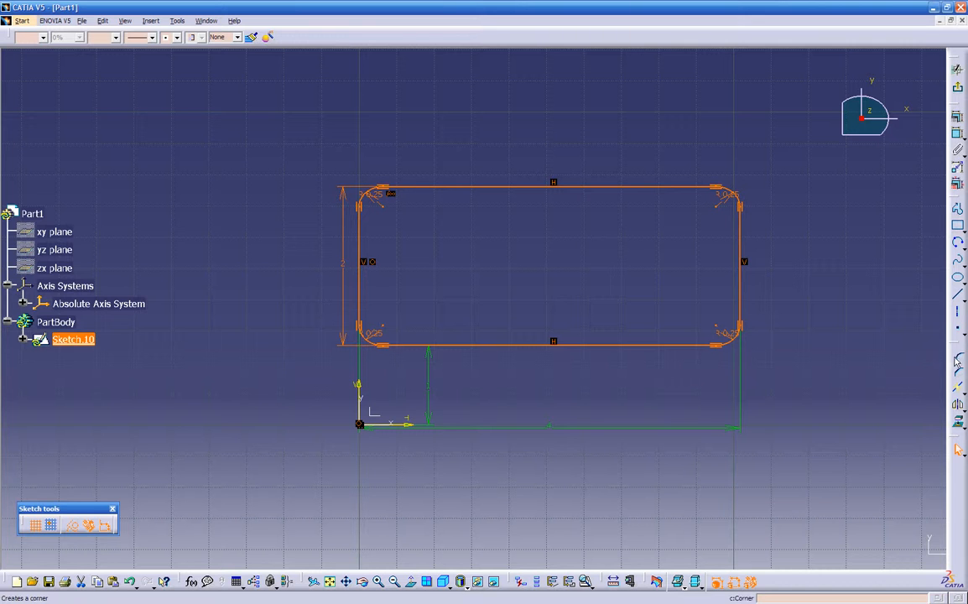
left_click(824, 314)
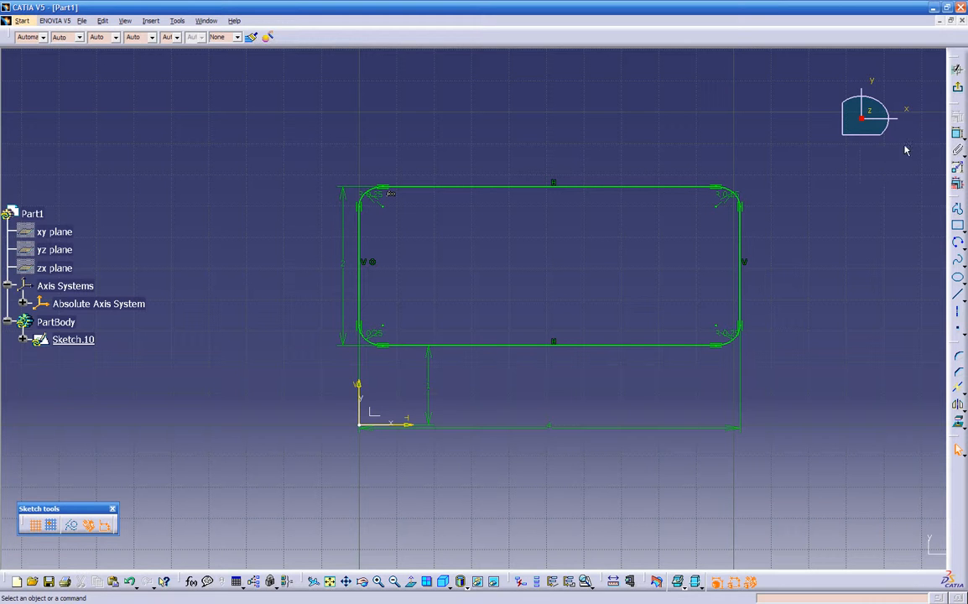
Exit the sketch and extrude the rounded rectangle into a 1 in pad
left_click(957, 69)
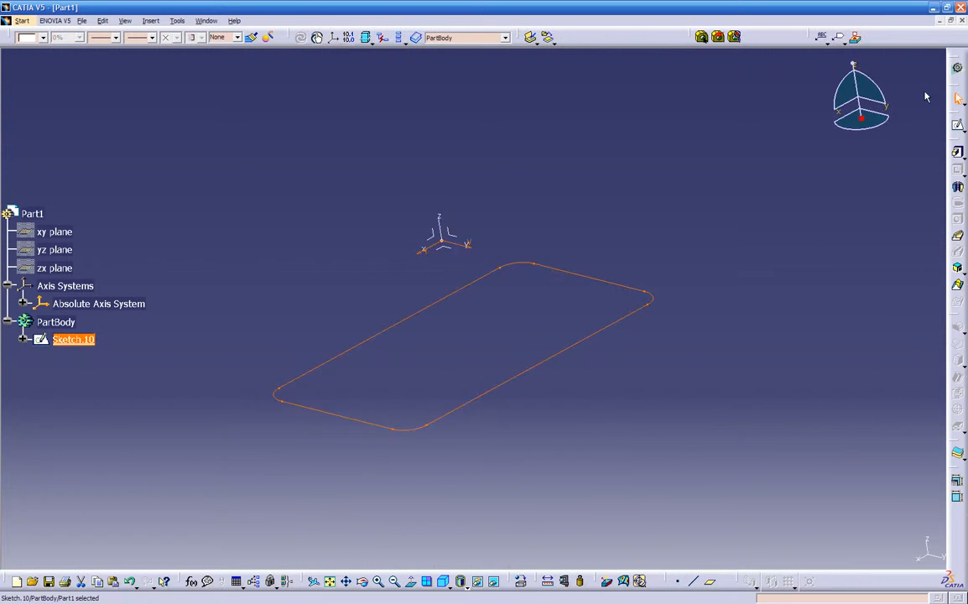
left_click(958, 153)
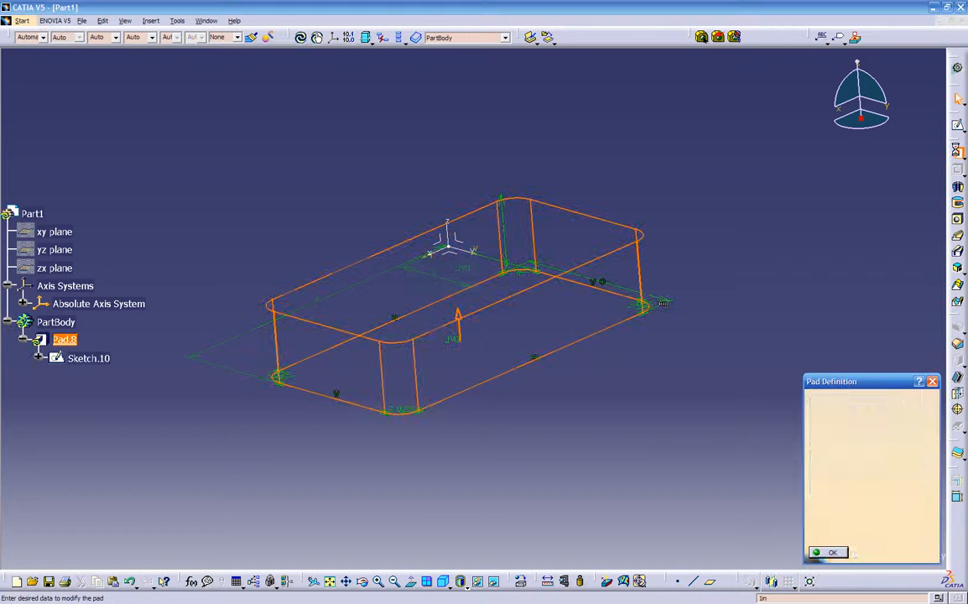
left_click(876, 551)
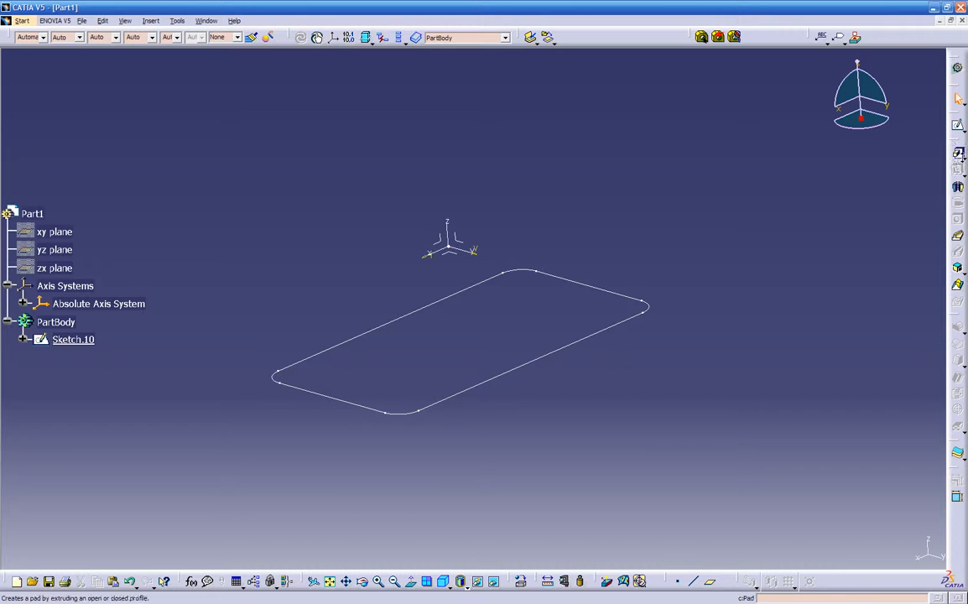
left_click(961, 158)
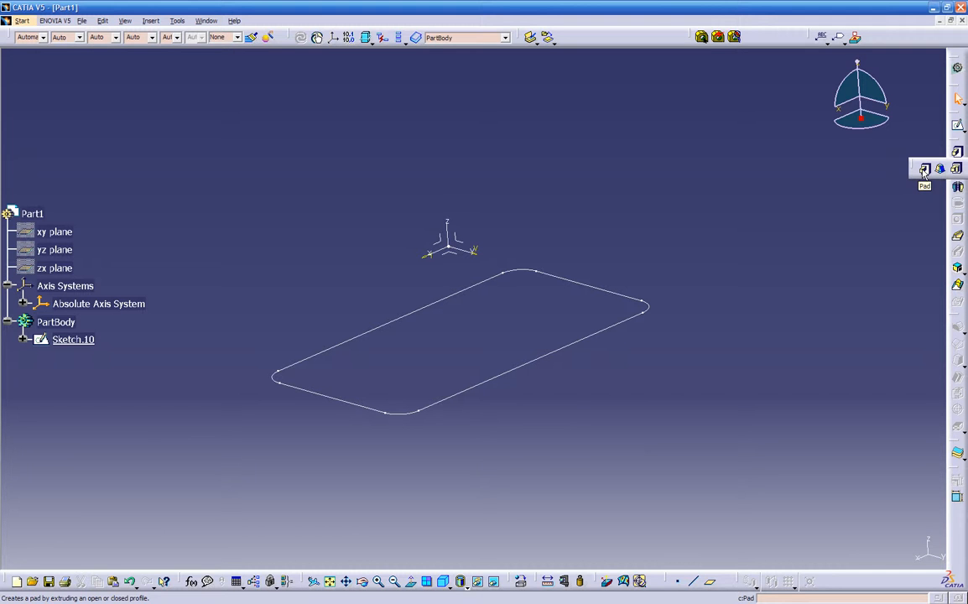
left_click(924, 169)
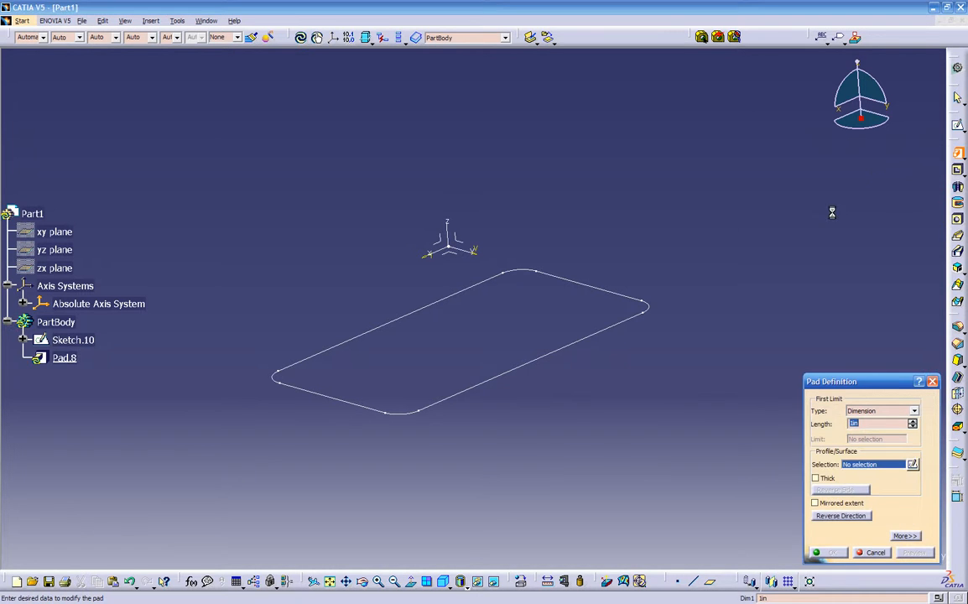
left_click(581, 347)
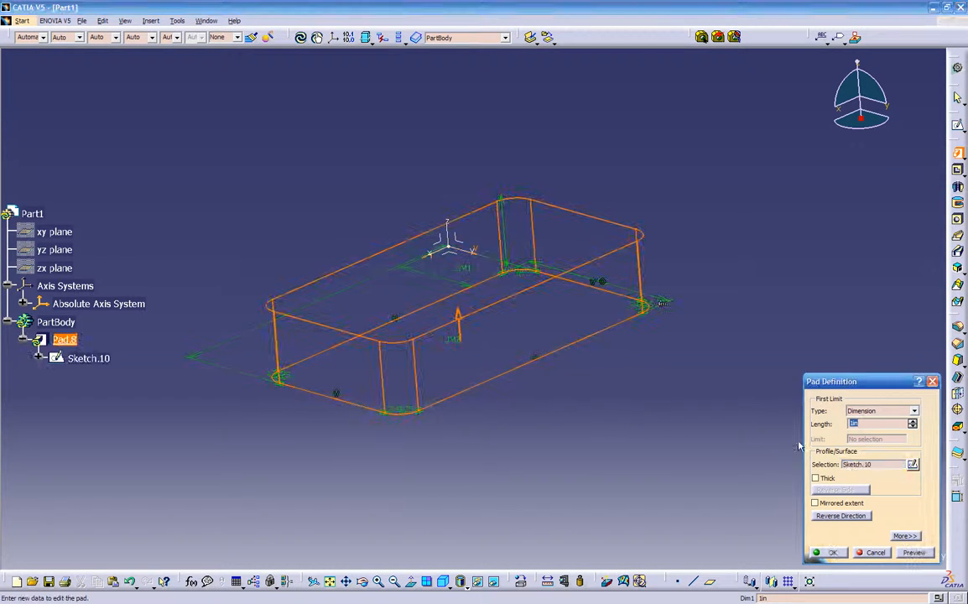
left_click(831, 554)
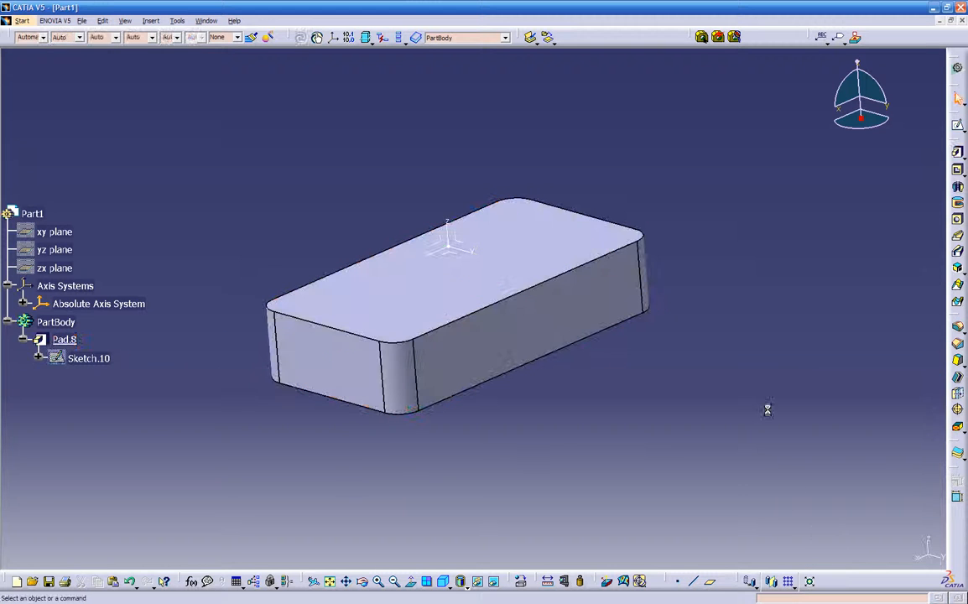
Start a Drafted Filleted Pad from the rounded rectangle's sketch with a first limit length of 0.5 in
left_click(961, 156)
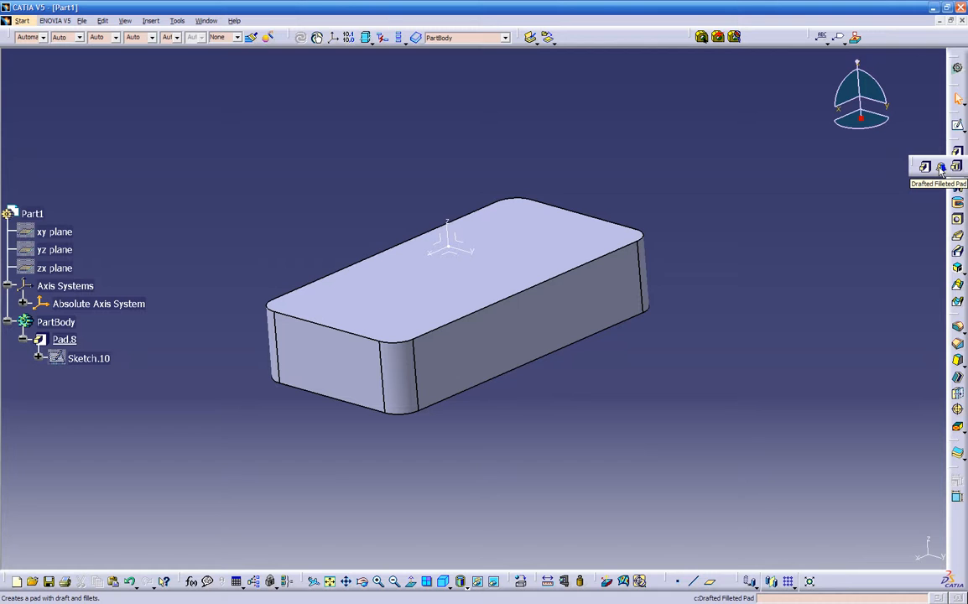
left_click(941, 168)
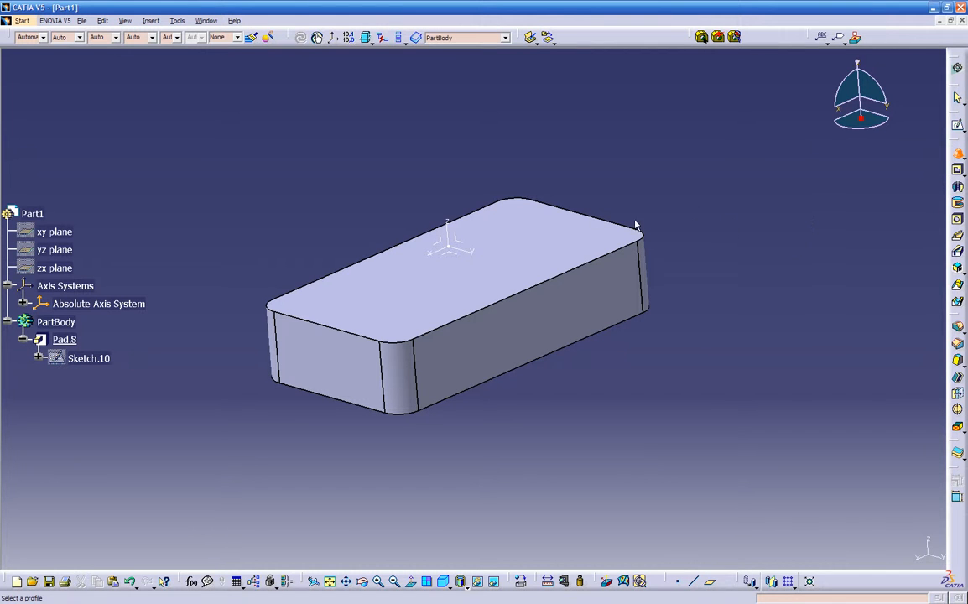
left_click(80, 358)
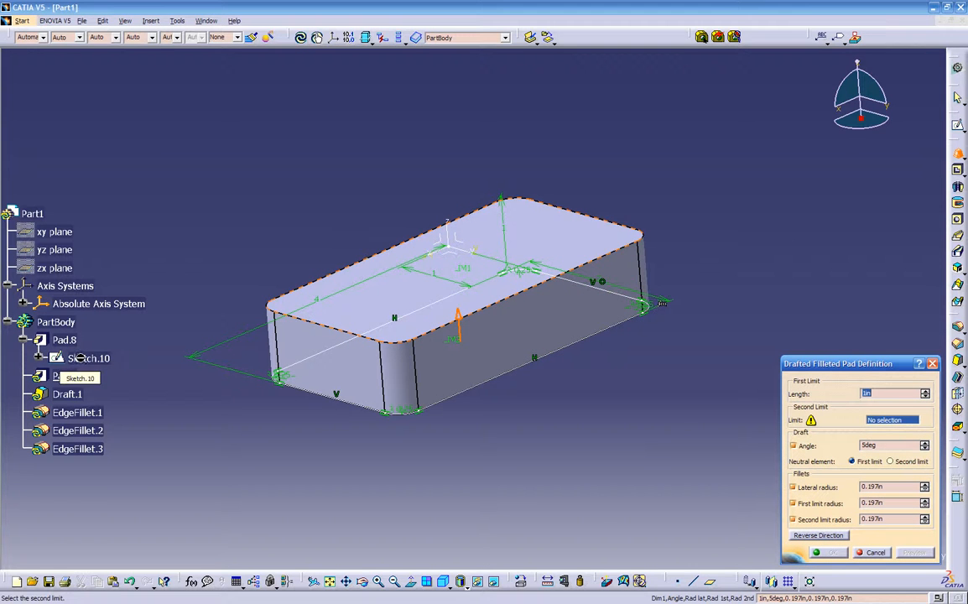
middle_click_drag(453, 449, 598, 339)
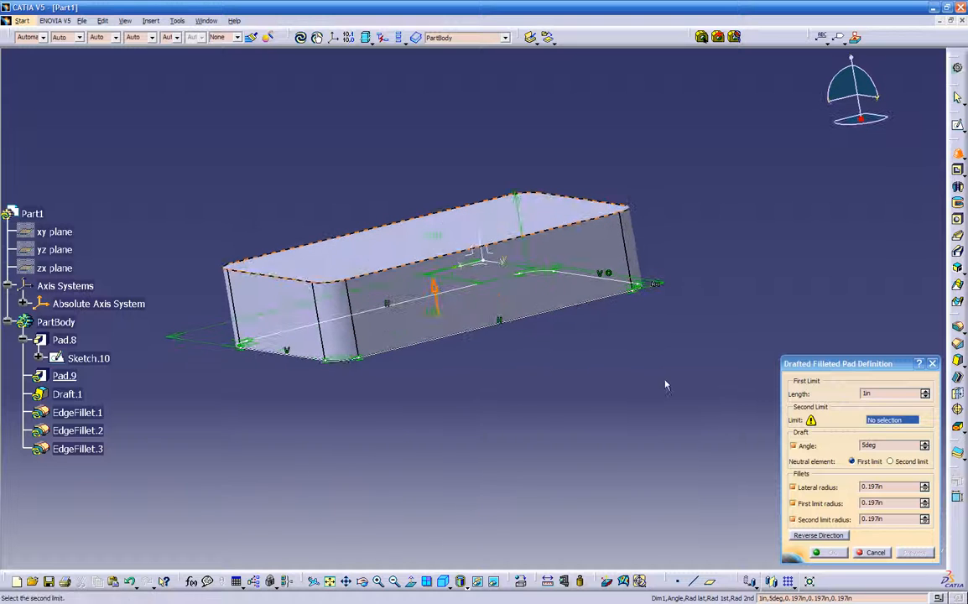
double_click(871, 392)
type(".5")
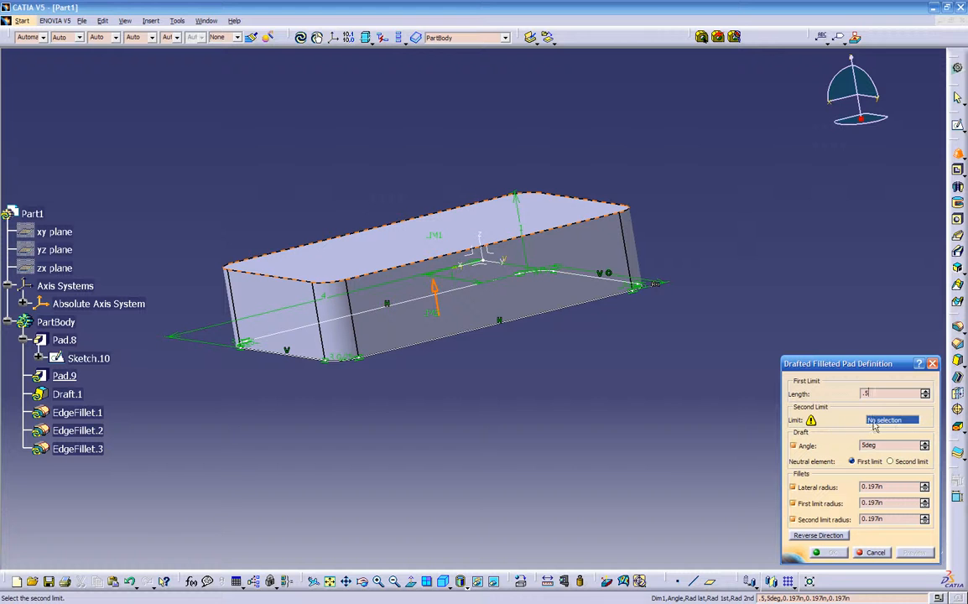
middle_click_drag(633, 391, 567, 386)
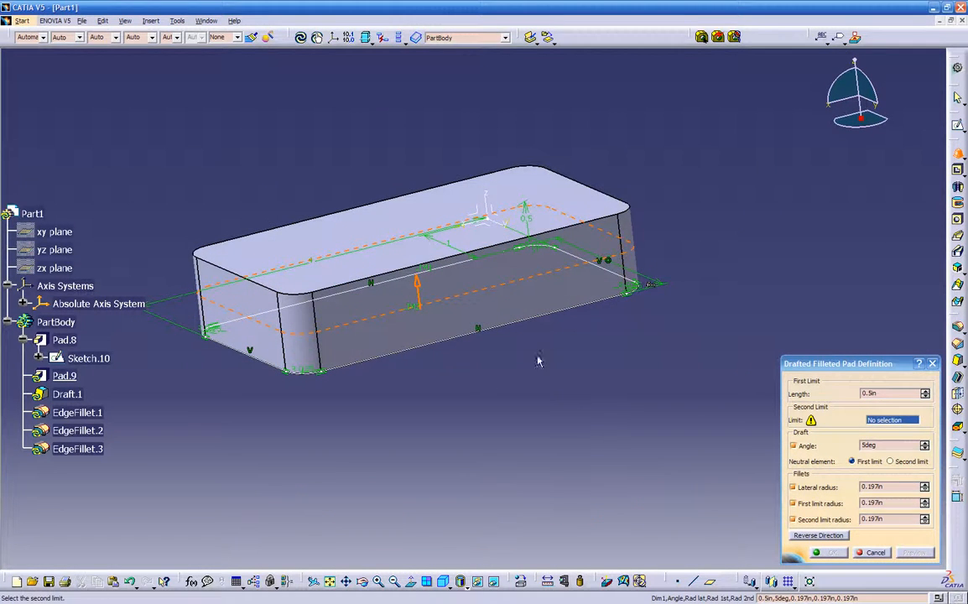
Use the existing pad's top face as the second limit and flip the first limit's direction downward
left_click(538, 193)
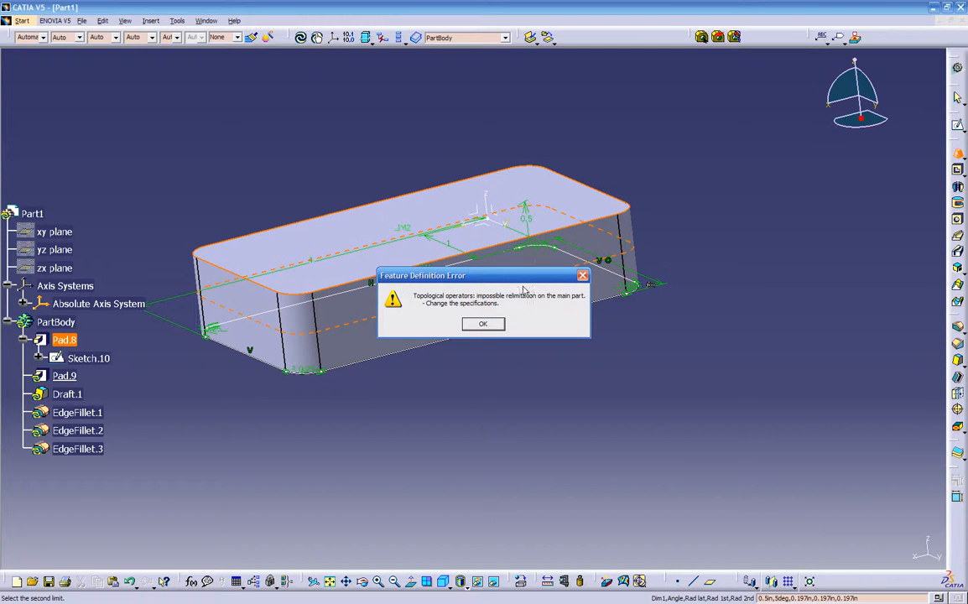
key("Return")
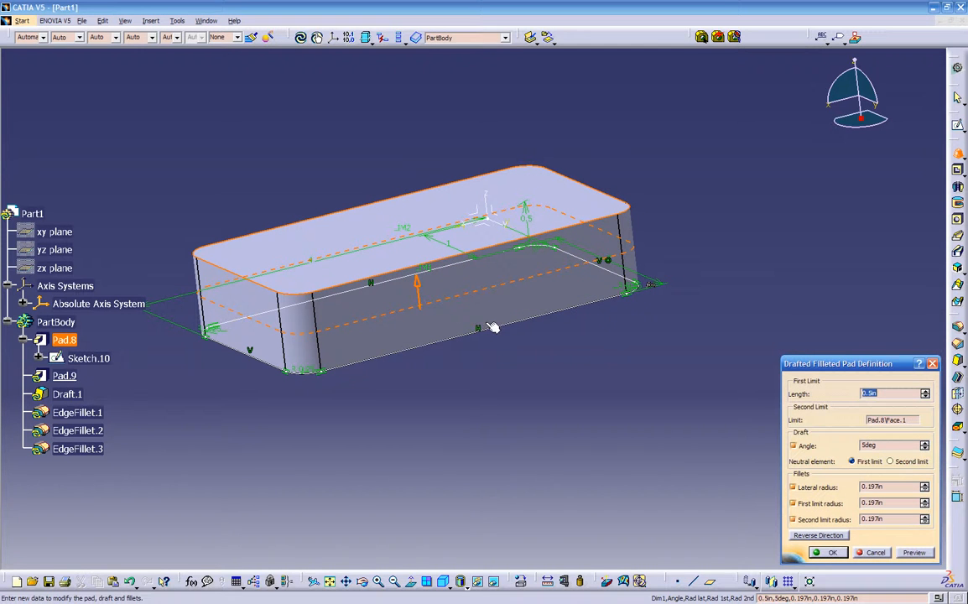
left_click(419, 288)
middle_click_drag(502, 459, 636, 413)
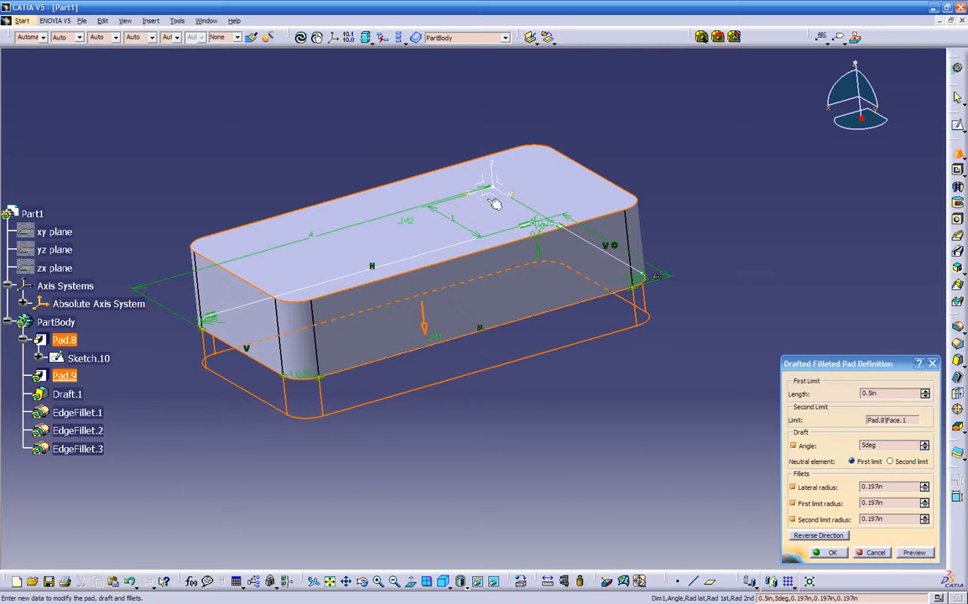
middle_click_drag(506, 245, 558, 328)
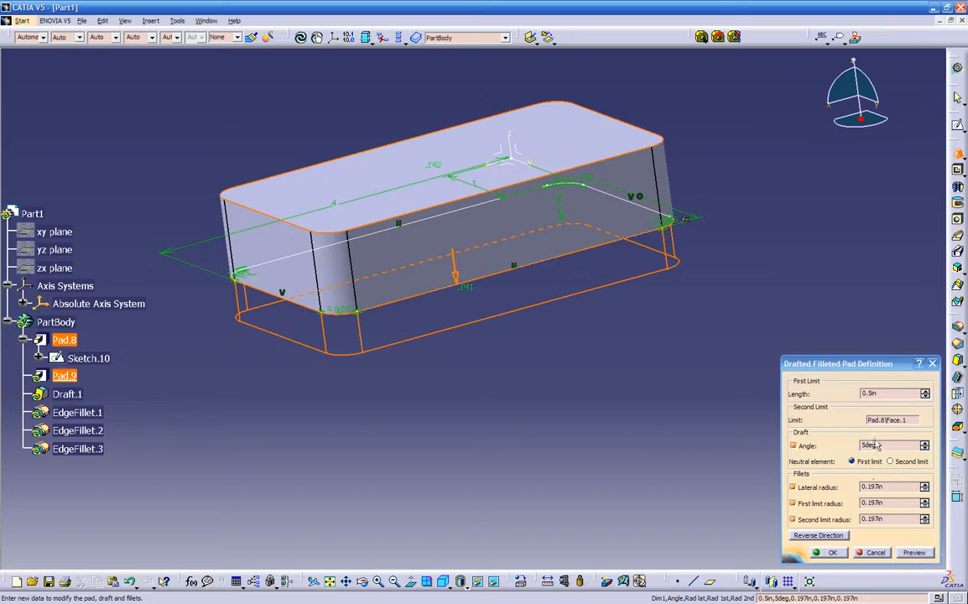
Set the drafted filleted pad's draft angle to 7 deg and preview its side profile
left_click(801, 446)
type("7")
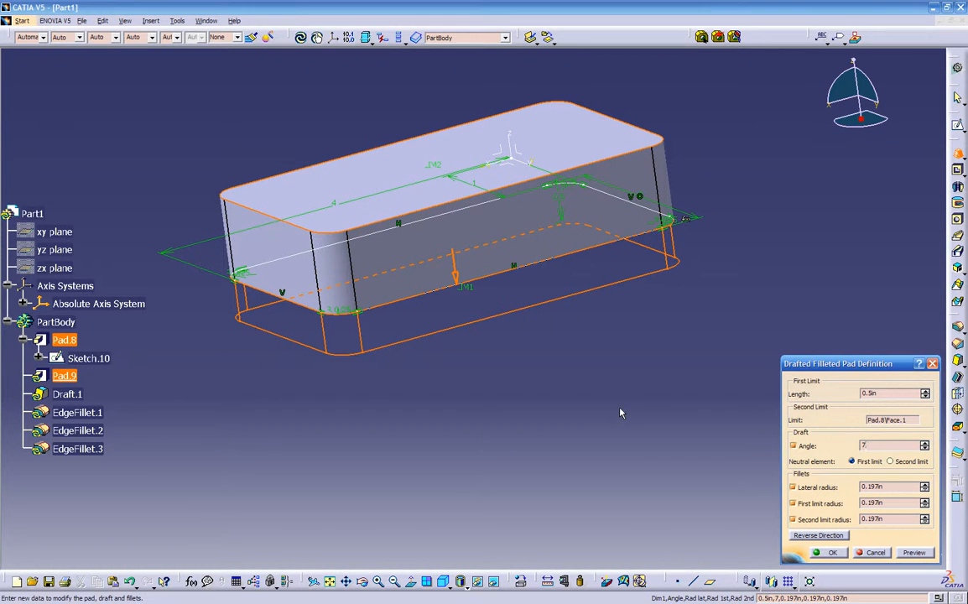
key("Return")
left_click(914, 552)
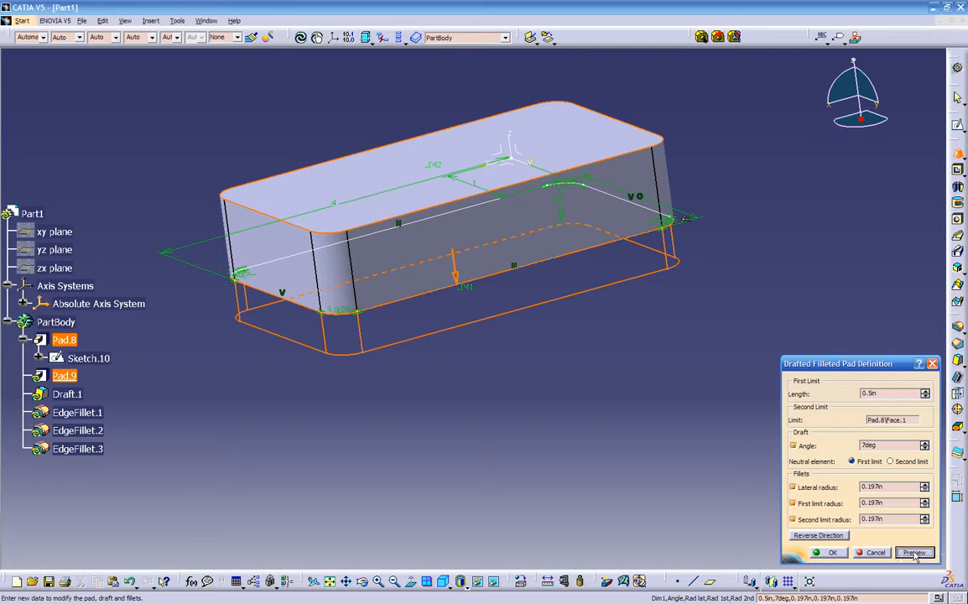
middle_click_drag(476, 380, 538, 326)
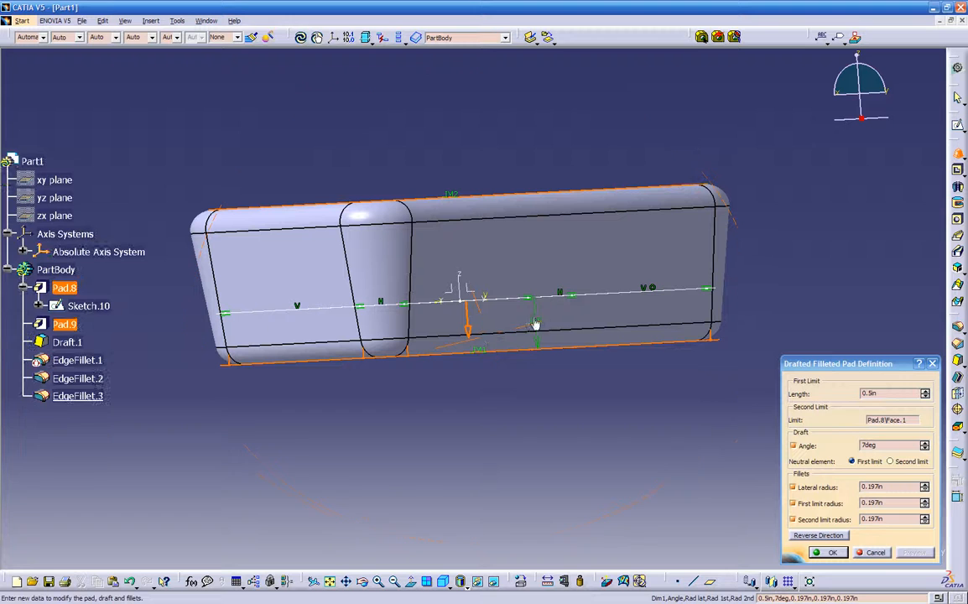
Set the drafted filleted pad's first limit length to 0.8 in and preview the updated shape
double_click(538, 325)
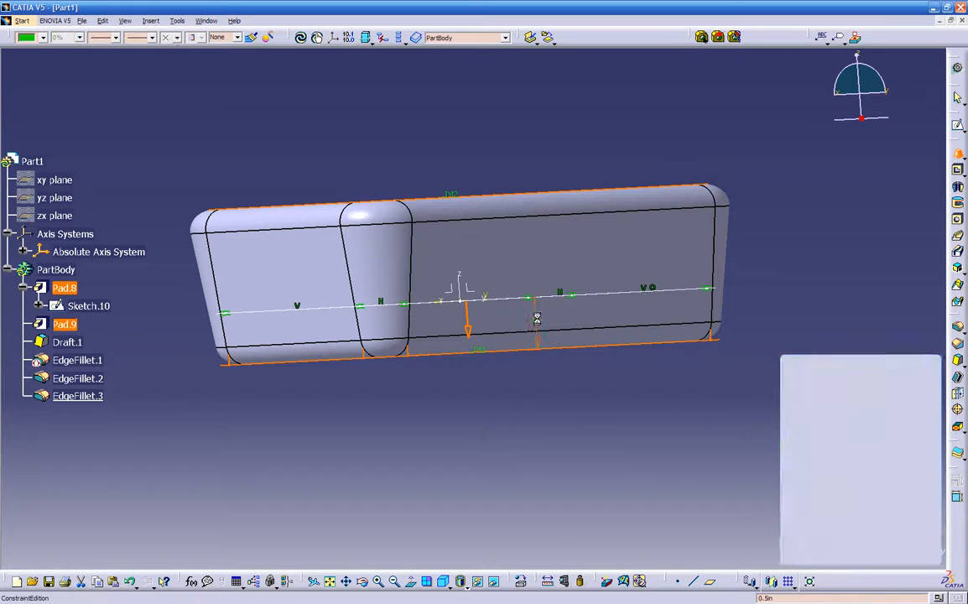
type(".8in")
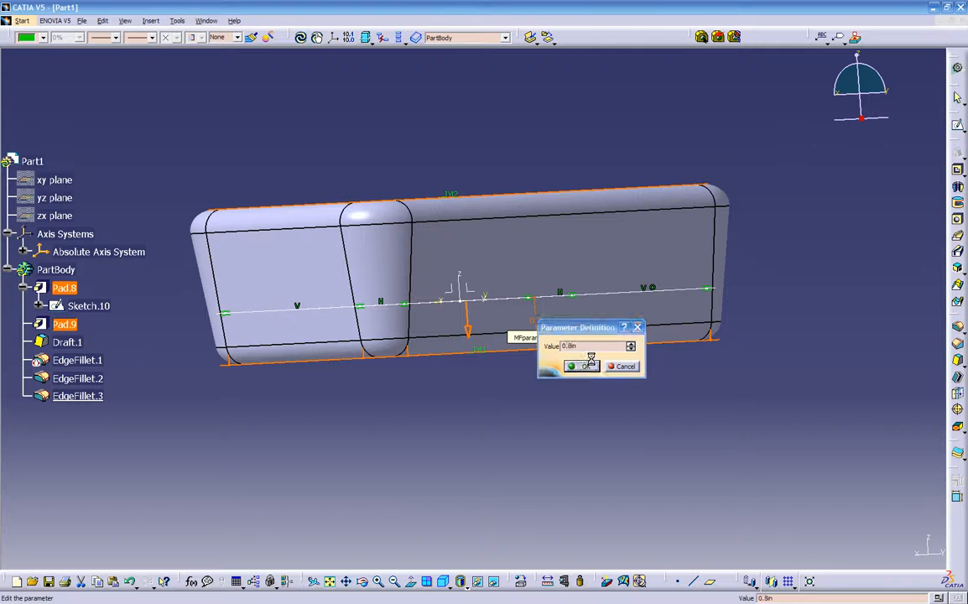
left_click(581, 366)
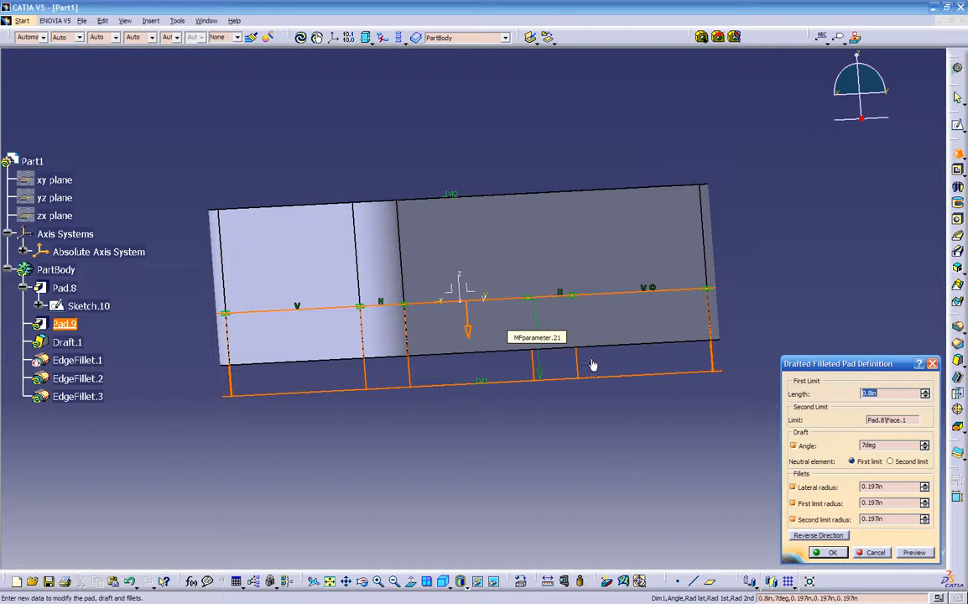
left_click(927, 552)
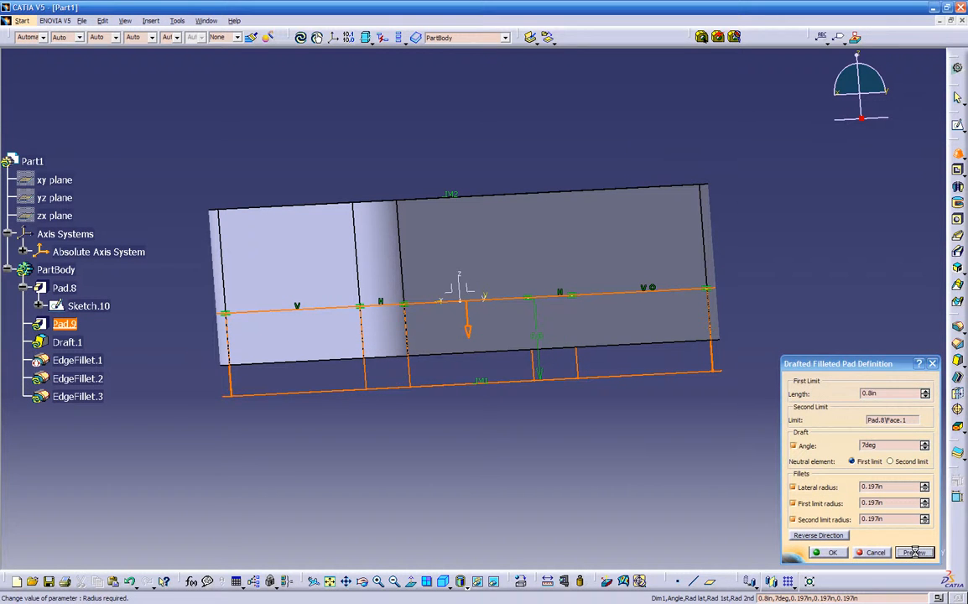
middle_click_drag(562, 453, 585, 472)
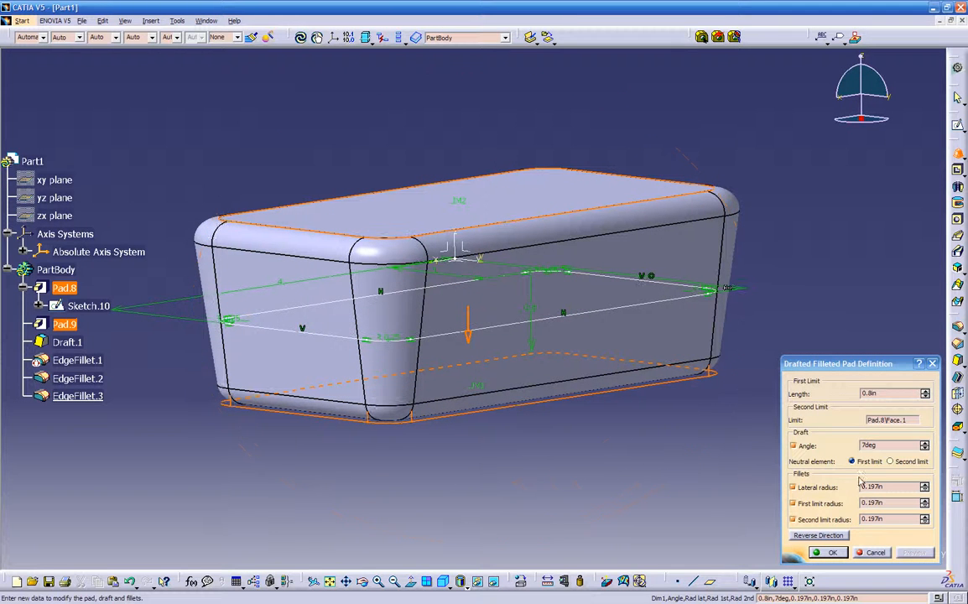
Set the lateral radius to 0.2 in, first limit radius to 0.3 in and second limit radius to 0.05 in, and create the drafted filleted pad
left_click_drag(892, 487, 818, 487)
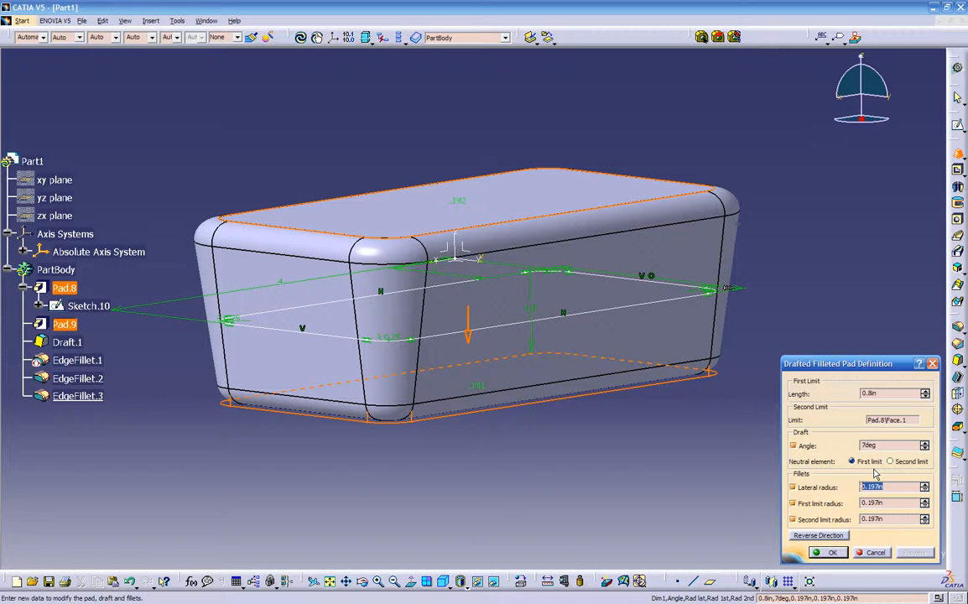
type("0.2")
key("Tab")
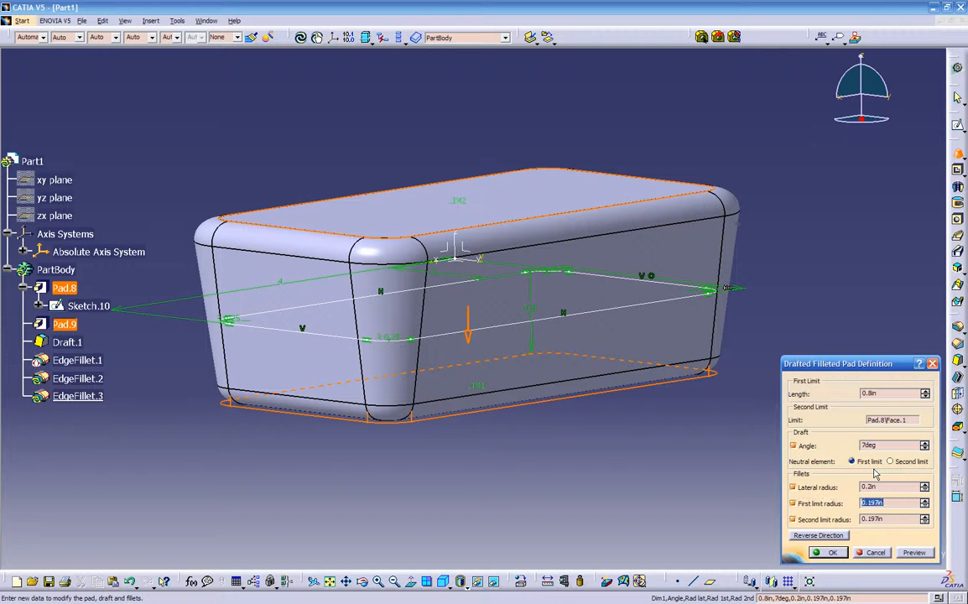
type("0.3")
key("Tab")
type(".0")
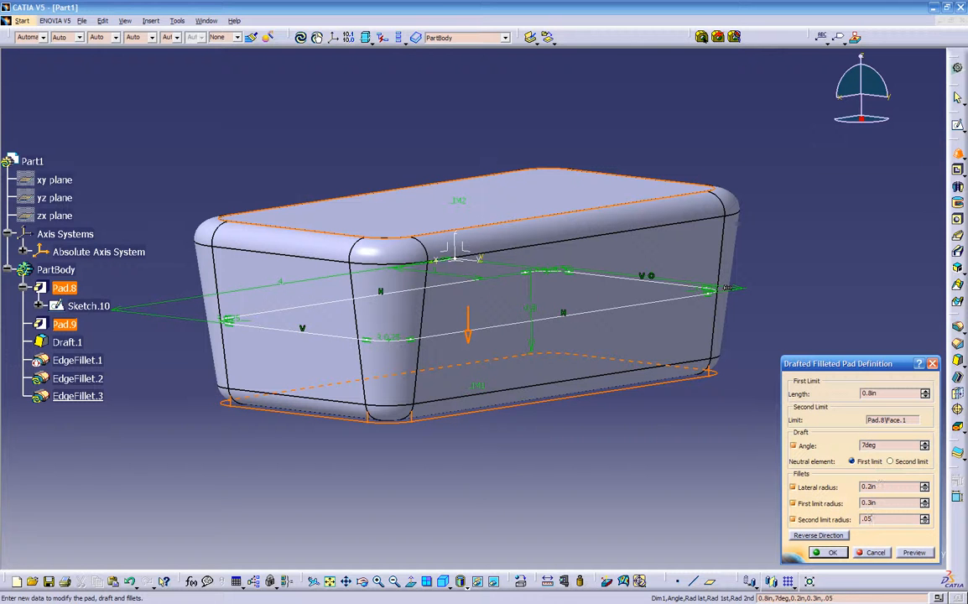
type("5")
left_click(839, 552)
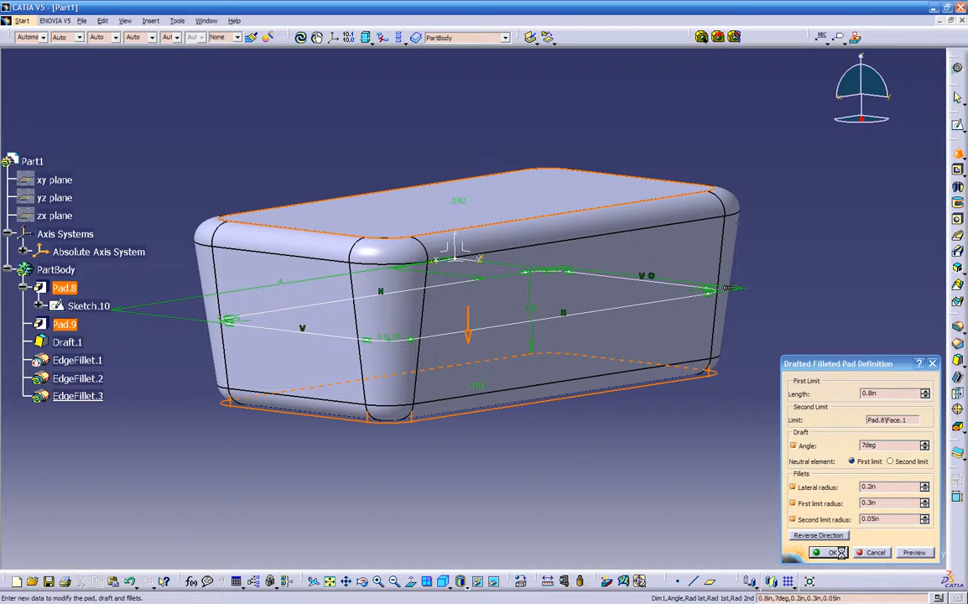
left_click(839, 552)
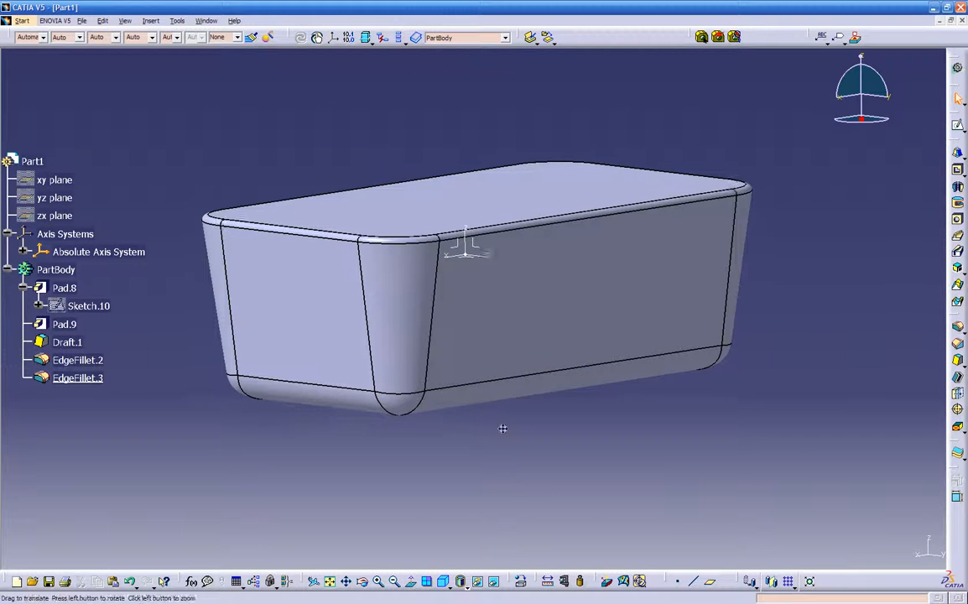
left_click(480, 363)
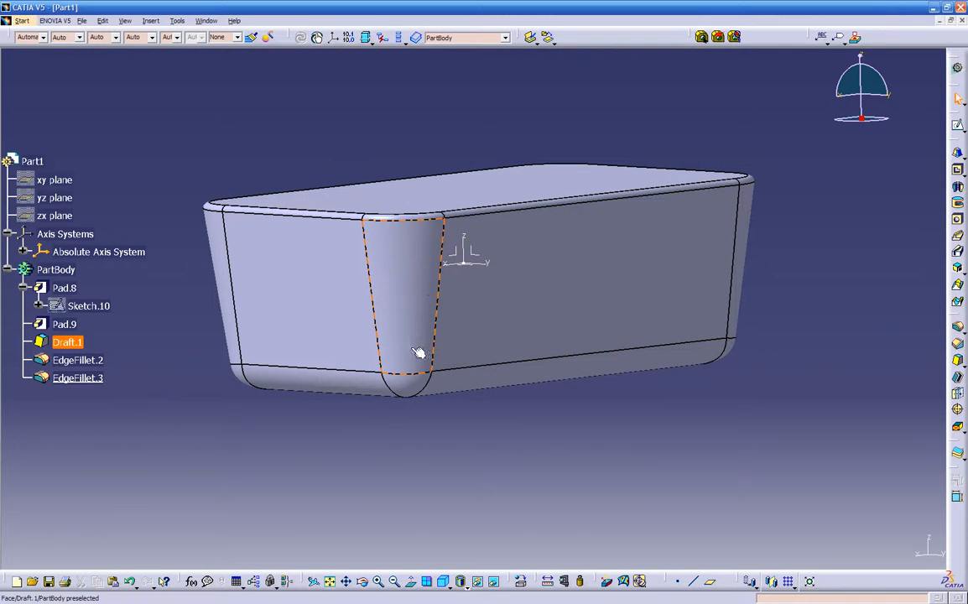
middle_click_drag(480, 363, 546, 199)
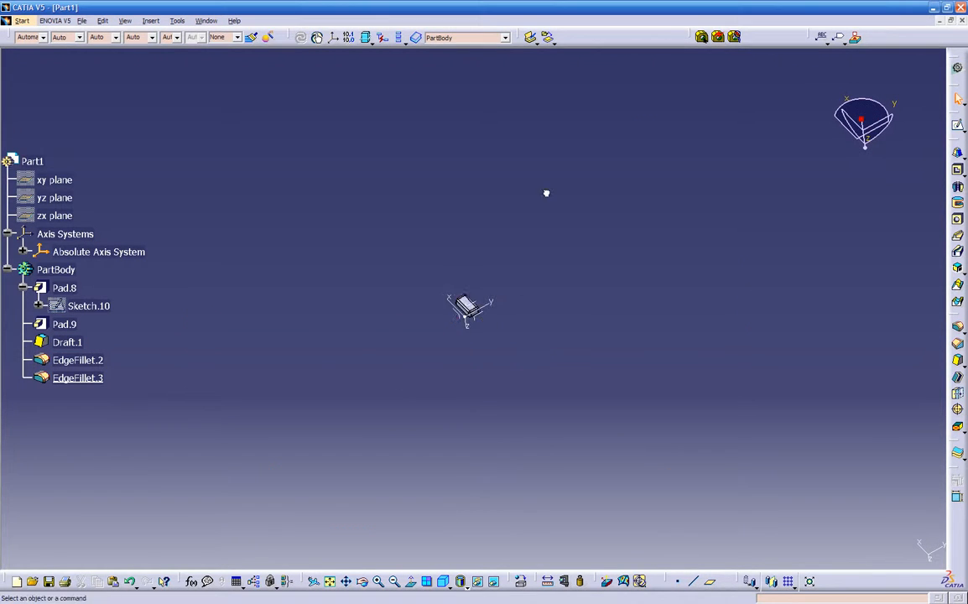
Set the draft angle of the filleted pad's side faces to 15 deg and apply the change
middle_click_drag(523, 340, 391, 398)
middle_click_drag(381, 254, 680, 392)
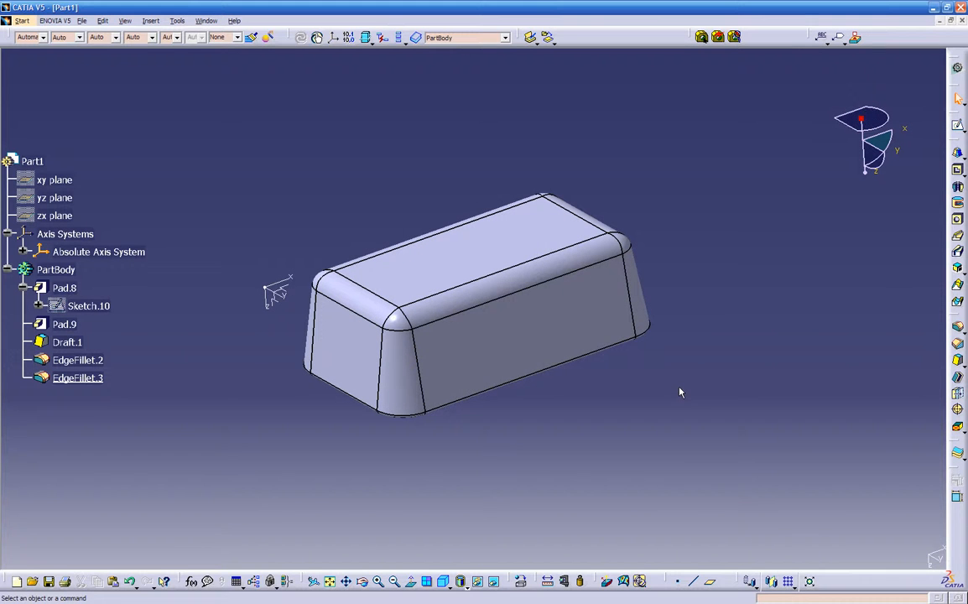
double_click(527, 336)
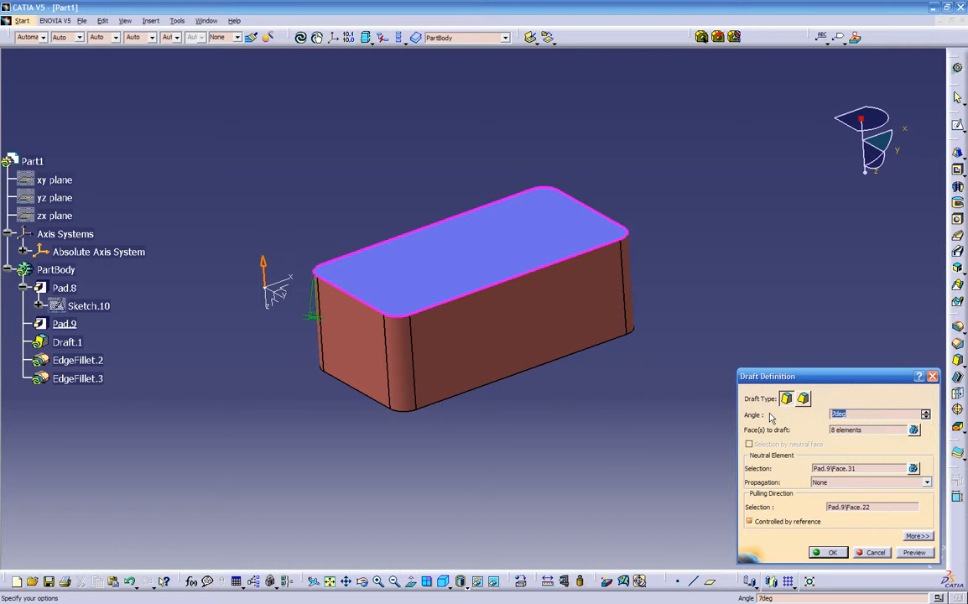
type("15")
left_click(913, 555)
left_click(836, 554)
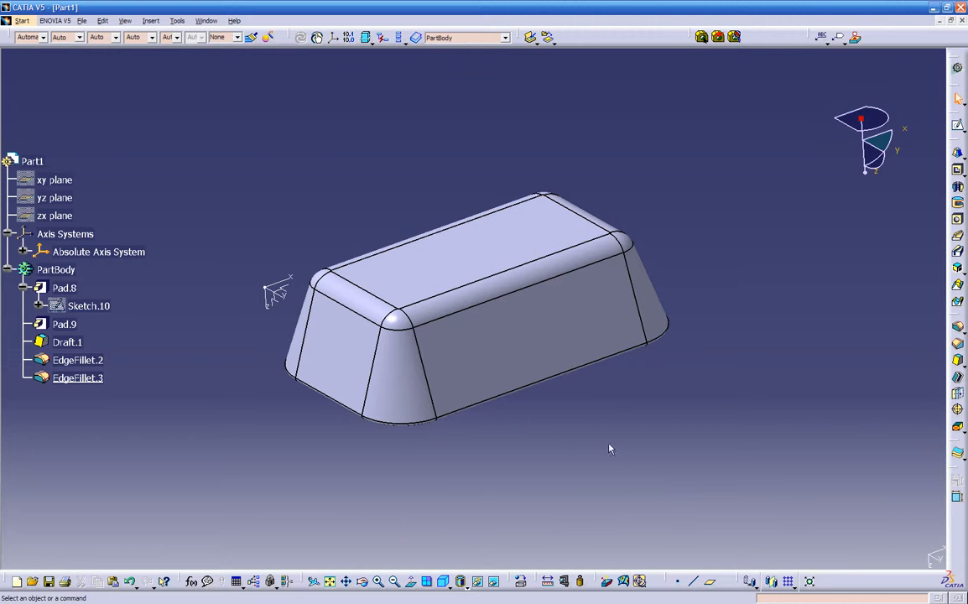
Try a 0.5 in radius on the pad's top edge fillet and apply 0.35 in instead
middle_click_drag(543, 502, 535, 375)
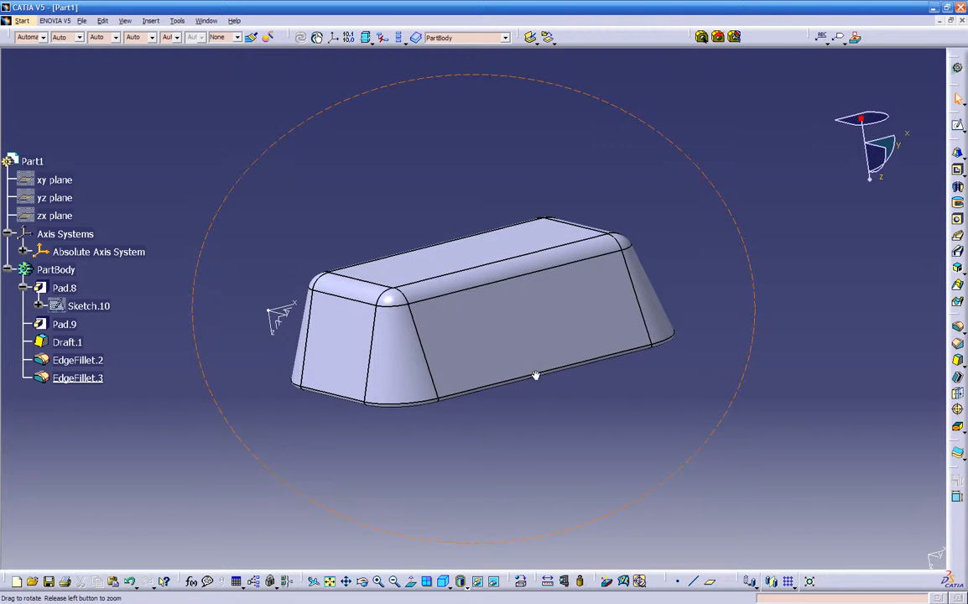
double_click(78, 360)
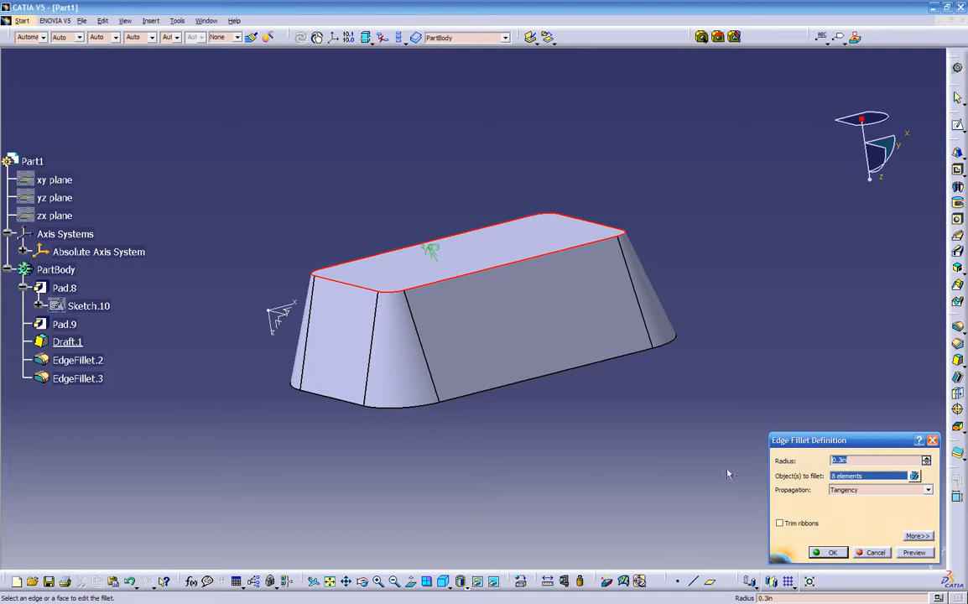
type(".5")
left_click(908, 554)
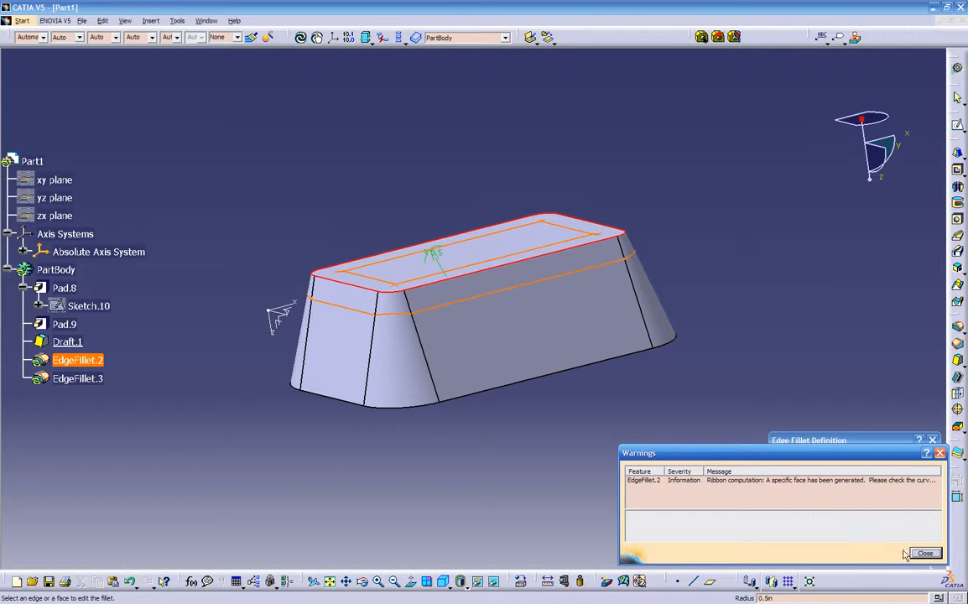
left_click(913, 554)
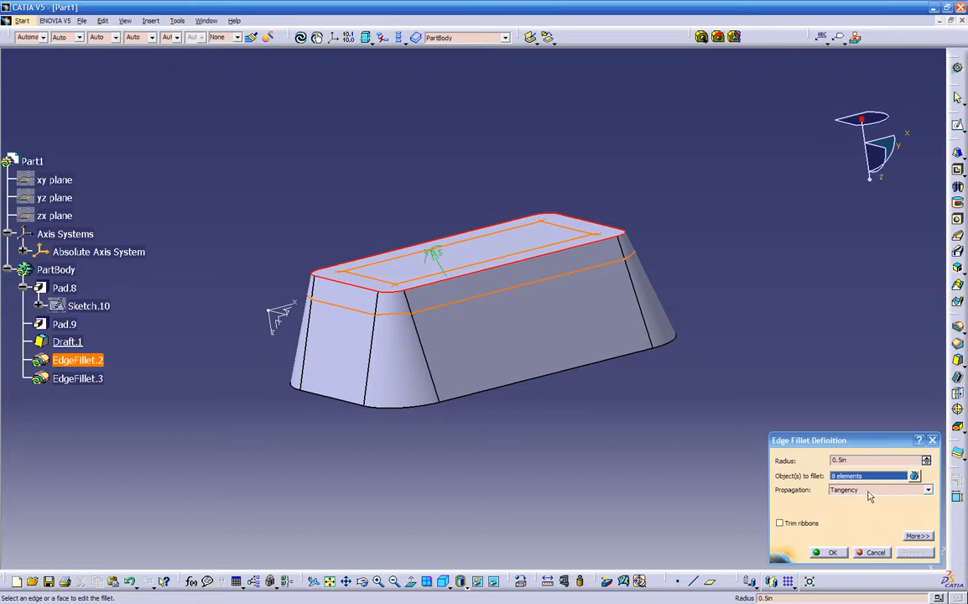
type(".35")
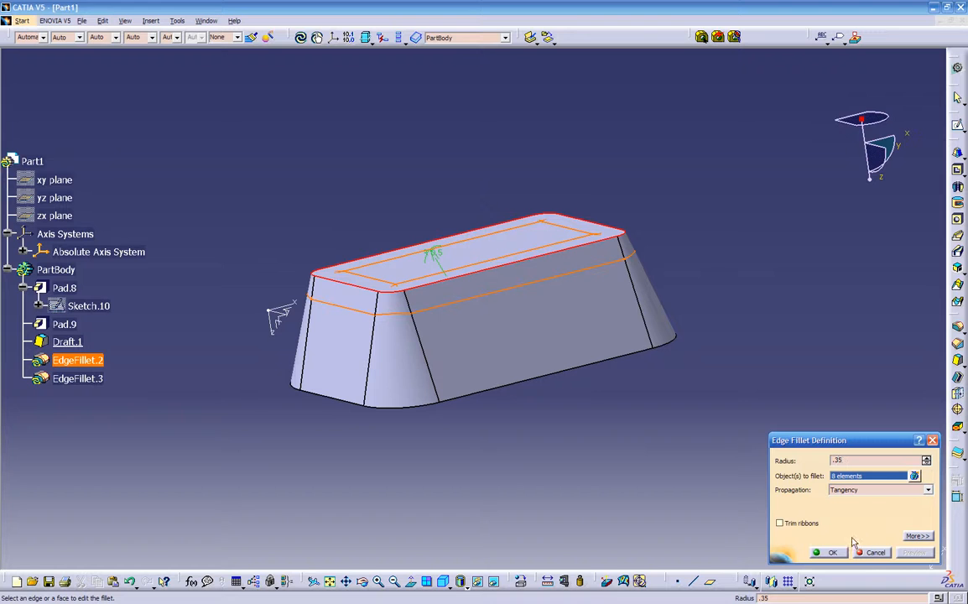
key("Return")
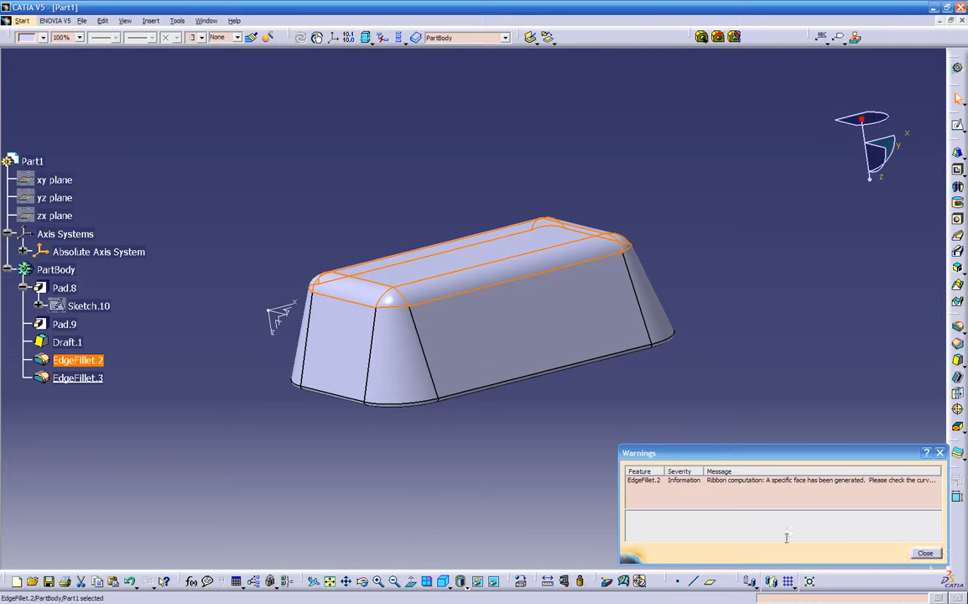
left_click(920, 553)
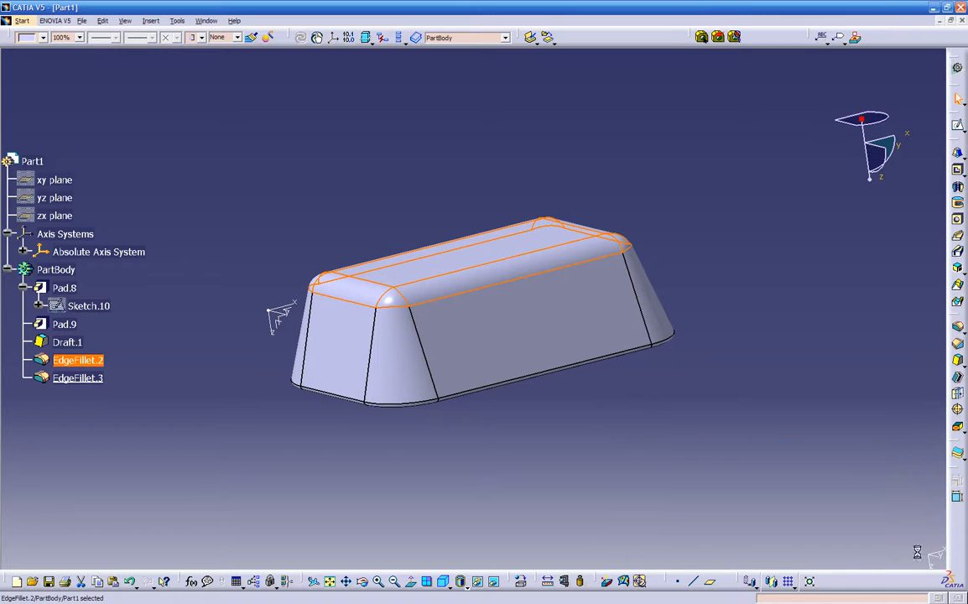
Set the top edge fillet's radius to 0.25 in and apply the change
double_click(445, 289)
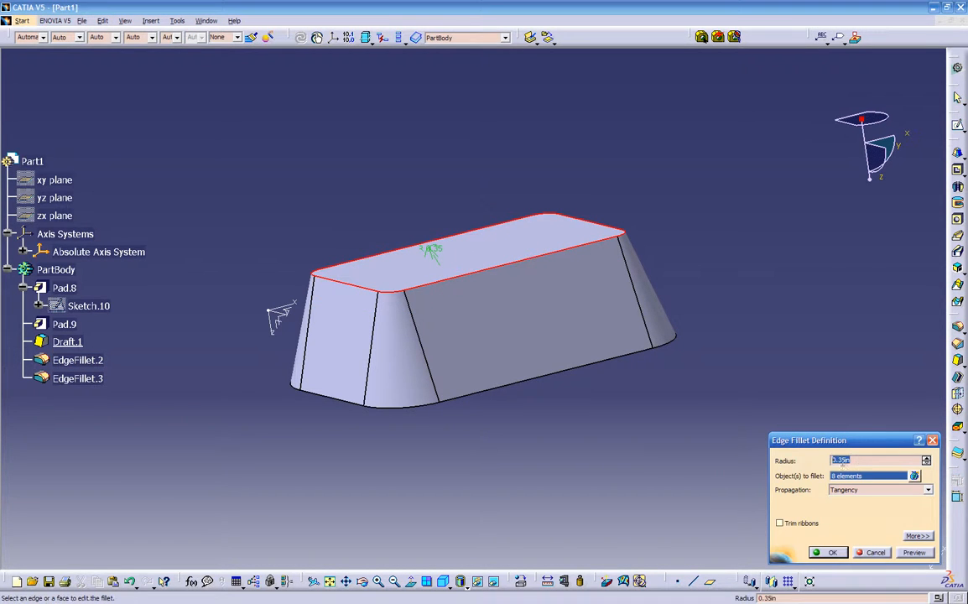
type(".3")
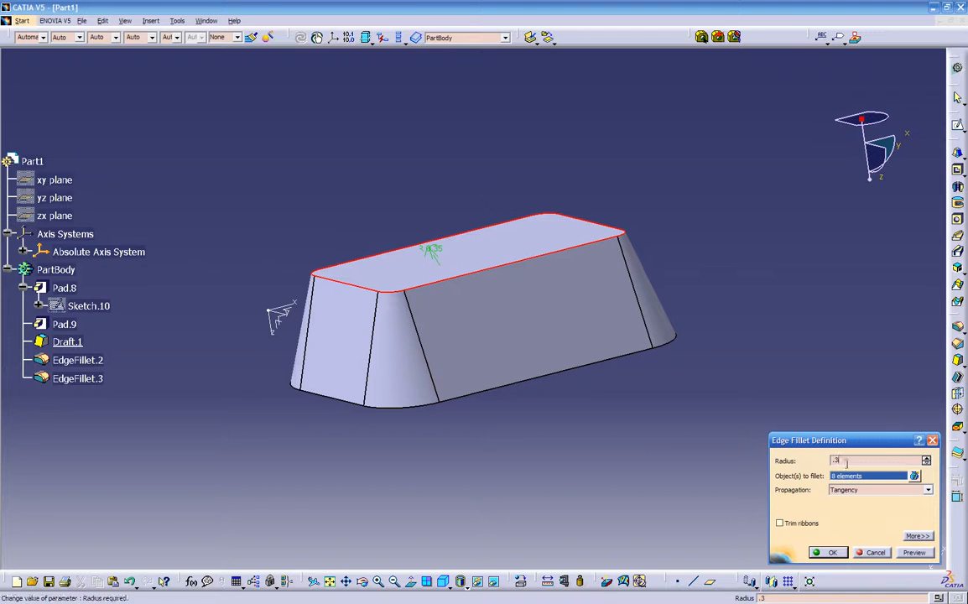
left_click(913, 553)
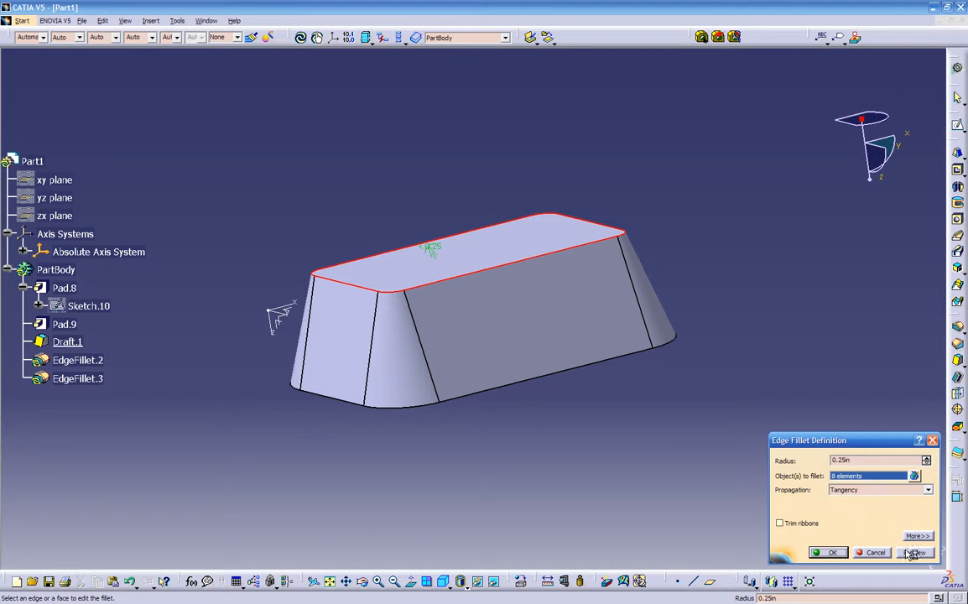
left_click(828, 553)
Set the radius of the fillet around the pad's bottom edge to 0.5 in and preview it
middle_click_drag(616, 432, 573, 324)
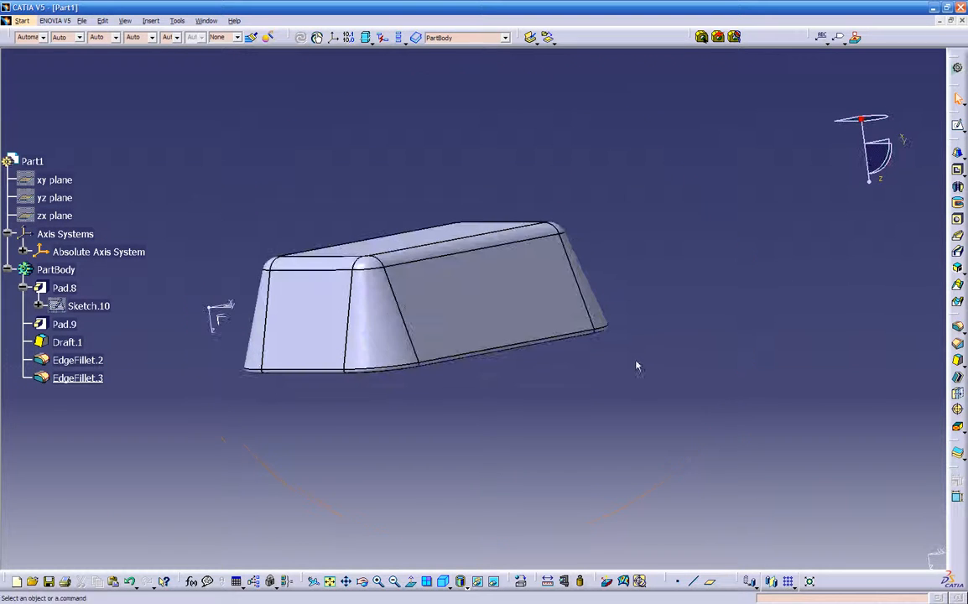
mouse_move(443, 363)
middle_mouse_down()
mouse_move(484, 406)
mouse_move(515, 209)
mouse_move(367, 313)
middle_mouse_up()
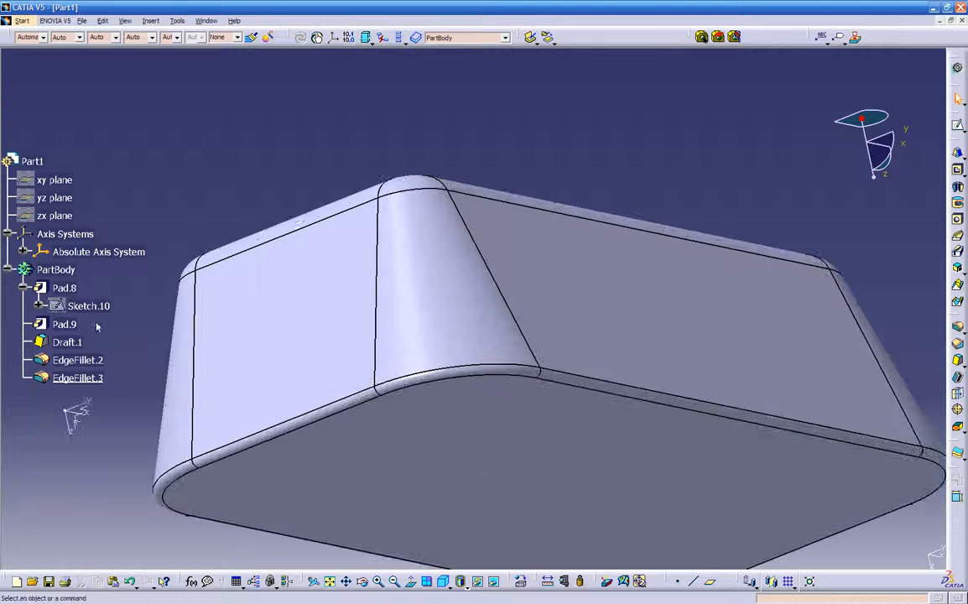
double_click(397, 383)
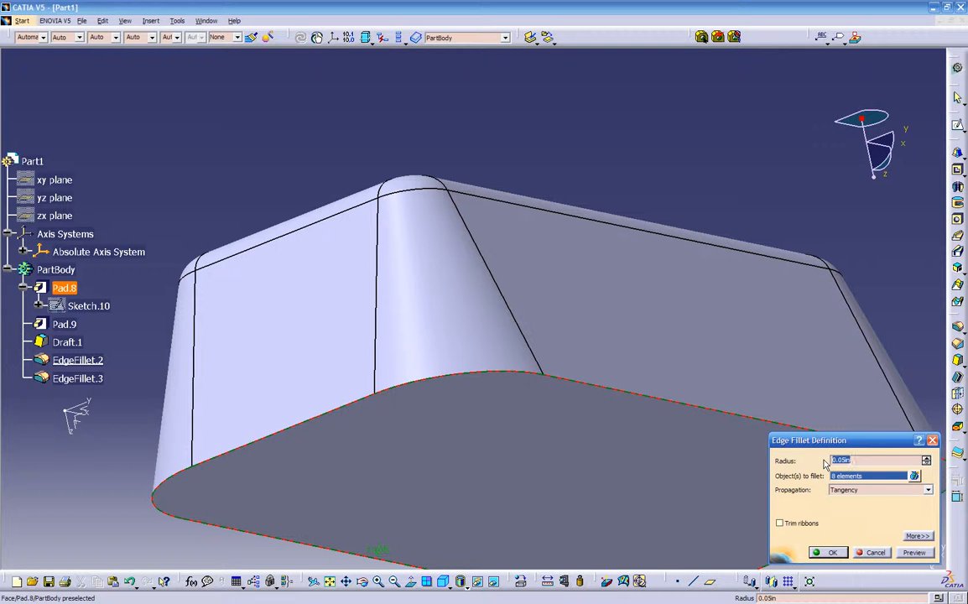
type(".5")
left_click(910, 551)
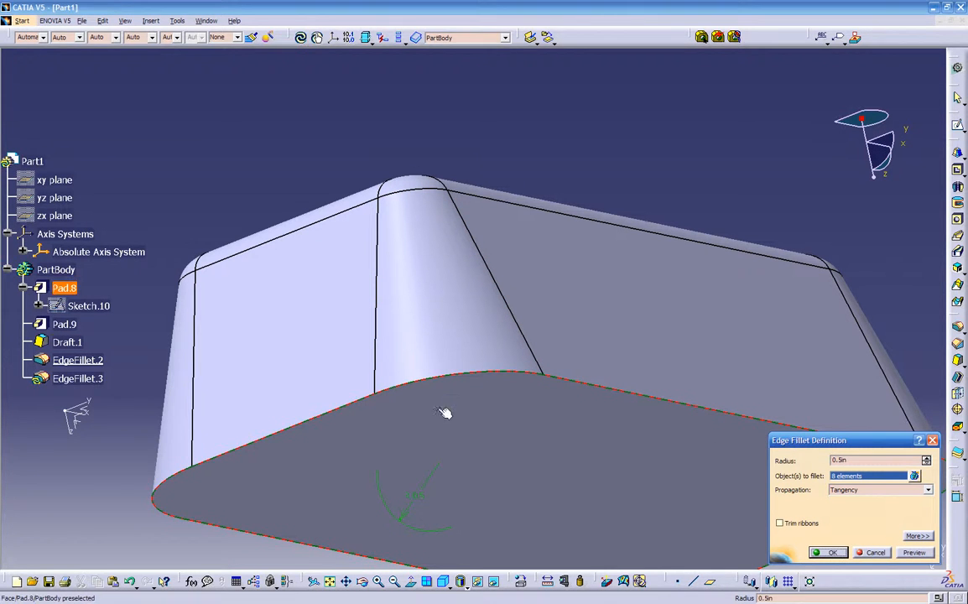
Apply the 0.5 in edge fillet with tangency propagation to the perimeter edges of the block's wider base
left_click(827, 552)
middle_click_drag(536, 314, 535, 455)
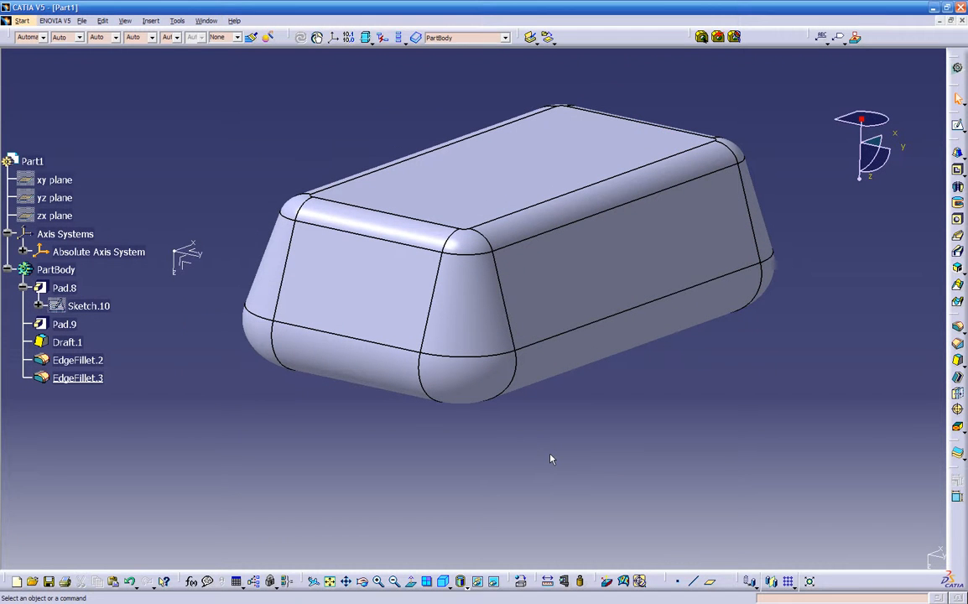
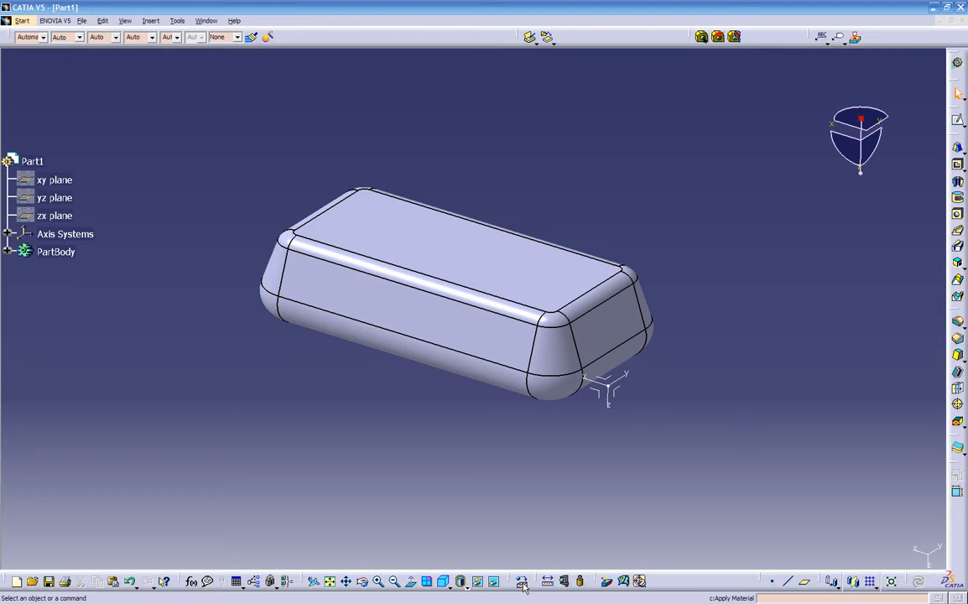
Remove the Apply Material toolbar from its dock, then display it again and dock it beside the other tools
left_click_drag(518, 582, 518, 537)
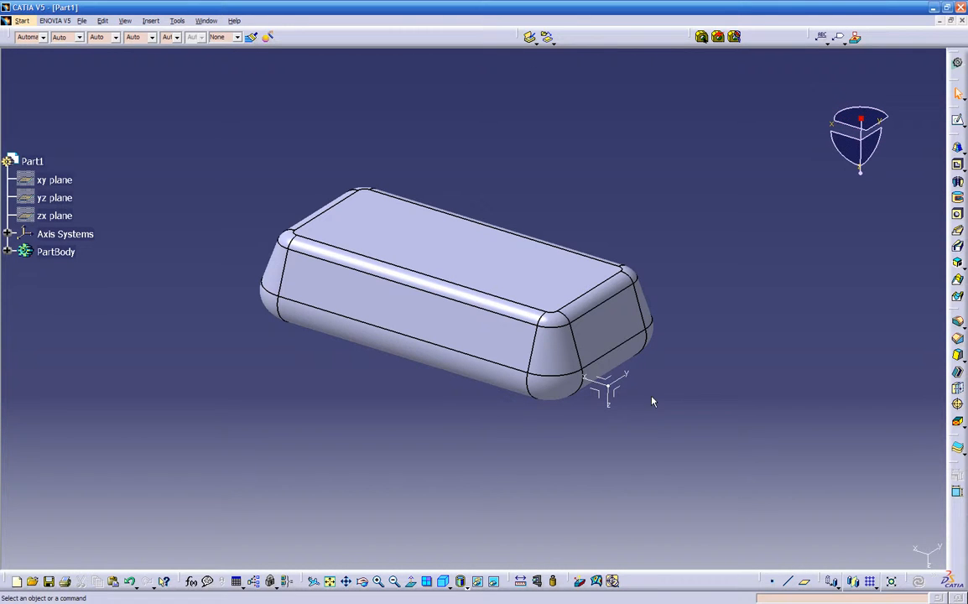
right_click(658, 582)
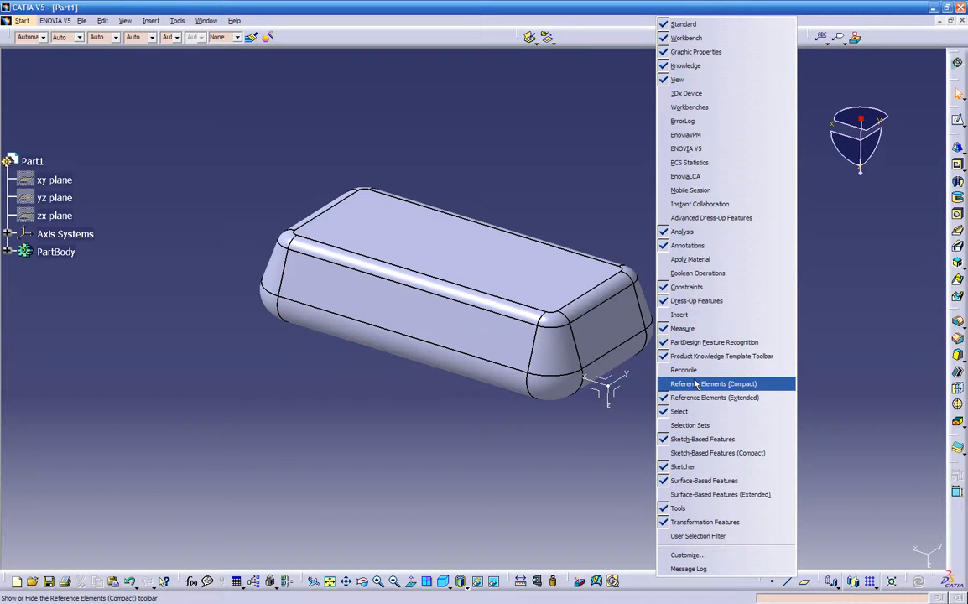
left_click(672, 265)
left_click_drag(515, 525, 646, 558)
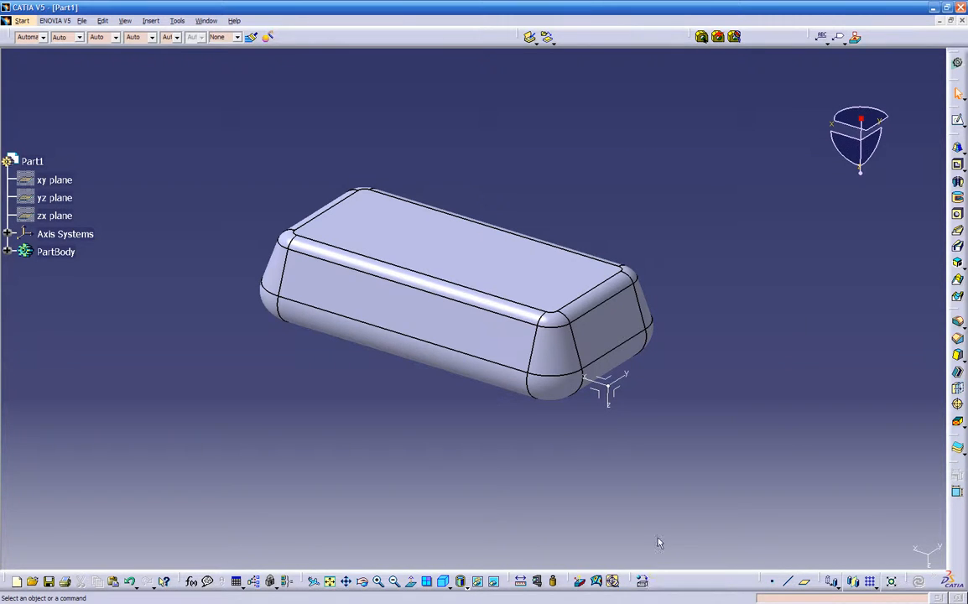
Open the default material library and switch the display mode to Shading with Material
left_click(642, 581)
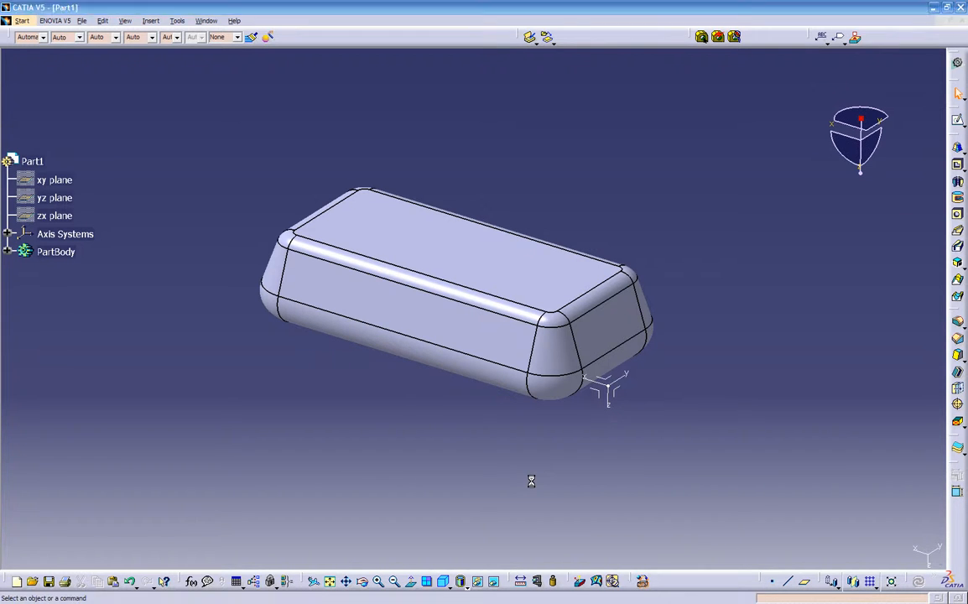
middle_click_drag(474, 488, 387, 443)
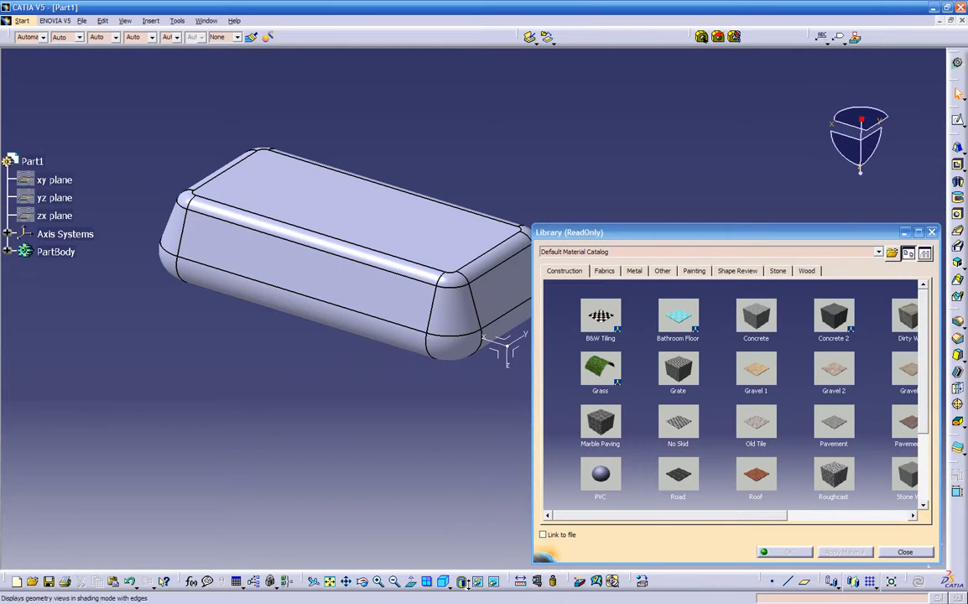
left_click(468, 589)
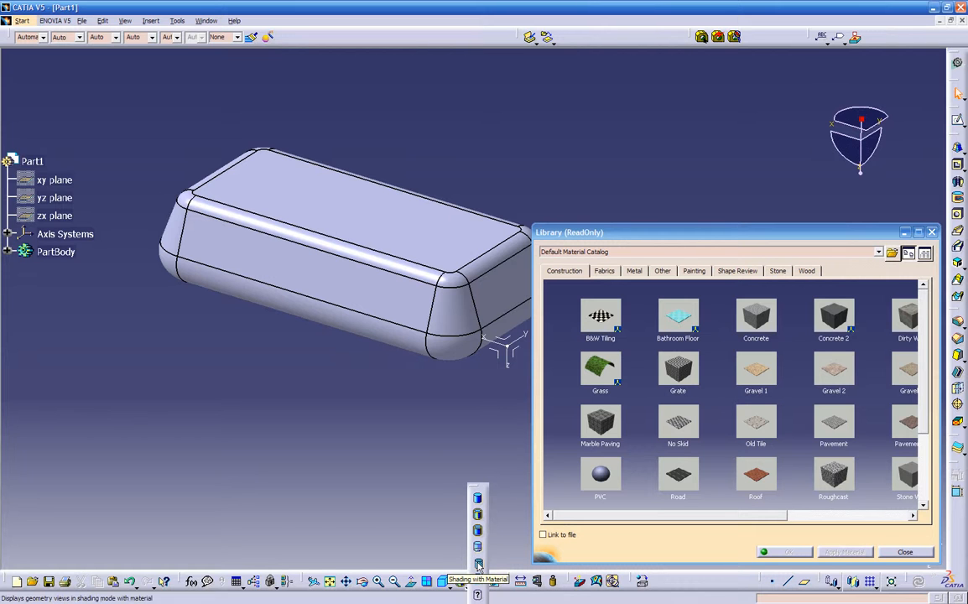
left_click(478, 565)
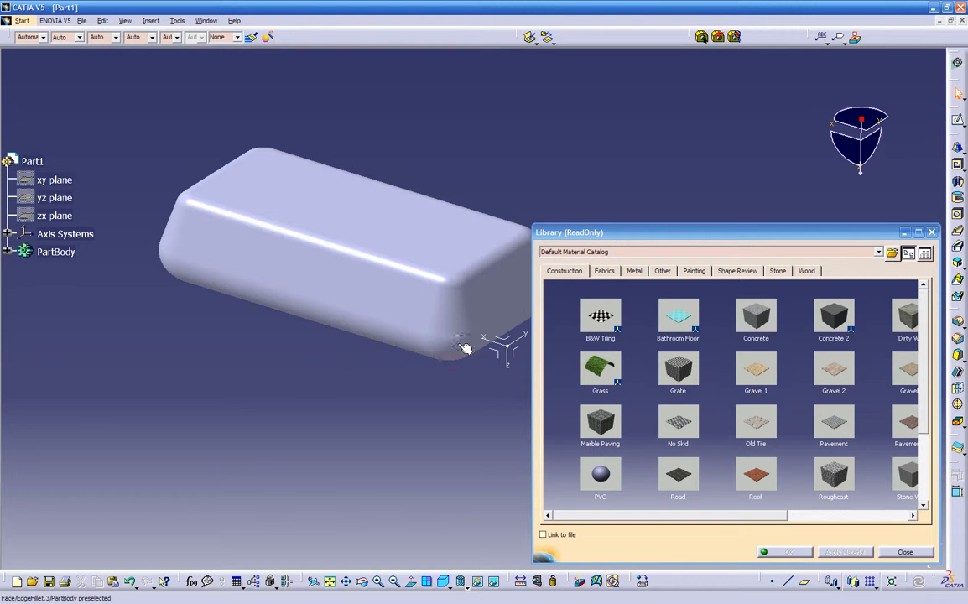
left_click_drag(640, 232, 563, 137)
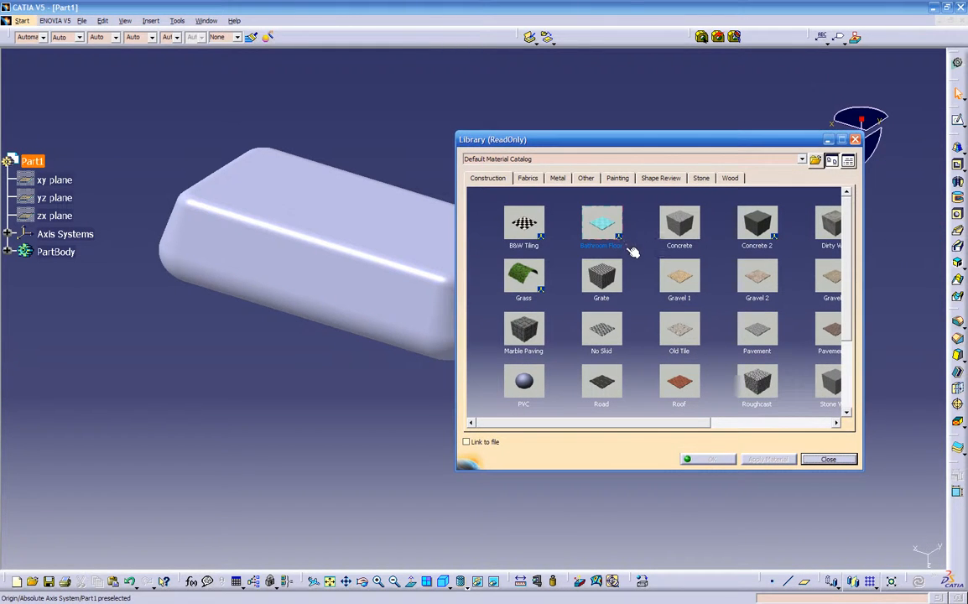
Look through the Metal, Other, Painting, Shape Review and Wood categories of the material library
left_click(557, 177)
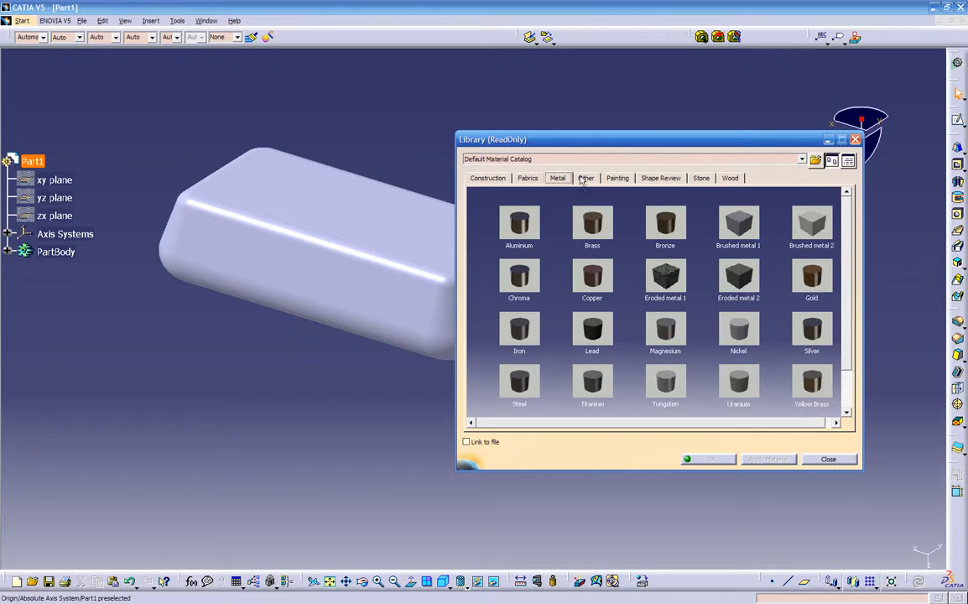
left_click(587, 178)
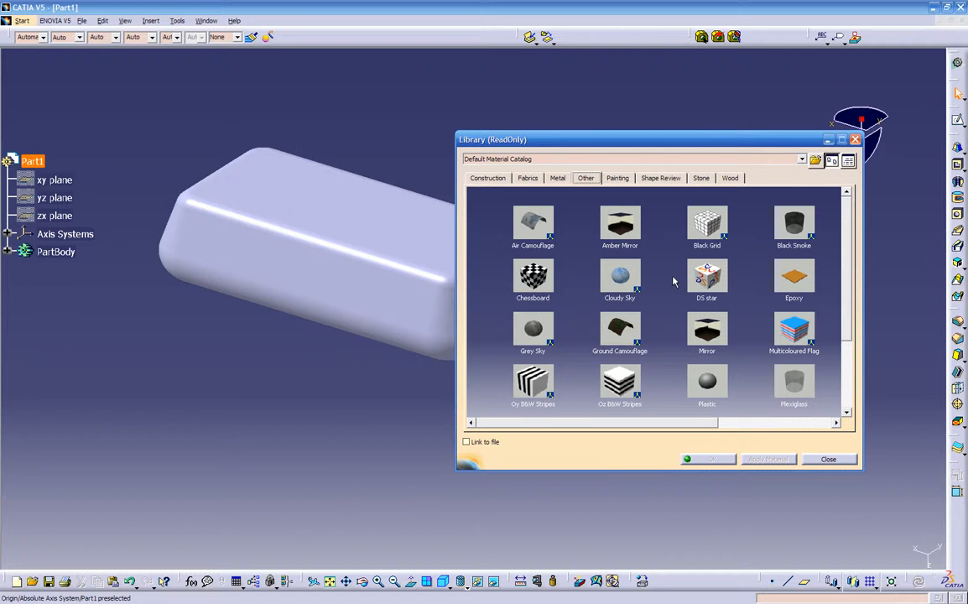
left_click(617, 180)
left_click(661, 179)
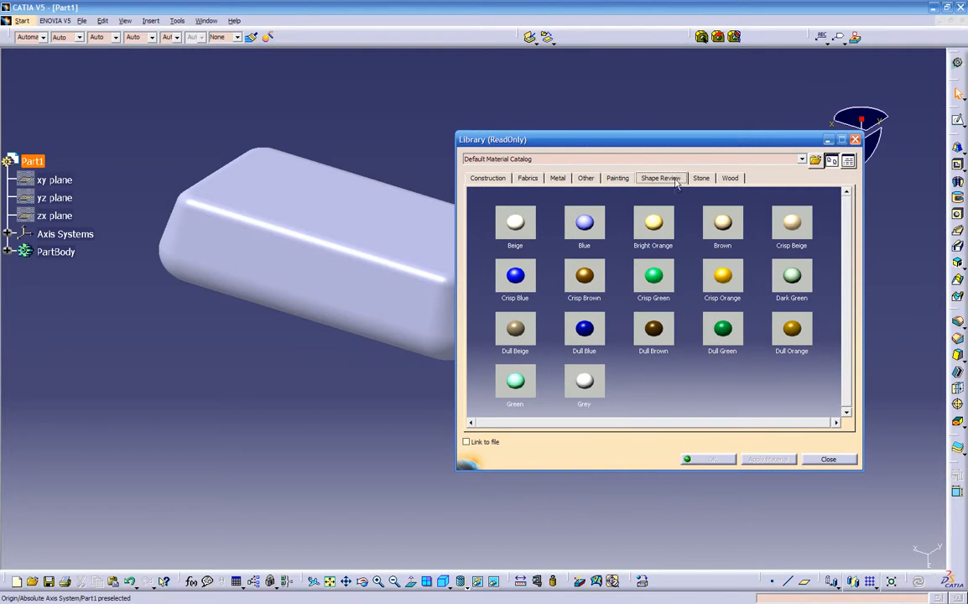
left_click(727, 179)
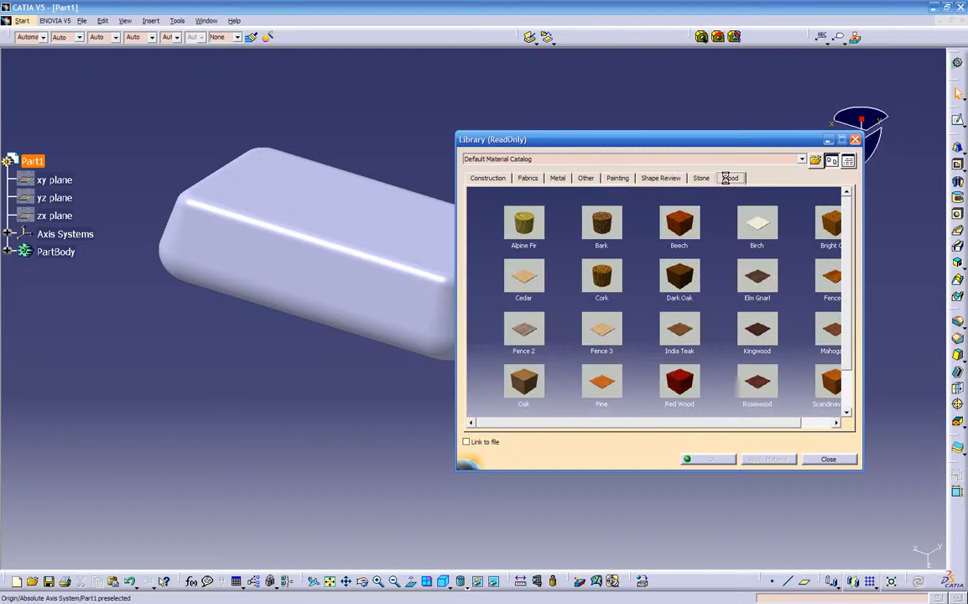
left_click(557, 181)
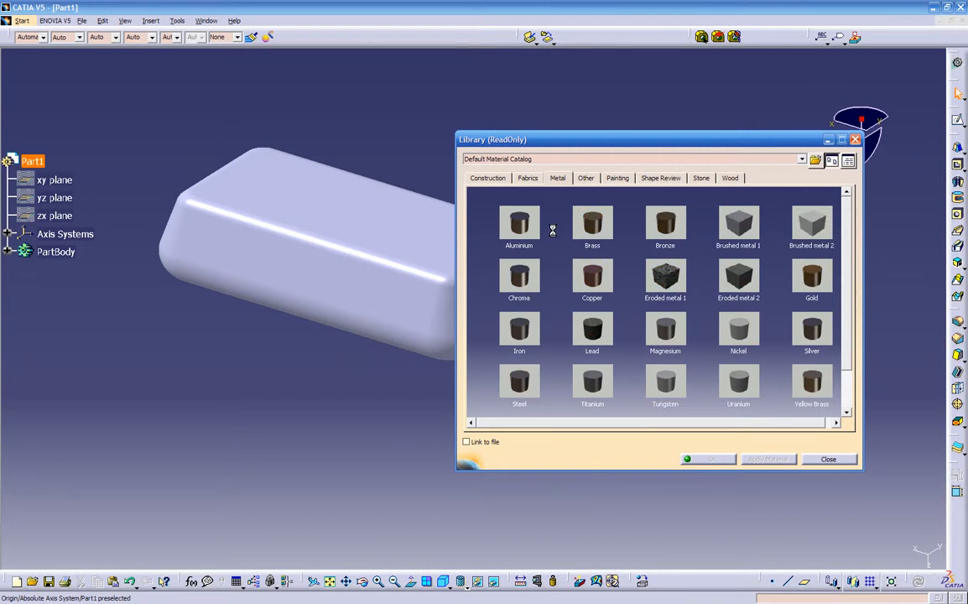
scroll(553, 235, "down", 1)
scroll(541, 209, "up", 1)
Examine the materials offered in the Construction and Fabrics categories of the library
left_click(528, 179)
left_click(504, 181)
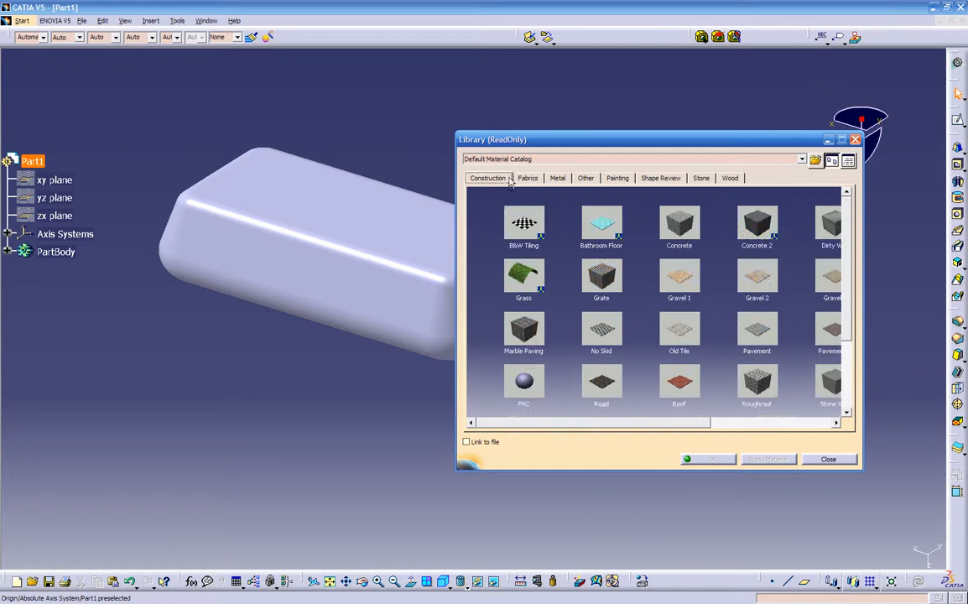
scroll(561, 226, "down", 3)
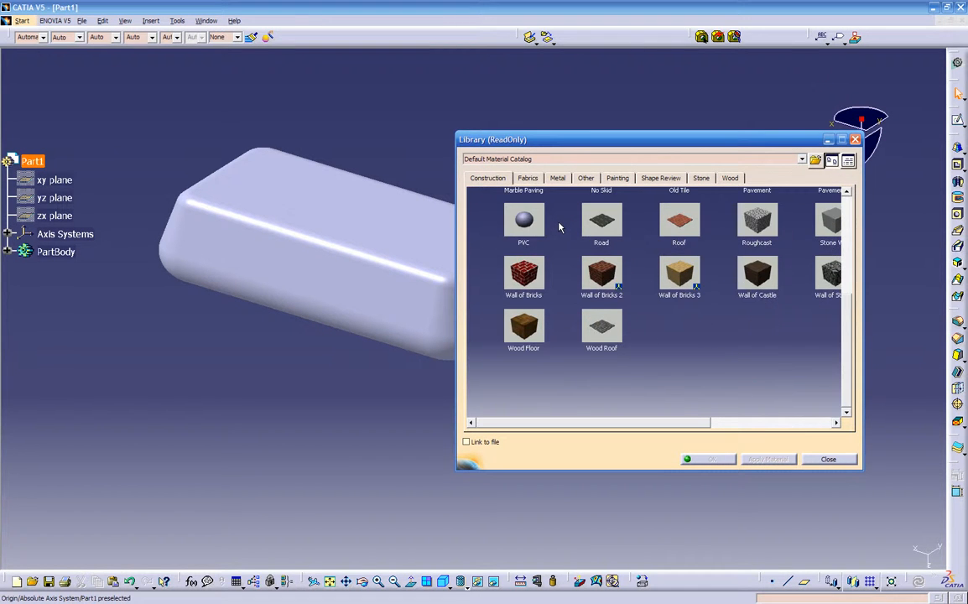
scroll(560, 226, "up", 3)
left_click_drag(684, 424, 784, 412)
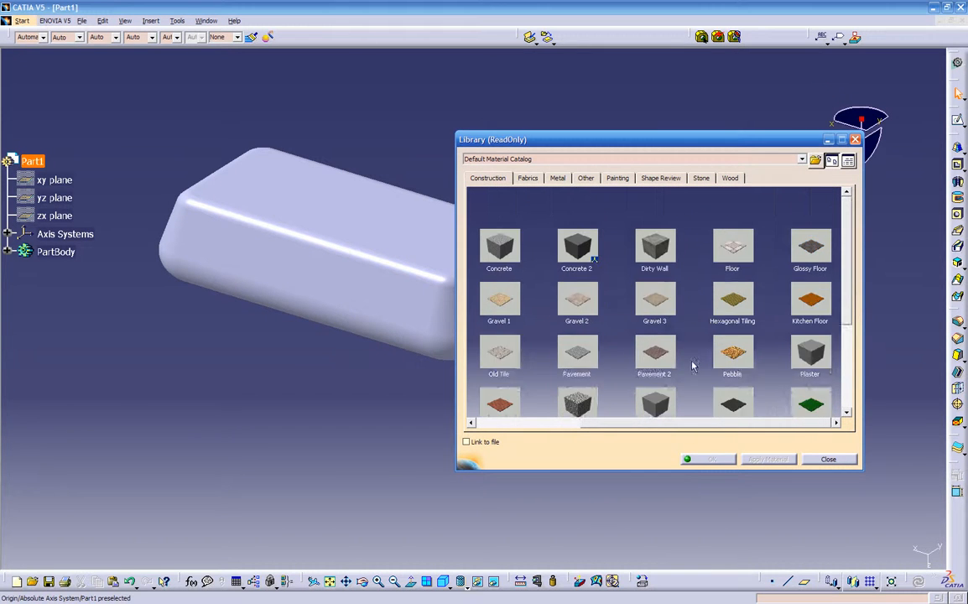
scroll(639, 250, "up", 1)
left_click(558, 179)
left_click(529, 179)
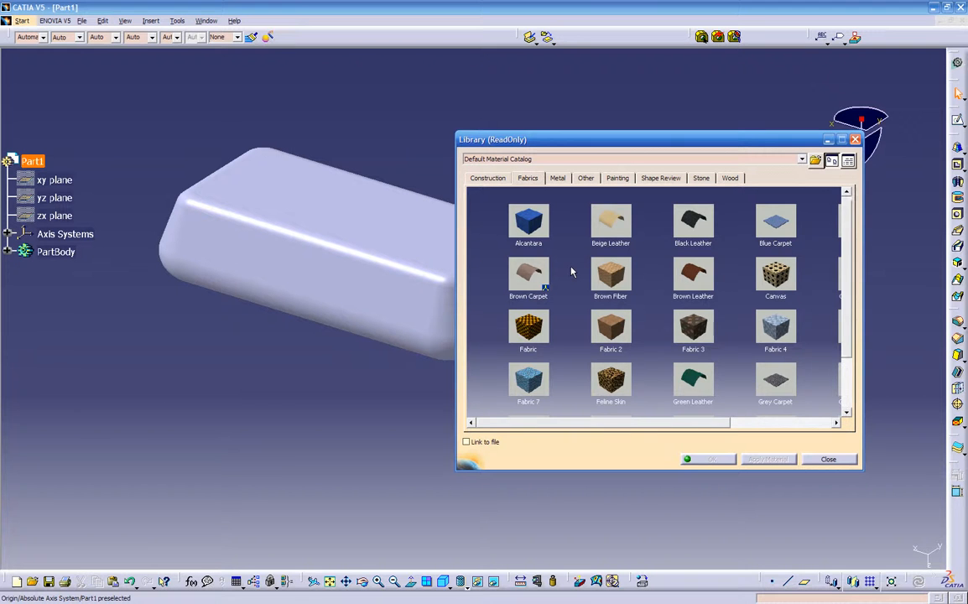
scroll(571, 270, "down", 3)
scroll(570, 272, "up", 2)
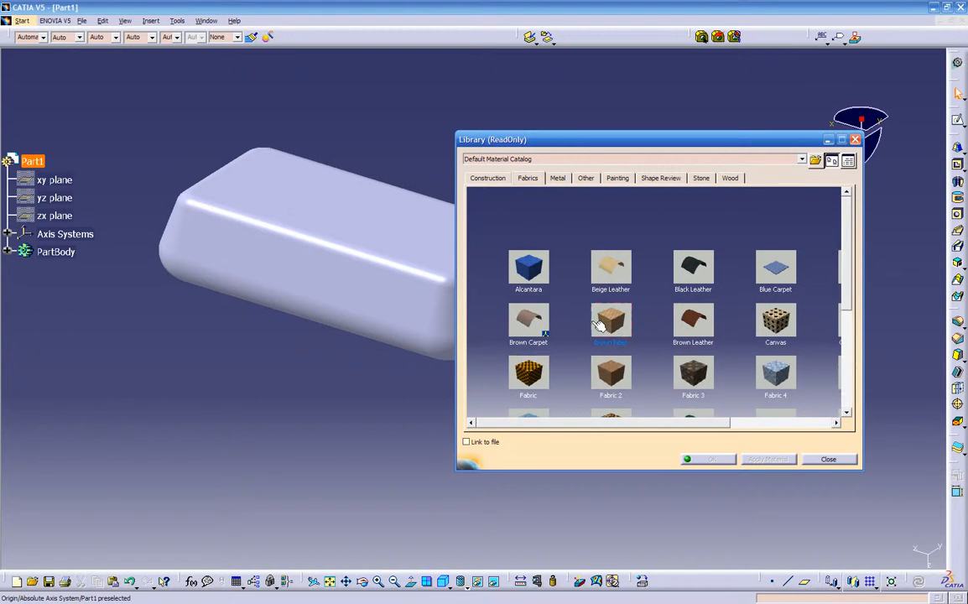
left_click_drag(663, 421, 751, 421)
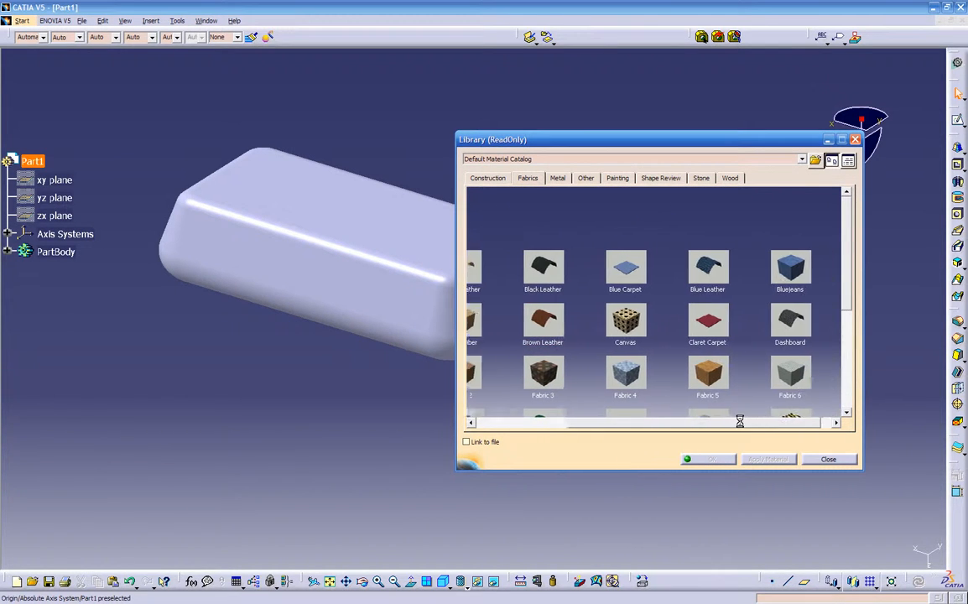
scroll(707, 383, "down", 2)
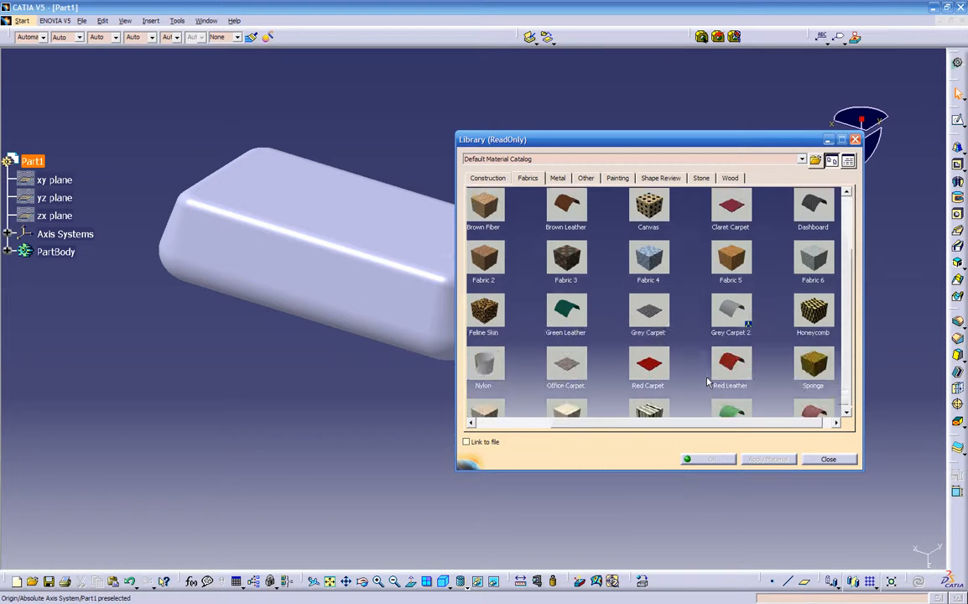
scroll(709, 382, "down", 2)
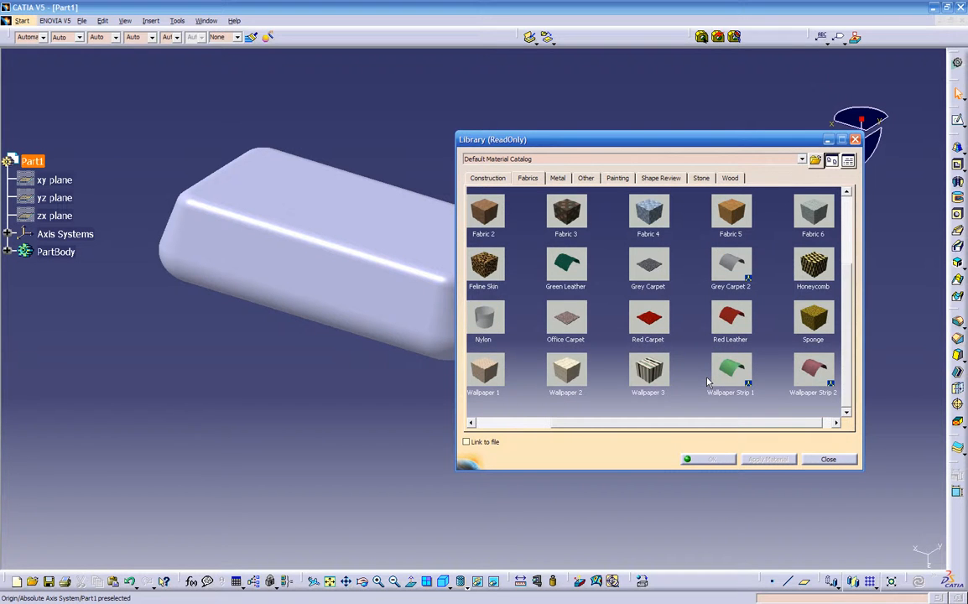
Apply the Amber Mirror material from the Other category to the PartBody and inspect it on the block
left_click(558, 178)
left_click(586, 179)
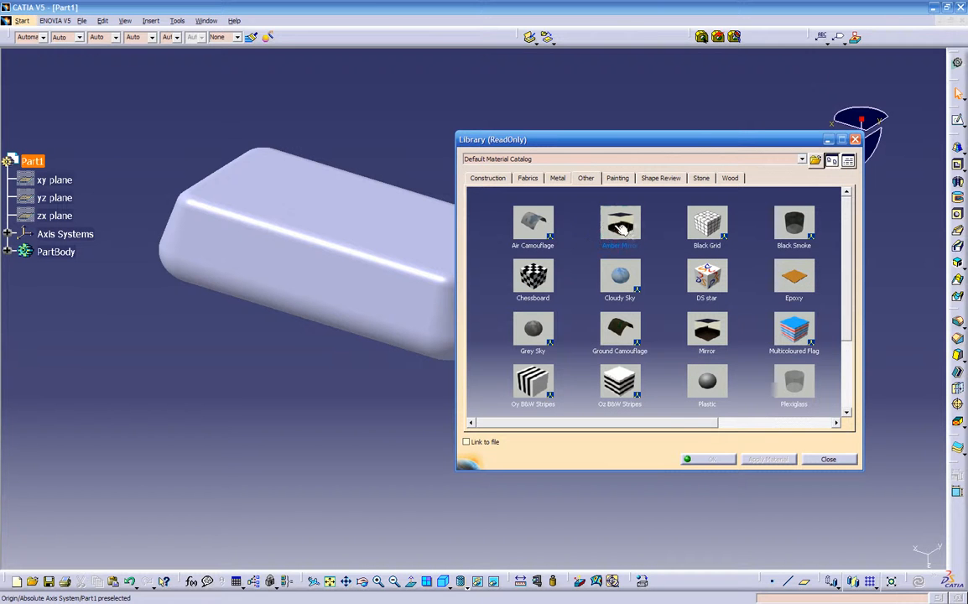
left_click_drag(564, 210, 393, 233)
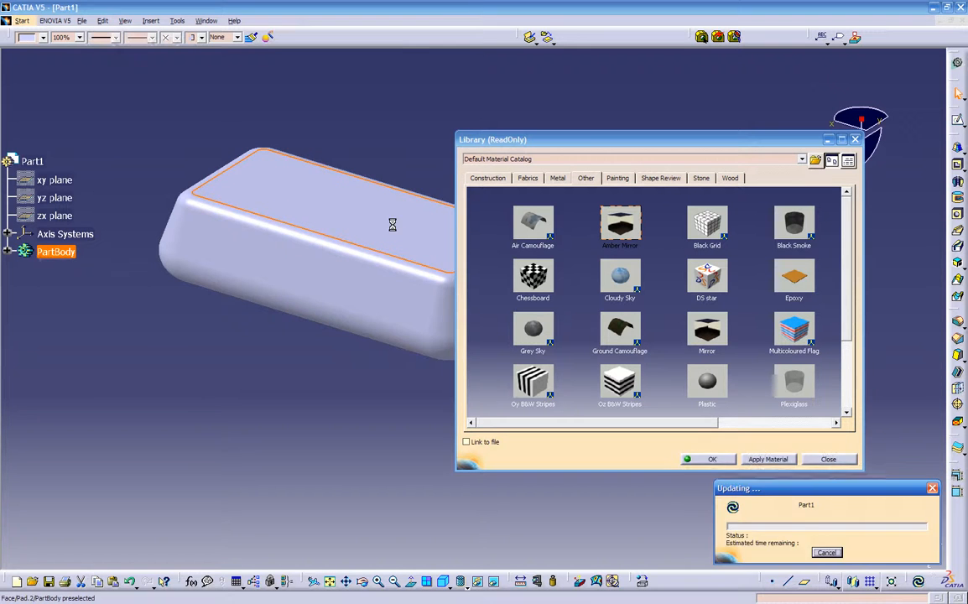
left_click(7, 251)
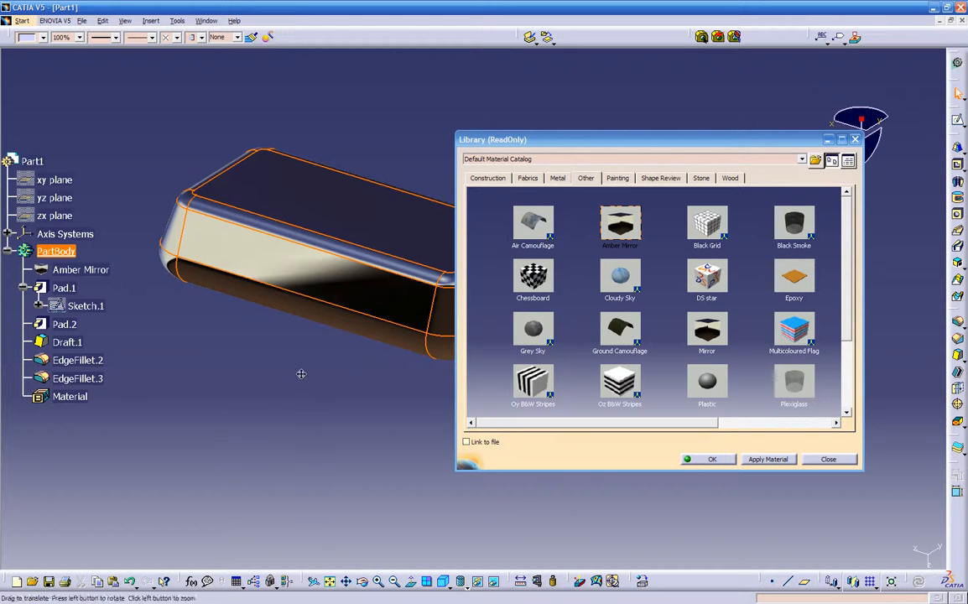
middle_click_drag(301, 377, 308, 370)
left_click(710, 460)
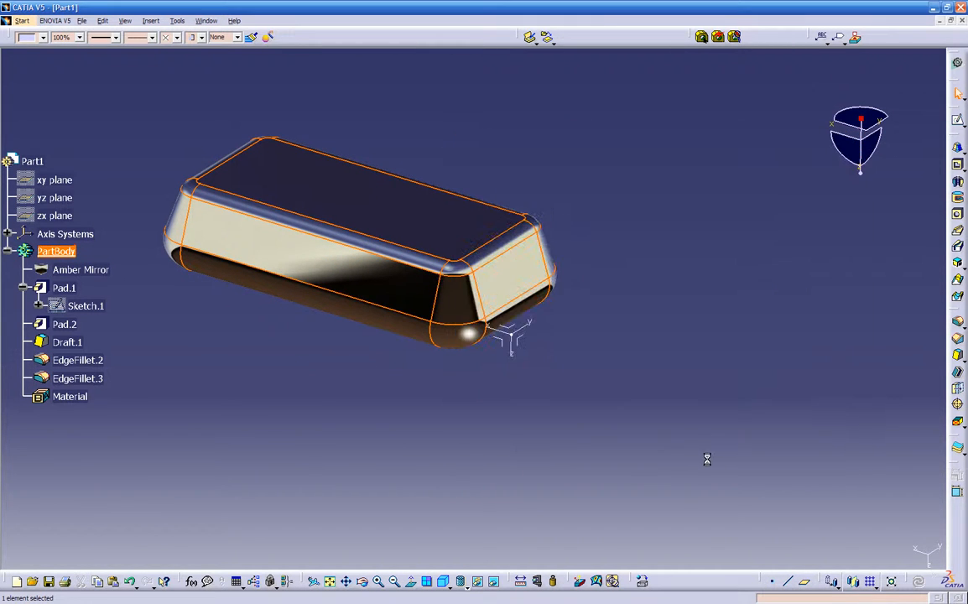
middle_click_drag(683, 456, 263, 371)
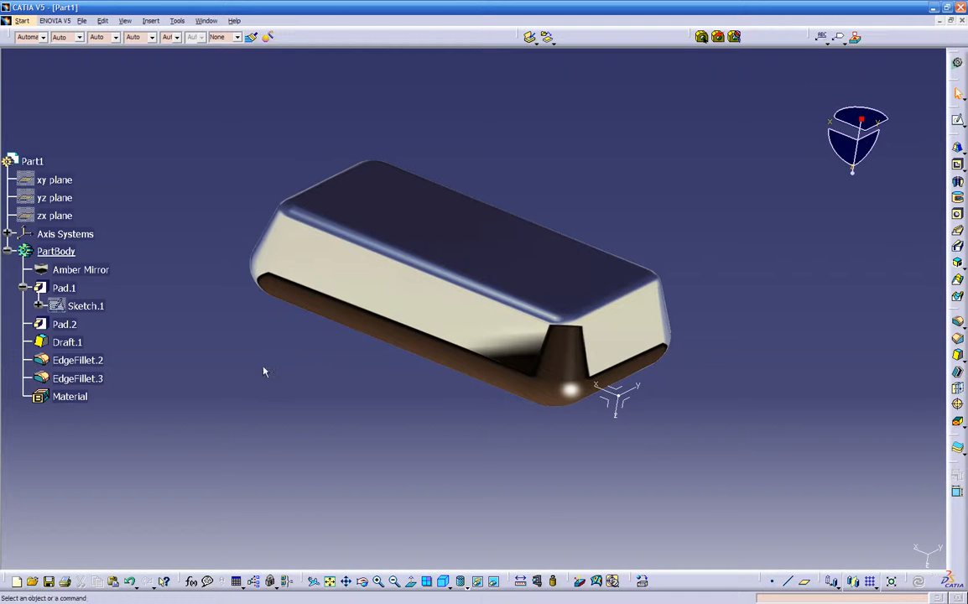
Delete the Amber Mirror material from the PartBody
left_click(87, 270)
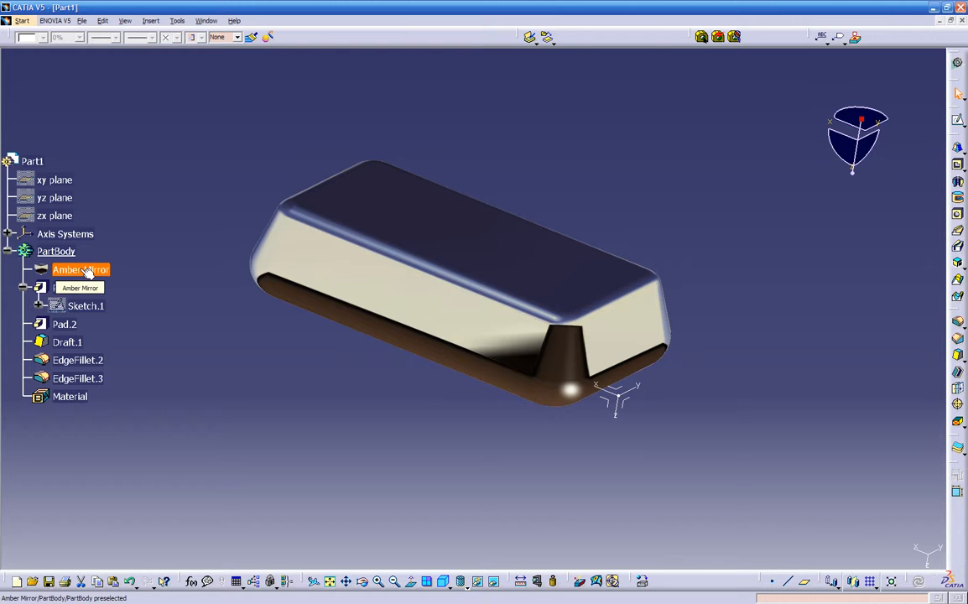
key("Delete")
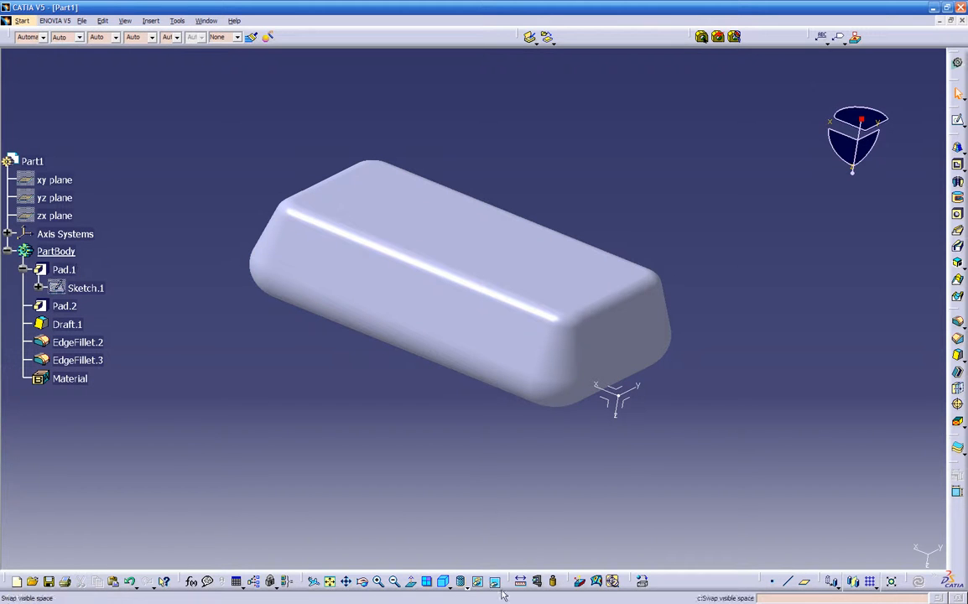
View the block in Wireframe (NHR), Shading with Edges and Hidden Edges, and Shading with Edges, then return to Shading with Material
mouse_move(507, 601)
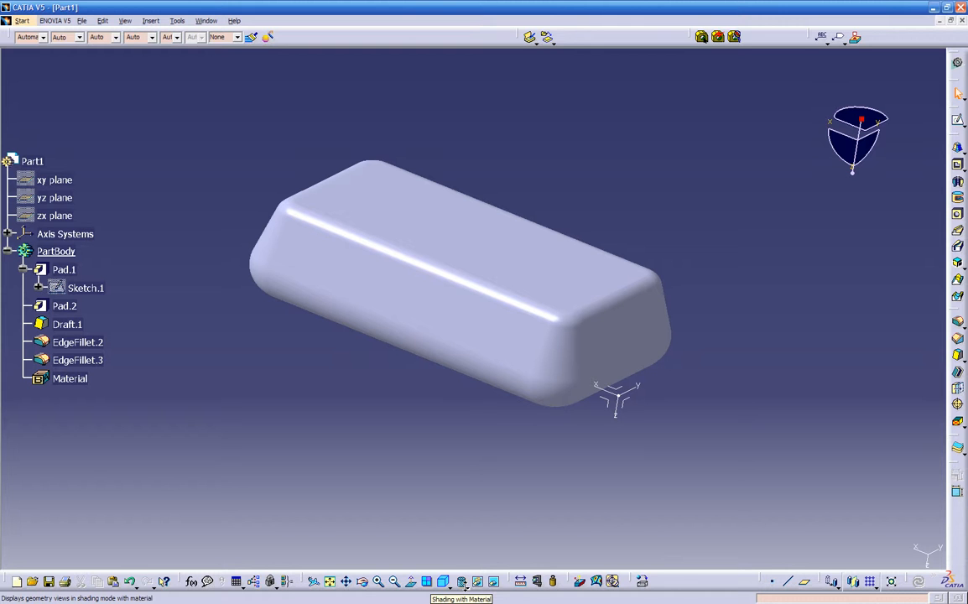
left_click(468, 587)
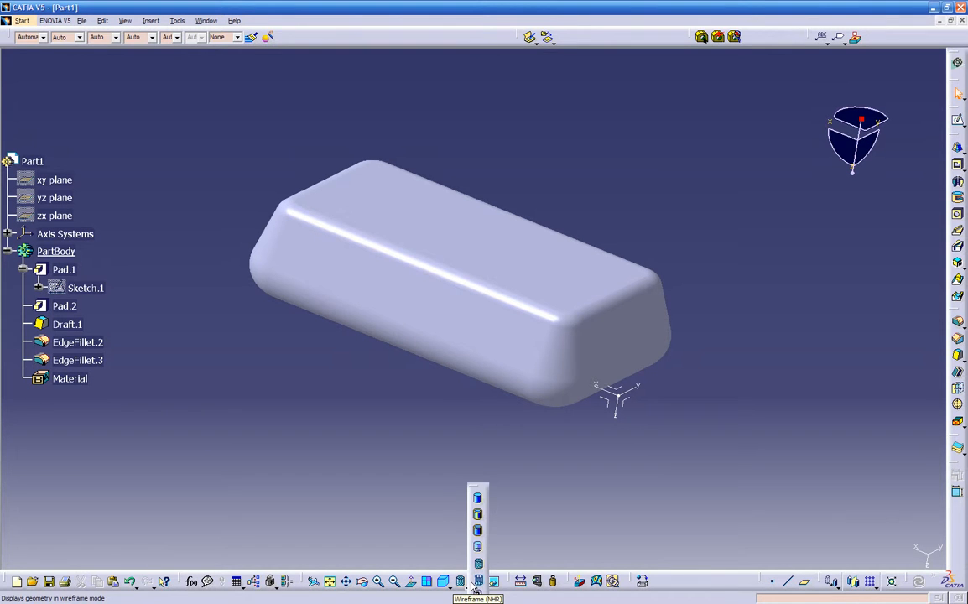
left_click(477, 580)
left_click(475, 587)
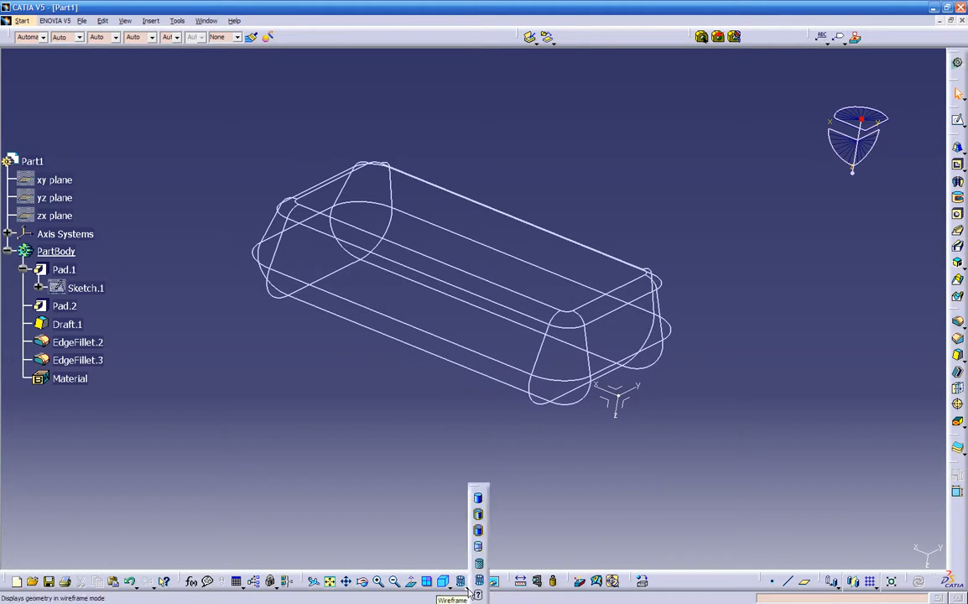
left_click(479, 546)
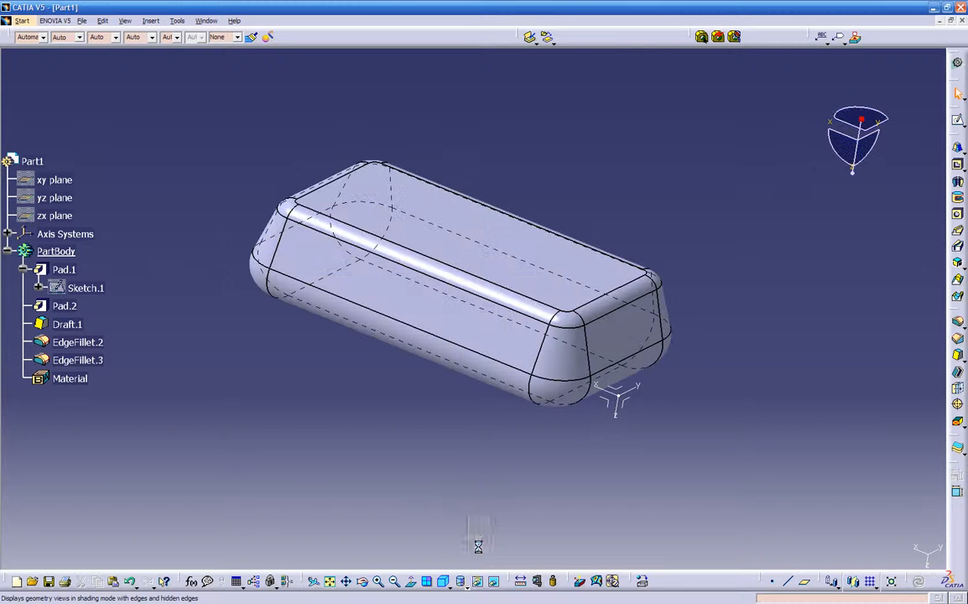
left_click(466, 589)
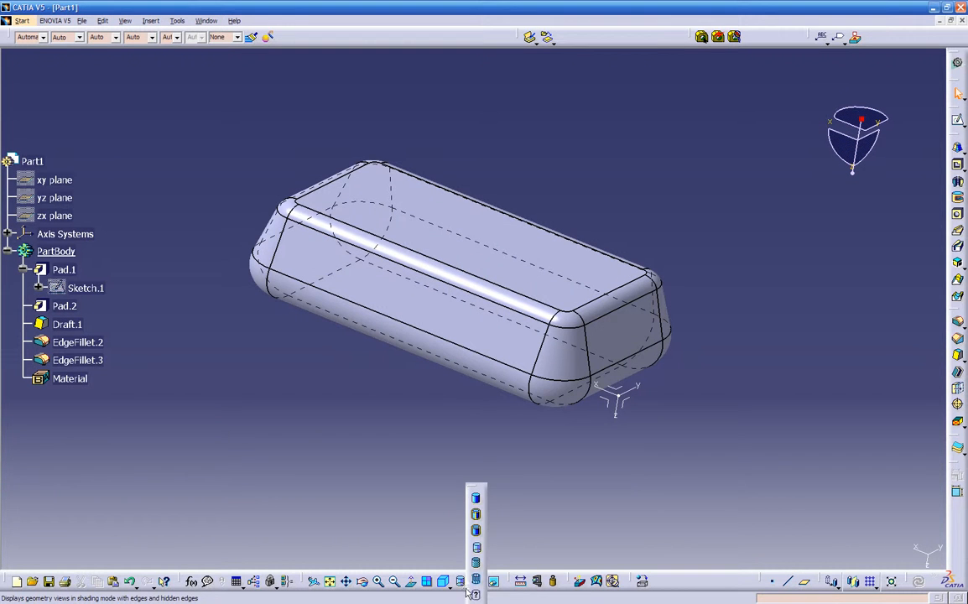
left_click(475, 518)
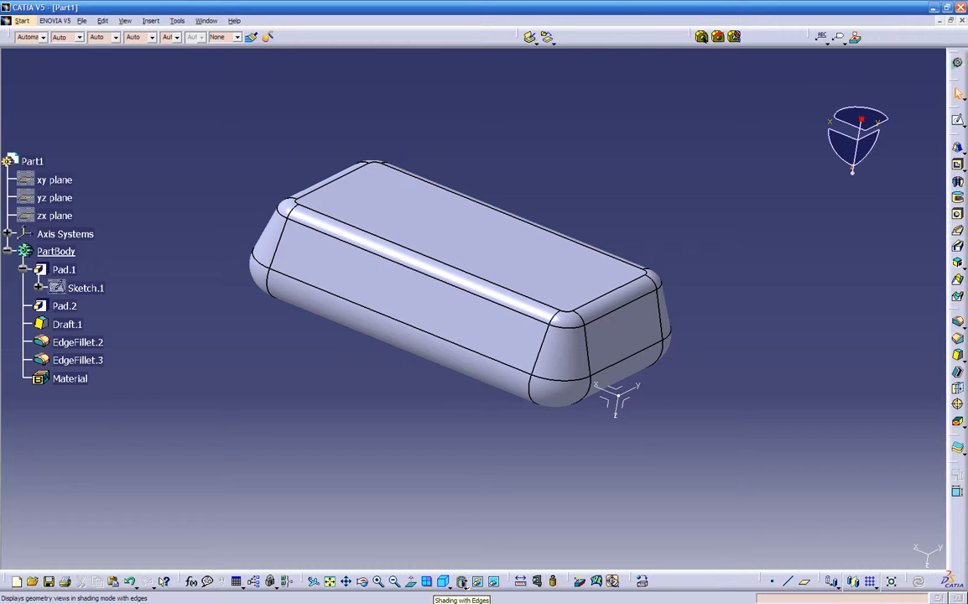
left_click(475, 585)
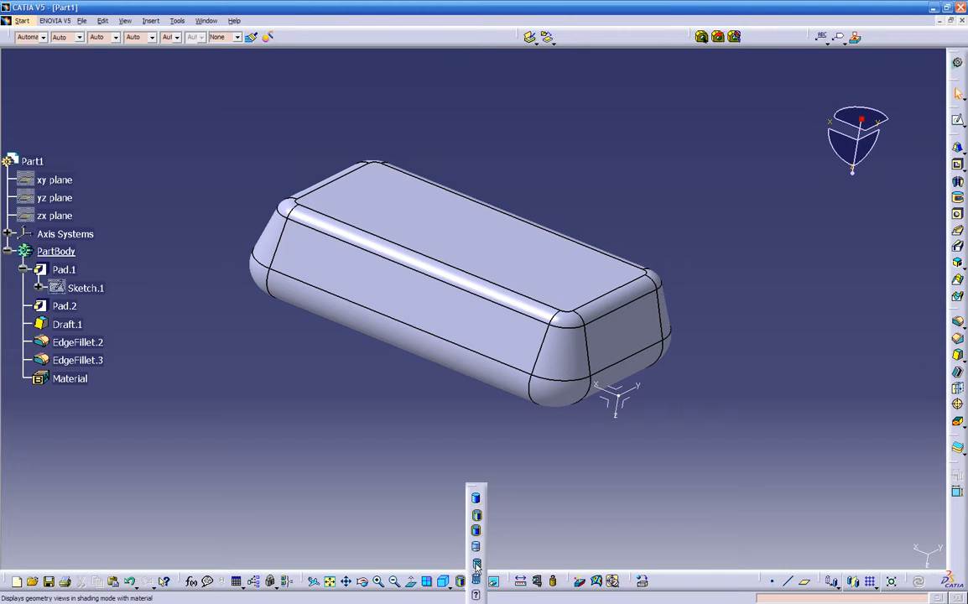
left_click(476, 566)
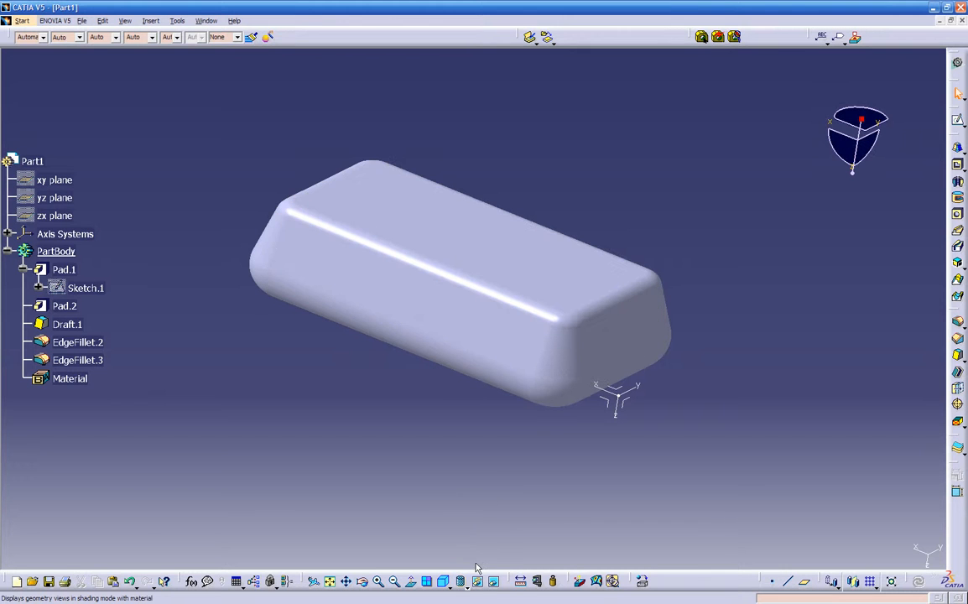
Apply the Chessboard material from the library's Other category to the PartBody
left_click(643, 581)
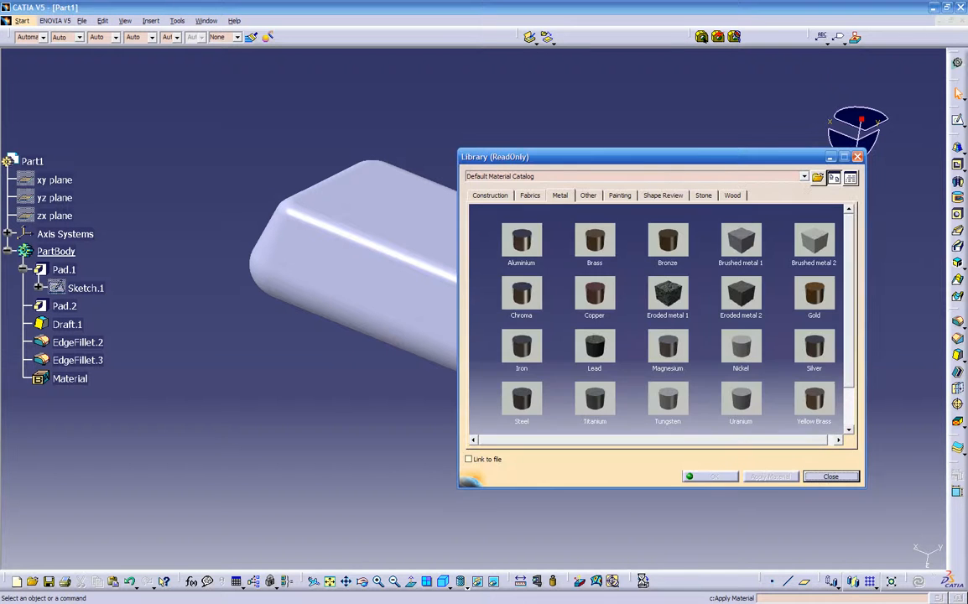
left_click(589, 196)
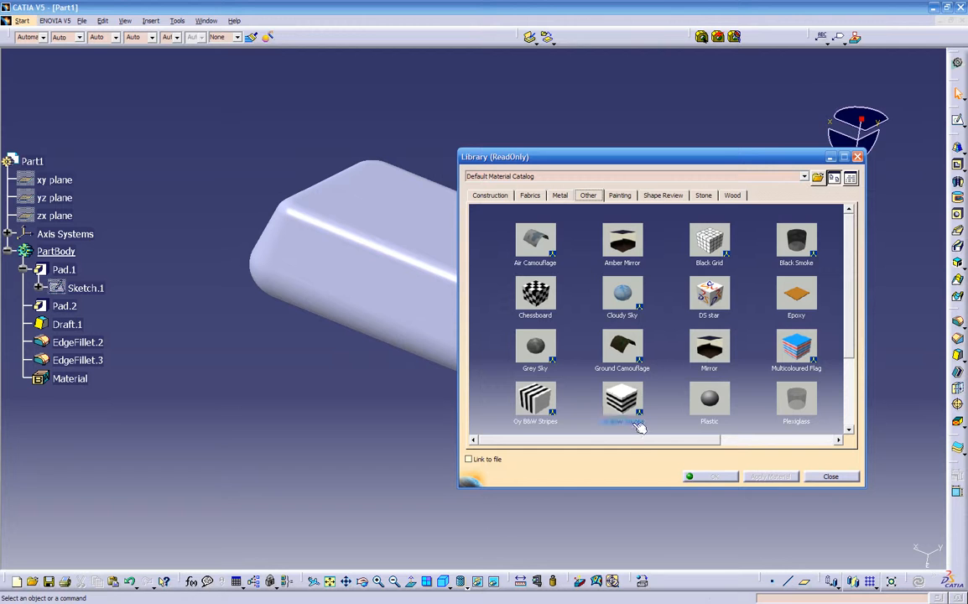
left_click_drag(633, 440, 752, 442)
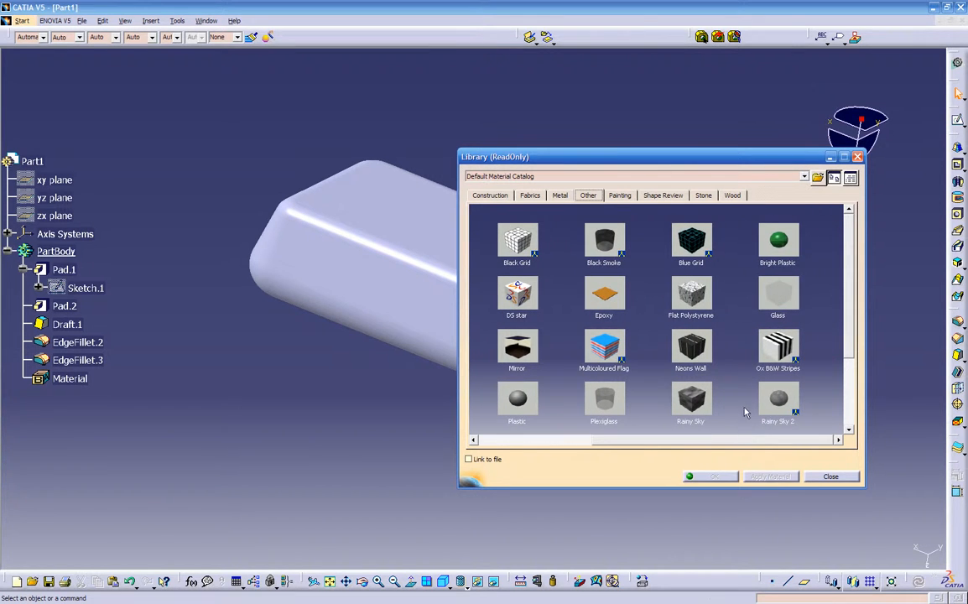
left_click_drag(847, 348, 847, 411)
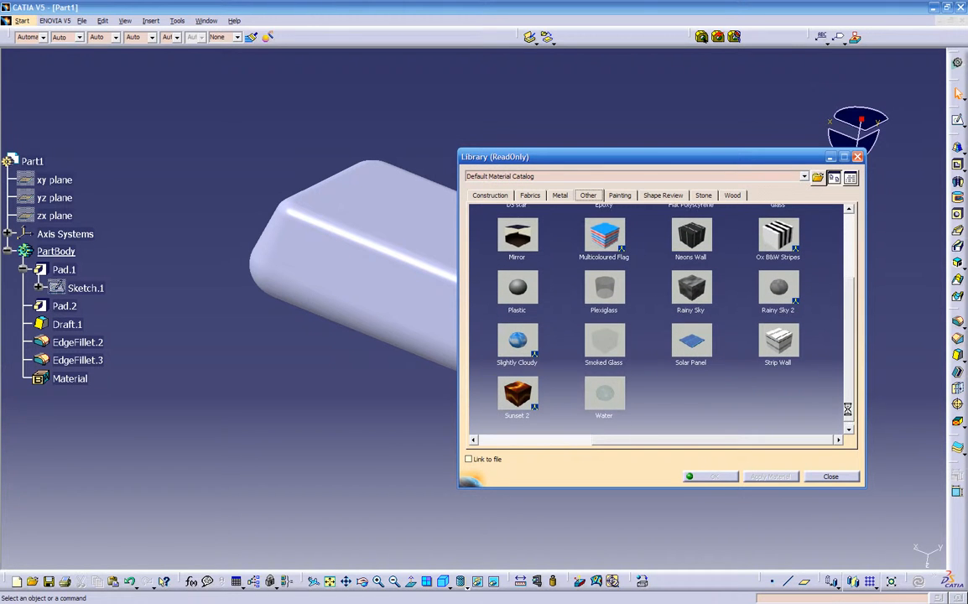
left_click_drag(848, 412, 848, 352)
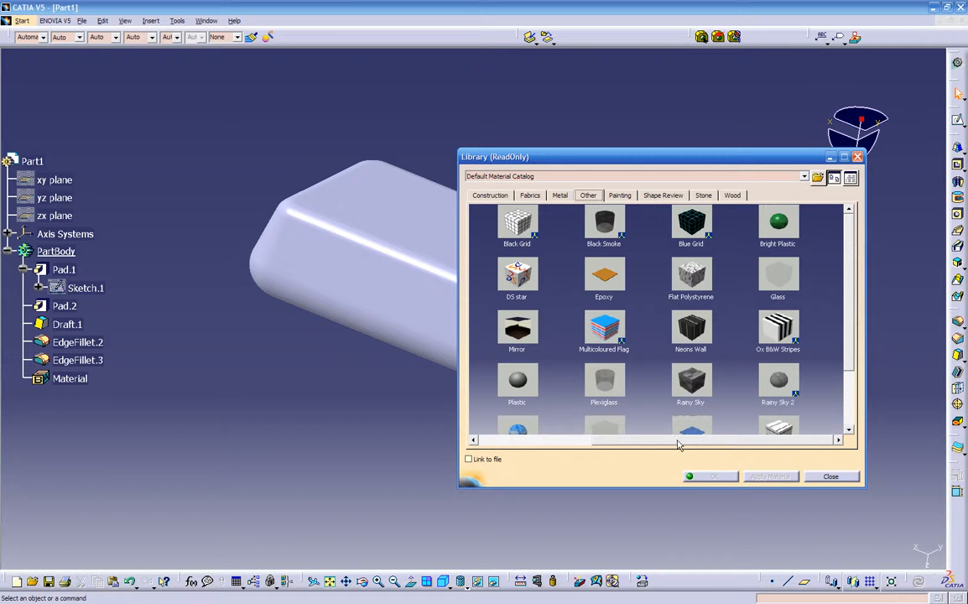
left_click_drag(678, 445, 545, 439)
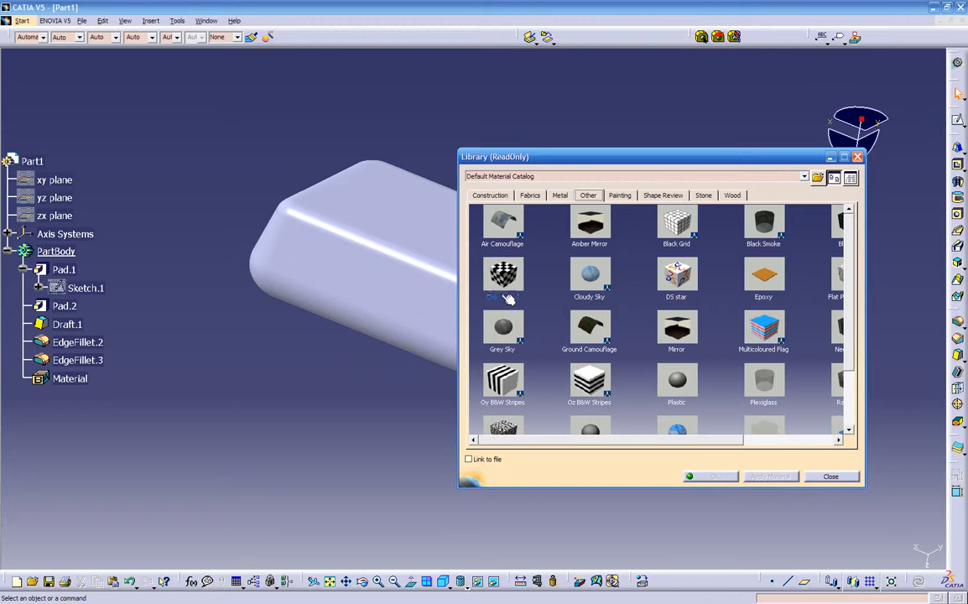
left_click_drag(496, 270, 369, 223)
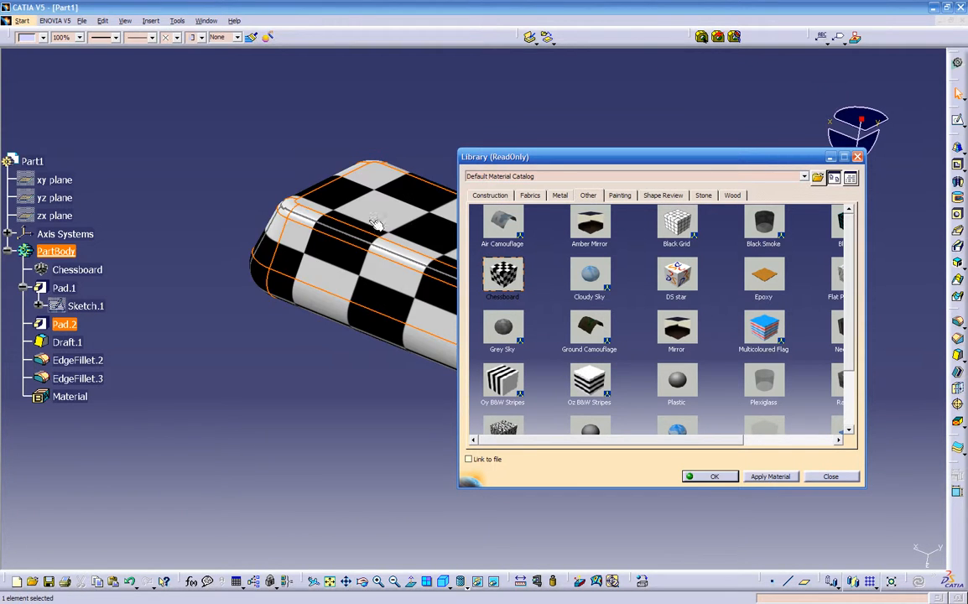
left_click(710, 477)
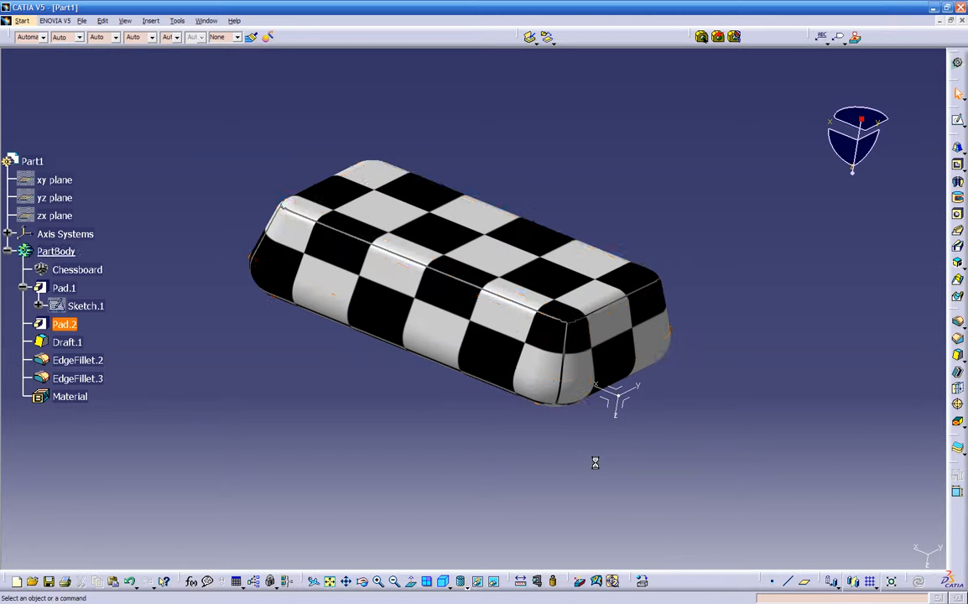
Edit the Chessboard material to a size of about 1.59 in, refraction 2.00 and texture orientation of about 5.3 deg
double_click(78, 270)
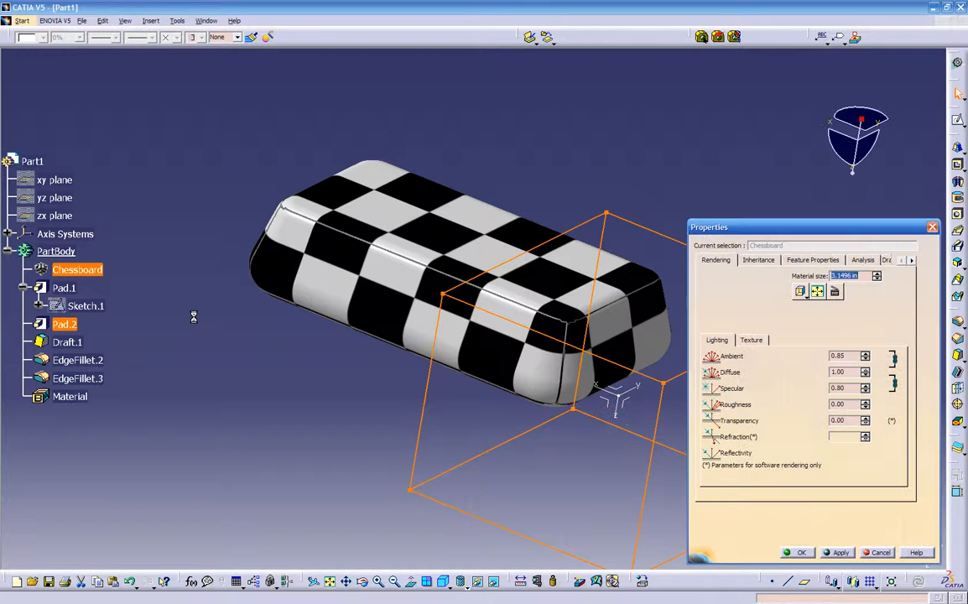
middle_click_drag(340, 391, 235, 357)
middle_click_drag(538, 374, 526, 357)
left_click_drag(540, 344, 533, 395)
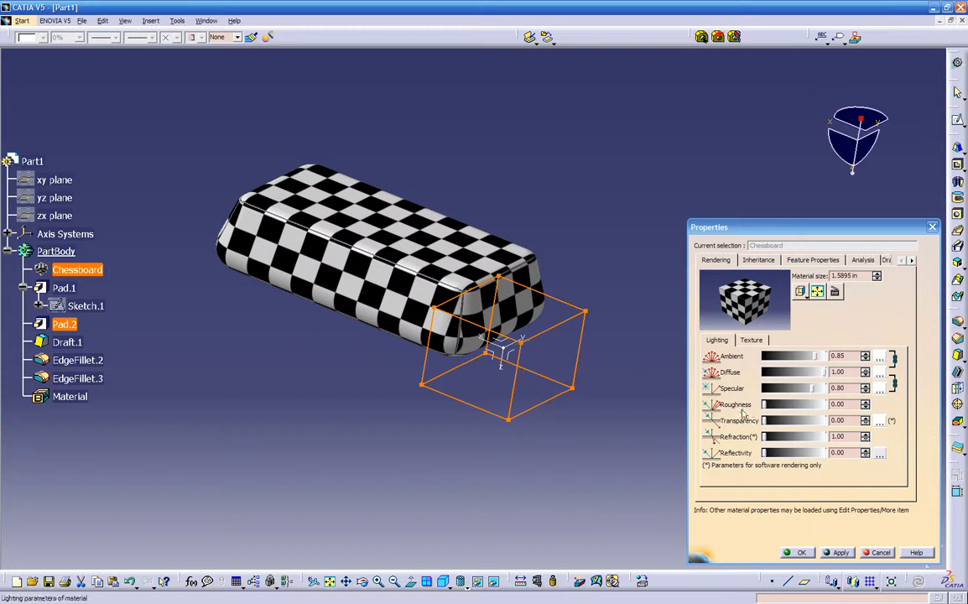
left_click_drag(763, 437, 794, 438)
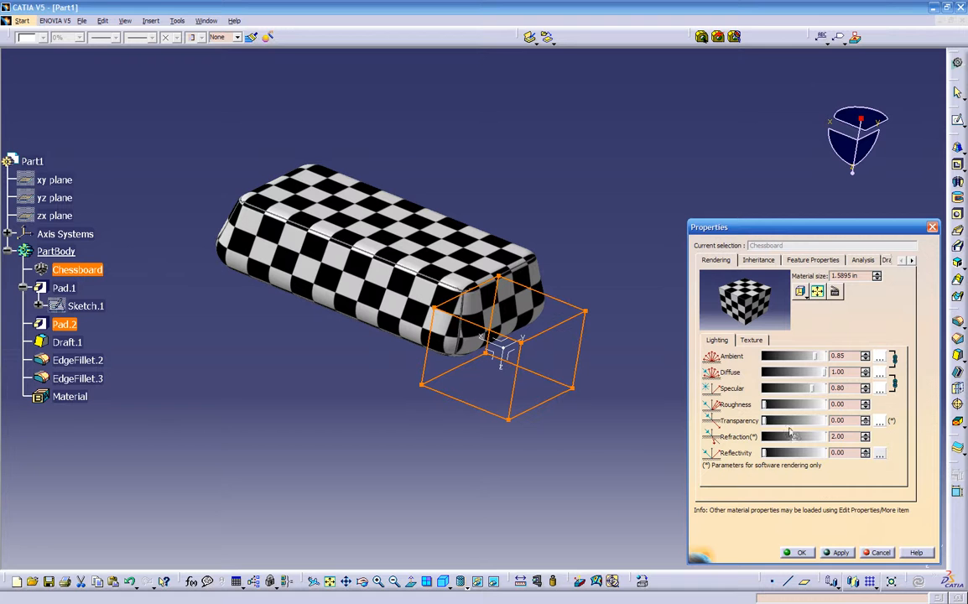
left_click(751, 340)
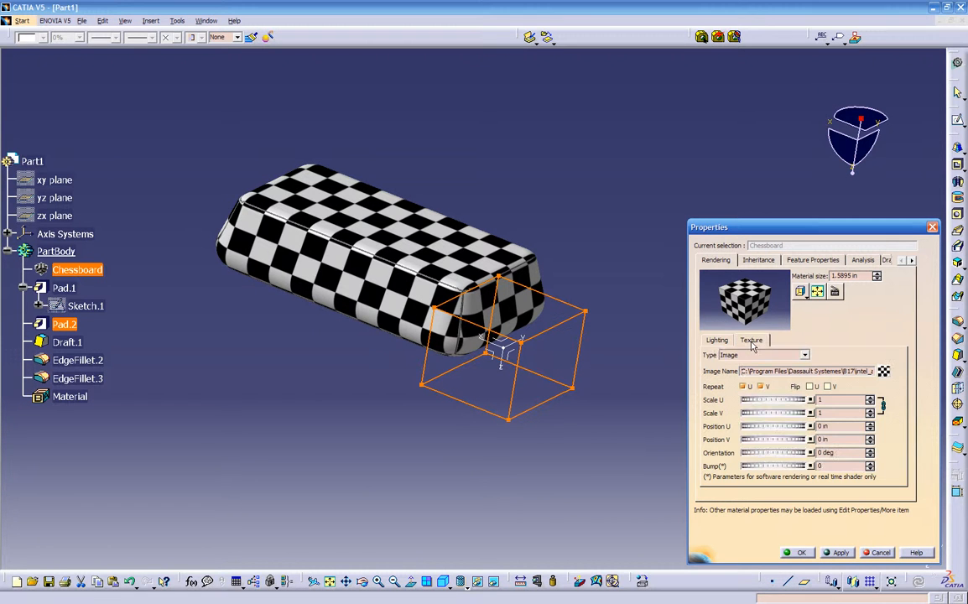
mouse_move(755, 454)
left_mouse_down()
mouse_move(794, 453)
mouse_move(745, 453)
mouse_move(770, 453)
left_mouse_up()
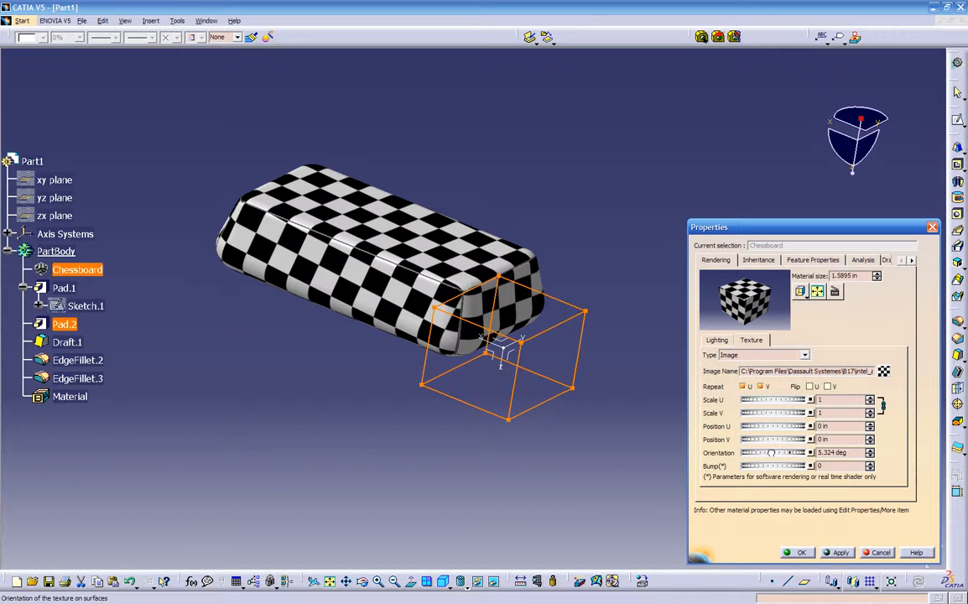
left_click(883, 370)
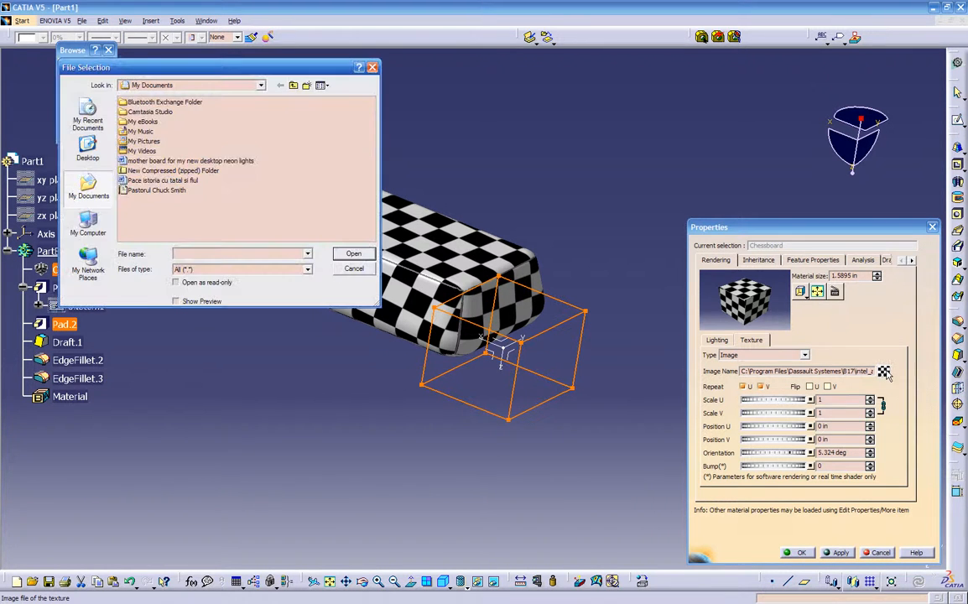
double_click(134, 141)
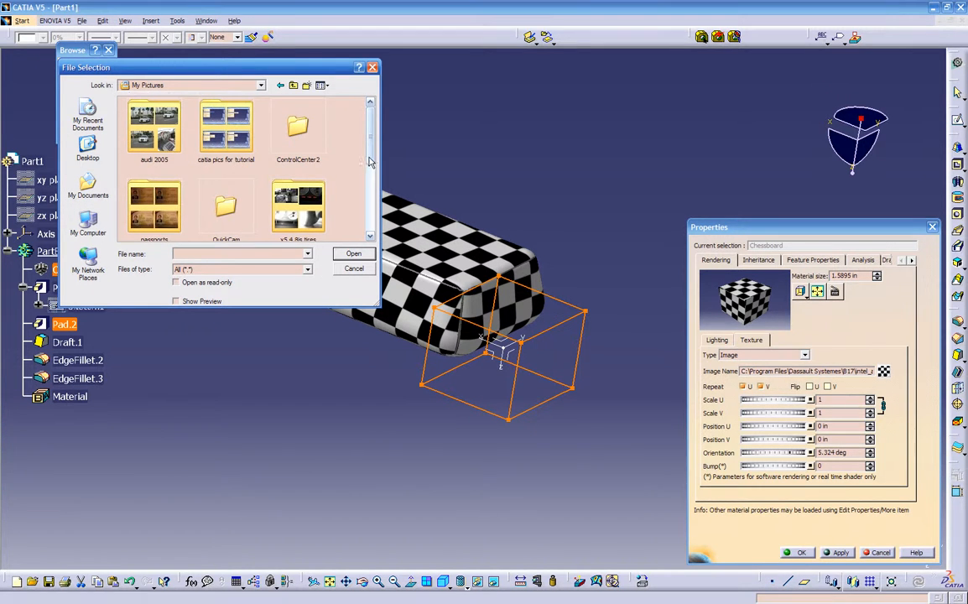
scroll(370, 162, "down", 5)
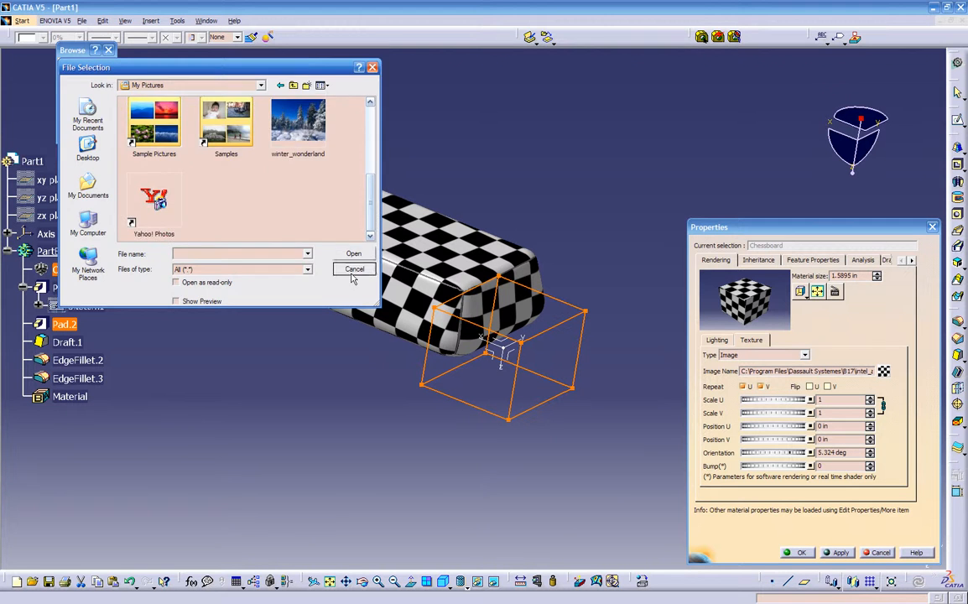
left_click(353, 270)
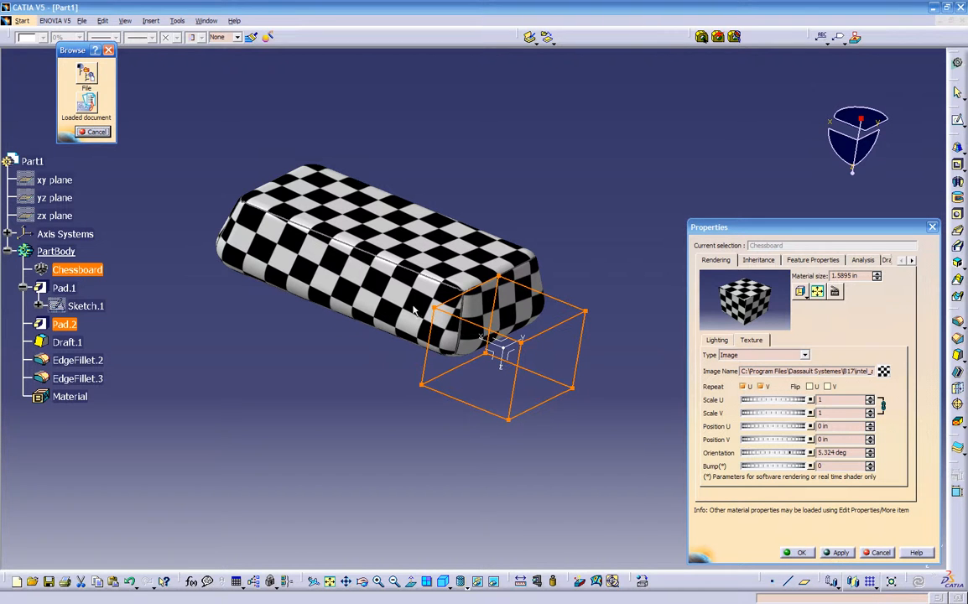
left_click(96, 130)
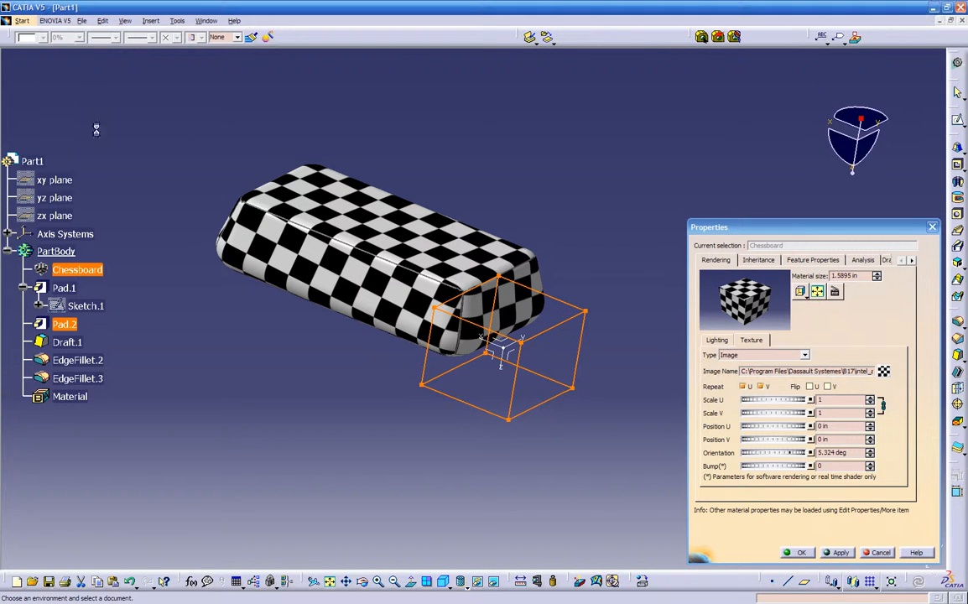
Accept the edited Chessboard rendering properties and inspect the pattern on the block
left_click(801, 553)
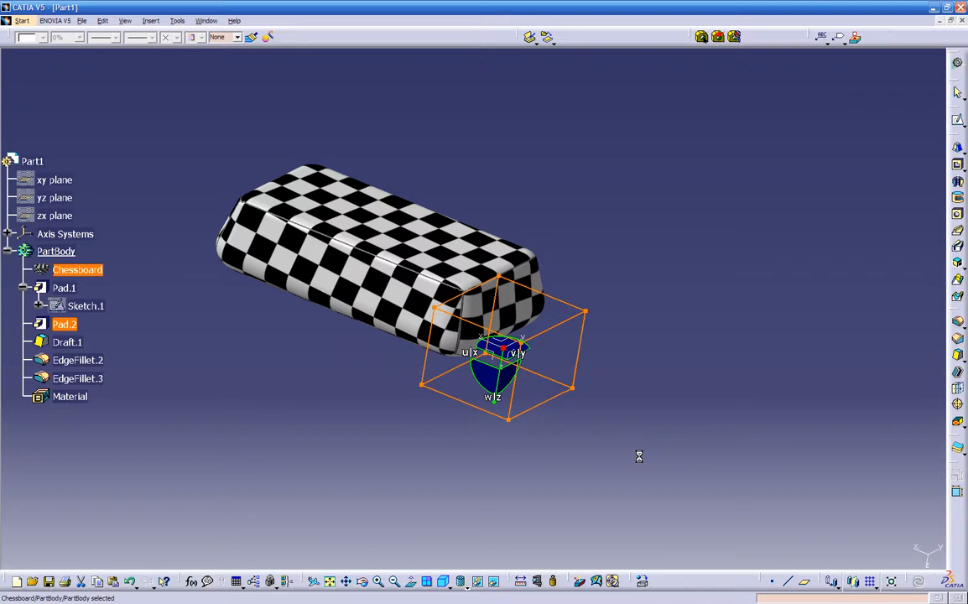
middle_click_drag(607, 443, 527, 451)
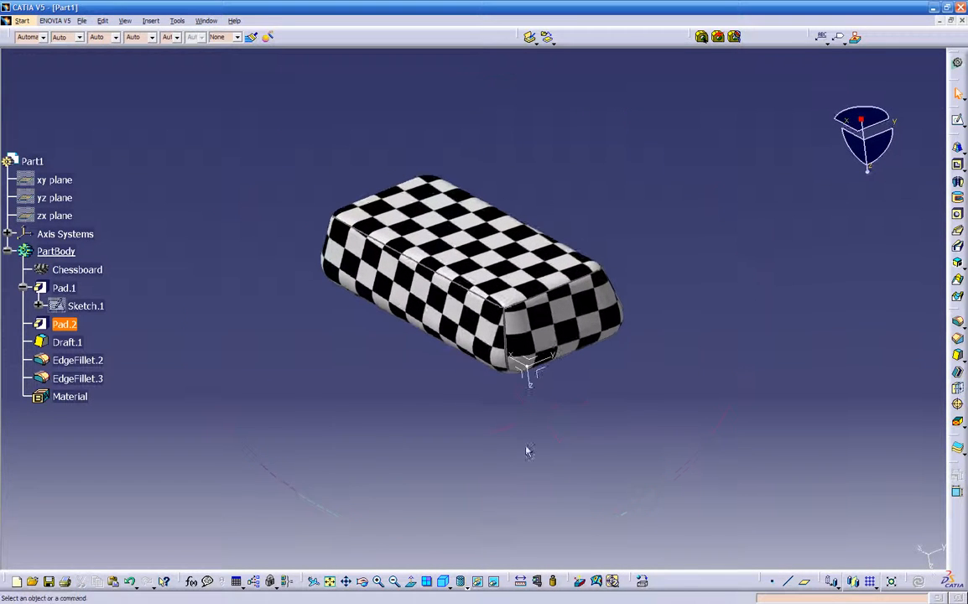
Compare the block in Shading with Edges and Shading with Material, ending in Shading with Edges
left_click(476, 582)
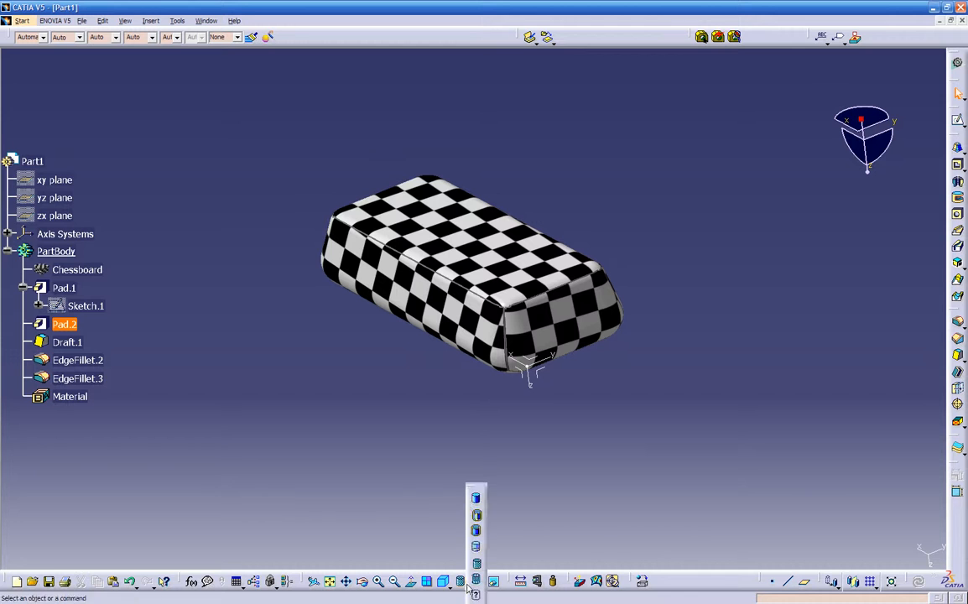
left_click(477, 517)
mouse_move(453, 474)
middle_mouse_down()
mouse_move(432, 461)
mouse_move(490, 324)
mouse_move(481, 338)
middle_mouse_up()
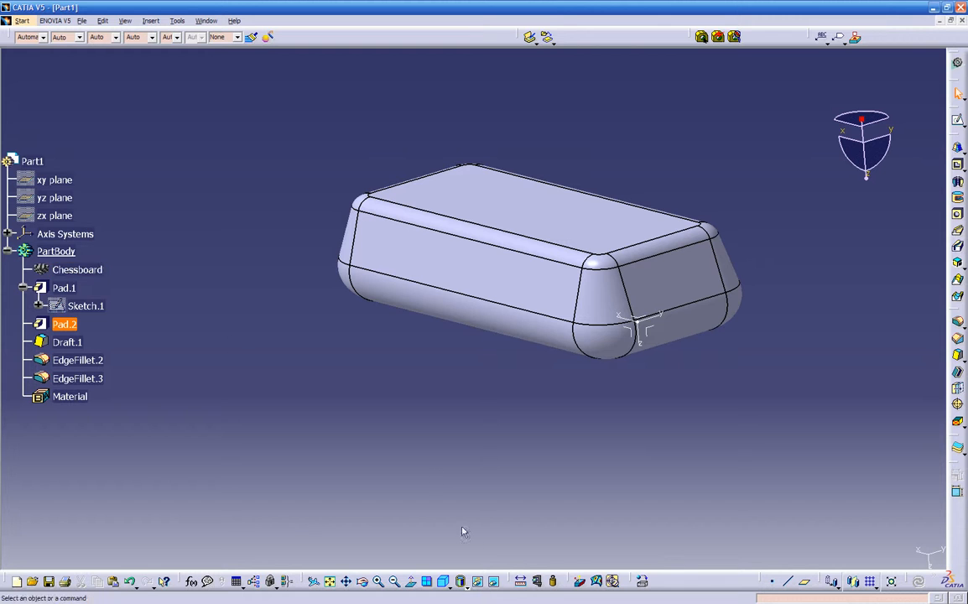
left_click(464, 588)
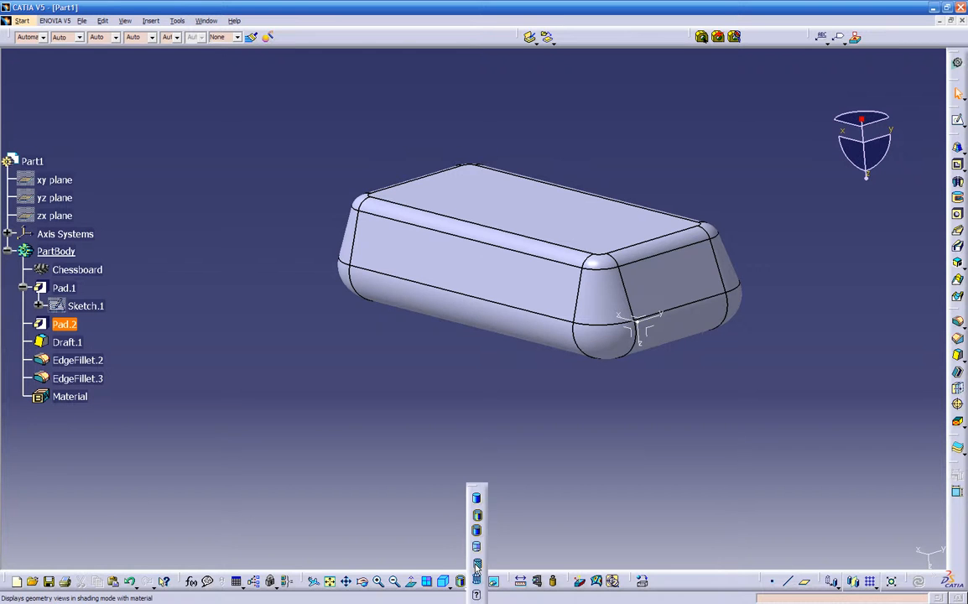
left_click(476, 566)
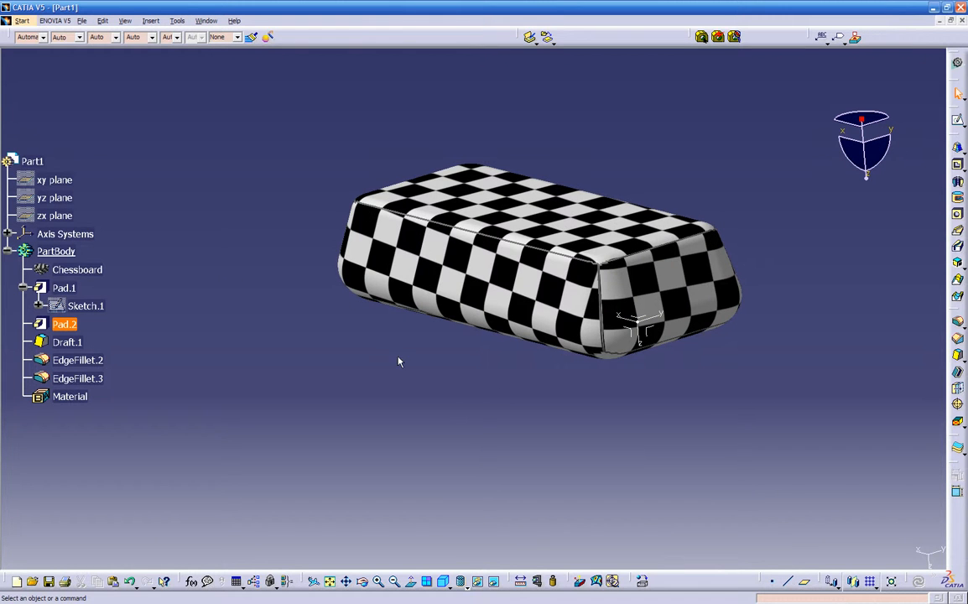
left_click(465, 587)
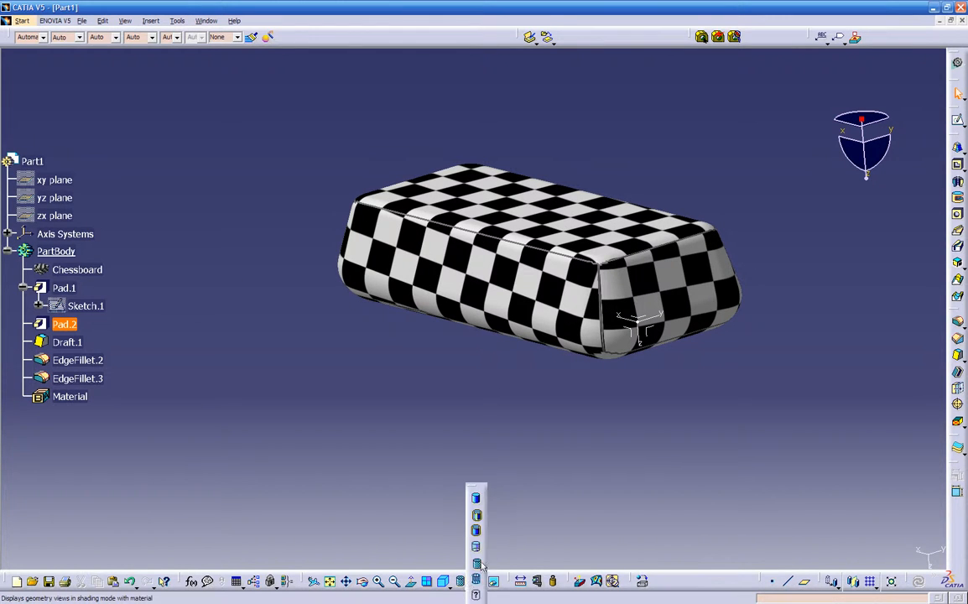
left_click(478, 516)
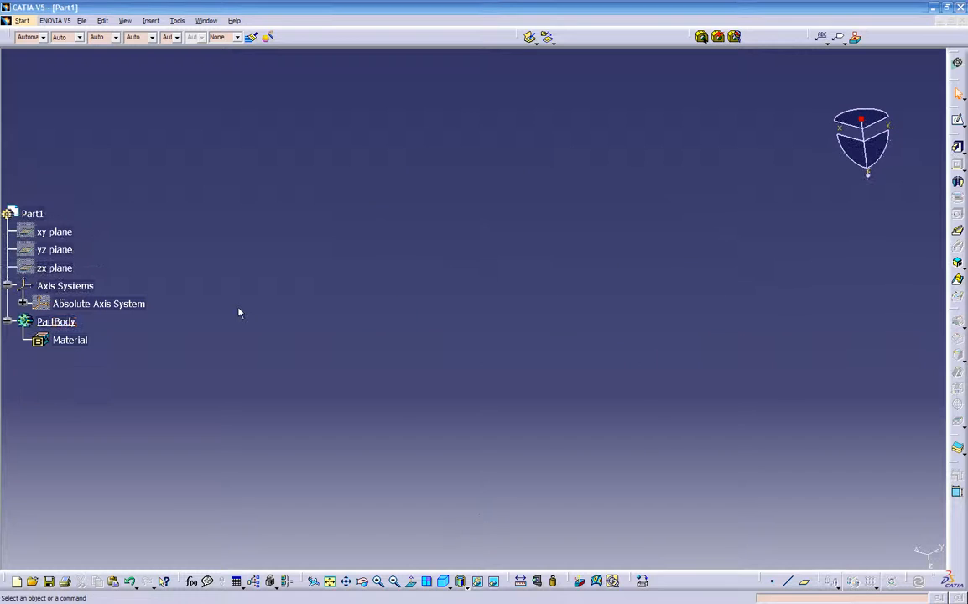
Close the current part without saving and create a new Part document
left_click(962, 21)
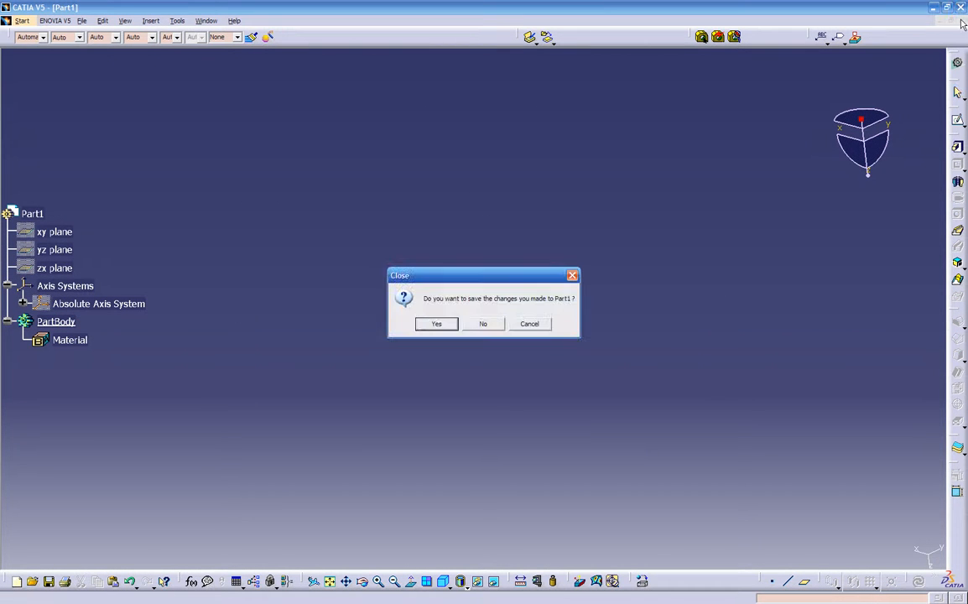
left_click(483, 325)
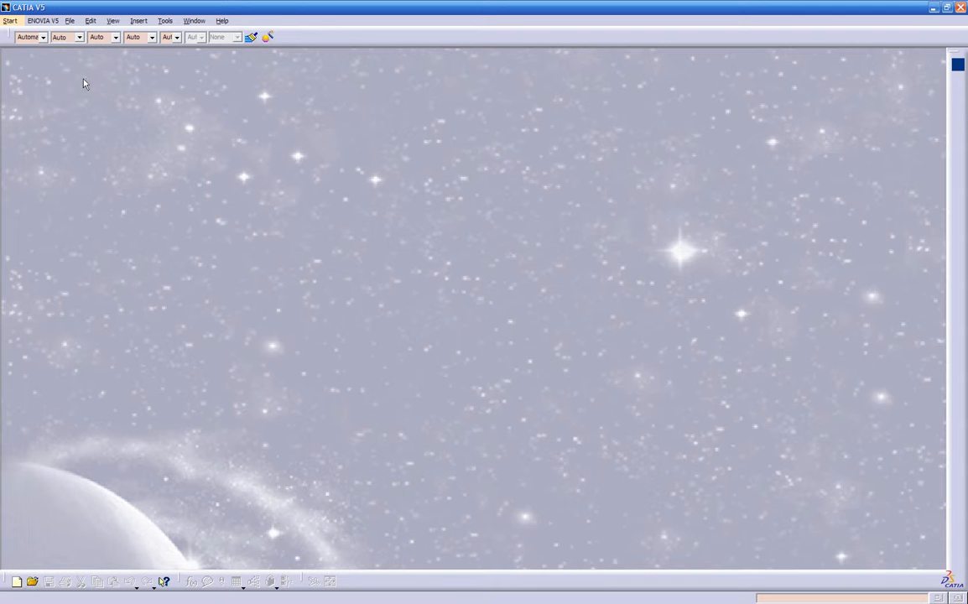
left_click(70, 23)
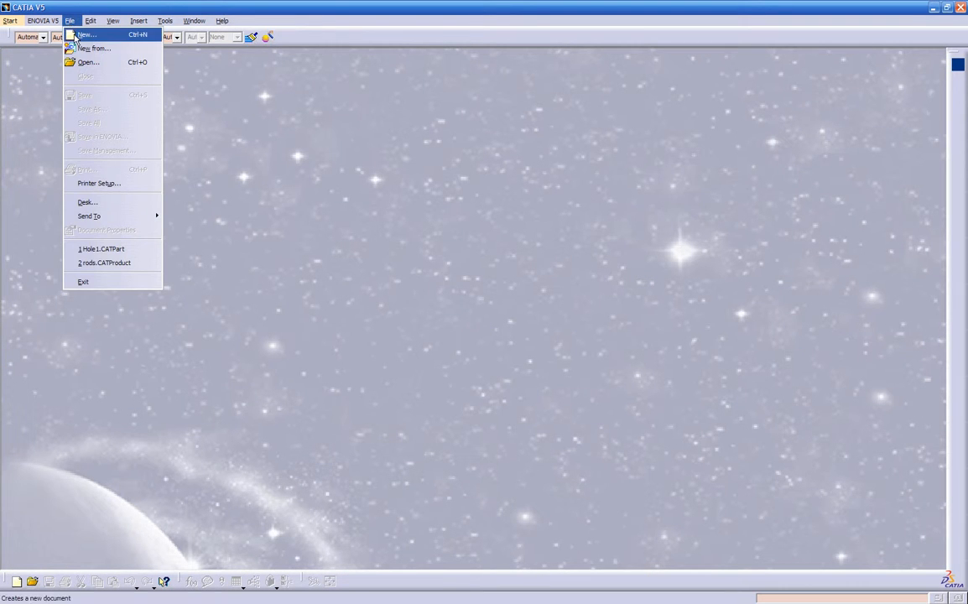
left_click(75, 36)
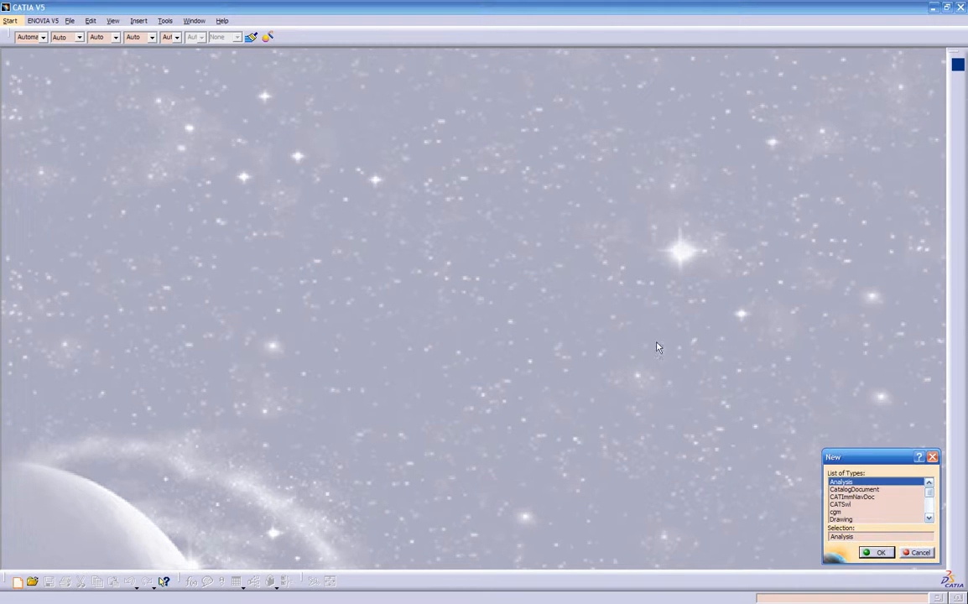
double_click(863, 537)
type("pl")
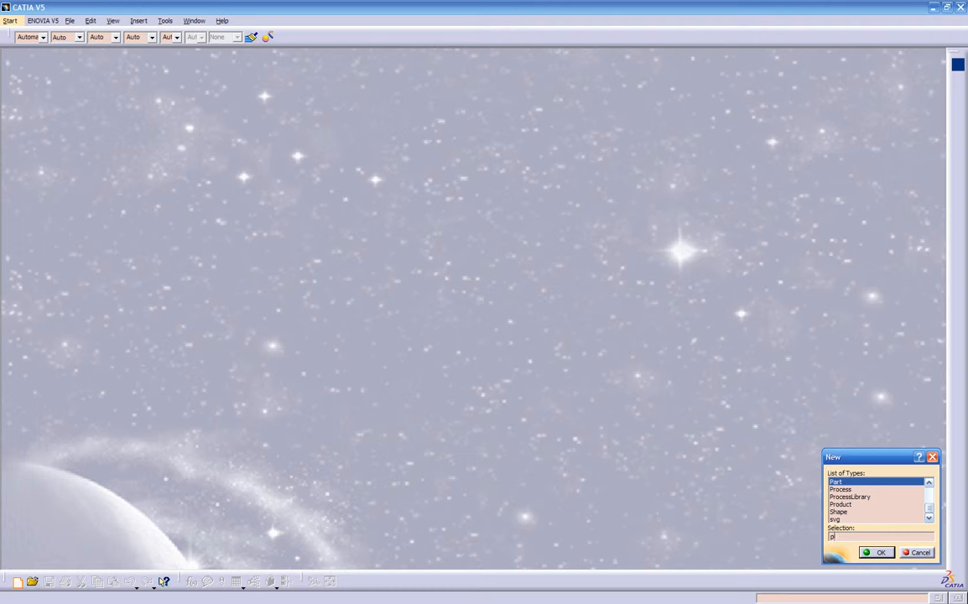
left_click(848, 484)
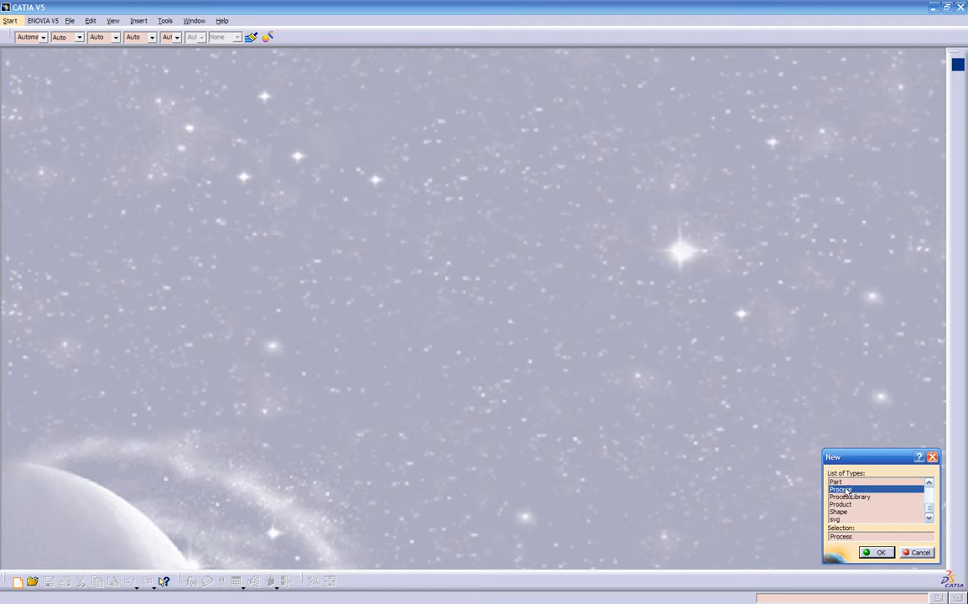
left_click(875, 553)
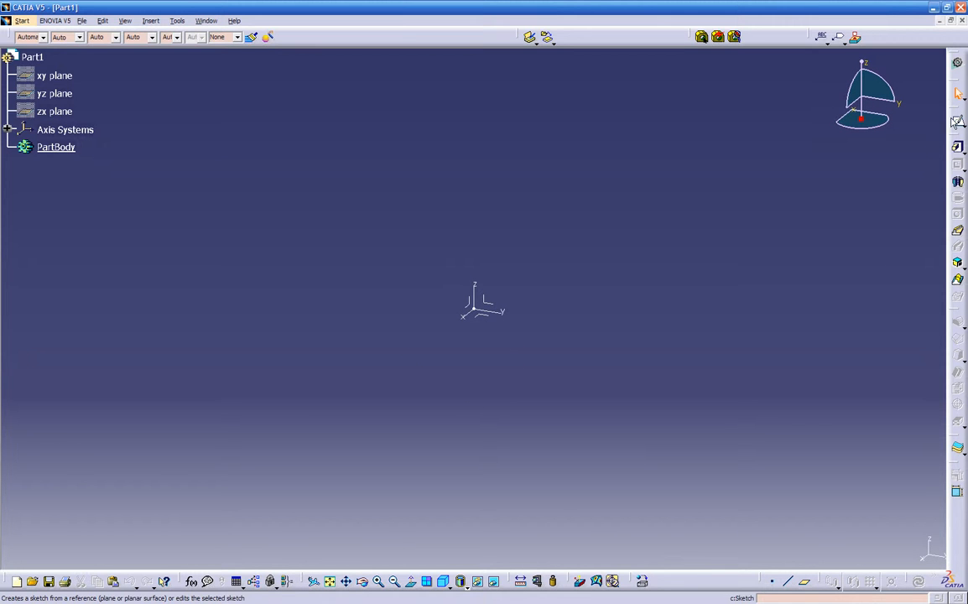
Start a sketch on the xy plane and draw a wide horizontal rectangle above and beside the origin
left_click(958, 121)
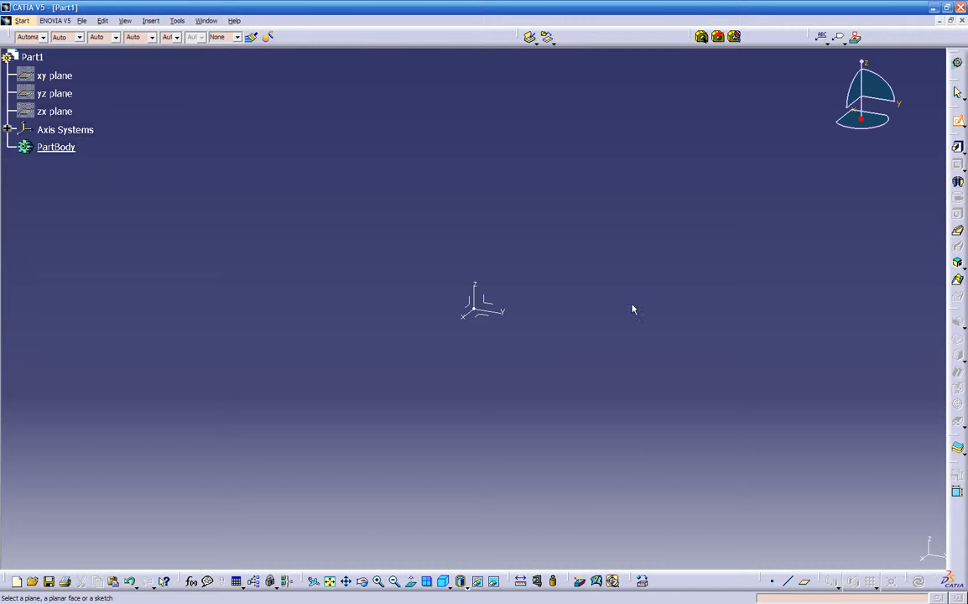
left_click(480, 313)
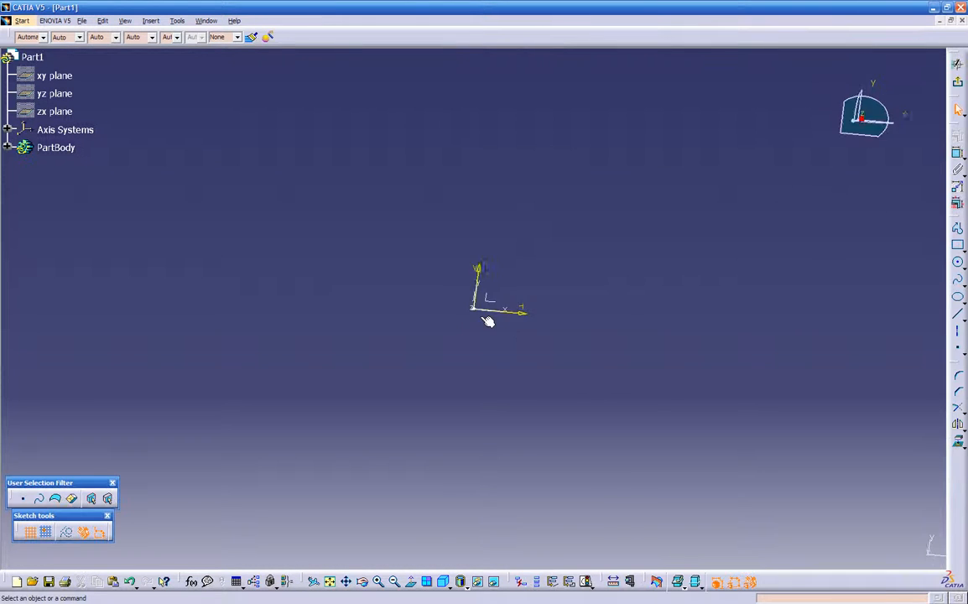
mouse_move(512, 330)
middle_mouse_down()
mouse_move(447, 344)
mouse_move(372, 392)
middle_mouse_up()
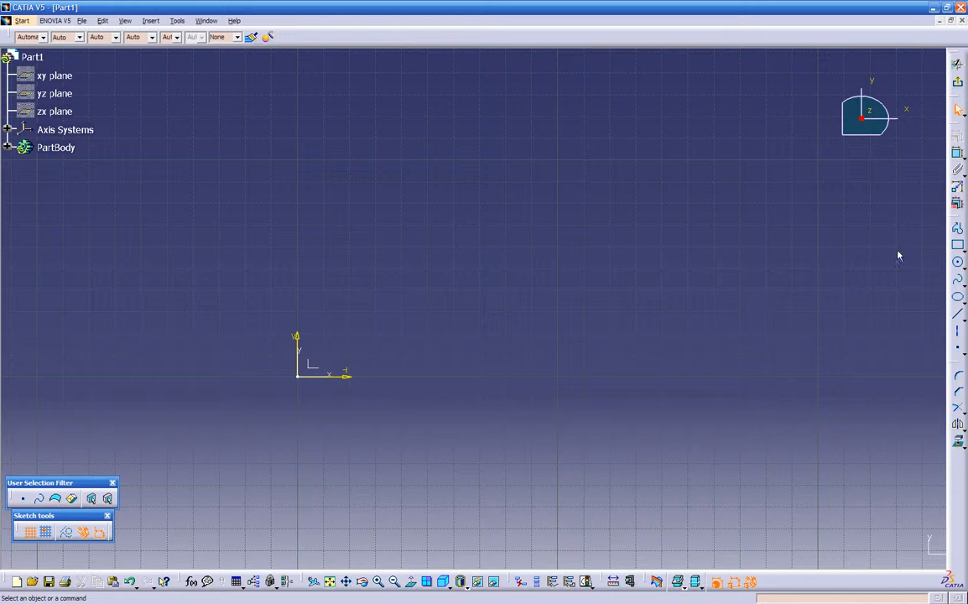
left_click(957, 245)
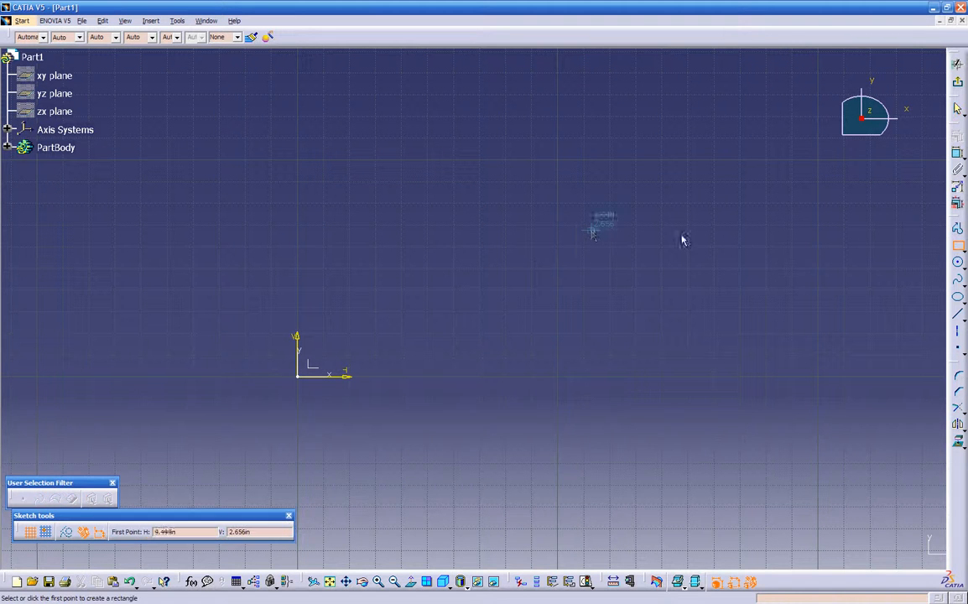
left_click(405, 212)
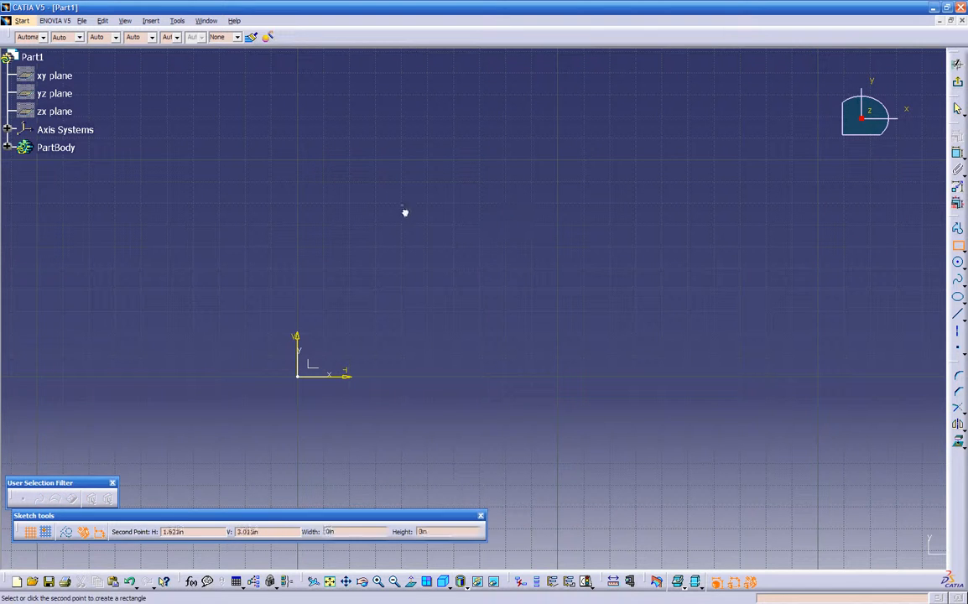
left_click(777, 330)
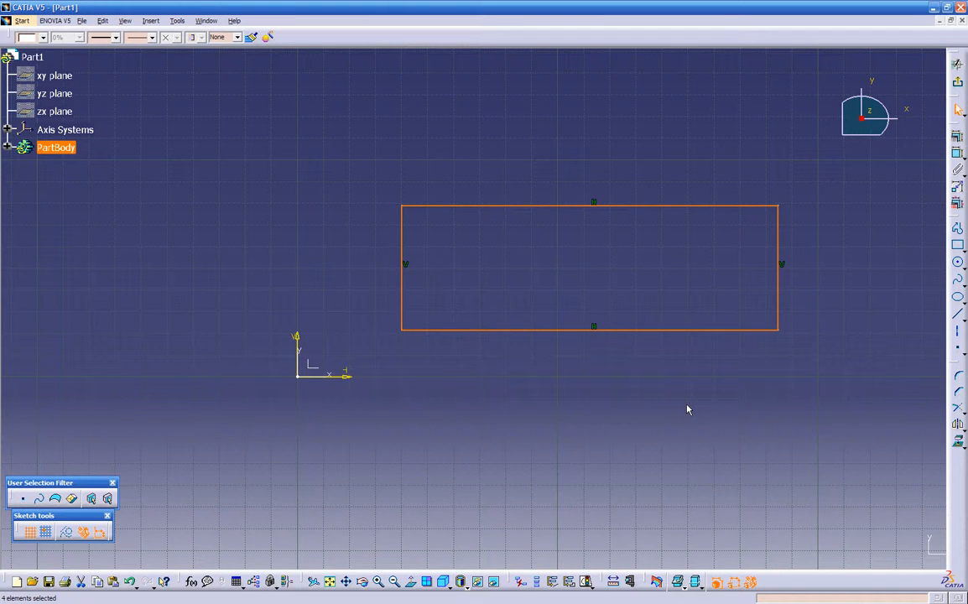
left_click(686, 406)
middle_click_drag(664, 407, 555, 437)
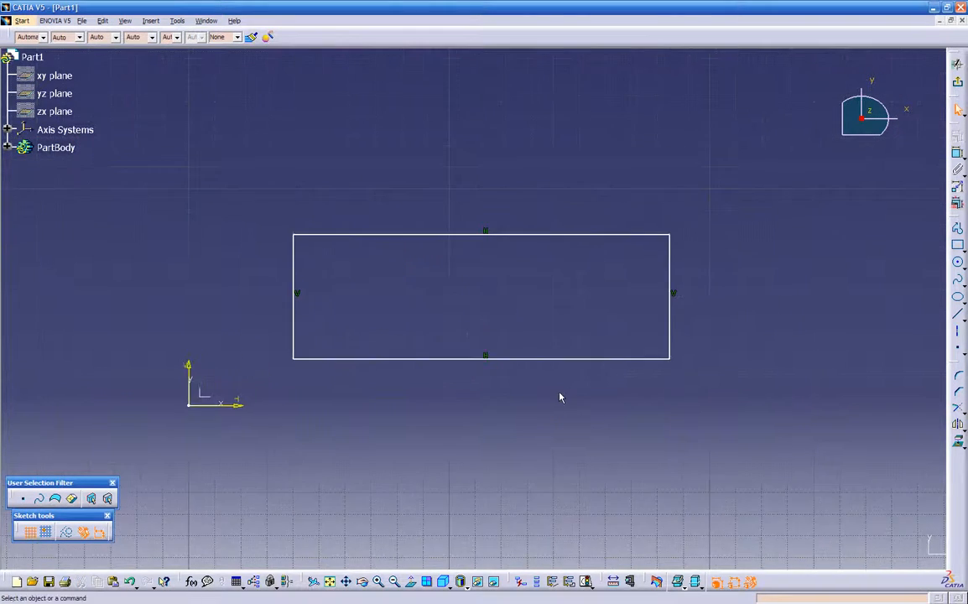
Round the rectangle's upper-left corner using its two adjacent edges and set the corner radius to 0.25 in
left_click(326, 238)
left_click(294, 264, "ctrl")
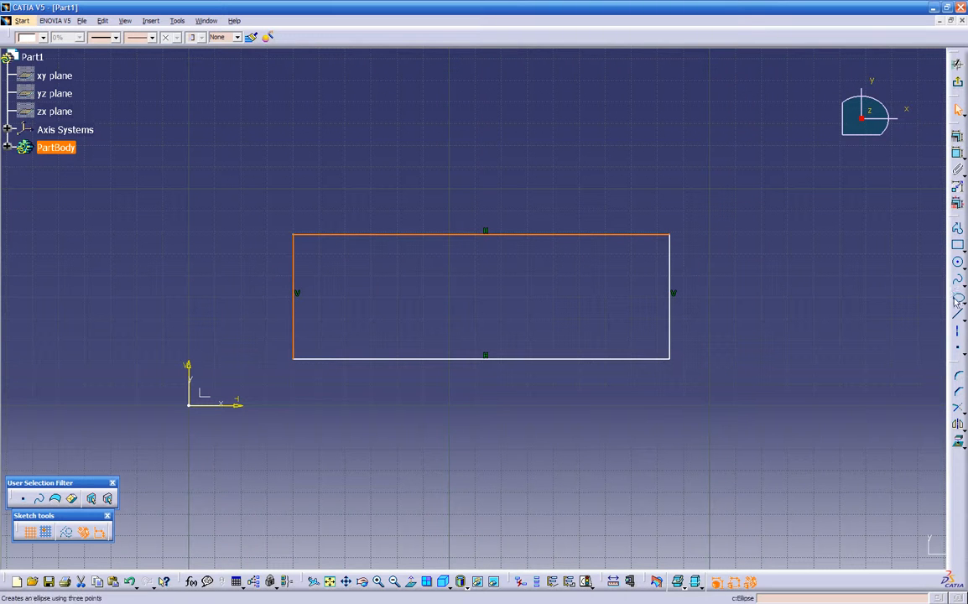
left_click(959, 375)
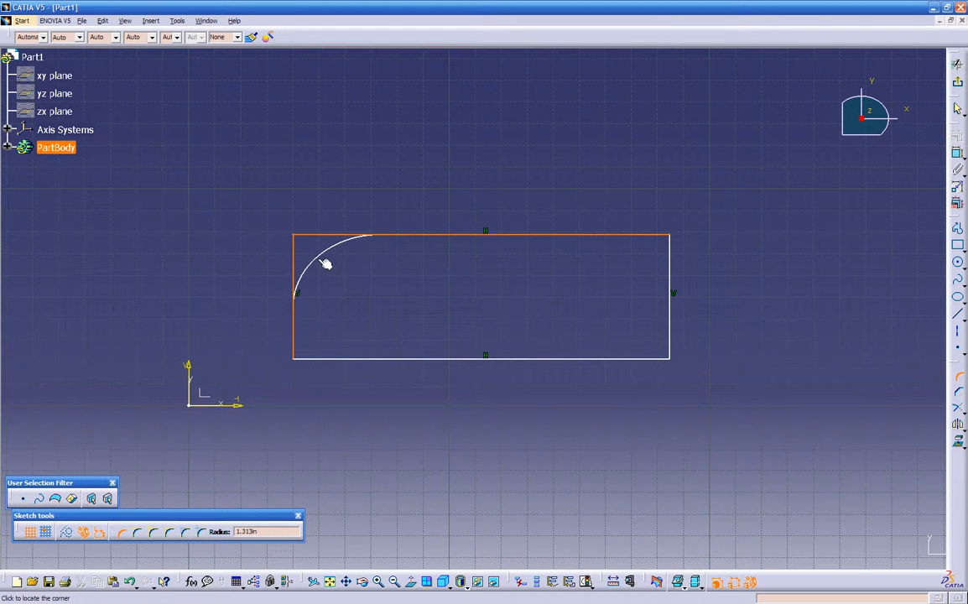
left_click(316, 254)
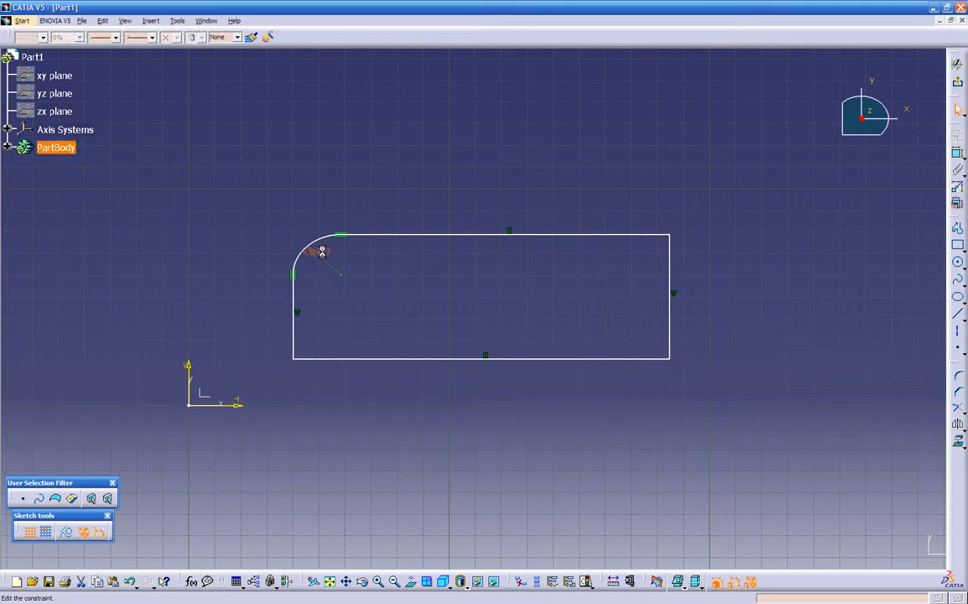
double_click(324, 258)
type(".25")
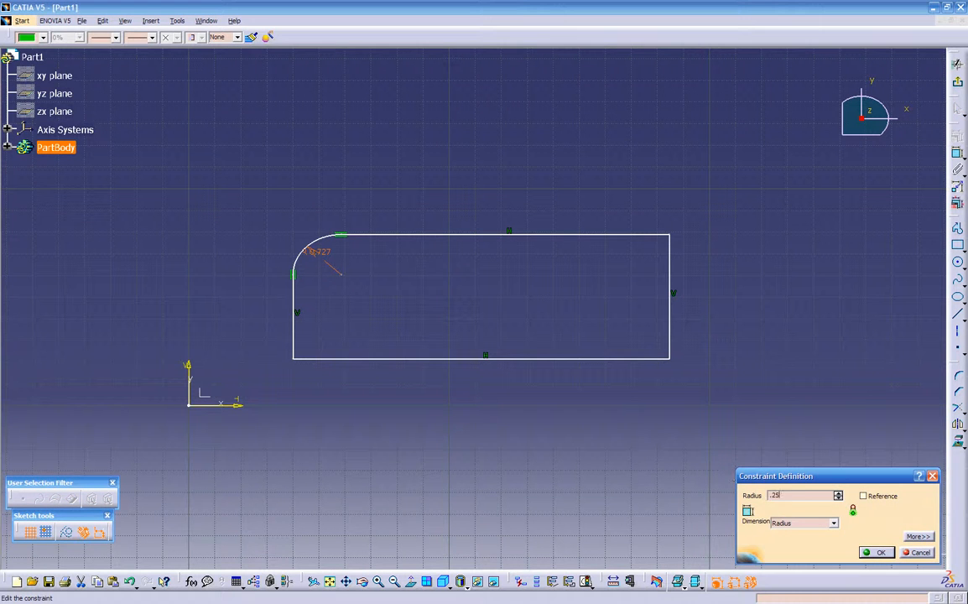
key("Return")
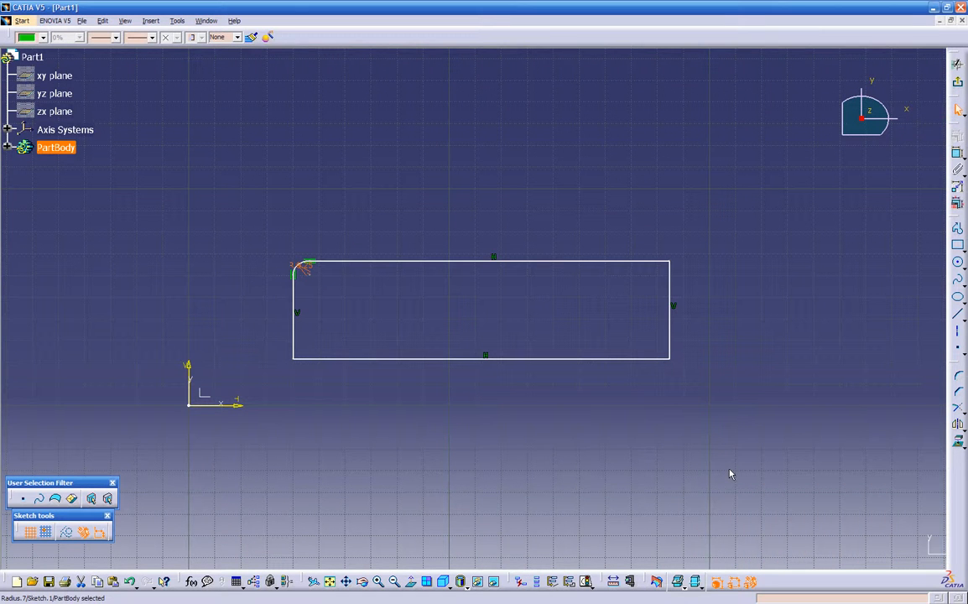
Undo the radius edit and the rounded corner, and clear the selection
key("ctrl+z")
key("ctrl+z")
left_click(529, 326)
Round the rectangle's upper-left corner by selecting its corner point, and set the radius to 0.25 in
left_click_drag(261, 203, 326, 269)
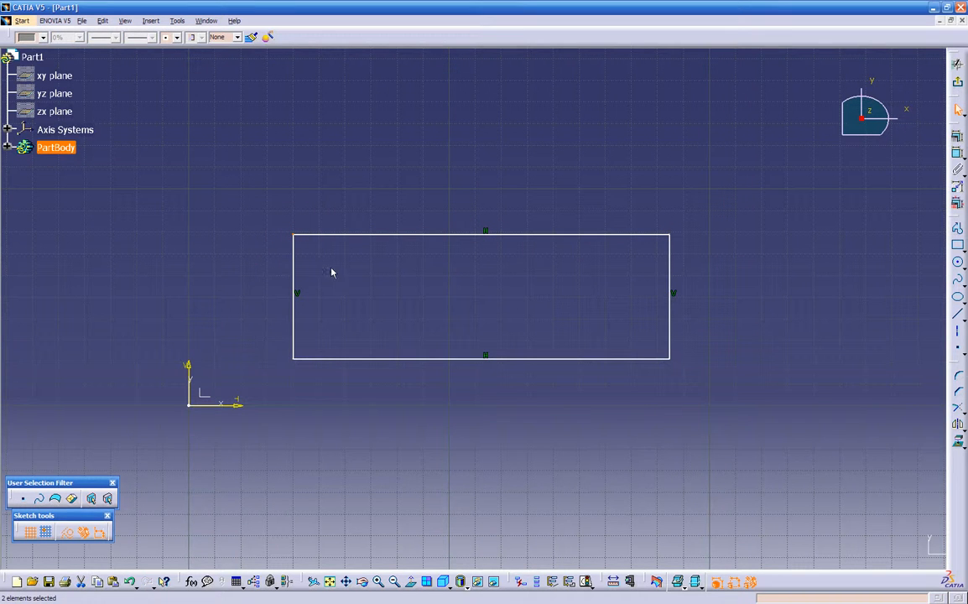
left_click(959, 378)
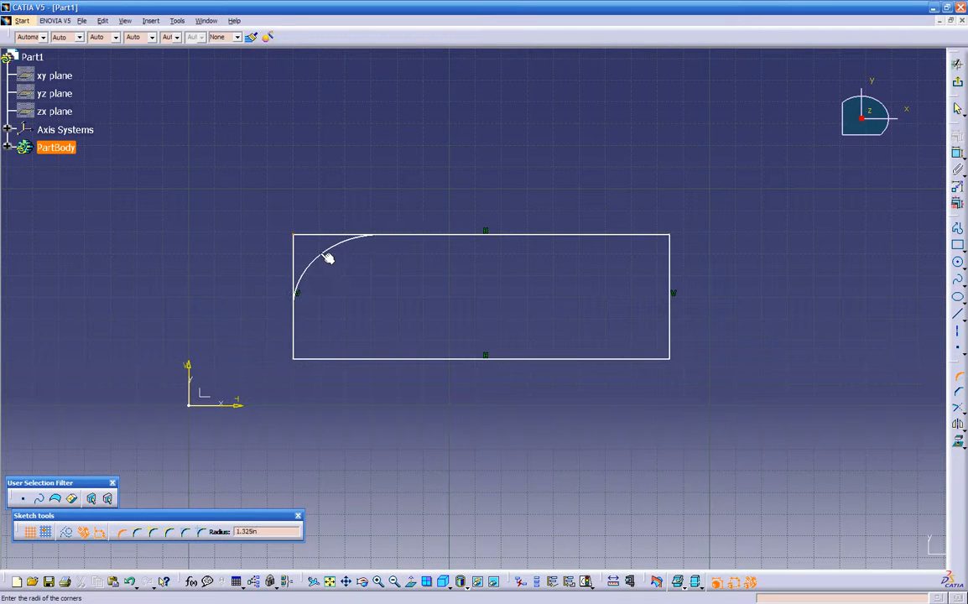
left_click(321, 255)
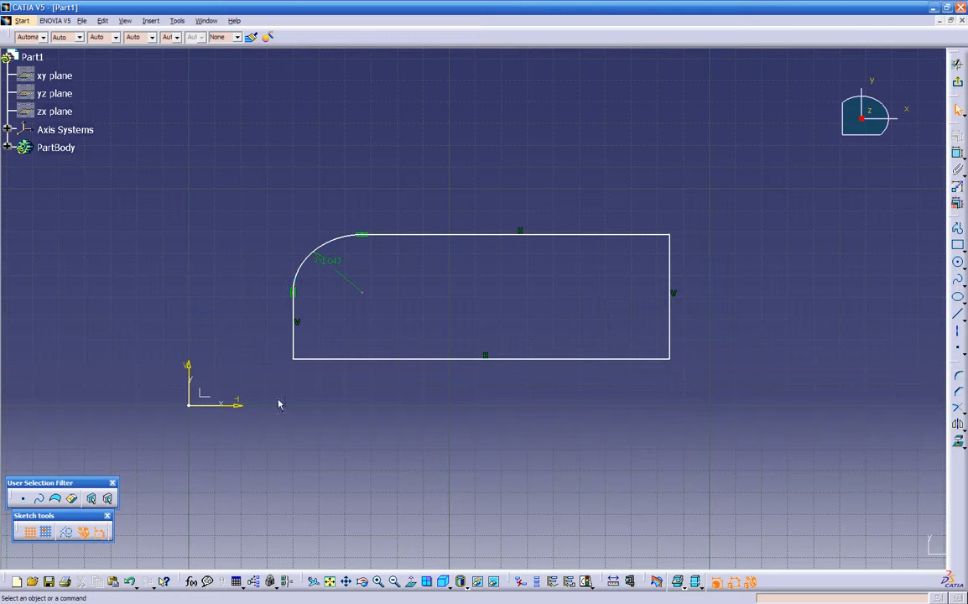
double_click(328, 256)
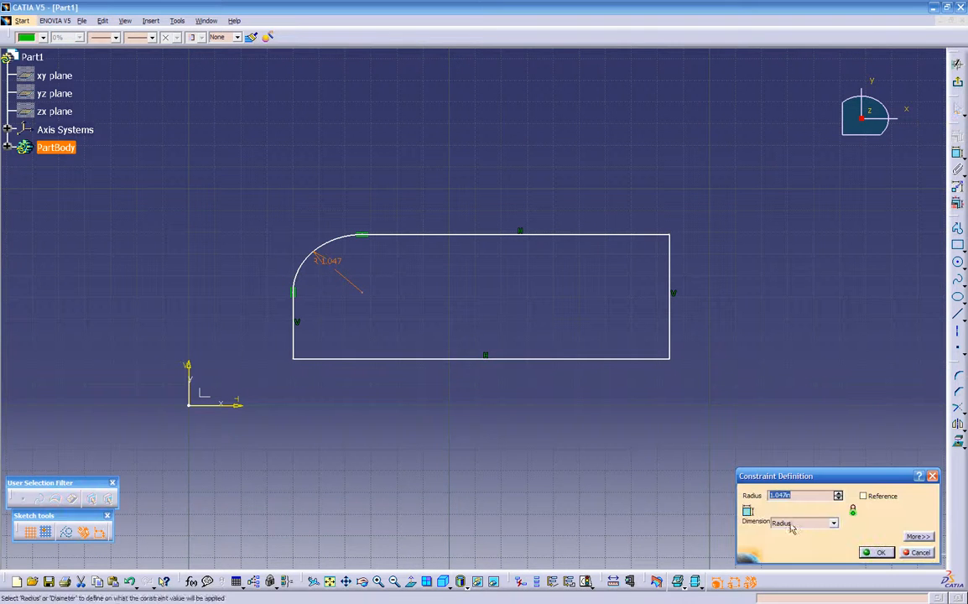
type("0.25")
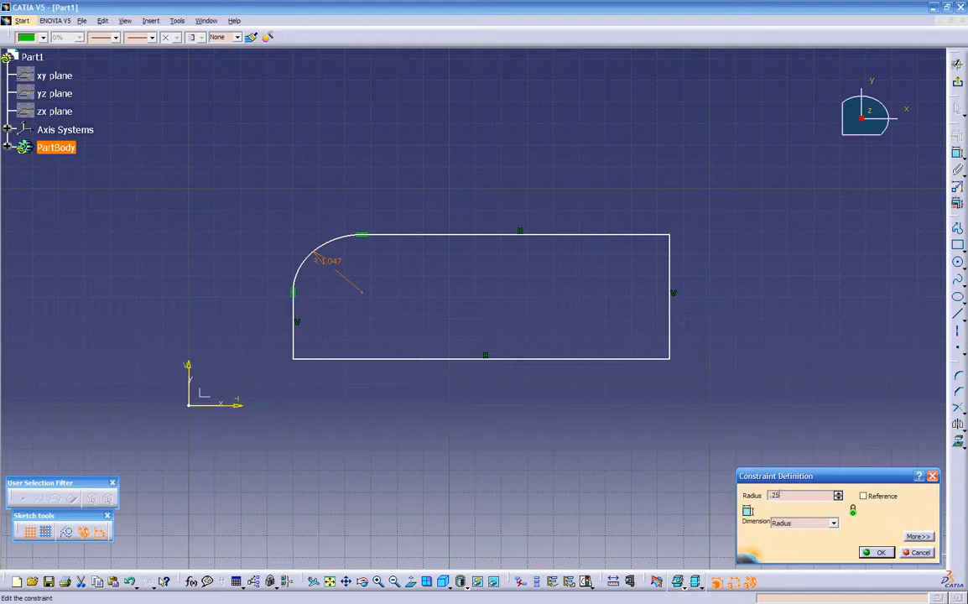
key("Return")
left_click(434, 453)
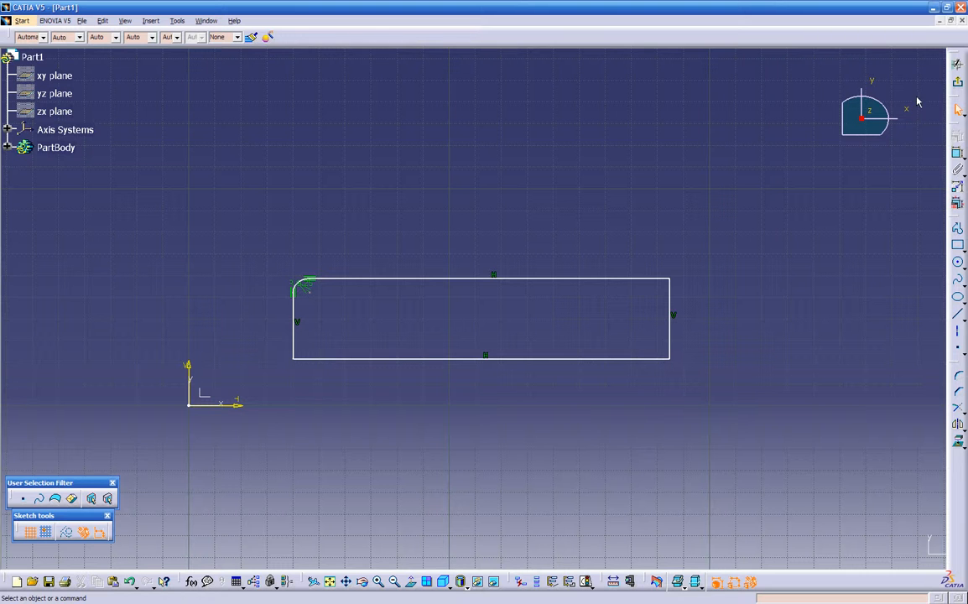
Exit the sketch and extrude the rounded rectangle upward as a Pad with a length of about 1.79 in
left_click(958, 84)
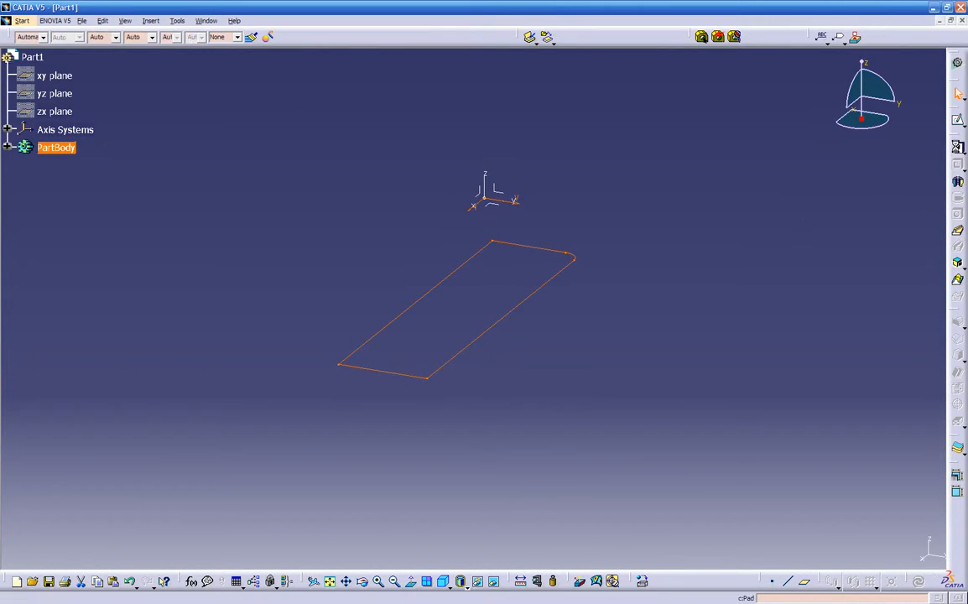
left_click(958, 147)
middle_click_drag(507, 414, 456, 404)
left_click_drag(439, 287, 438, 174)
left_click_drag(431, 242, 439, 164)
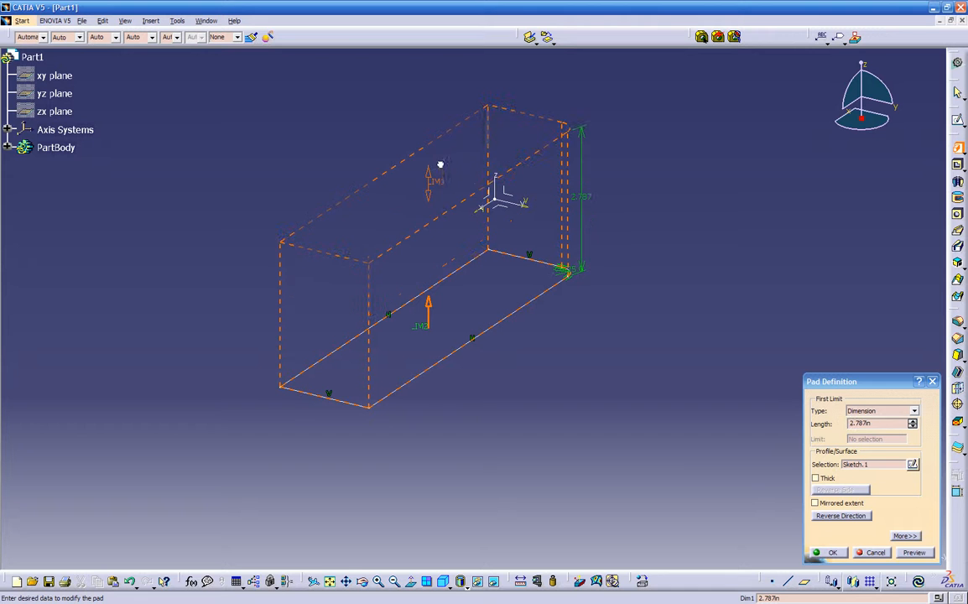
left_click_drag(437, 214, 437, 221)
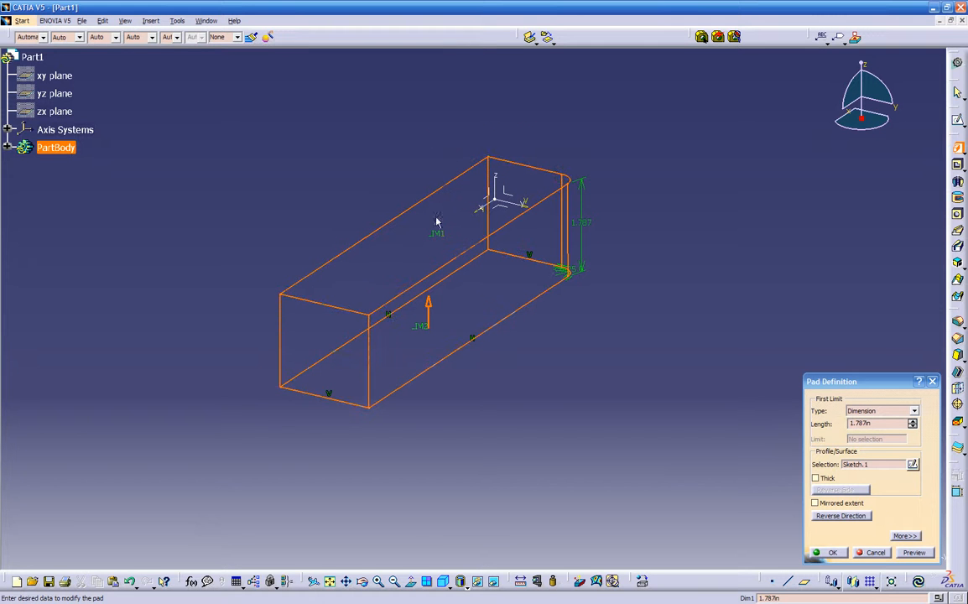
left_click(826, 552)
middle_click_drag(566, 339, 498, 368)
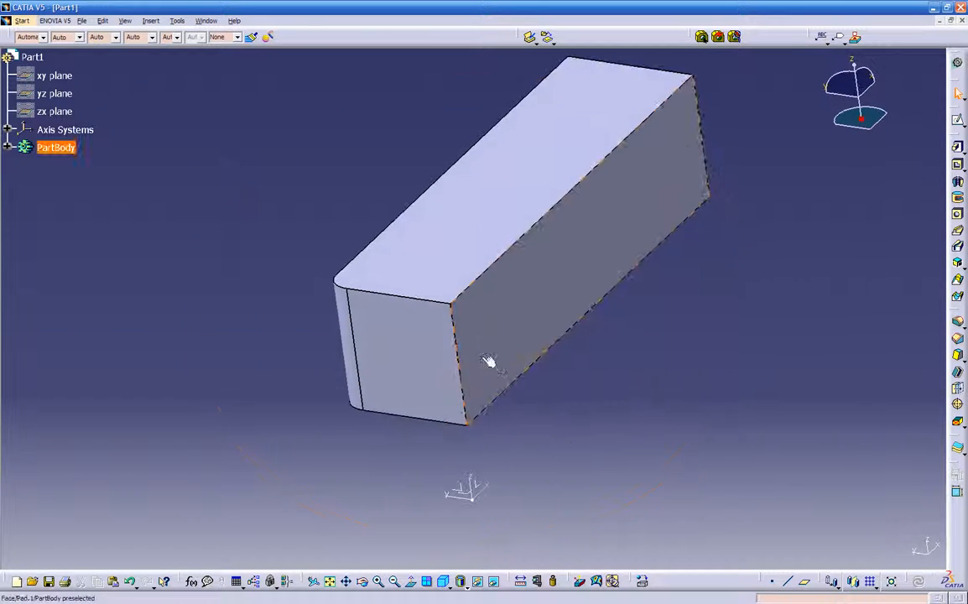
Expand the PartBody and switch the visibility of the pad's sketch on and off twice, leaving it hidden
left_click(7, 148)
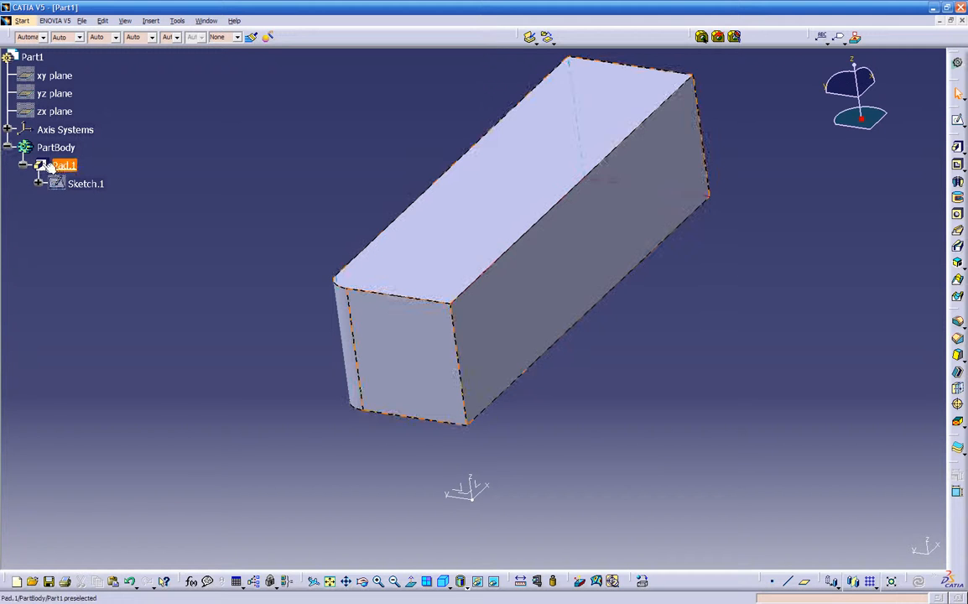
right_click(74, 184)
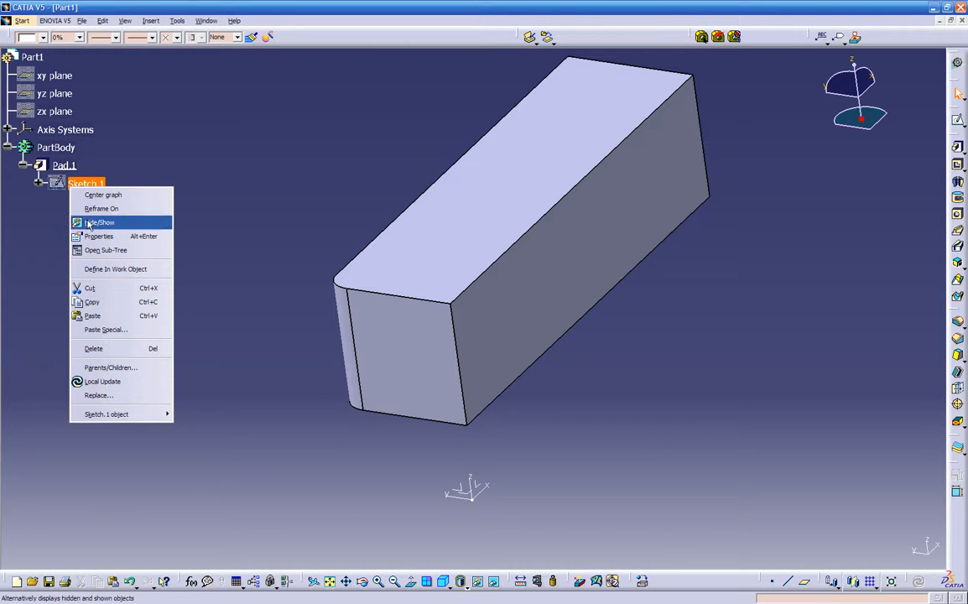
left_click(88, 224)
right_click(84, 183)
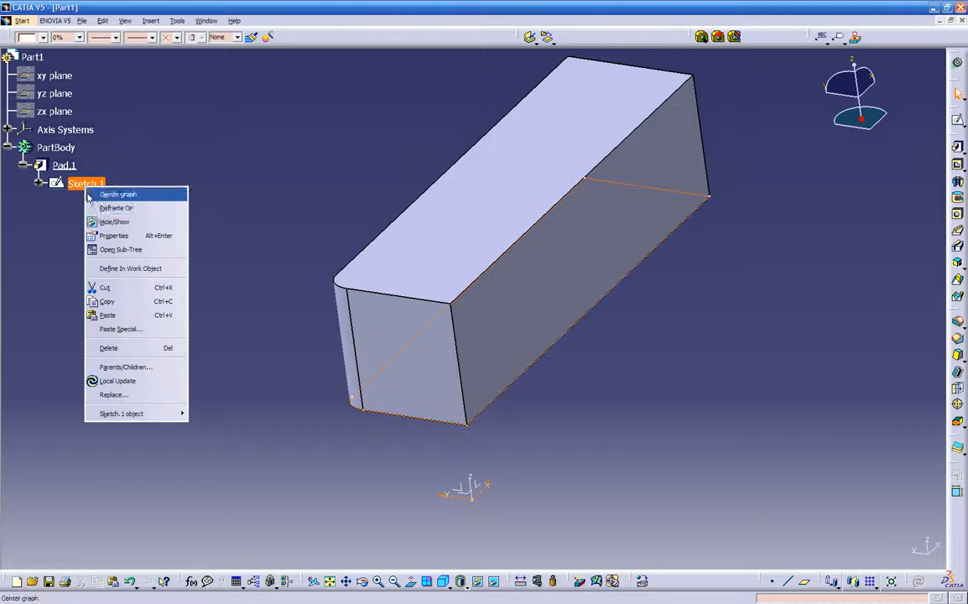
left_click(115, 219)
right_click(86, 184)
left_click(97, 220)
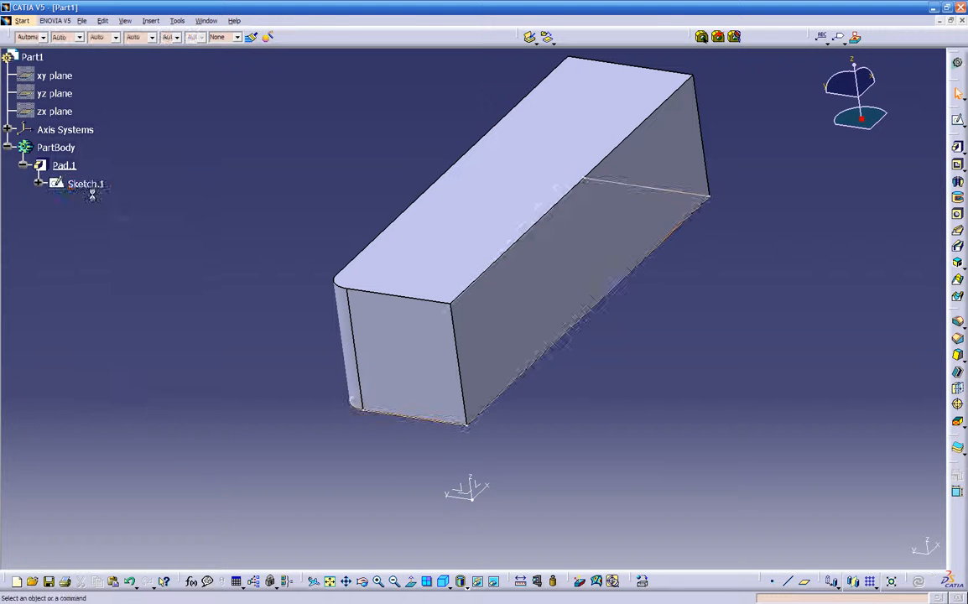
right_click(58, 184)
left_click(103, 215)
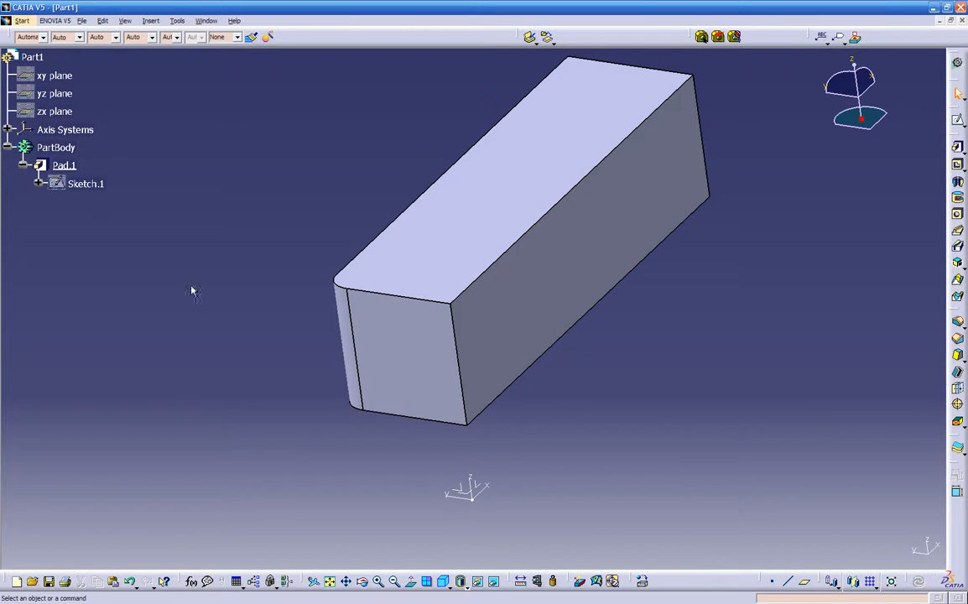
Swap to the hidden space and back, and make the pad's sketch visible
left_click(494, 583)
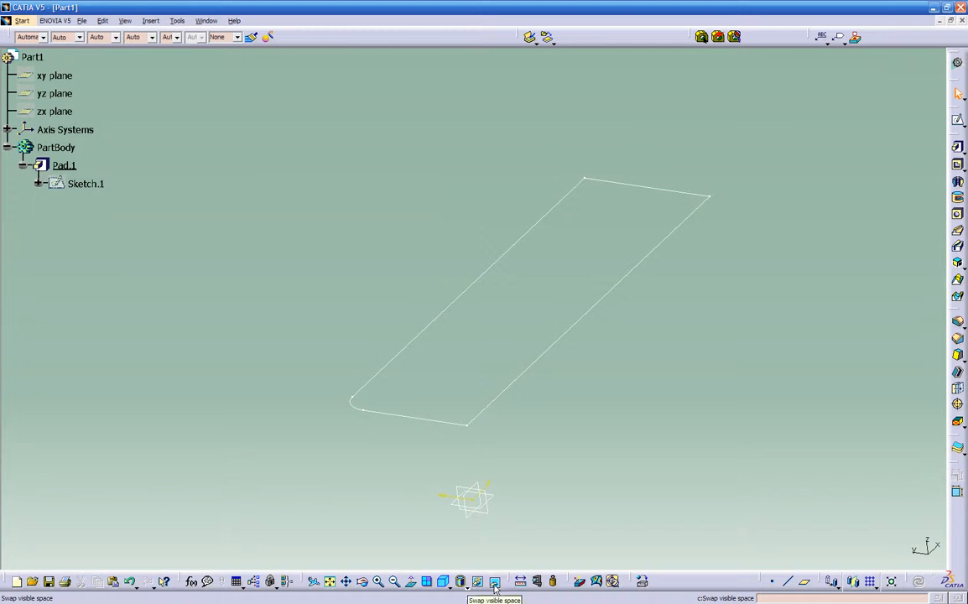
left_click(494, 582)
right_click(86, 183)
left_click(87, 219)
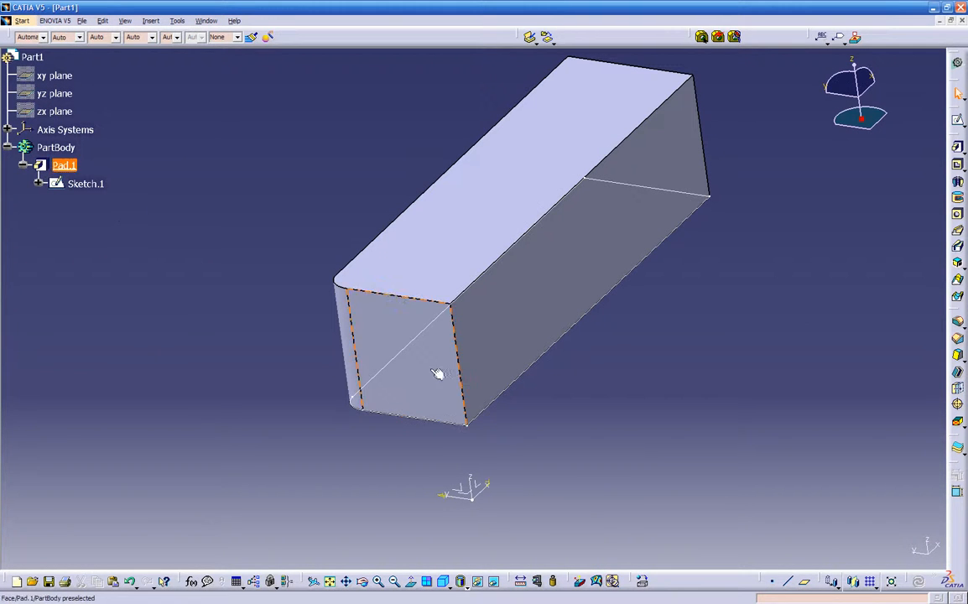
Add an edge fillet with a 0.25 in radius to the sharp vertical edge beside the existing rounded corner
middle_click_drag(405, 406, 429, 392)
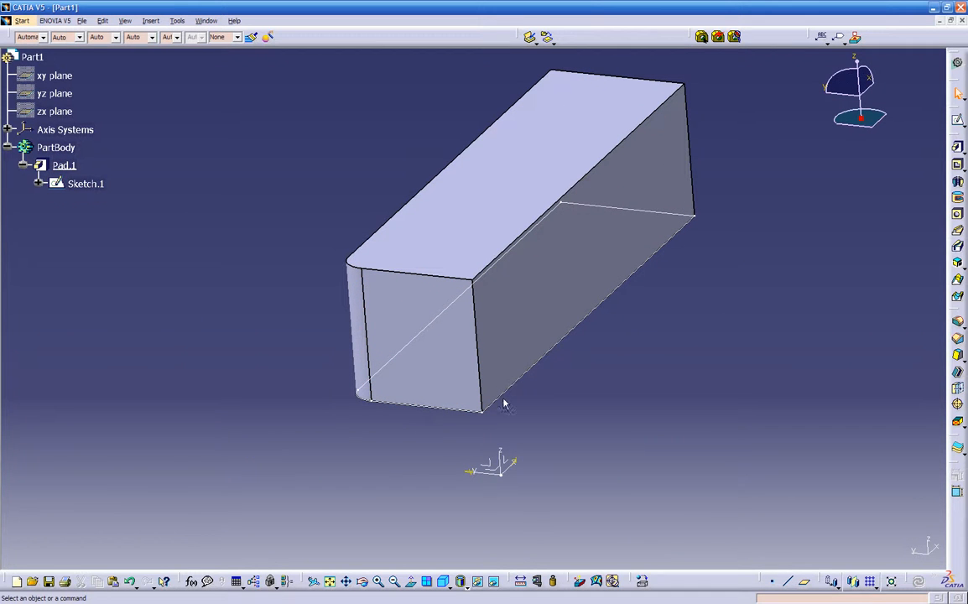
middle_click_drag(526, 412, 577, 328)
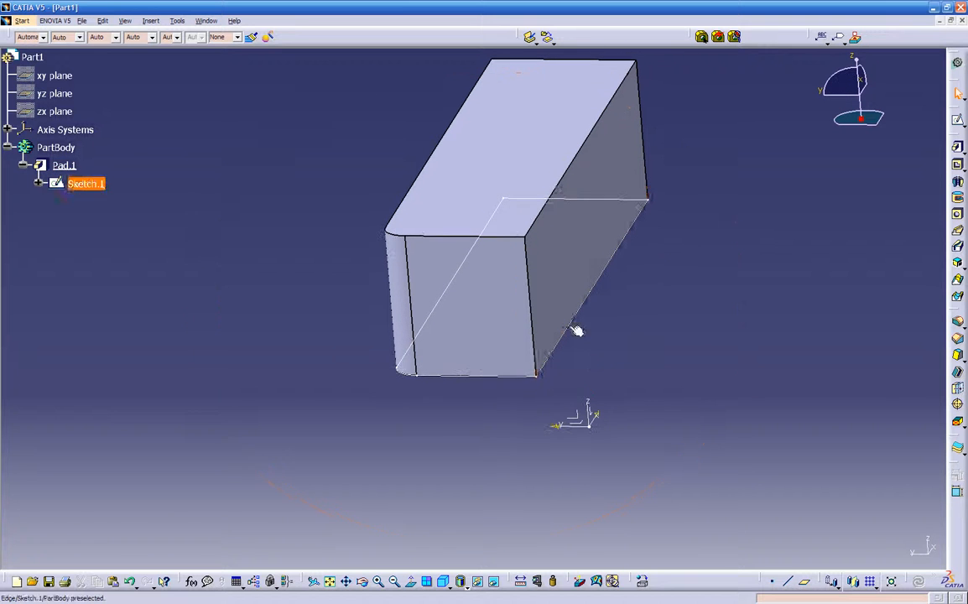
left_click(530, 298)
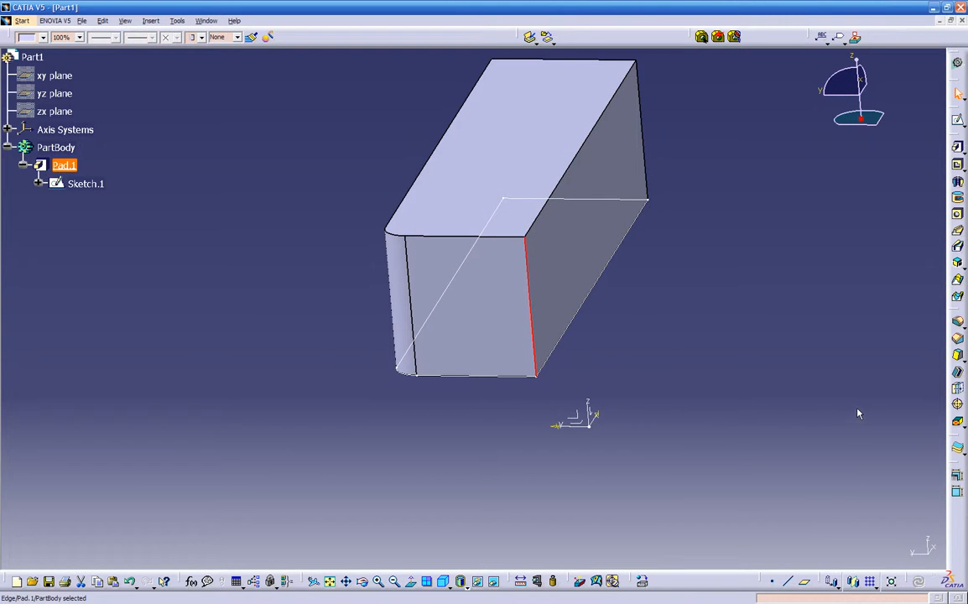
left_click(958, 322)
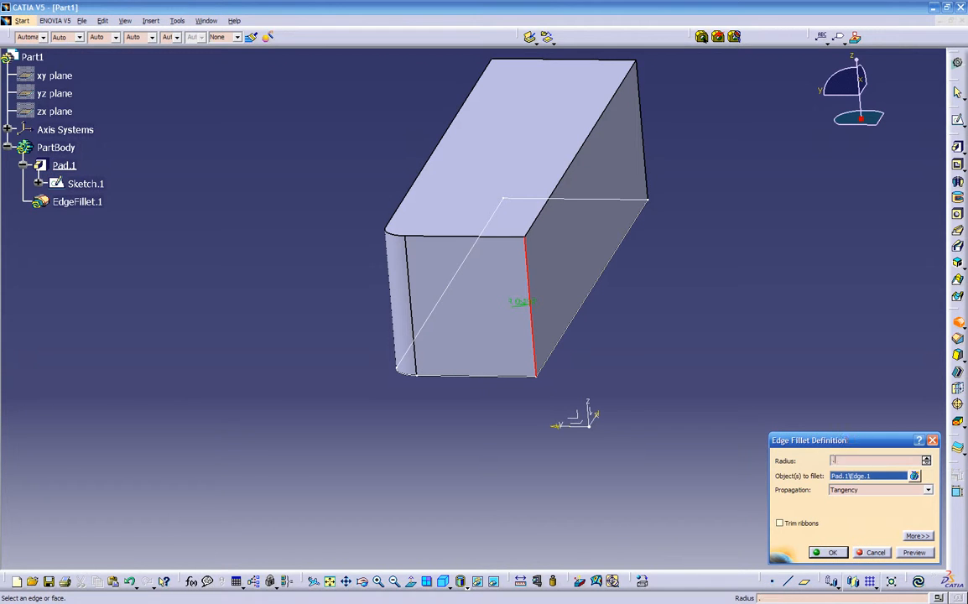
type(".25in")
key("Return")
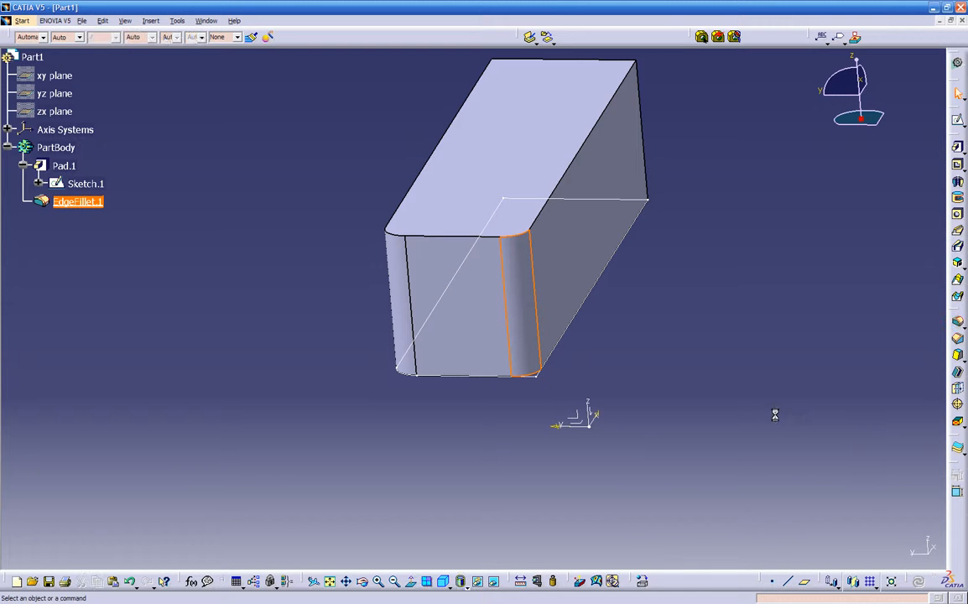
Edit the edge fillet to include the two remaining sharp vertical edges of the block
middle_click_drag(685, 403, 476, 339)
left_click(484, 325)
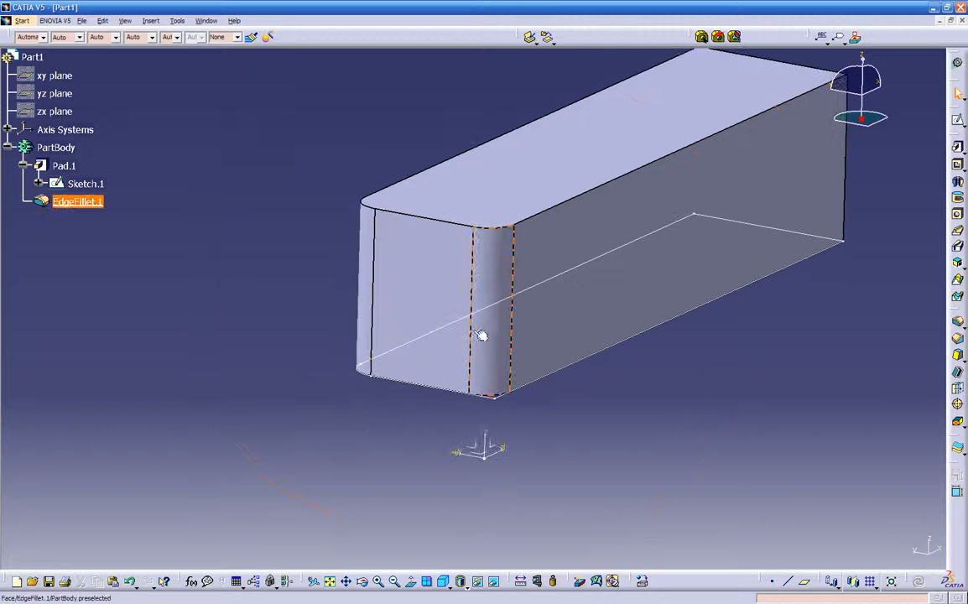
double_click(484, 324)
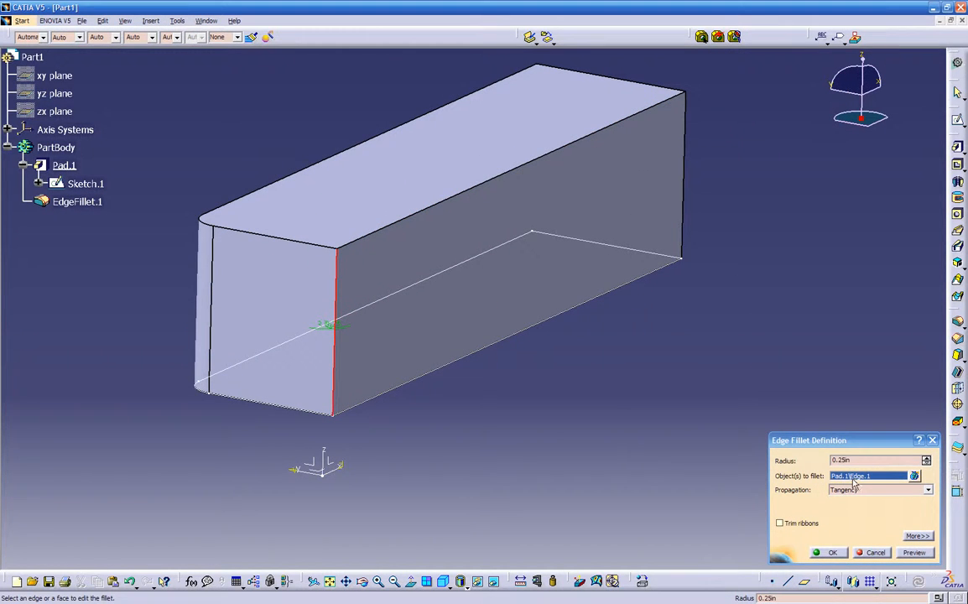
middle_click_drag(676, 400, 600, 358)
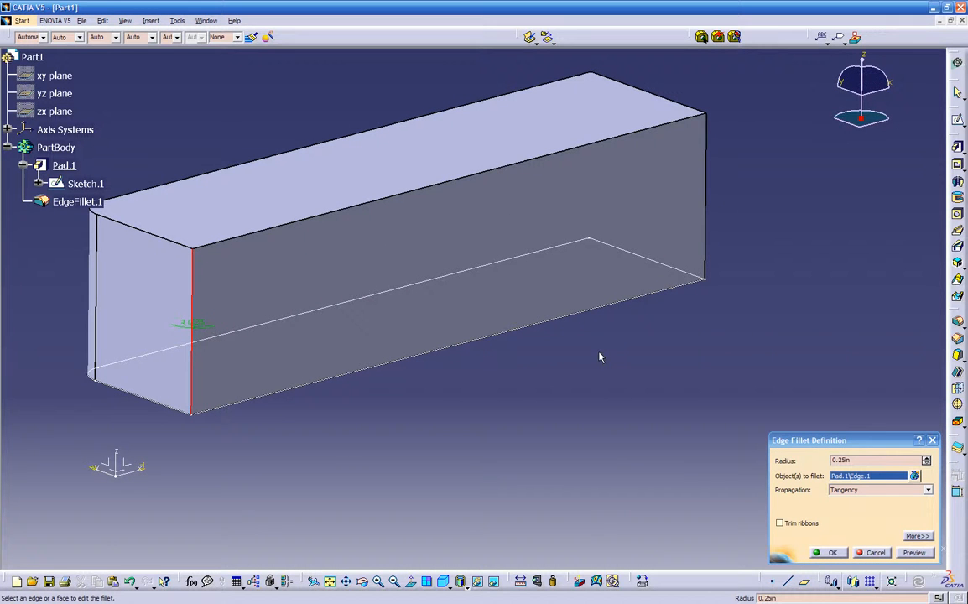
left_click(714, 223)
middle_click_drag(724, 241, 630, 246)
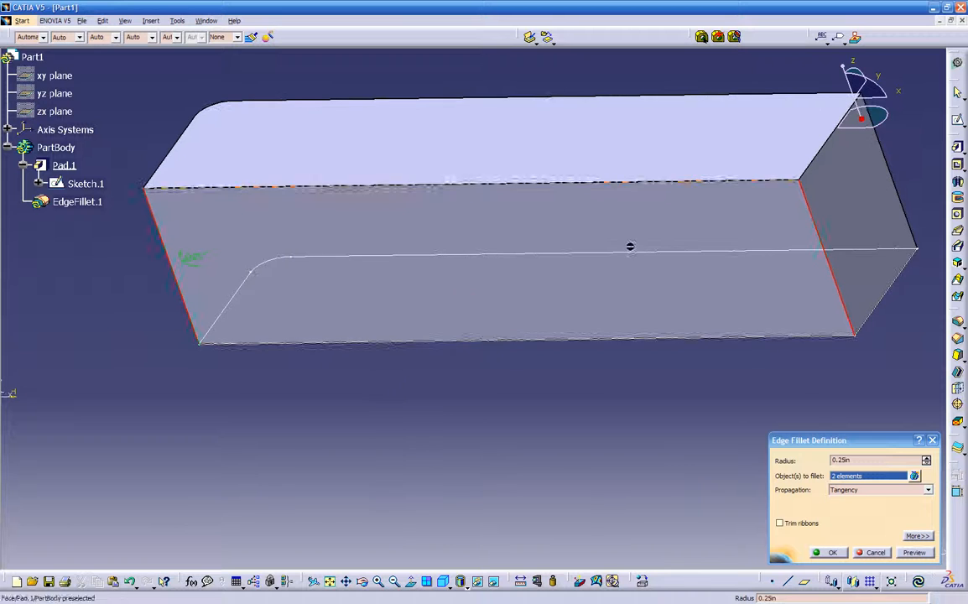
left_click(895, 180)
left_click(835, 554)
Start a Hole on the block's top face and move it along the face toward one end
middle_click_drag(491, 395, 295, 362)
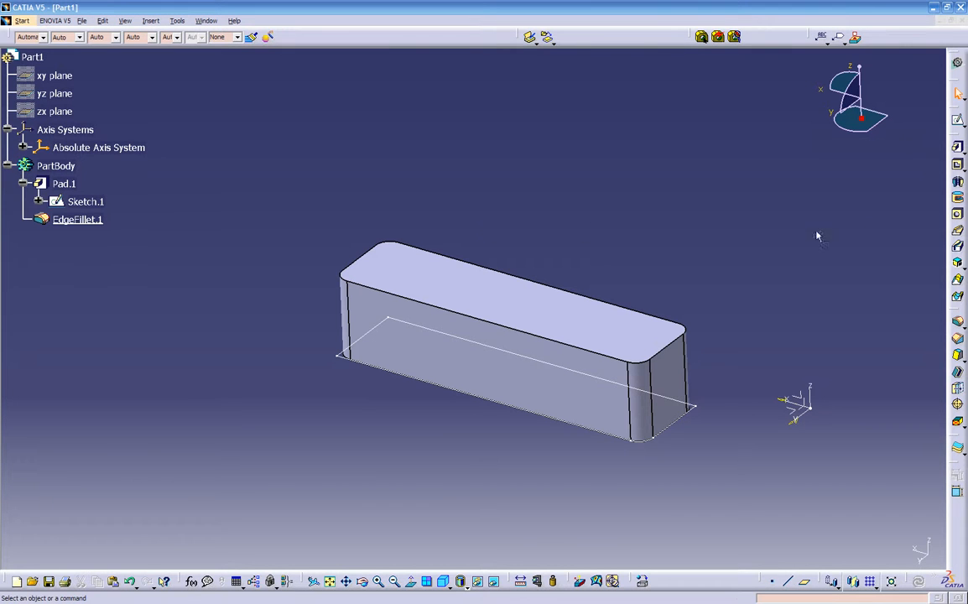
left_click(958, 215)
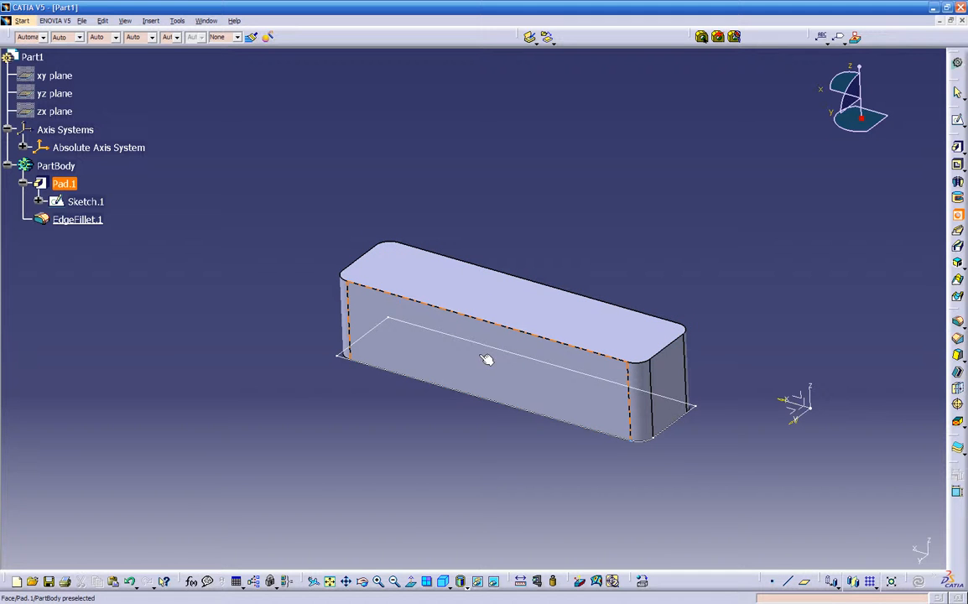
left_click(504, 303)
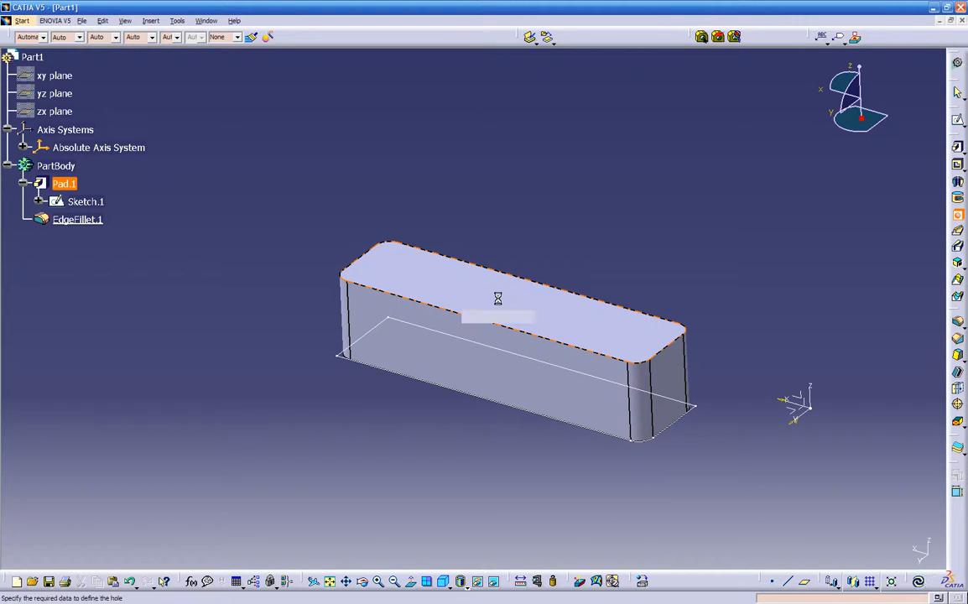
middle_click_drag(504, 303, 468, 280)
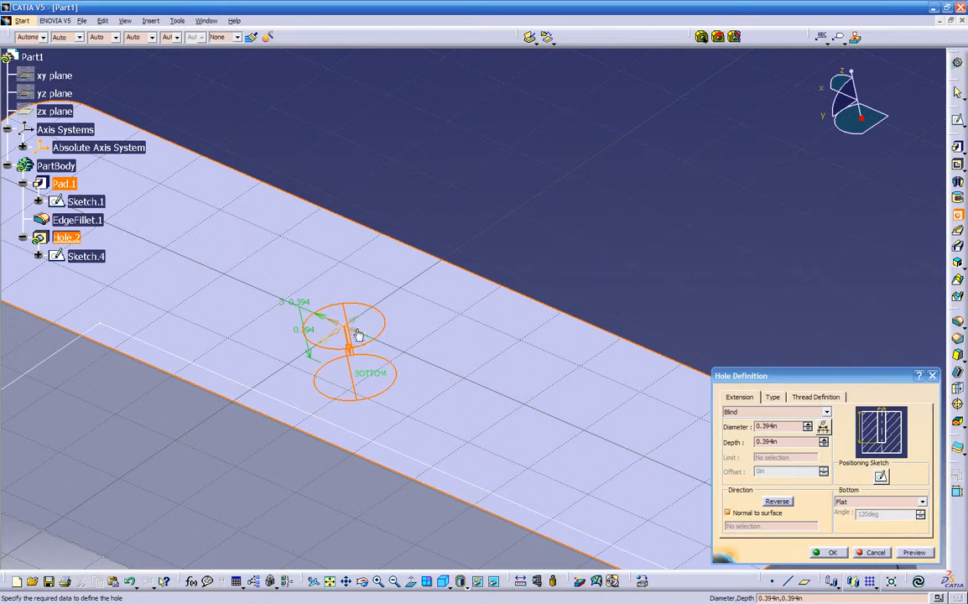
left_click_drag(355, 324, 244, 251)
Try to place the hole outside the block, and move it back onto the top face
middle_click_drag(425, 346, 409, 402)
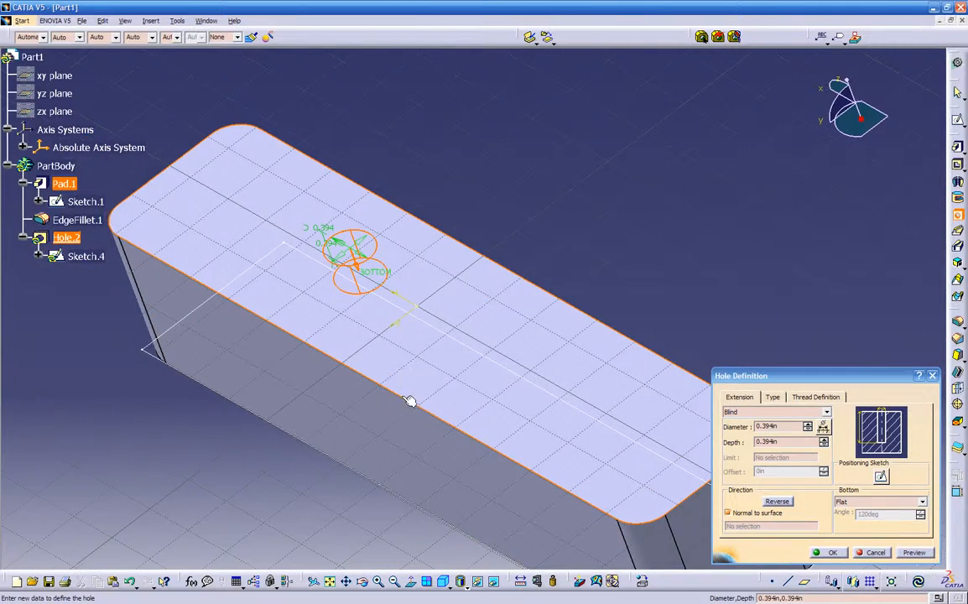
left_click_drag(363, 245, 476, 156)
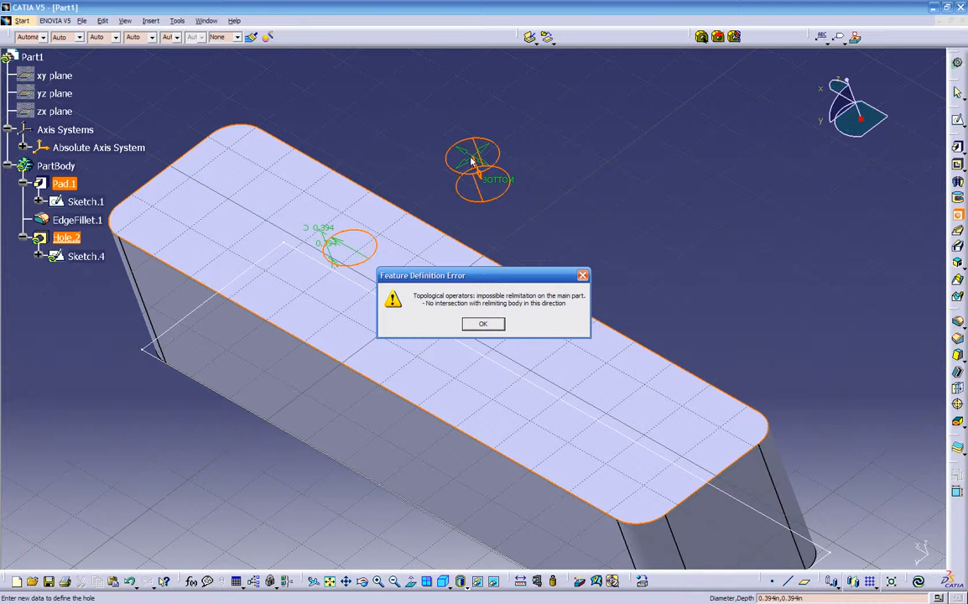
left_click(482, 326)
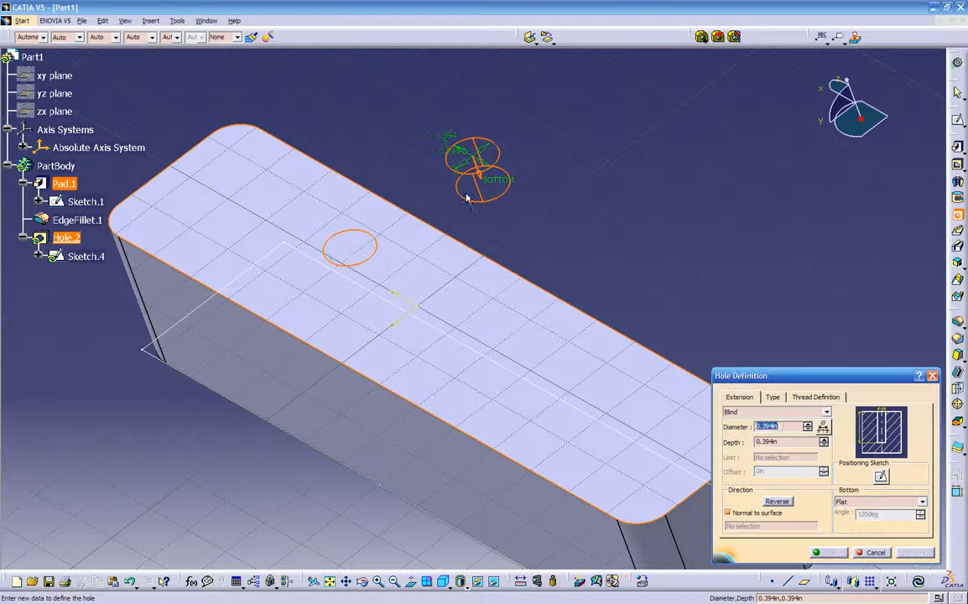
left_click_drag(459, 171, 304, 267)
Deepen the hole to 1 in, switch its extension to Up To Next and preview it
middle_click_drag(443, 371, 371, 279)
left_click_drag(336, 273, 335, 285)
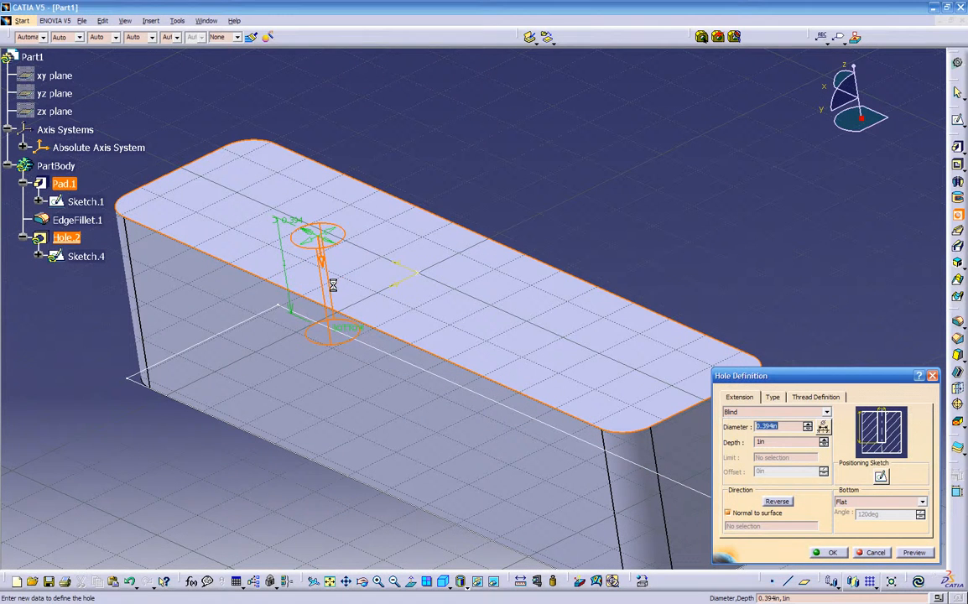
left_click(811, 413)
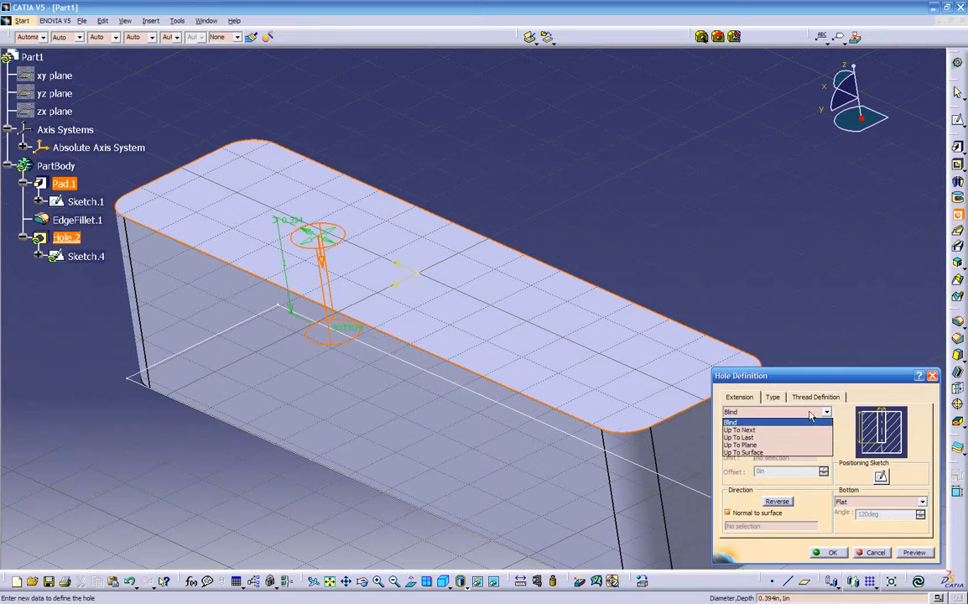
left_click(771, 431)
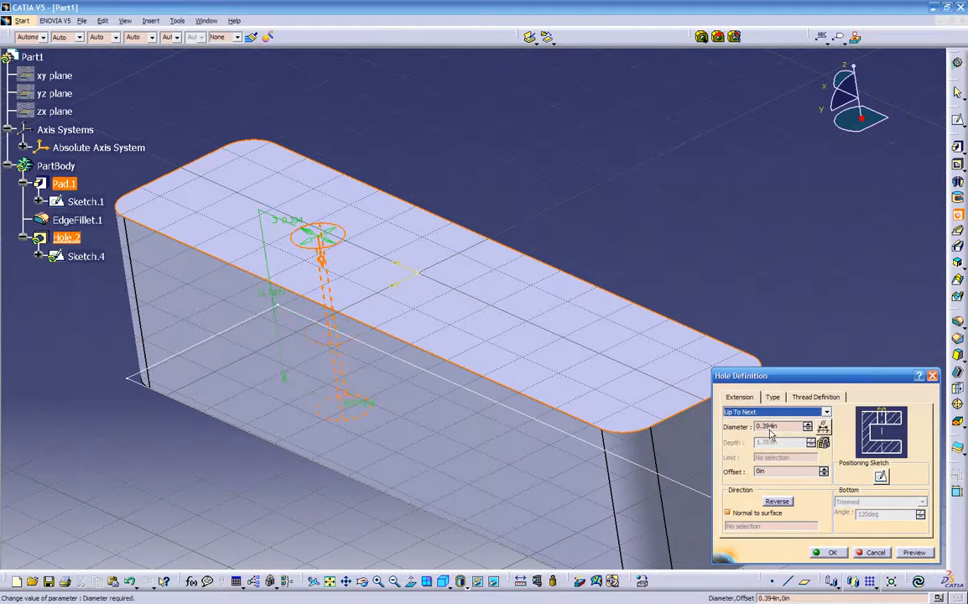
middle_click_drag(361, 369, 619, 458)
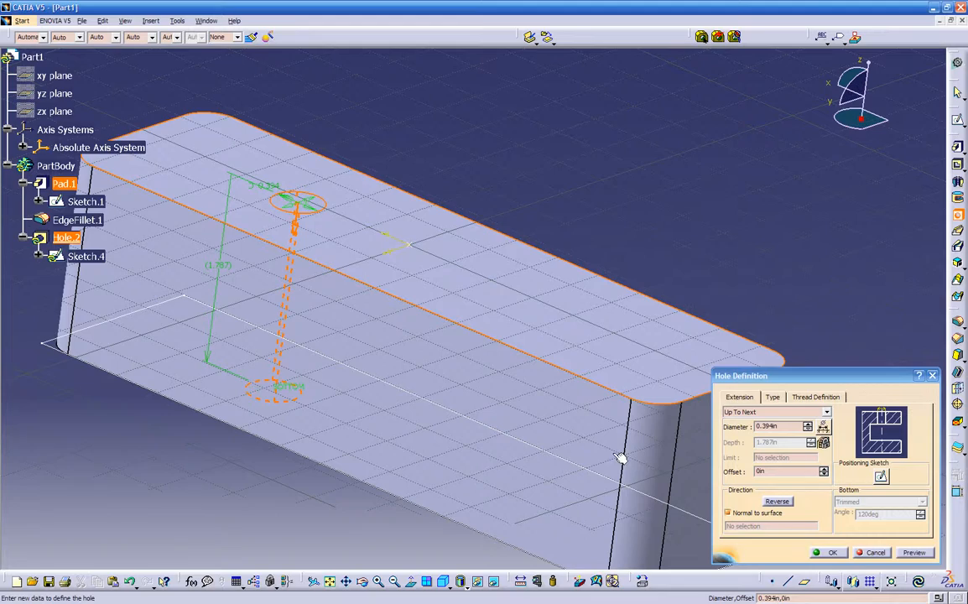
left_click(915, 552)
middle_click_drag(371, 281, 708, 430)
Make the hole Blind with a 0.5 in diameter and 0.5 in depth, preview it and create it
left_click(762, 412)
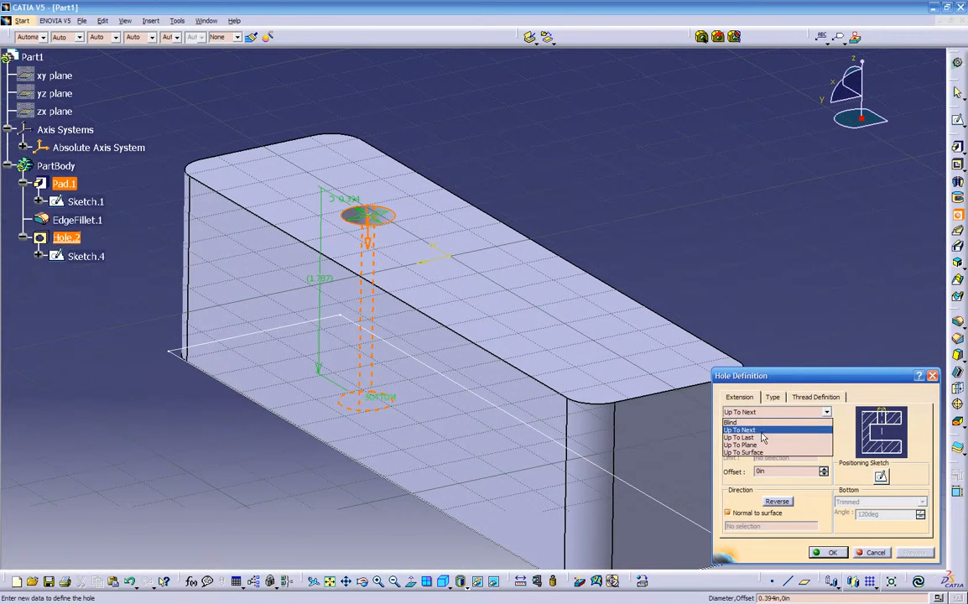
left_click(760, 422)
left_click_drag(783, 426, 741, 427)
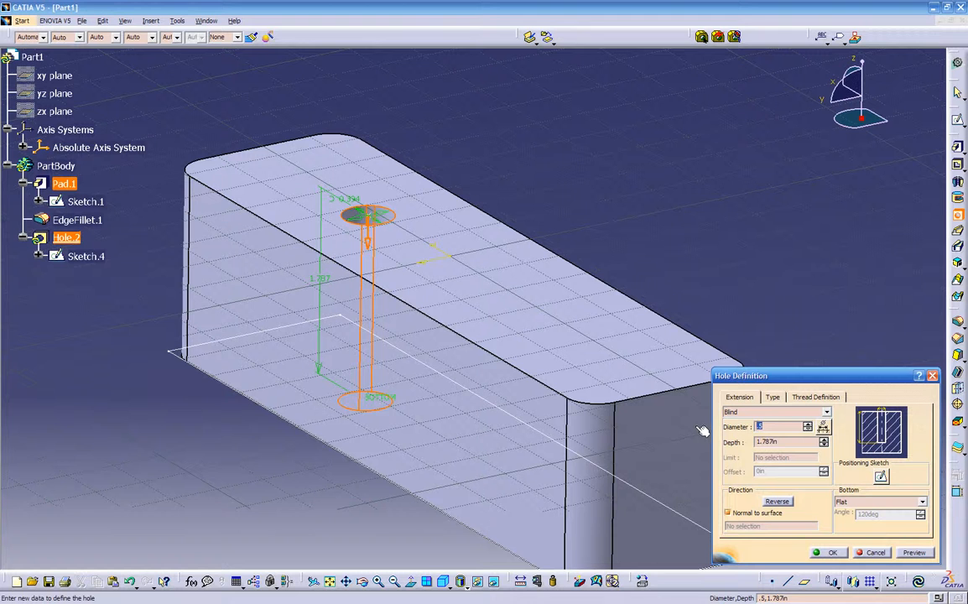
left_click(780, 441)
left_click_drag(782, 442, 641, 438)
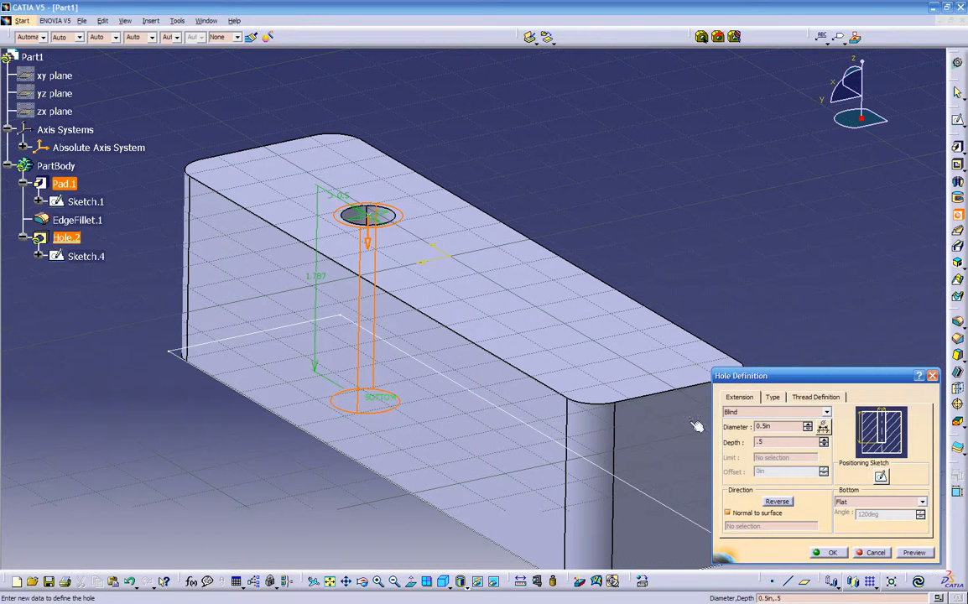
mouse_move(396, 240)
middle_mouse_down()
mouse_move(397, 267)
mouse_move(365, 212)
mouse_move(417, 277)
middle_mouse_up()
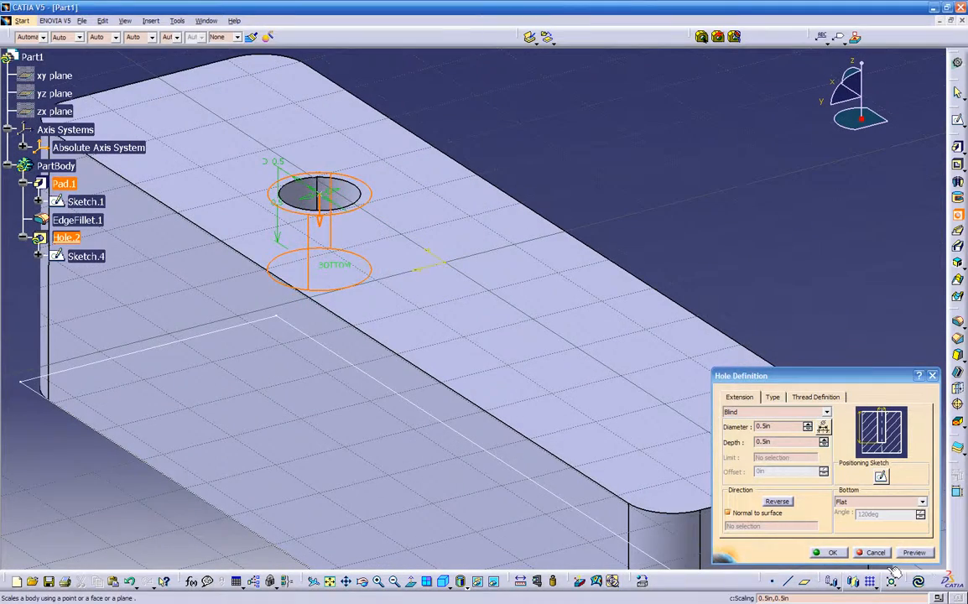
middle_click_drag(503, 305, 638, 445)
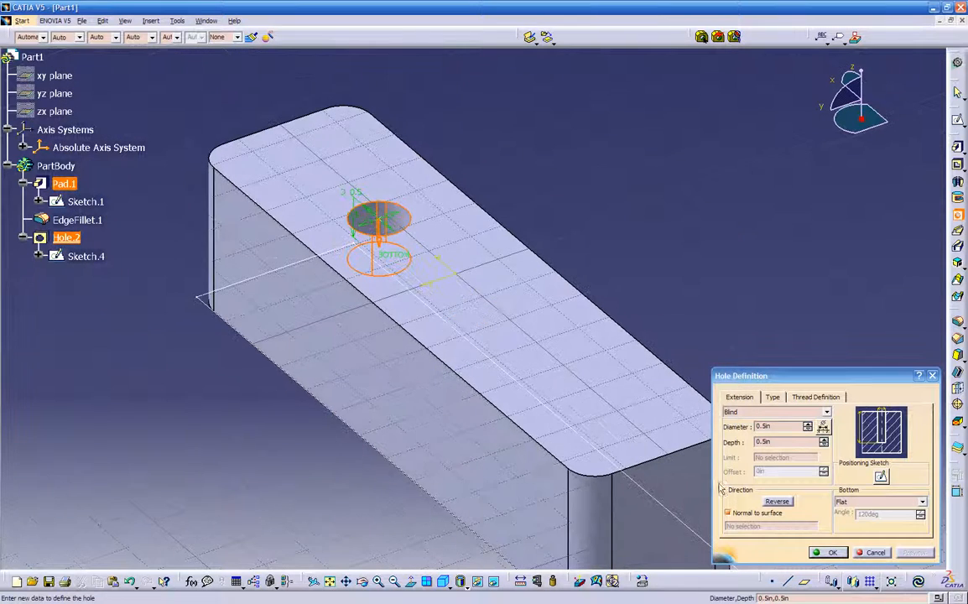
left_click(826, 552)
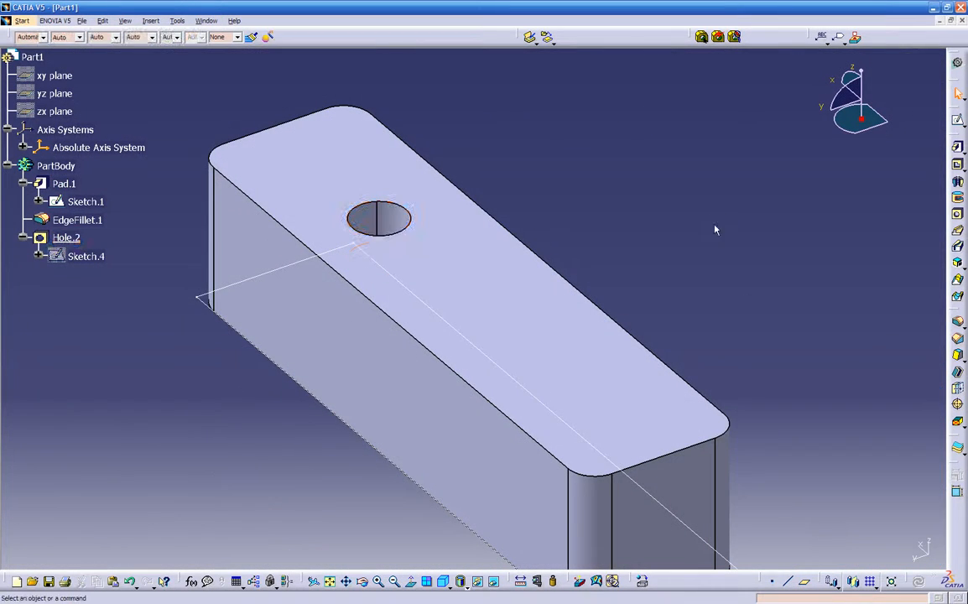
Open the hole's positioning sketch and constrain its centre point 6 in horizontally from the absolute axis system's vertical axis
middle_click_drag(674, 251, 646, 277)
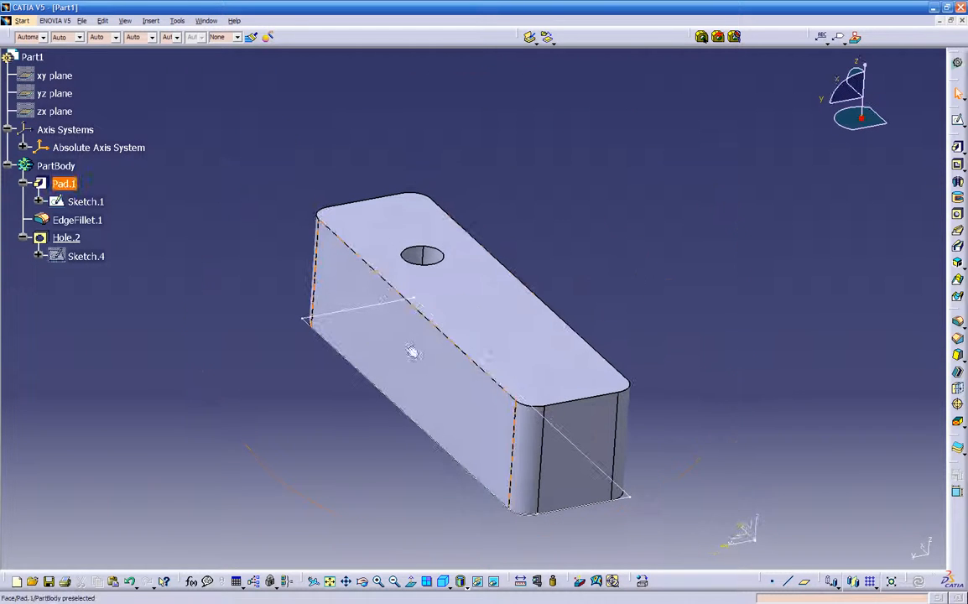
double_click(76, 261)
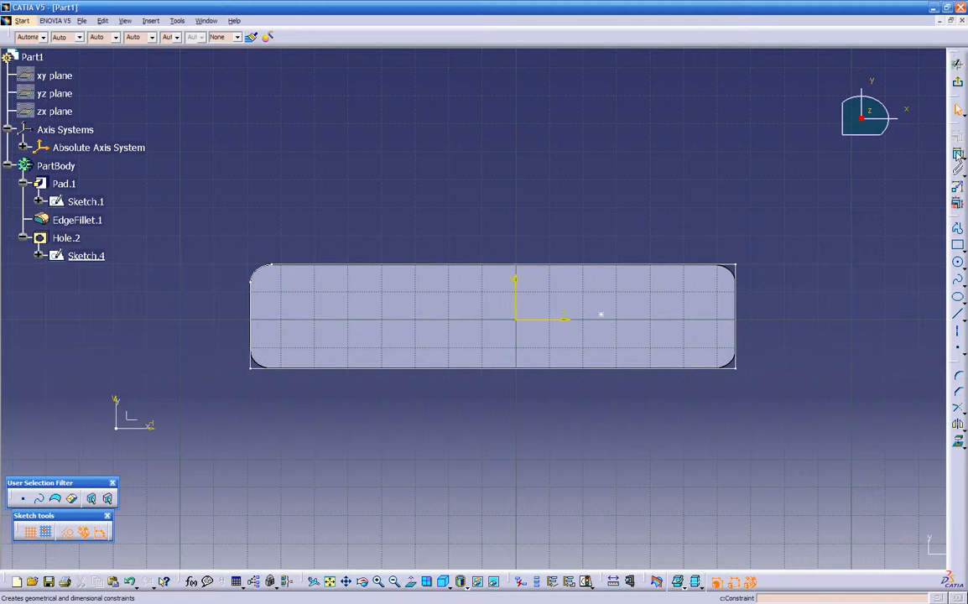
left_click(601, 314)
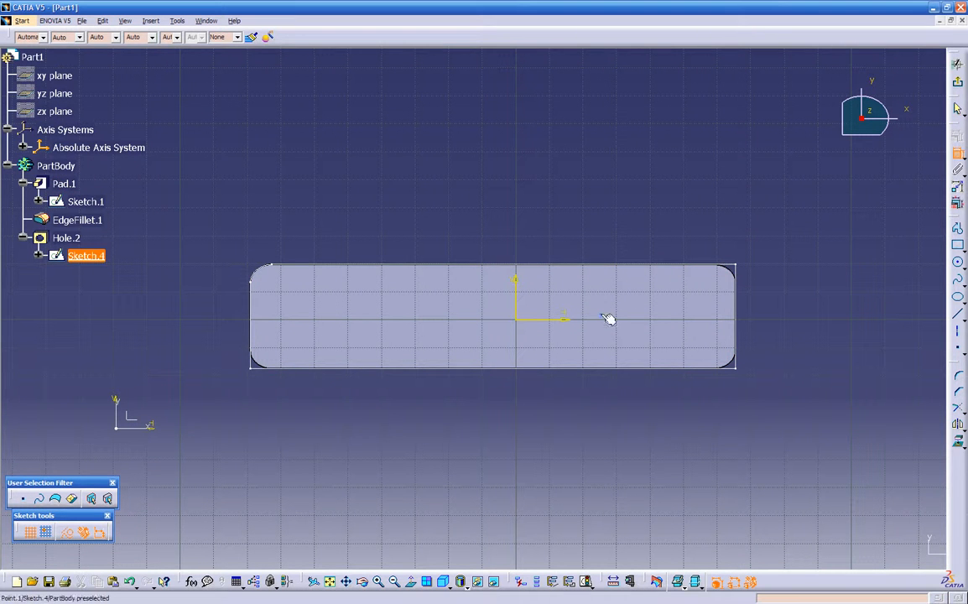
left_click(125, 409)
left_click(360, 191)
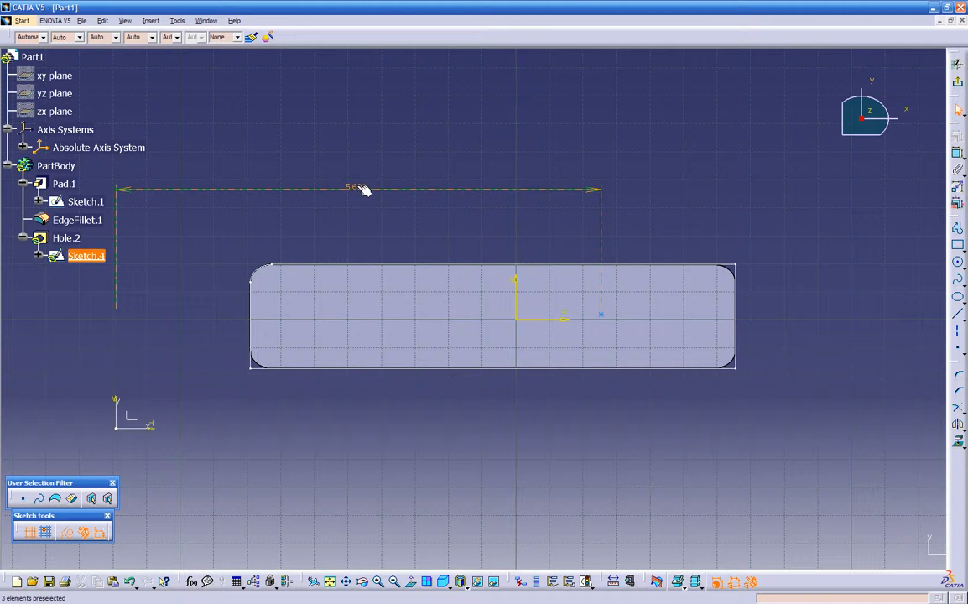
double_click(359, 188)
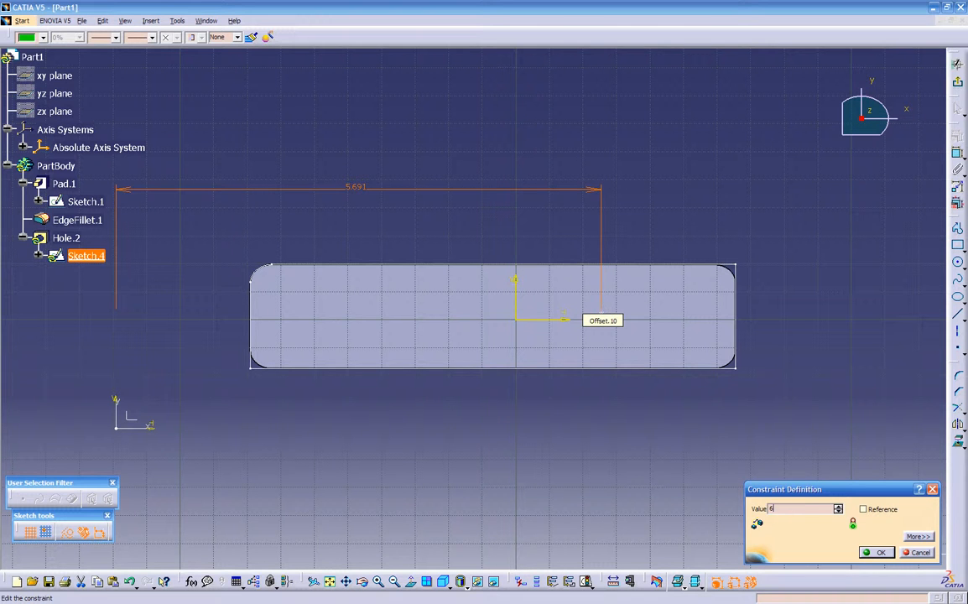
key("Return")
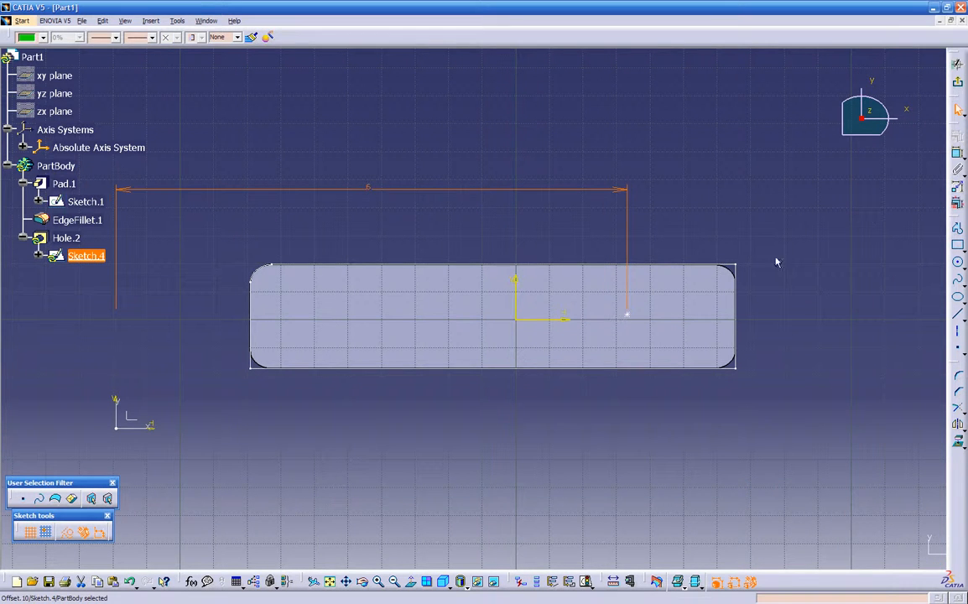
Constrain the hole's centre point 1.5 in vertically from the absolute axis system's horizontal axis and exit the sketch
left_click(649, 316)
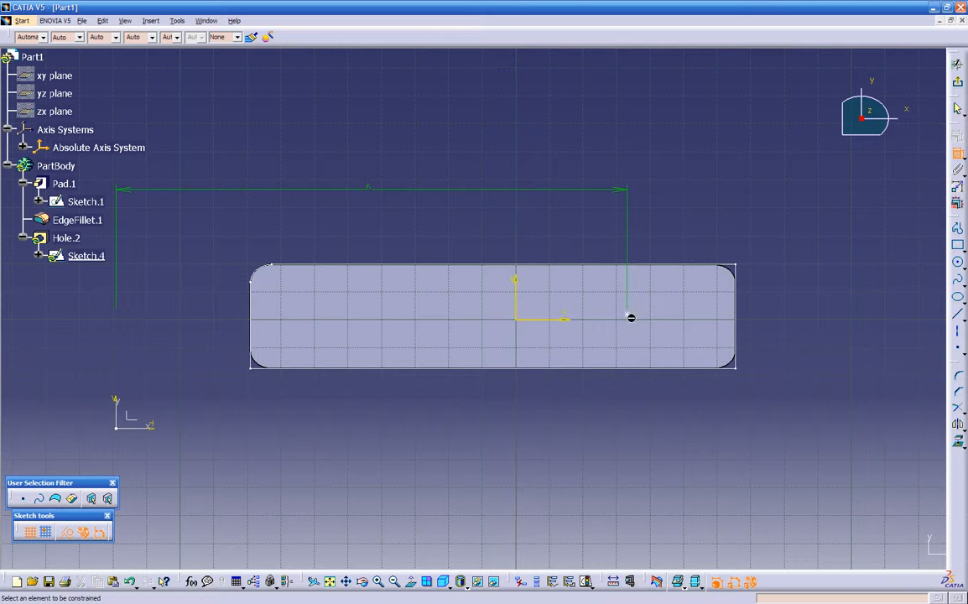
left_click(144, 429)
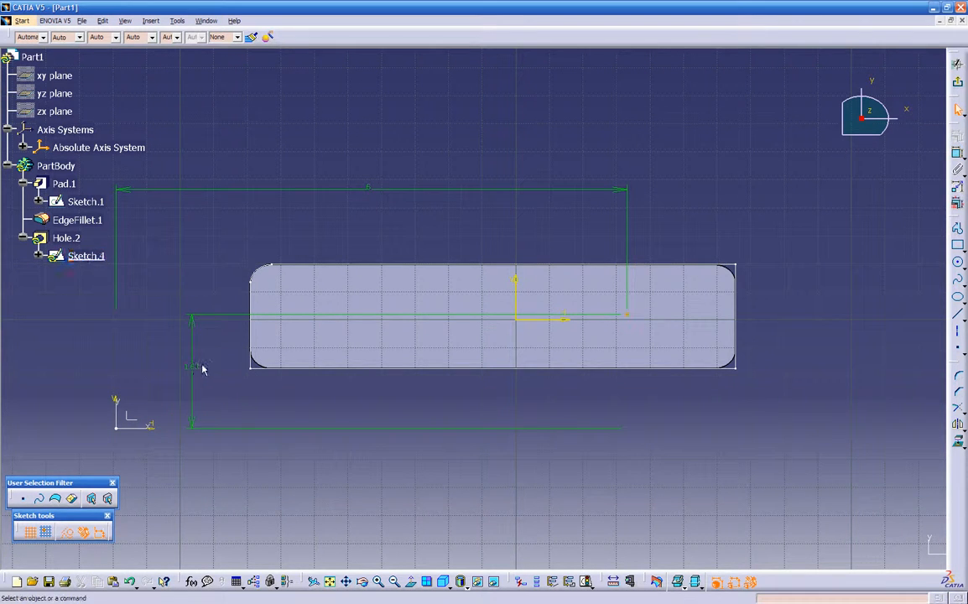
left_click(194, 365)
double_click(193, 367)
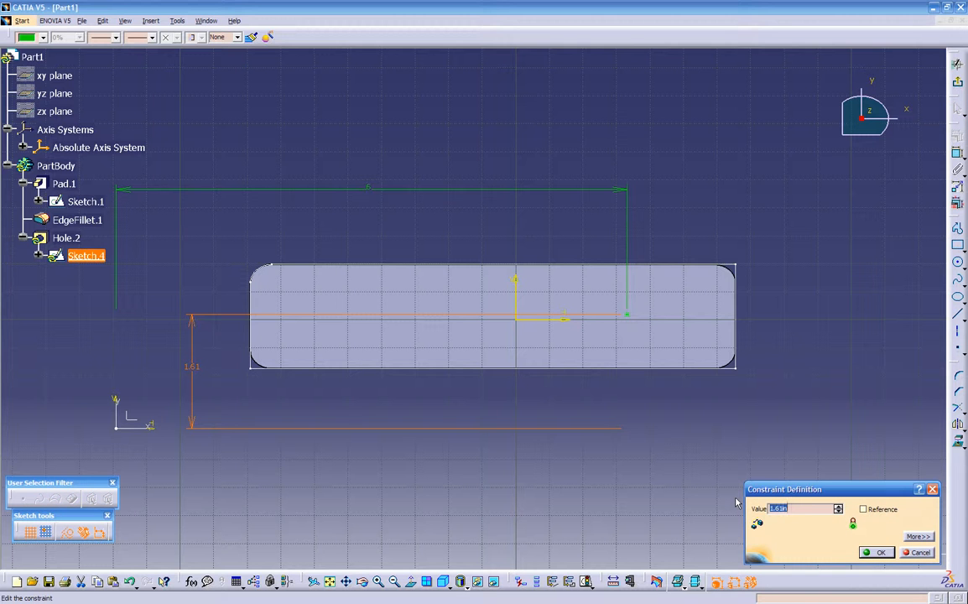
key("Return")
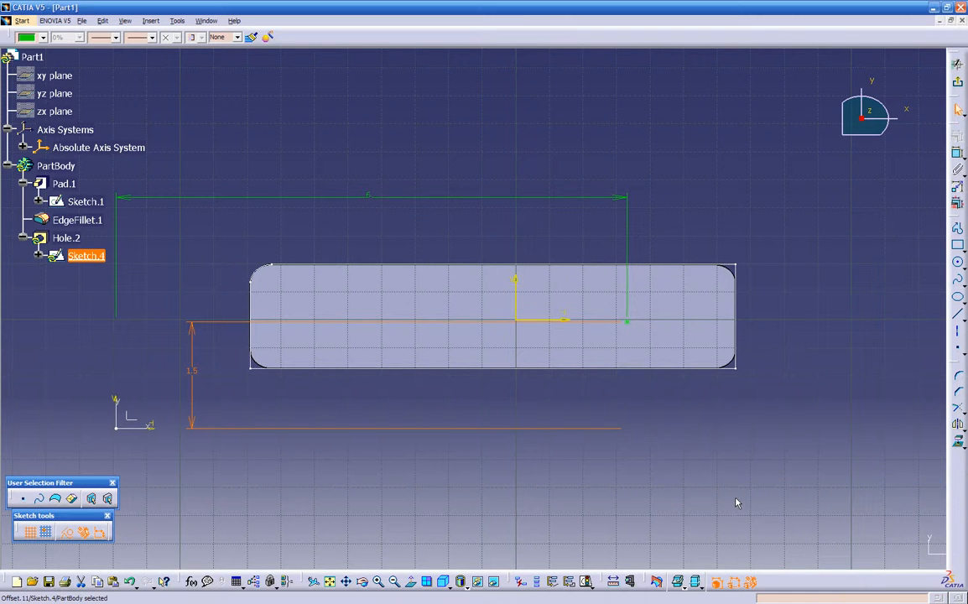
left_click(760, 430)
left_click(959, 90)
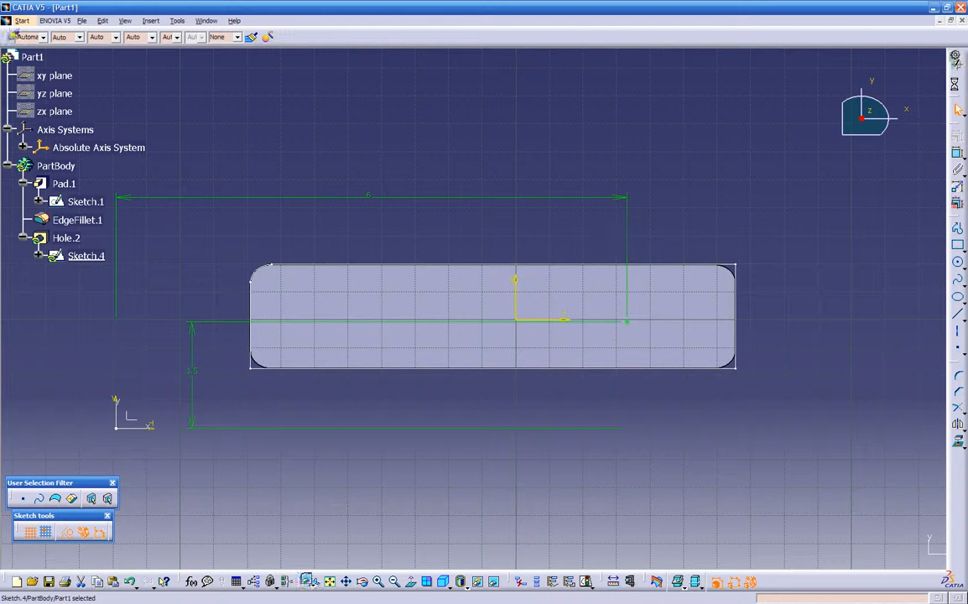
middle_click_drag(453, 327, 400, 341)
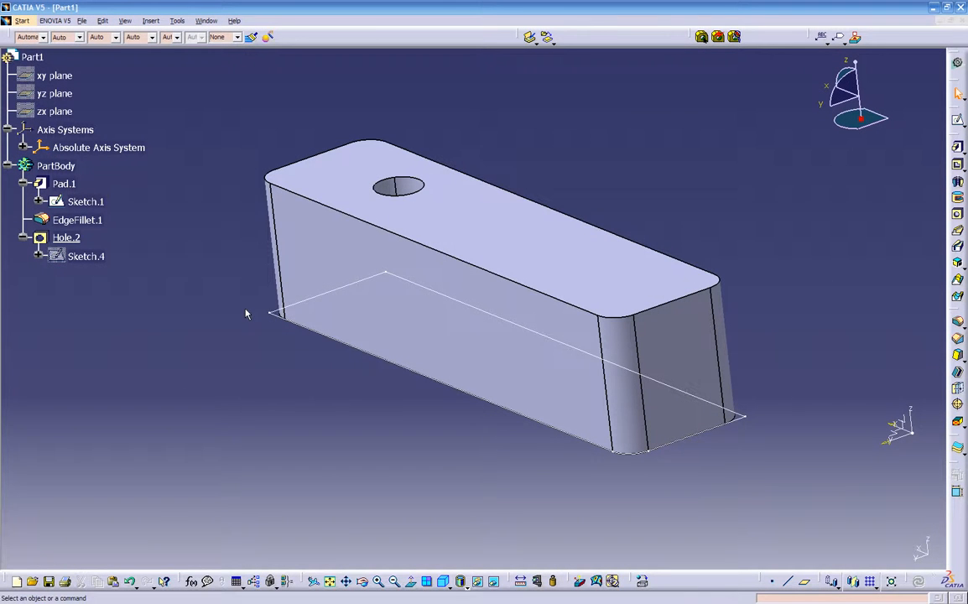
Shell the block with a 0.15 in inside thickness, removing its bottom face
left_click(958, 374)
middle_click_drag(428, 471, 424, 344)
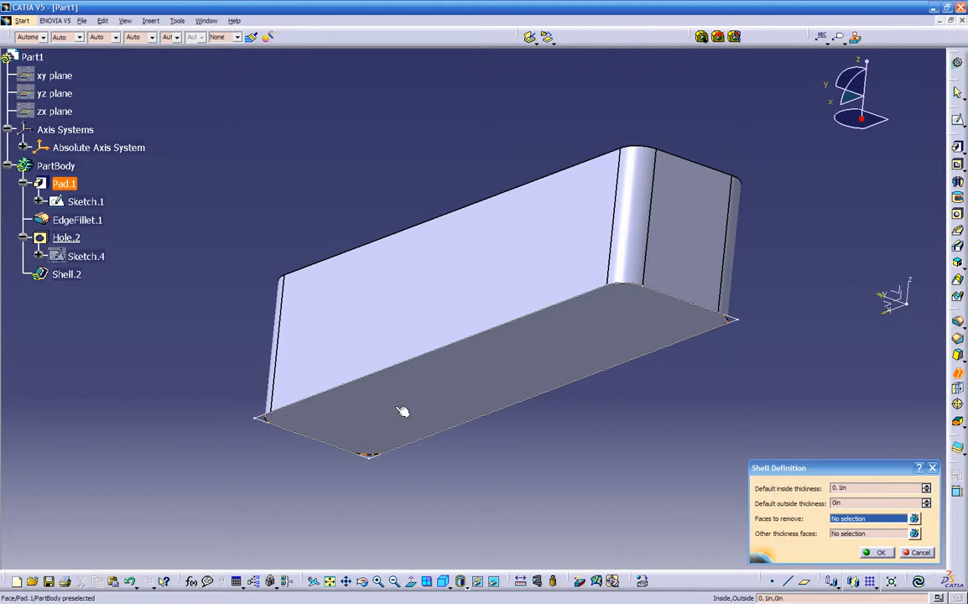
left_click(451, 396)
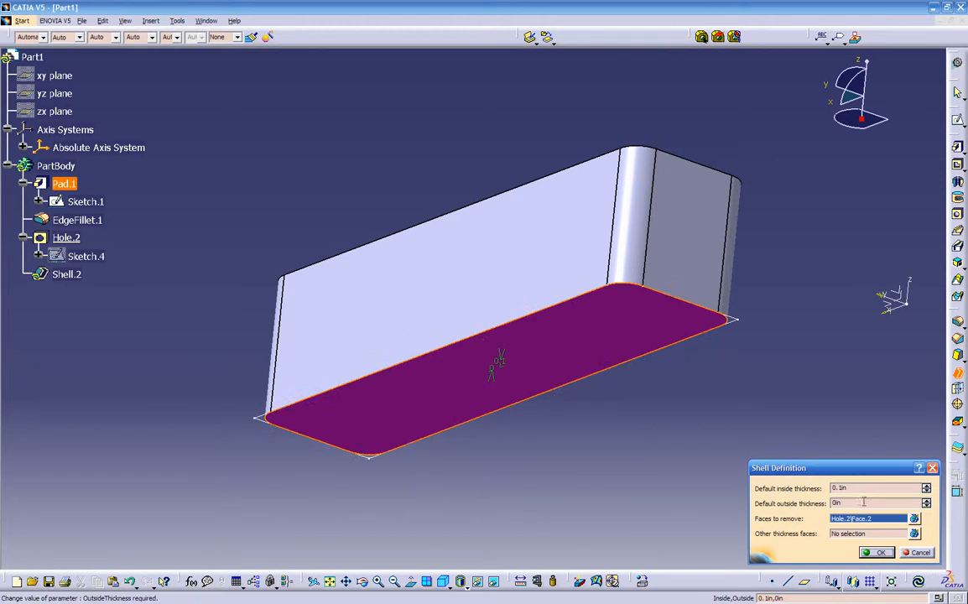
left_click_drag(862, 490, 793, 494)
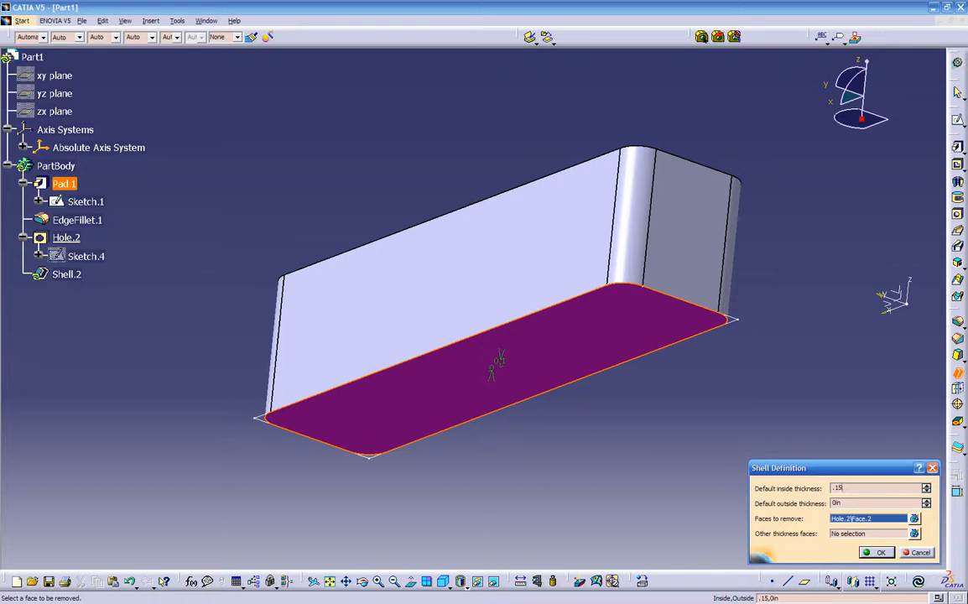
key("Return")
left_click(674, 431)
mouse_move(673, 431)
middle_mouse_down()
mouse_move(573, 432)
mouse_move(540, 279)
mouse_move(563, 501)
mouse_move(516, 485)
mouse_move(376, 348)
mouse_move(369, 421)
mouse_move(313, 406)
mouse_move(436, 393)
mouse_move(440, 365)
middle_mouse_up()
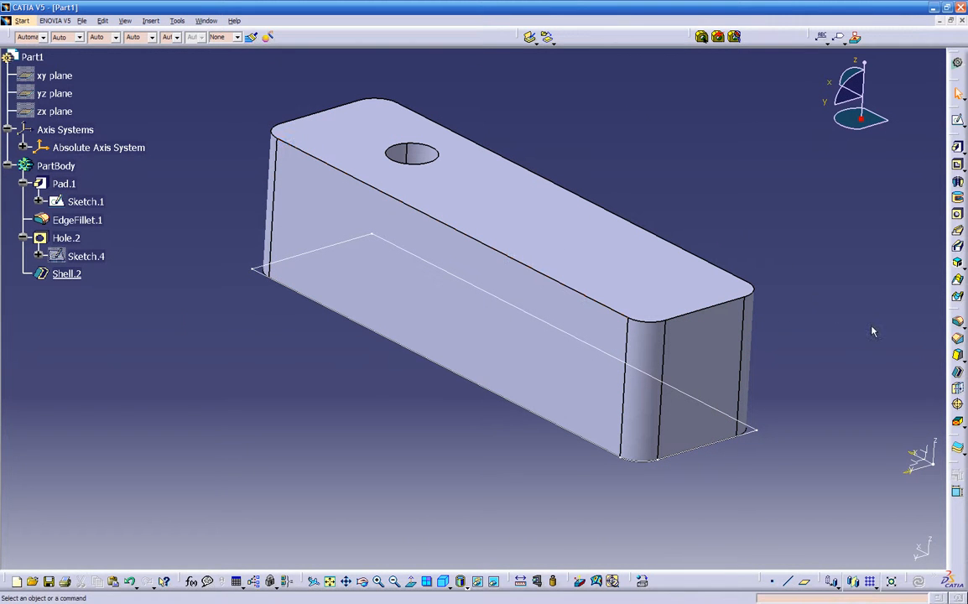
Set up a 0.3 in edge fillet on the block's top outer edge with Tangency propagation and preview it
left_click(958, 323)
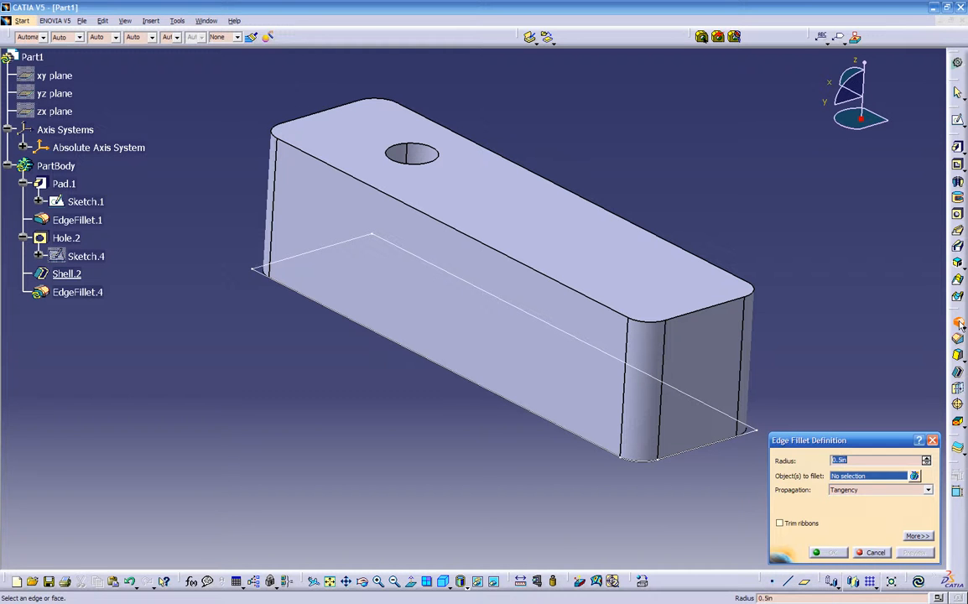
left_click(567, 288)
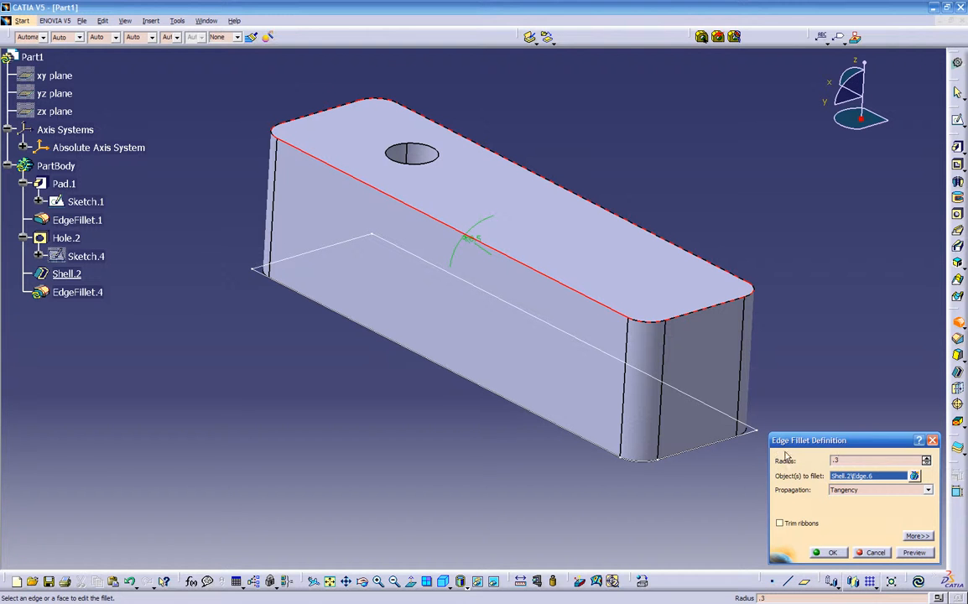
left_click(914, 553)
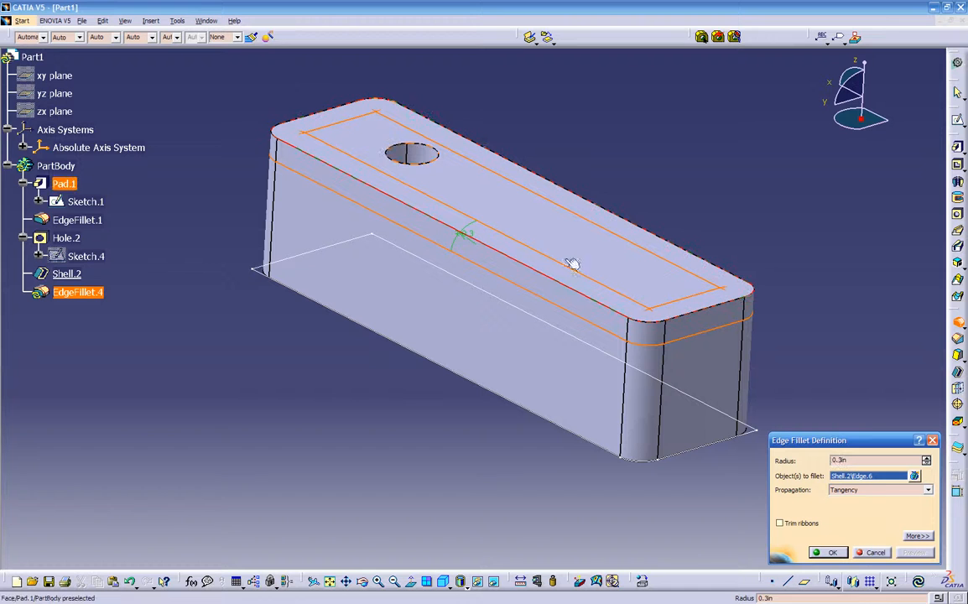
Try Minimal propagation for the top edge fillet and preview it
left_click(886, 491)
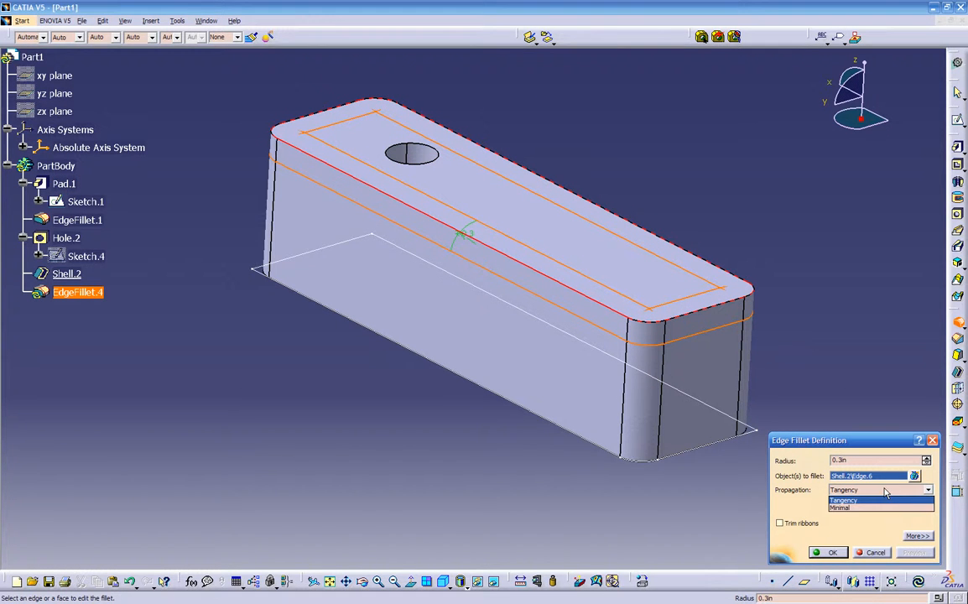
left_click(844, 507)
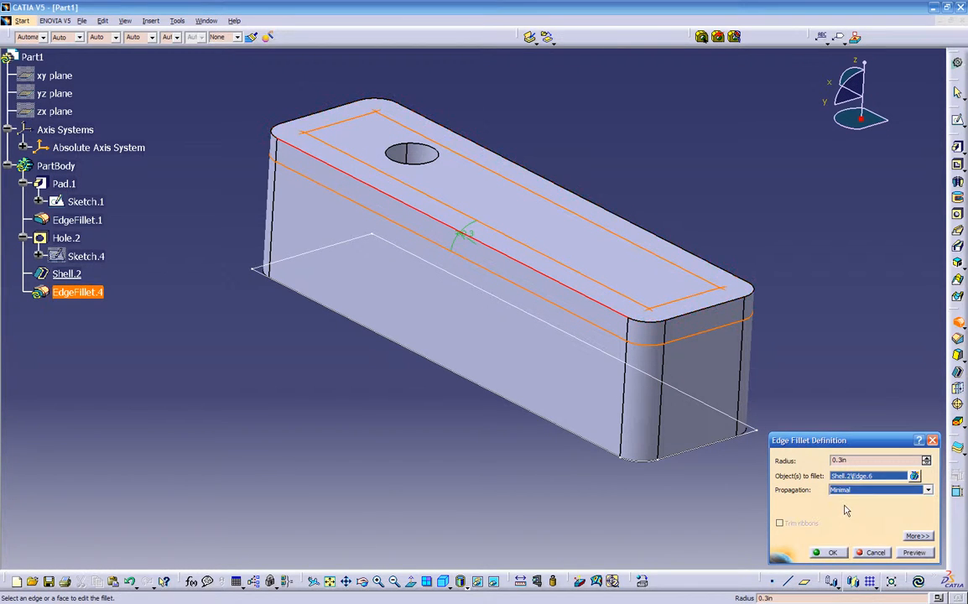
left_click(911, 553)
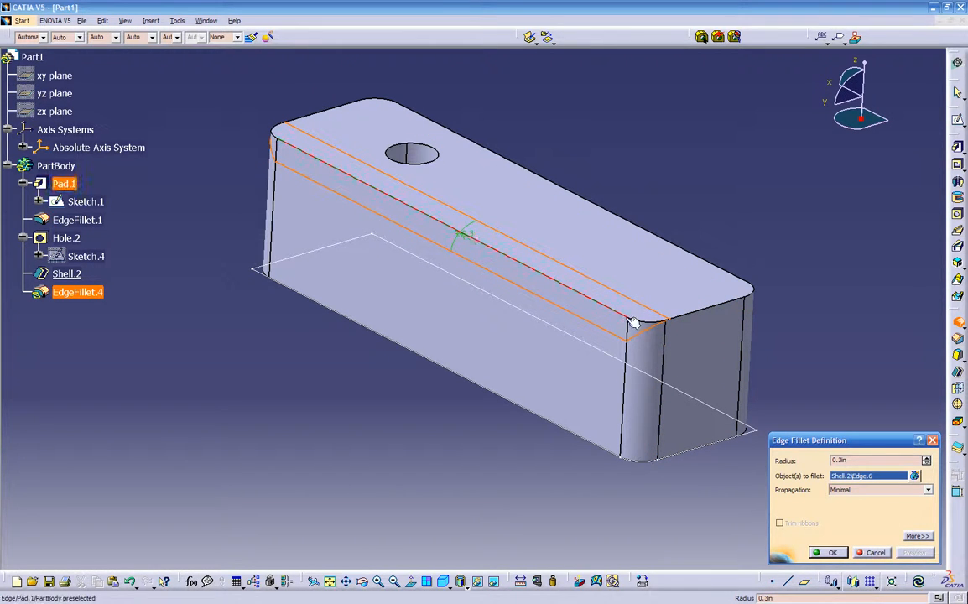
Set the top edge fillet's propagation to Tangency, preview it and create the fillet
left_click(839, 491)
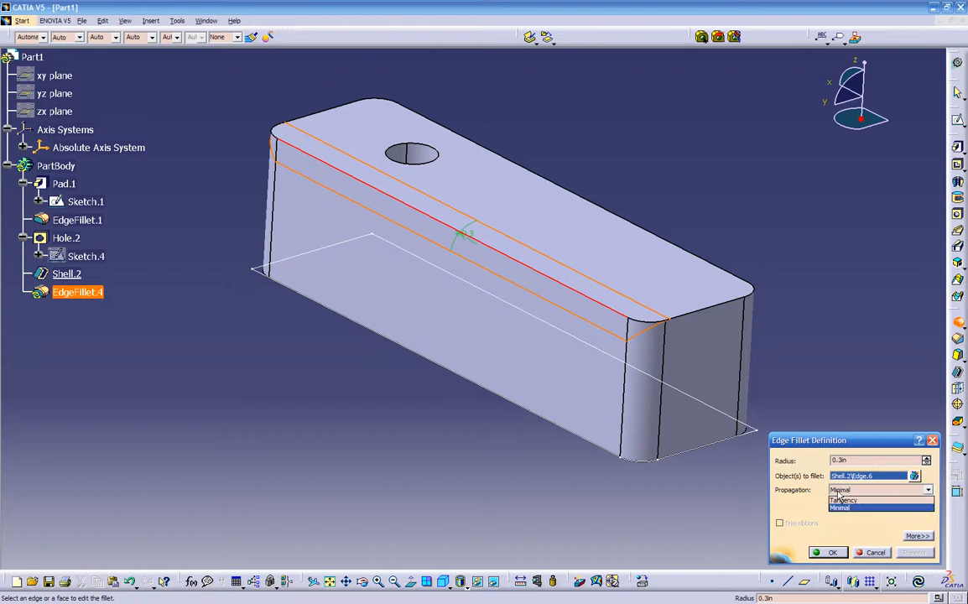
left_click(840, 501)
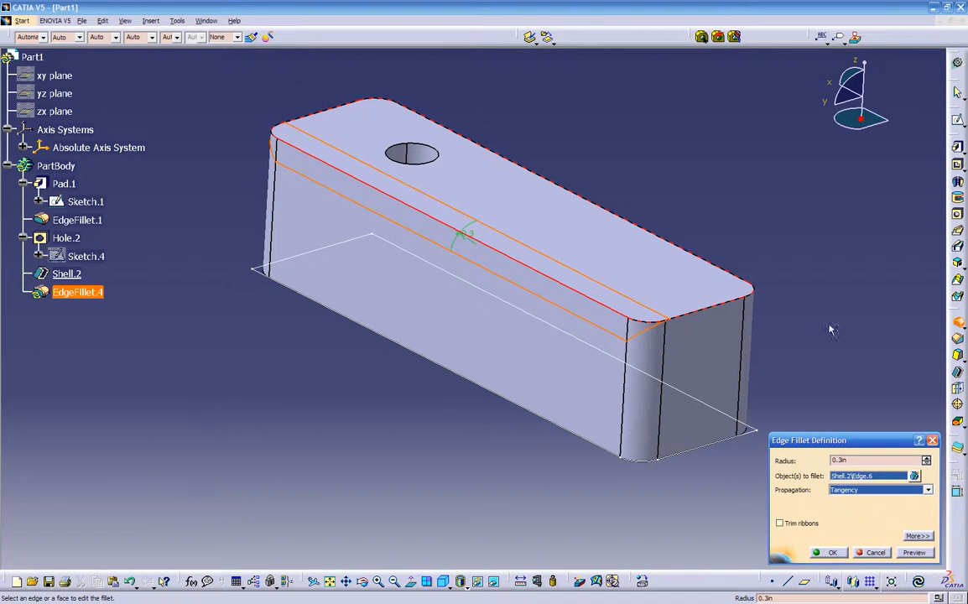
left_click(898, 555)
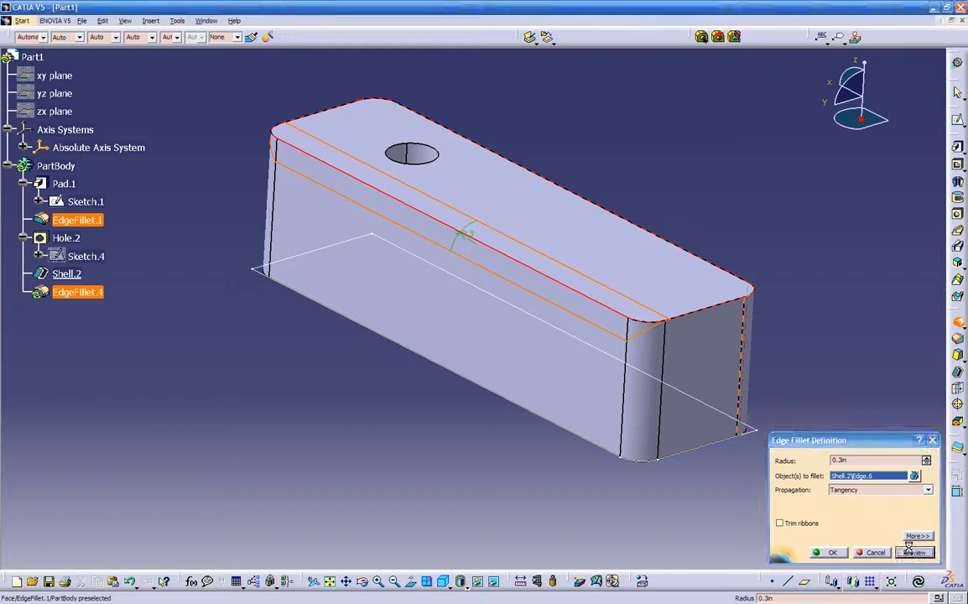
left_click(830, 553)
left_click(711, 460)
Chamfer the hole's top rim with a length of 0.05 in at 45 degrees
middle_click_drag(260, 374, 395, 115)
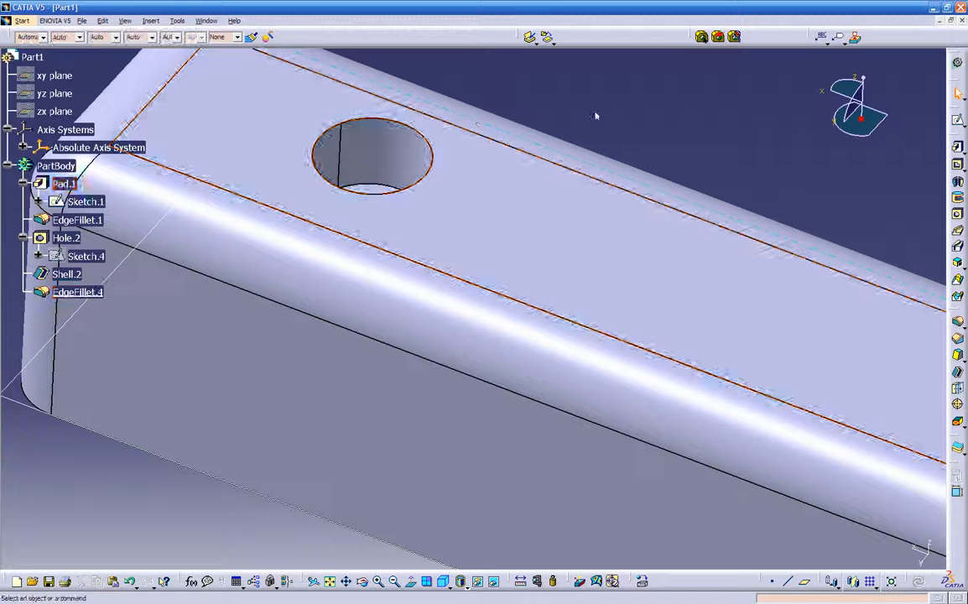
left_click(392, 122)
middle_click_drag(507, 200, 471, 201)
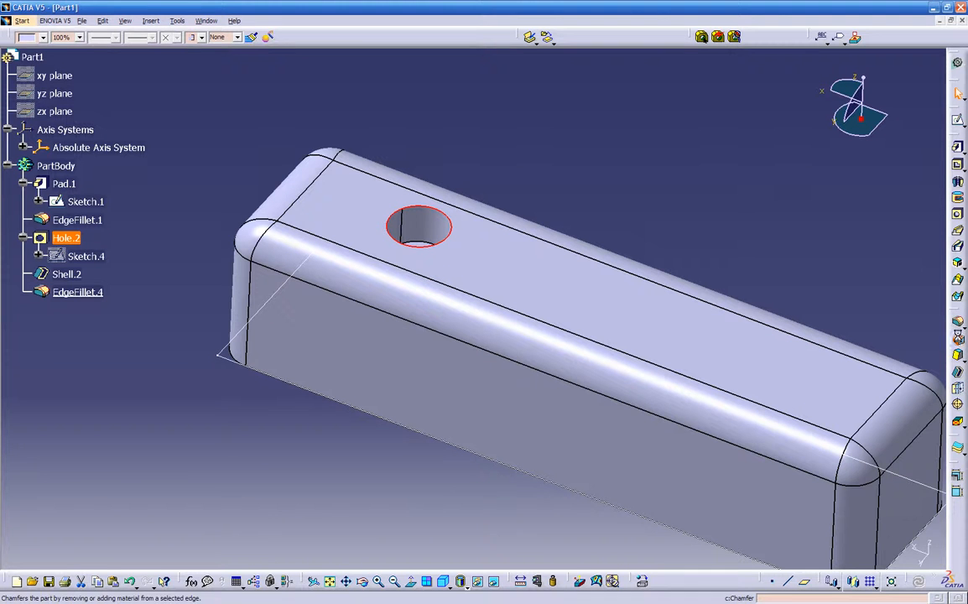
left_click(957, 339)
left_click(533, 318)
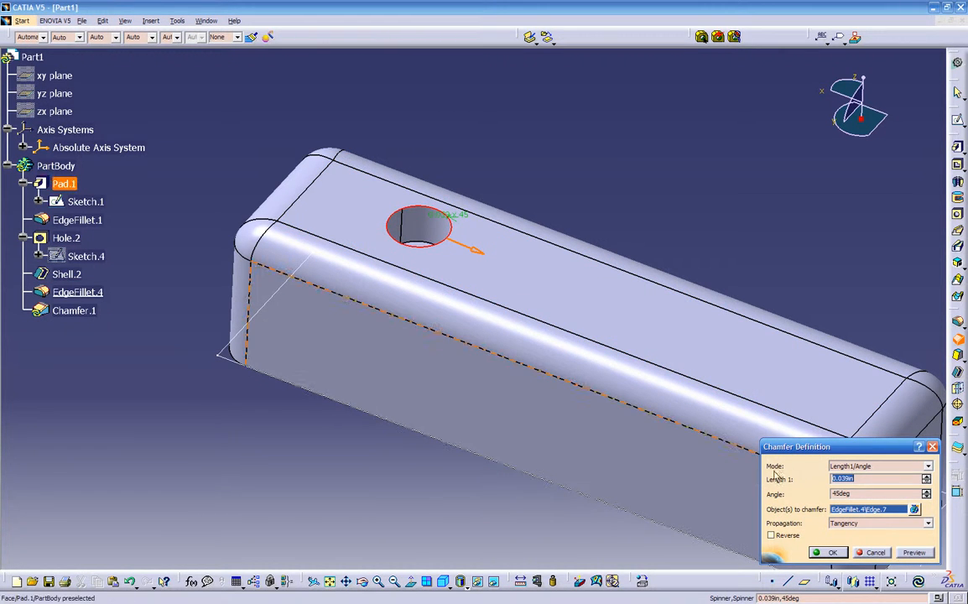
type(".05")
left_click(904, 554)
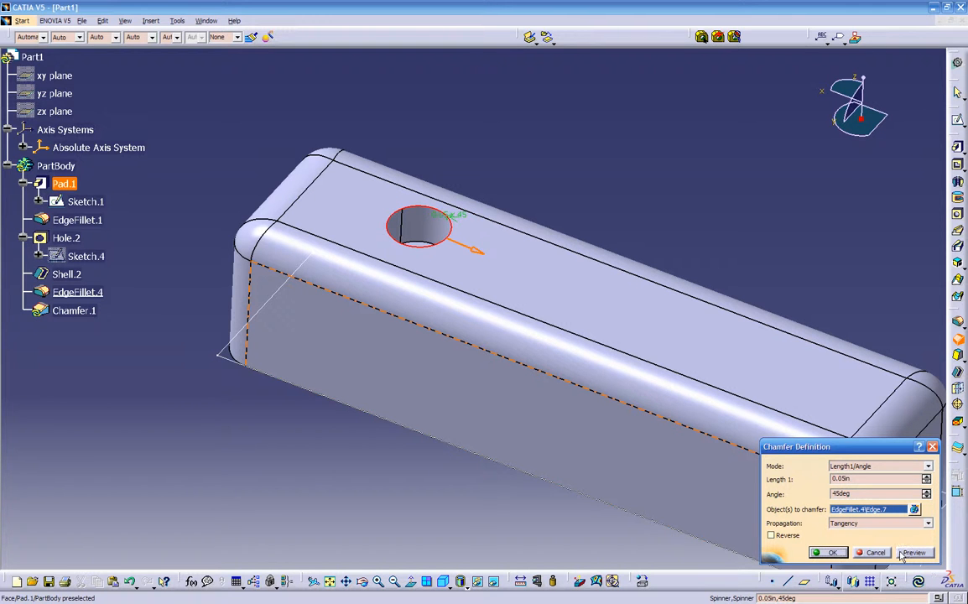
left_click(830, 552)
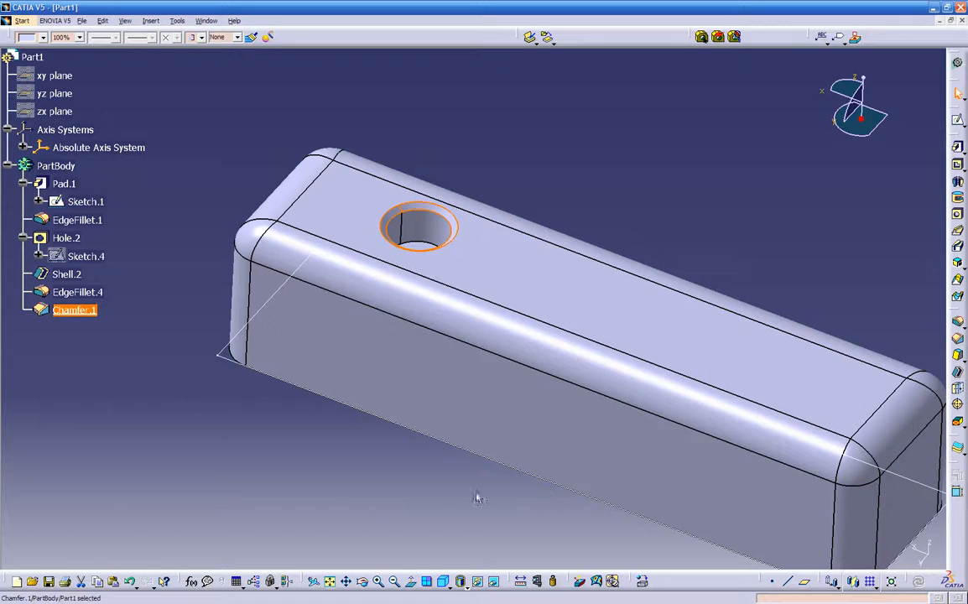
Start a Structure scan of the part's in-work objects and go to the first feature, the pad
middle_click_drag(472, 329, 421, 267)
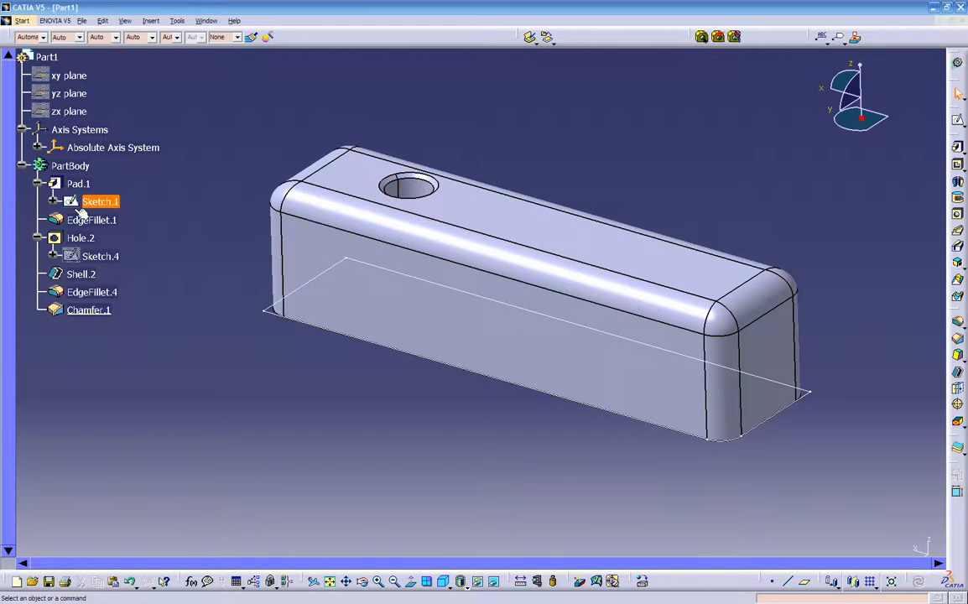
left_click(177, 22)
mouse_move(204, 135)
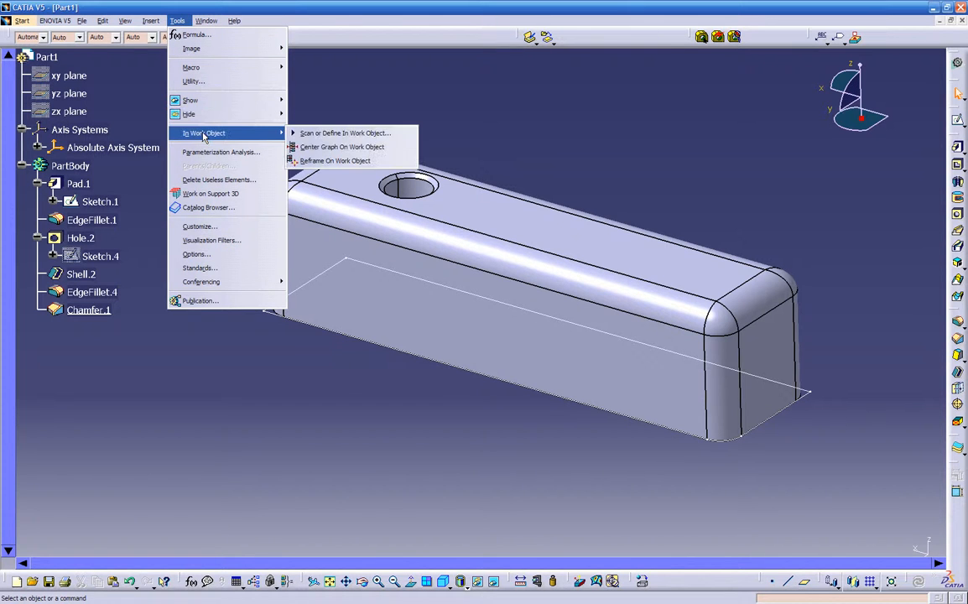
left_click(324, 136)
left_click_drag(272, 475, 268, 423)
left_click(271, 437)
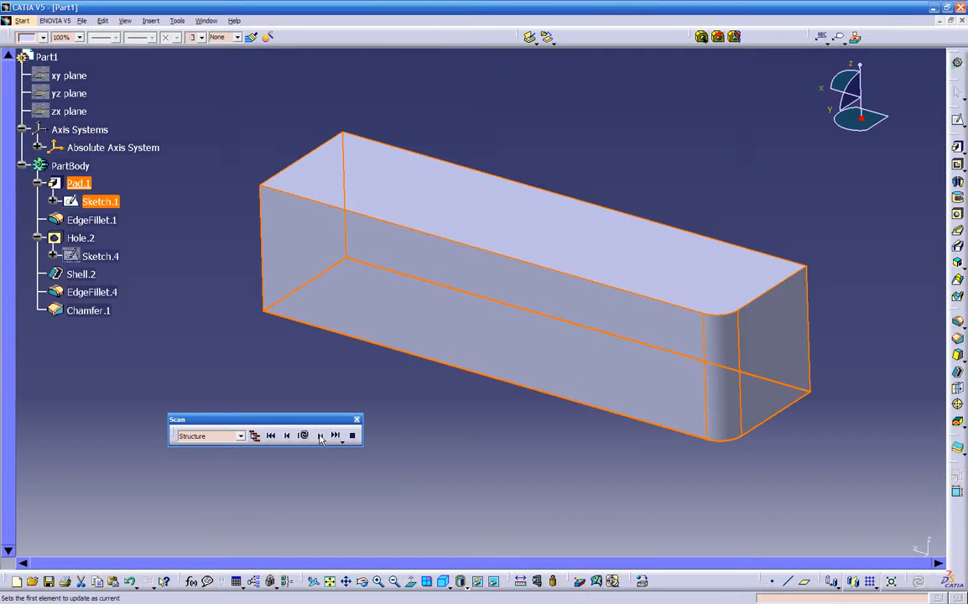
Step the scan through the corner fillets, hole, shell, top fillet and chamfer, going back once from the hole to the corner fillets
left_click(319, 435)
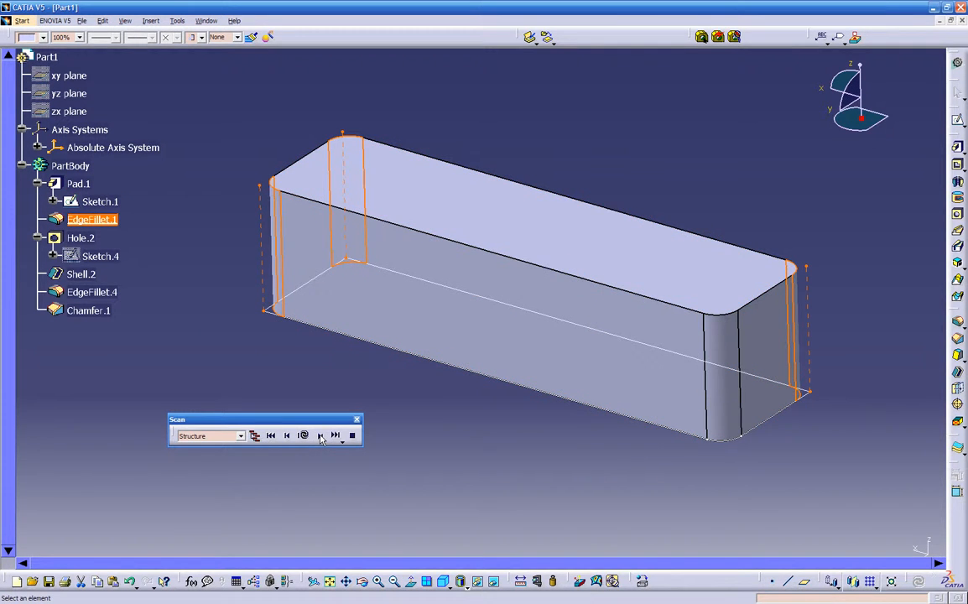
left_click(320, 435)
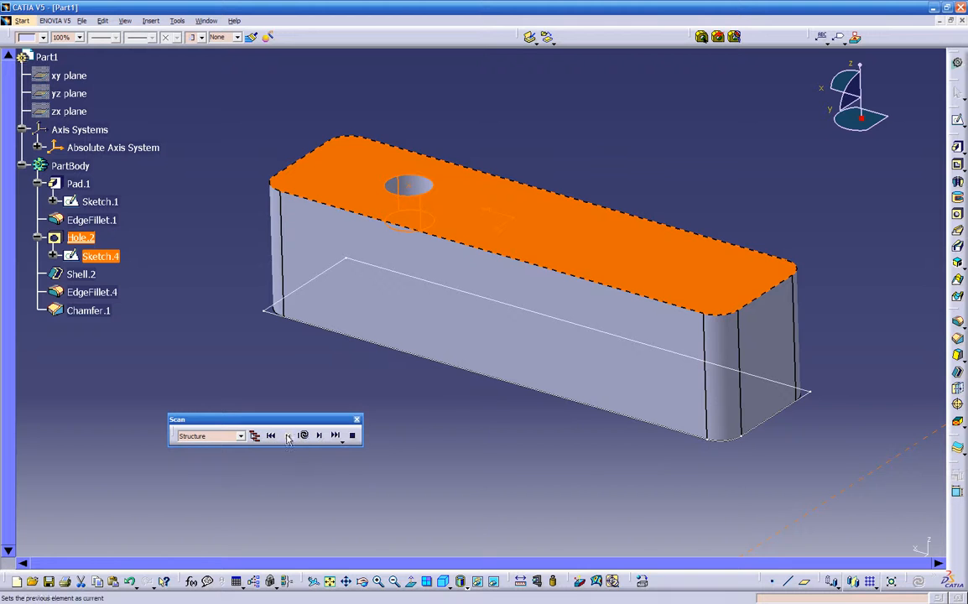
left_click(287, 435)
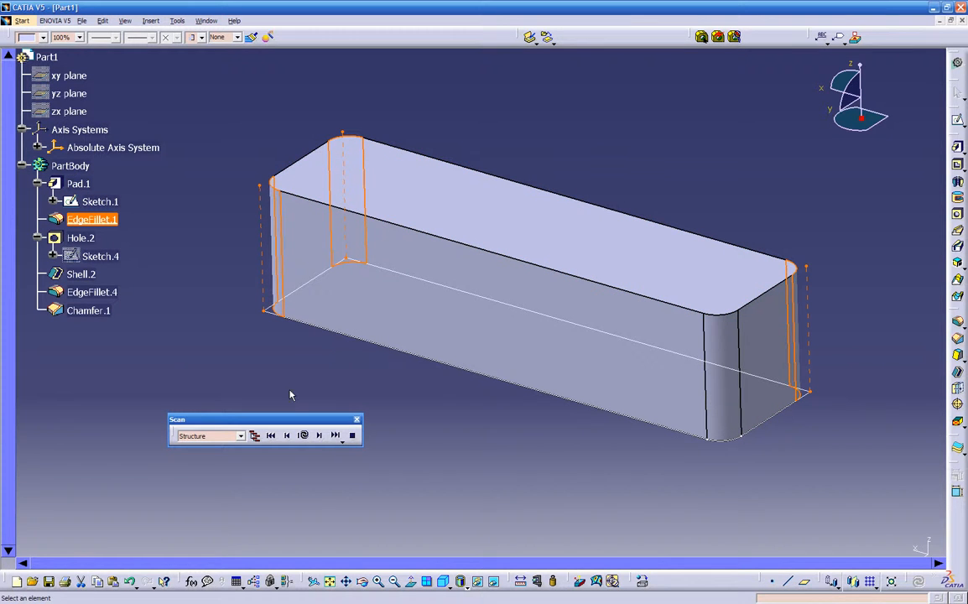
left_click(322, 438)
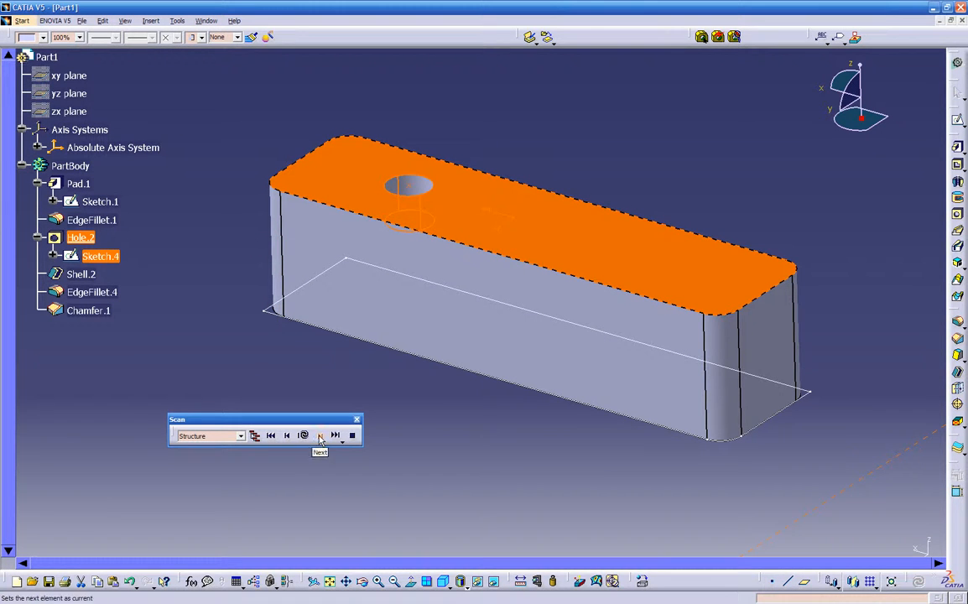
left_click(320, 437)
middle_click_drag(293, 341, 279, 379)
left_click(319, 435)
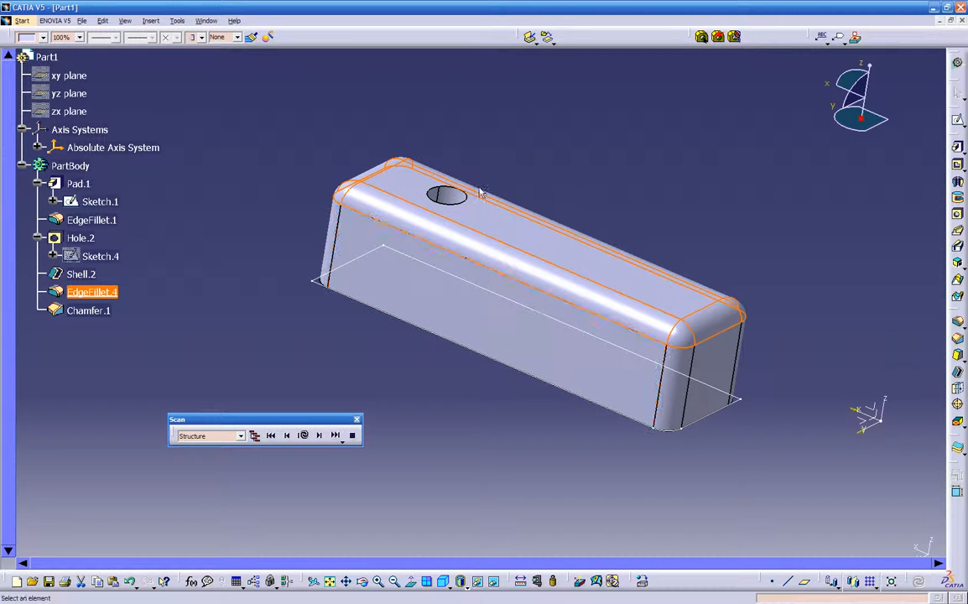
left_click(318, 435)
middle_click_drag(308, 380, 438, 174)
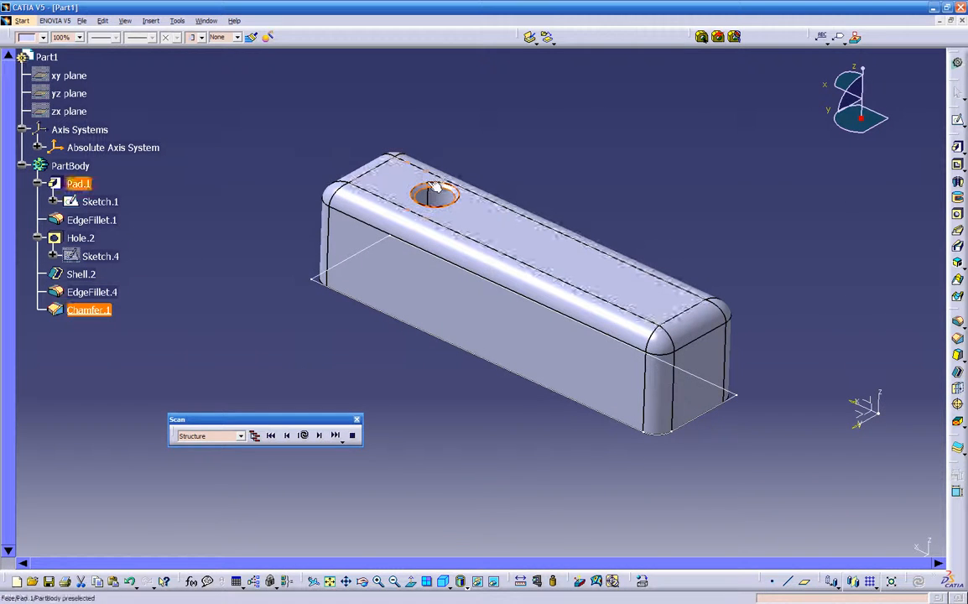
Step the scan back from the chamfer to the corner fillets, and forward again to the top edge fillet
left_click(286, 436)
left_click(287, 436)
left_click(287, 437)
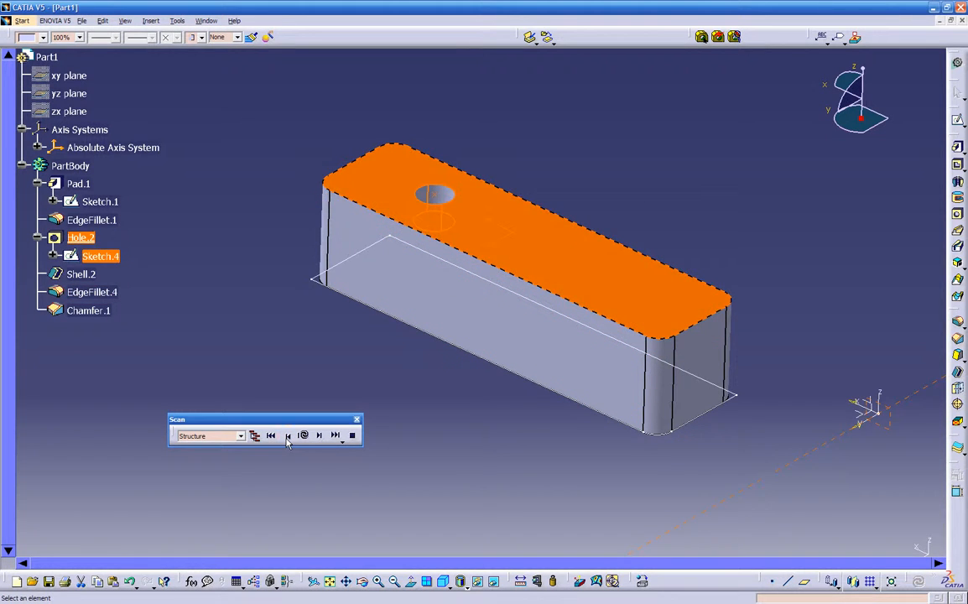
left_click(286, 436)
left_click(318, 435)
left_click(319, 435)
left_click(318, 435)
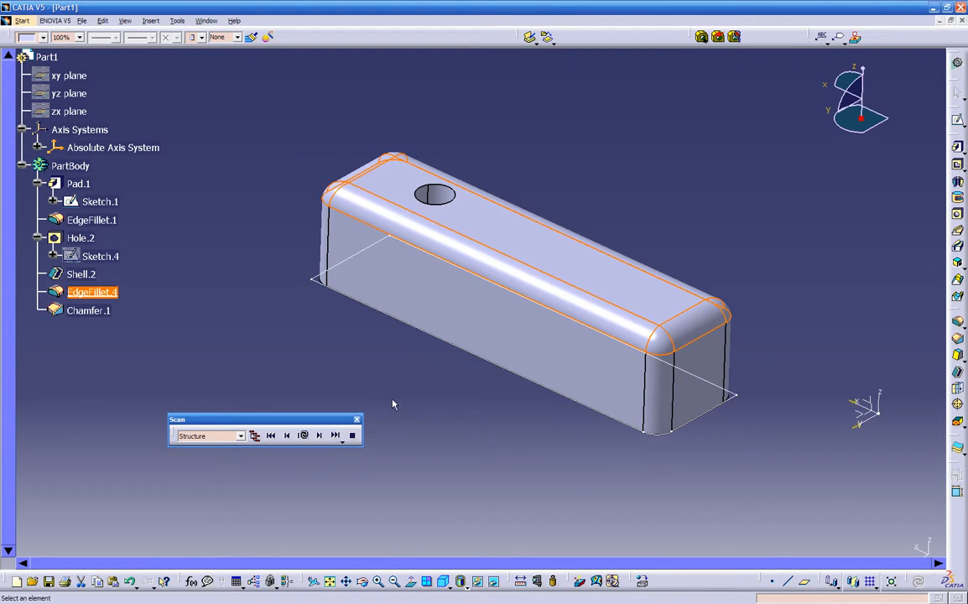
End the structure scan and hide the pad's base sketch
left_click(353, 435)
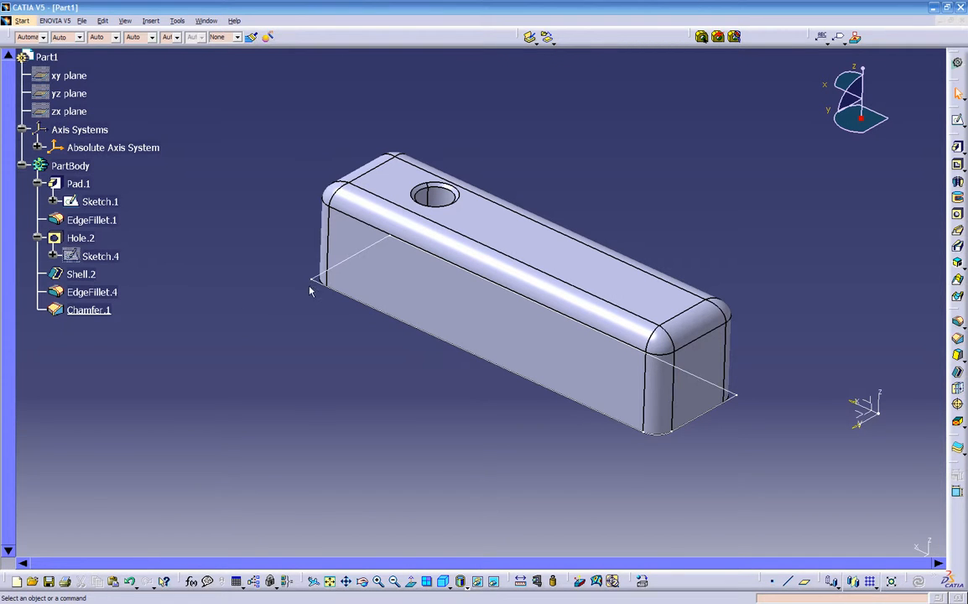
right_click(110, 203)
left_click(130, 231)
Start a new sketch on the block's long side face below the top fillet
middle_click_drag(457, 477, 563, 358)
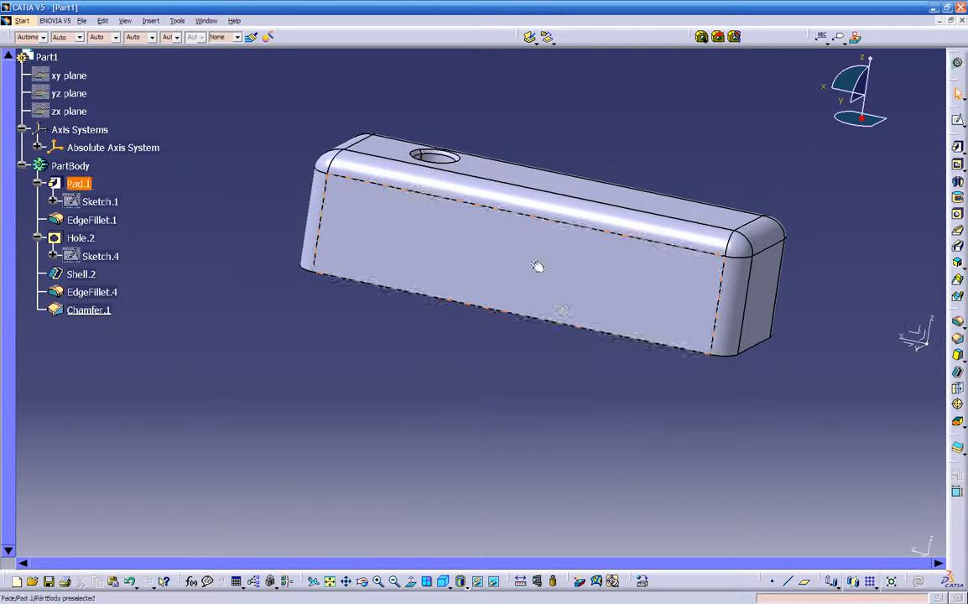
middle_click_drag(395, 319, 520, 389)
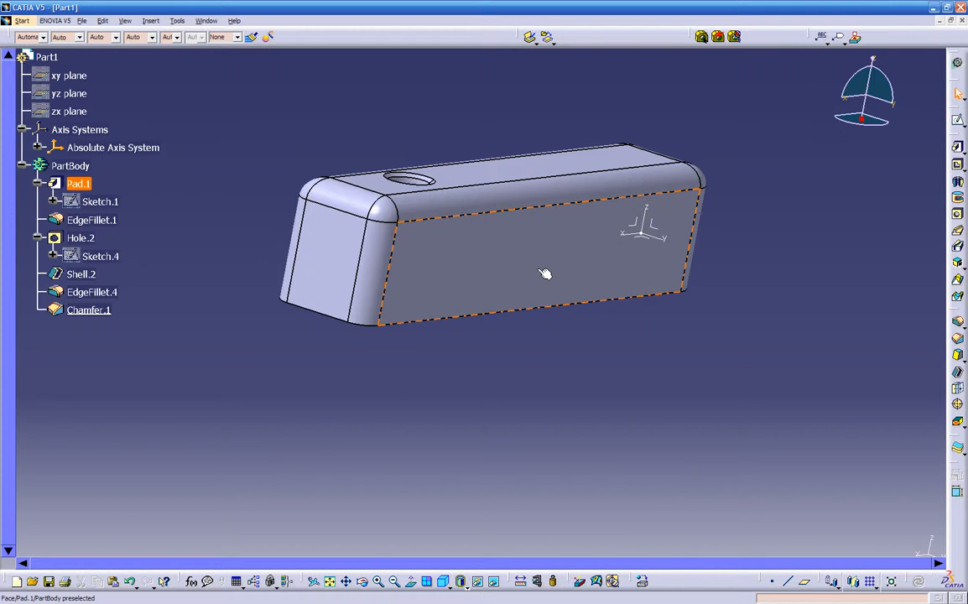
middle_click_drag(579, 335, 583, 373)
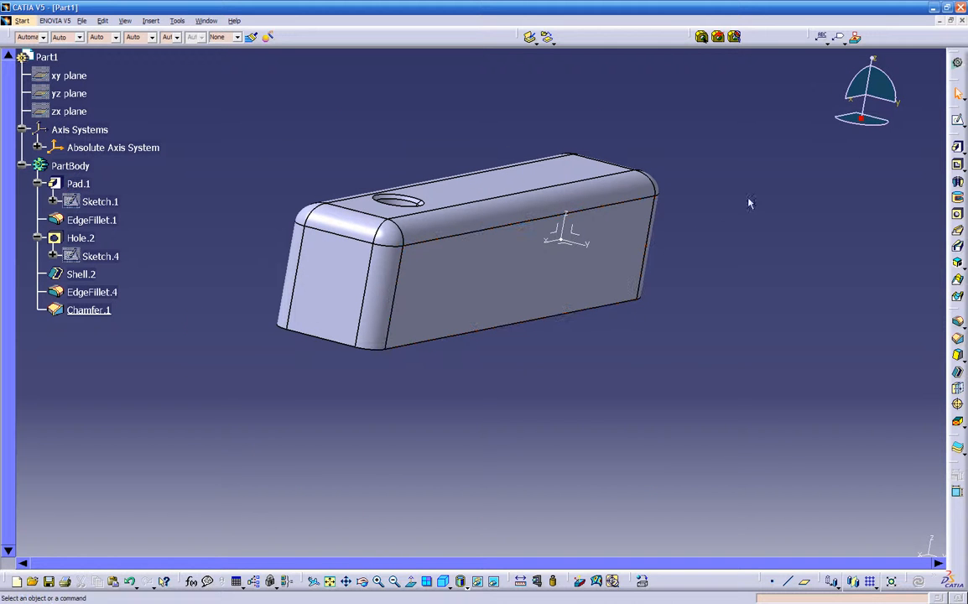
left_click(957, 120)
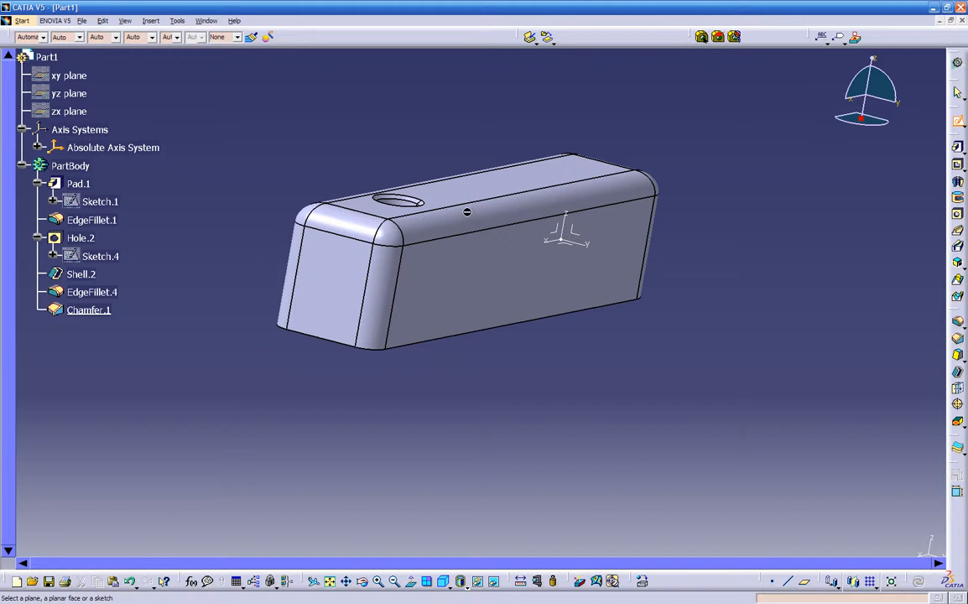
left_click(458, 276)
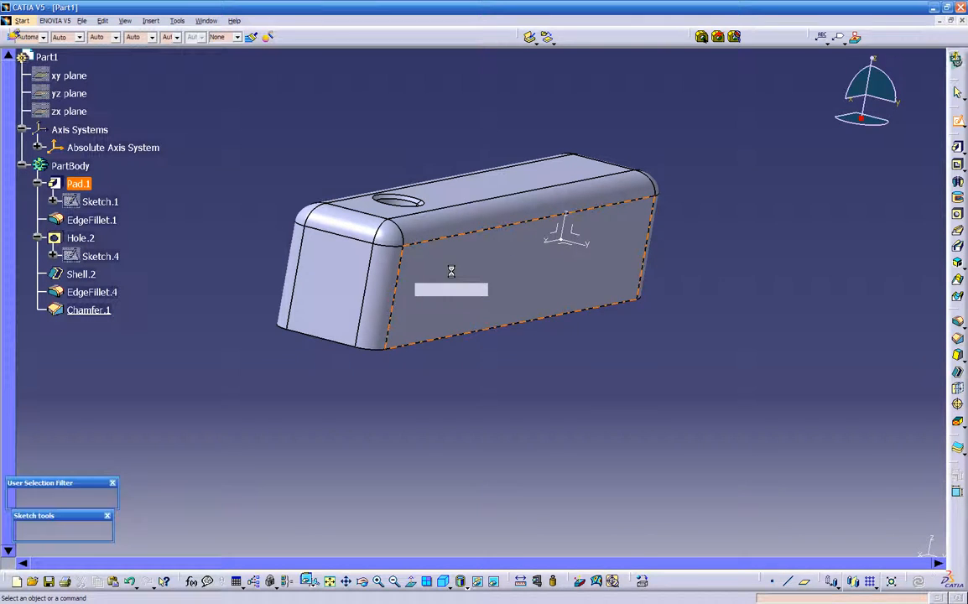
mouse_move(532, 350)
middle_mouse_down()
mouse_move(536, 387)
mouse_move(544, 376)
mouse_move(559, 382)
mouse_move(544, 366)
middle_mouse_up()
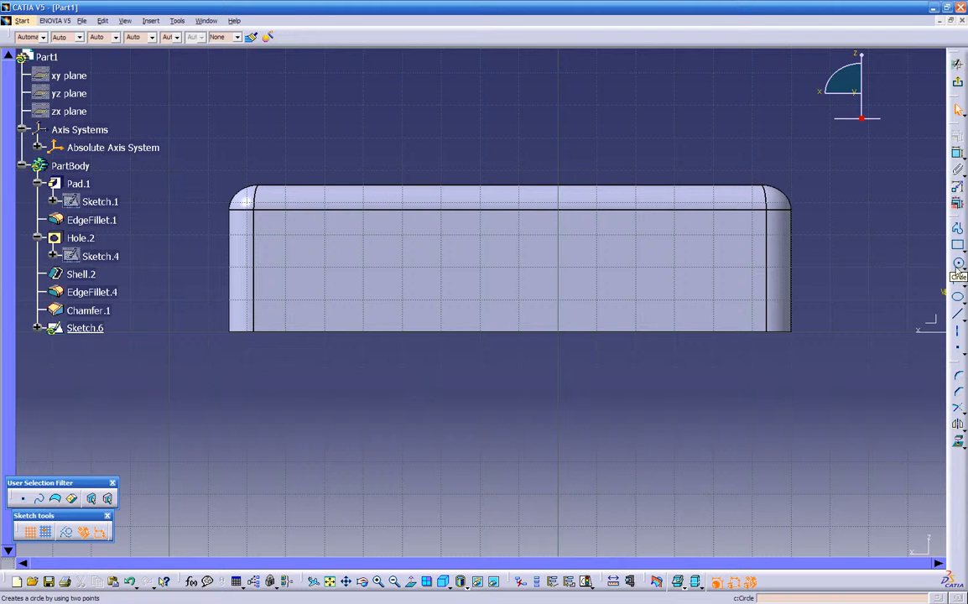
Sketch a rectangle that crosses the block's bottom edge, left of the middle of the side face
left_click(959, 247)
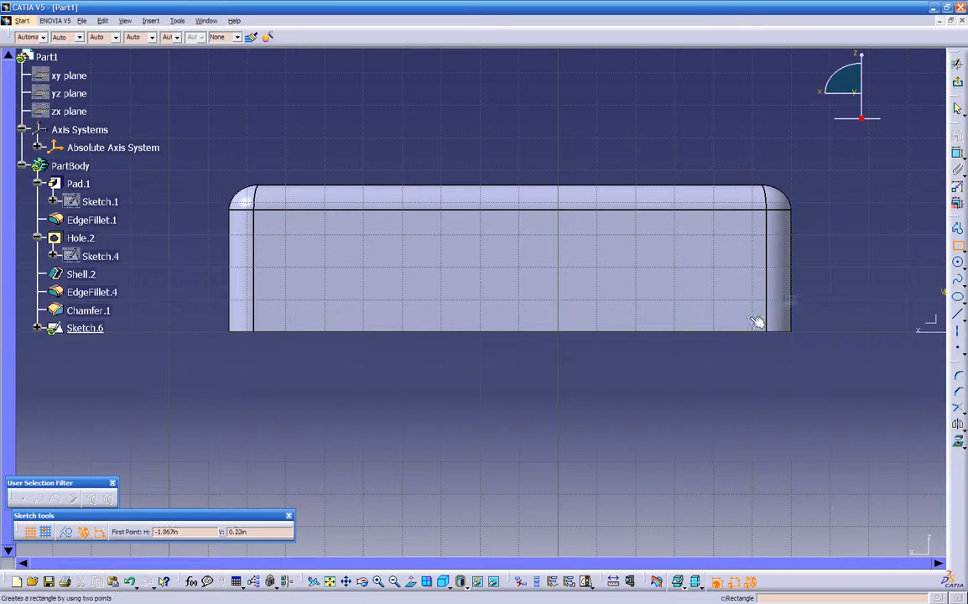
left_click(385, 366)
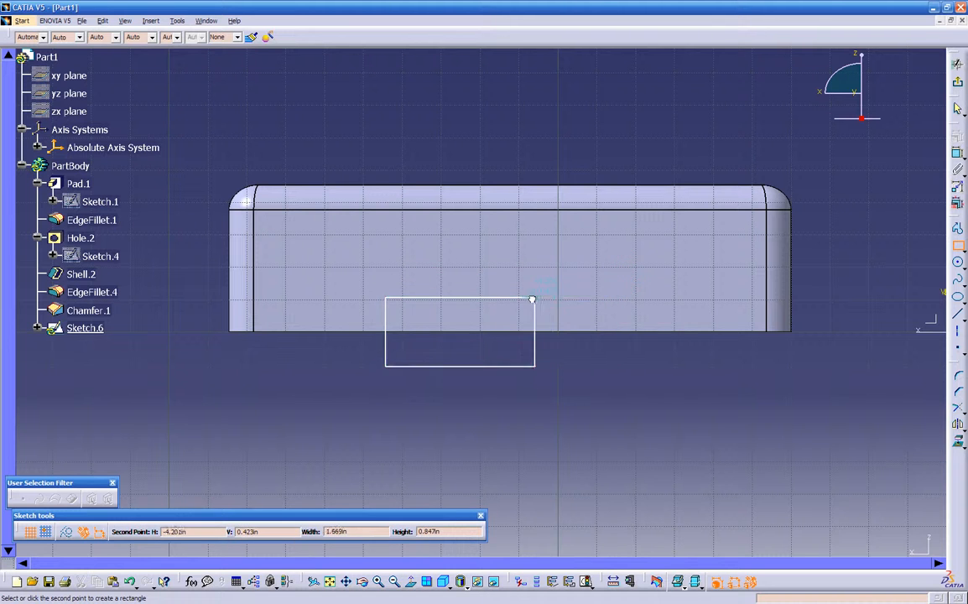
left_click(470, 288)
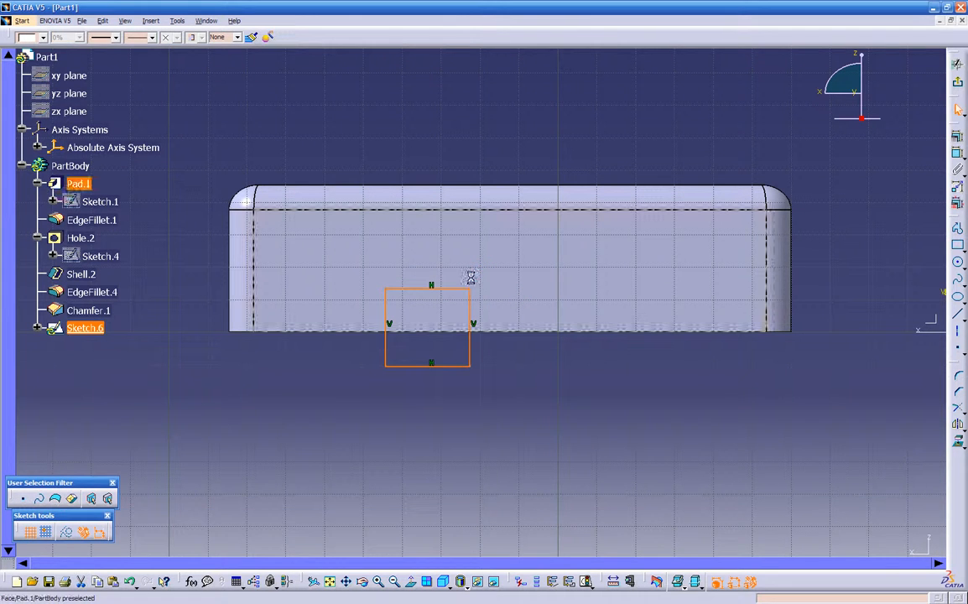
left_click(615, 375)
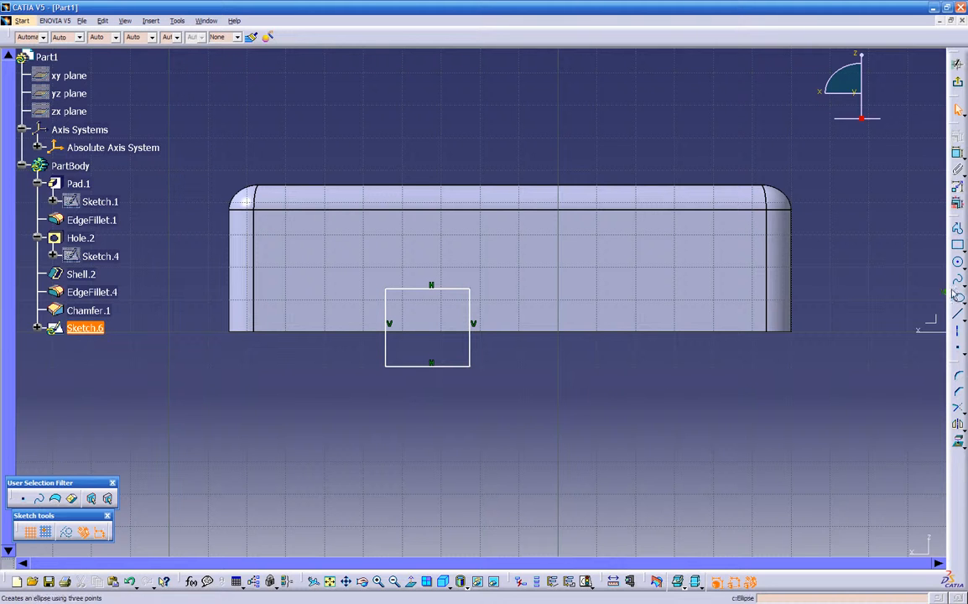
Add a semicircular arc of about 0.43 in radius over the rectangle's top line, centred on its midpoint, using the wireframe display to avoid snapping to the solid
left_click(964, 267)
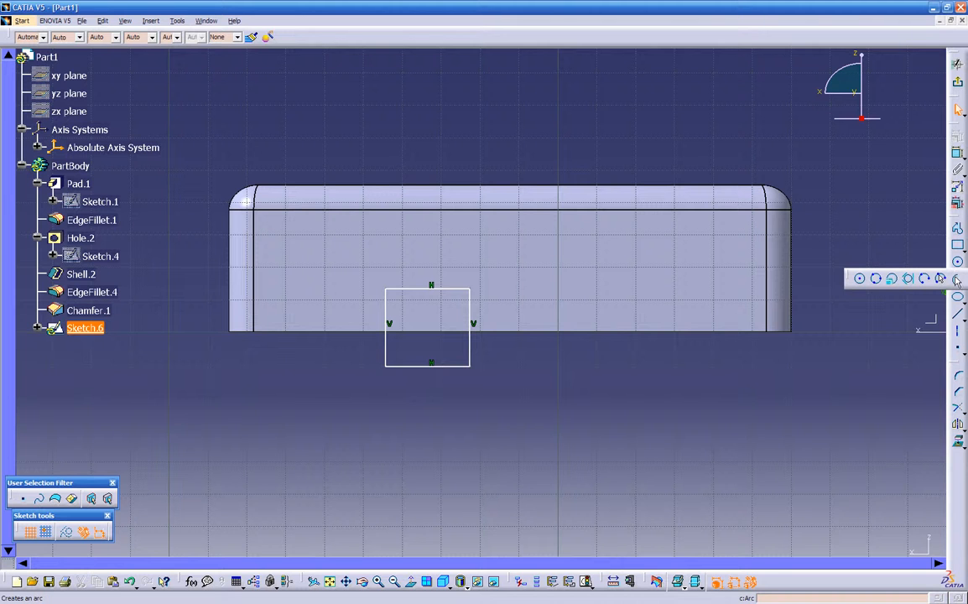
left_click(956, 279)
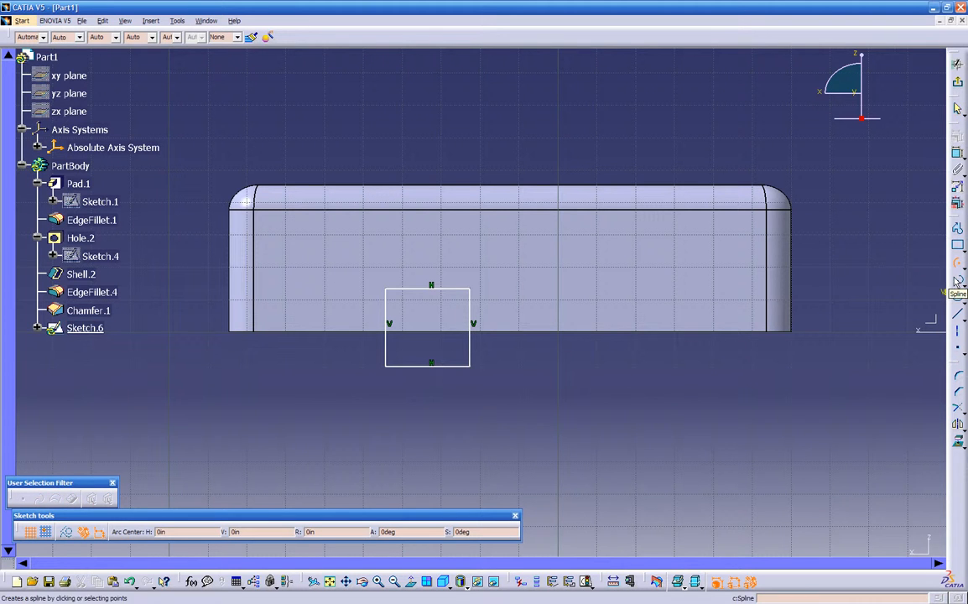
left_click(431, 287)
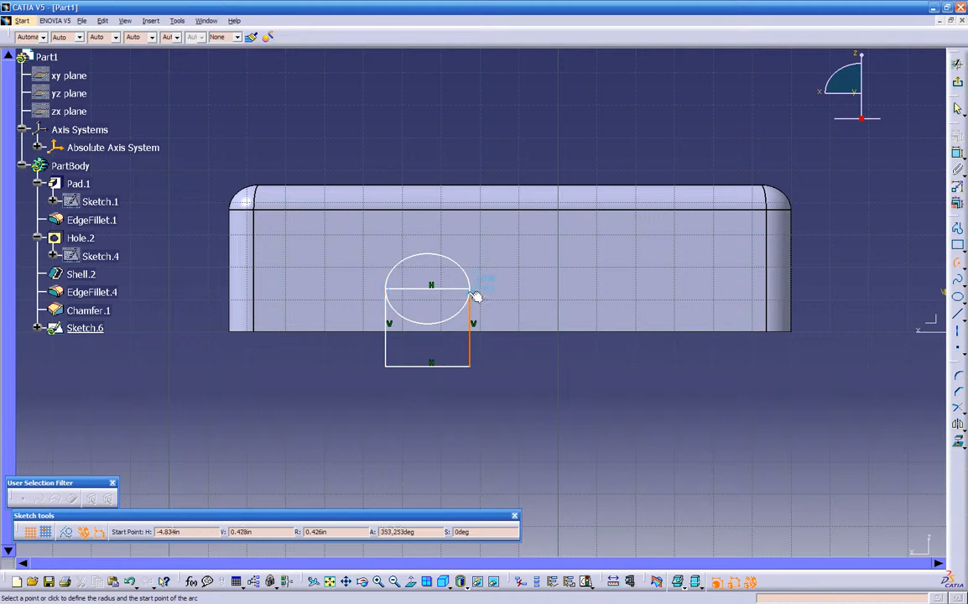
scroll(475, 294, "up", 5)
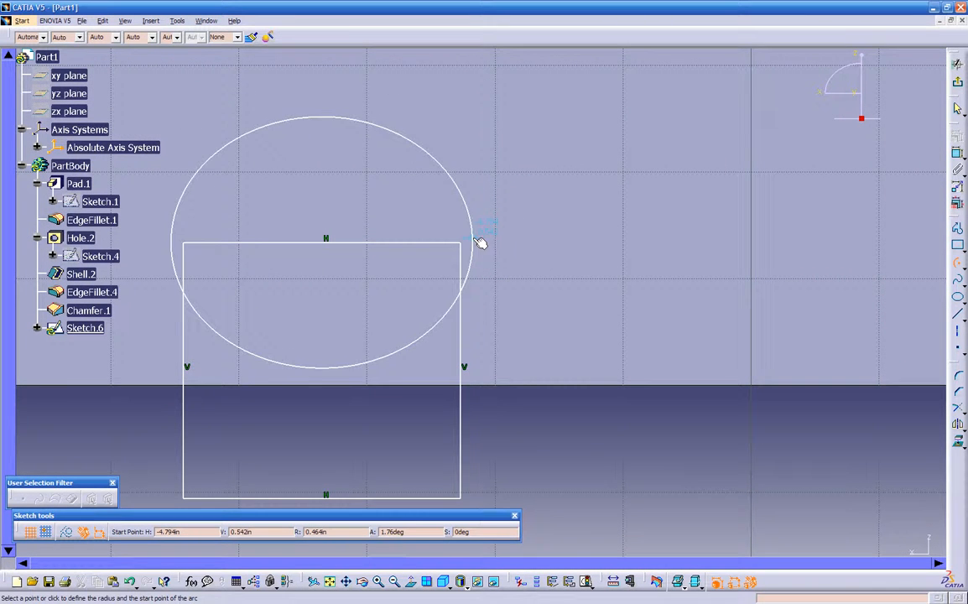
scroll(457, 302, "down", 4)
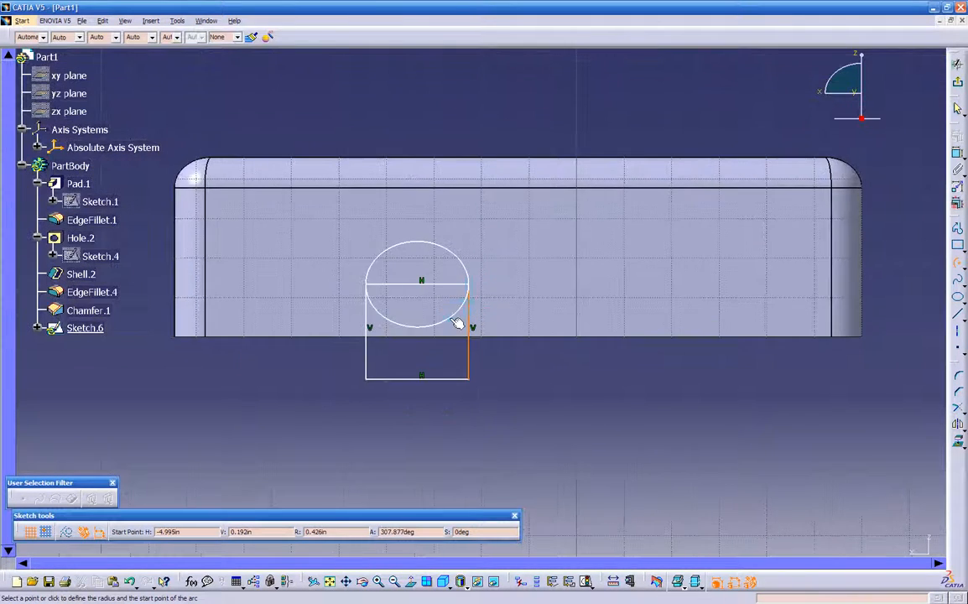
left_click(474, 589)
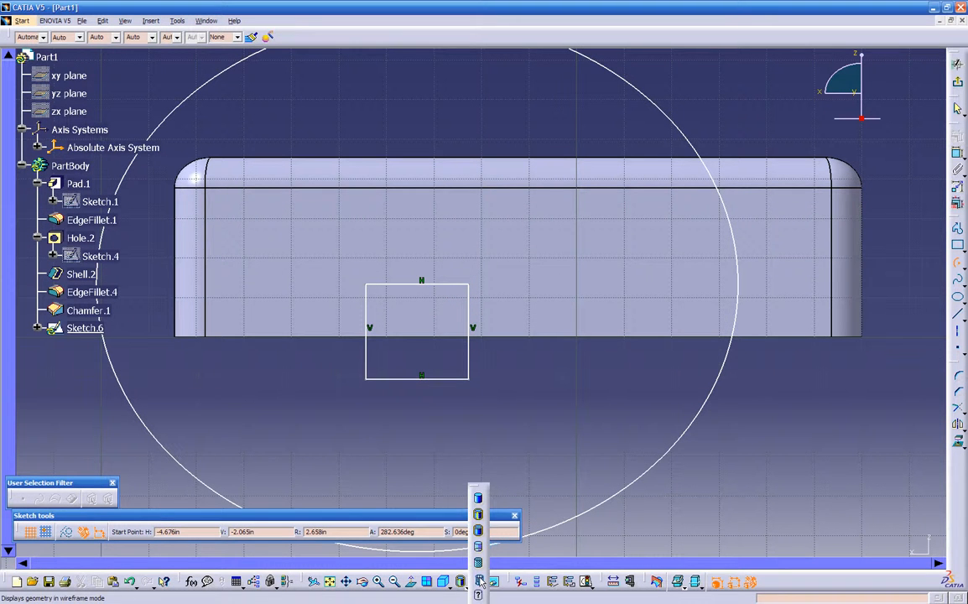
left_click(480, 580)
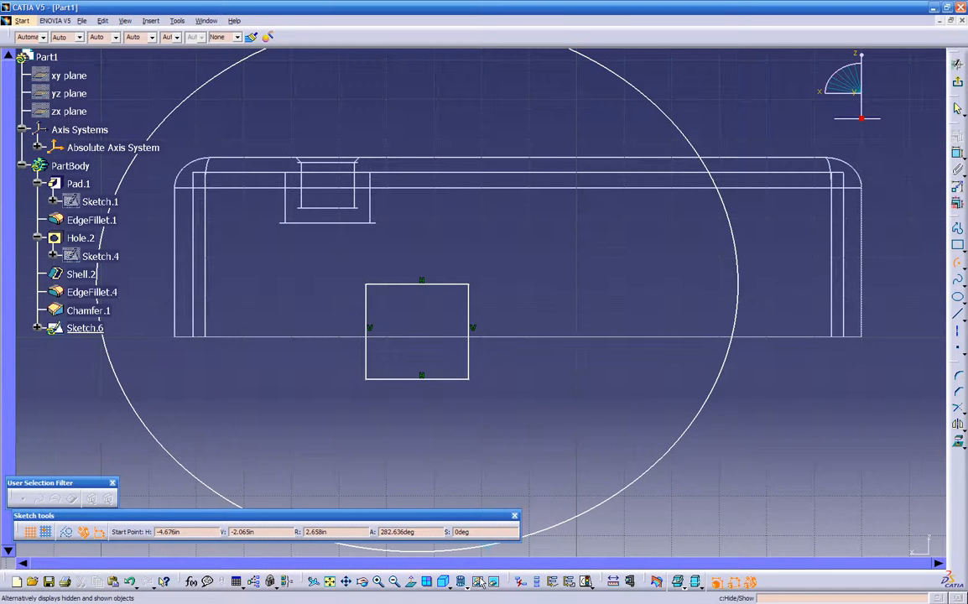
left_click(470, 285)
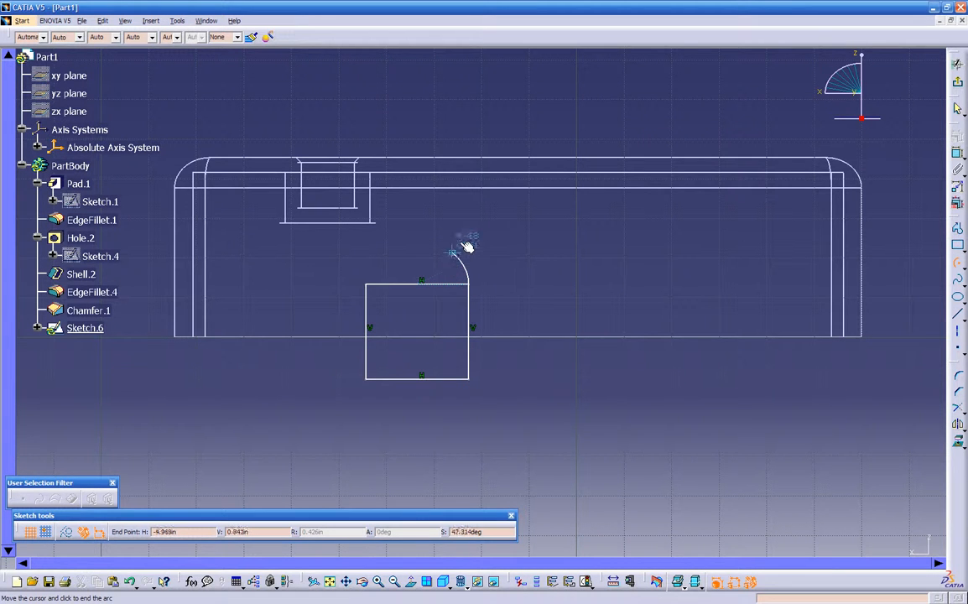
left_click(376, 281)
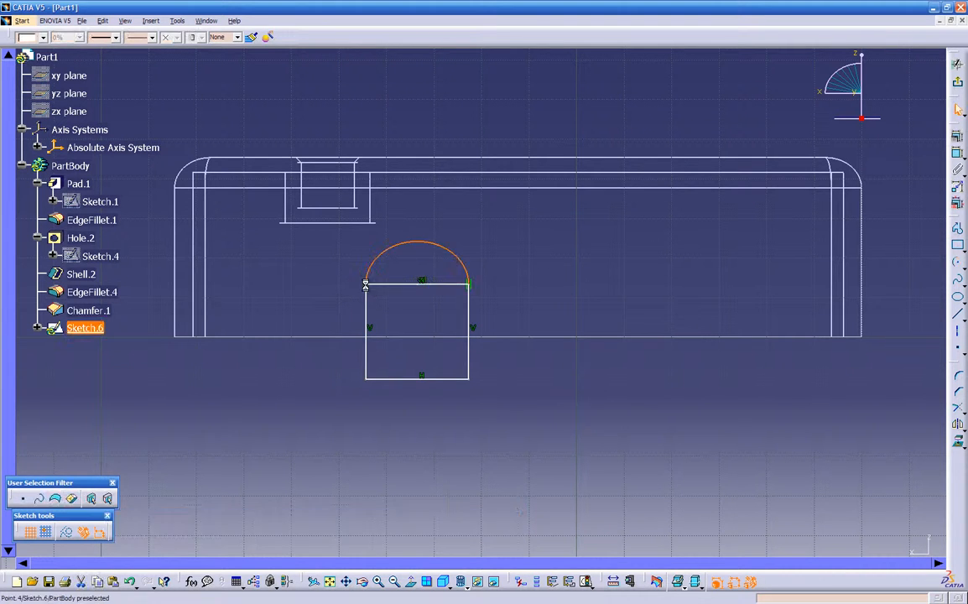
Convert the horizontal line between the arc and the rectangle into a construction element
middle_click_drag(403, 308, 456, 308)
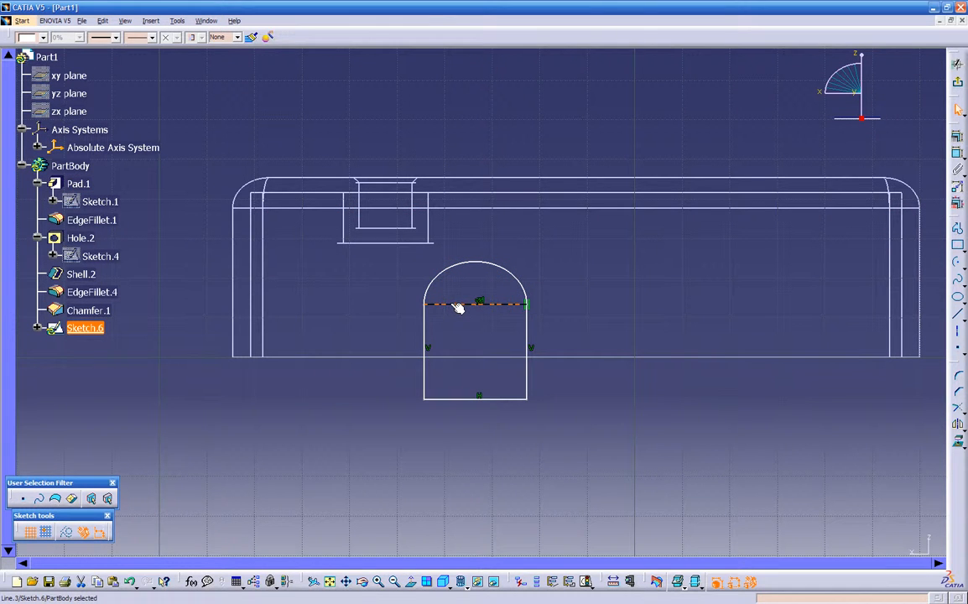
left_click(68, 534)
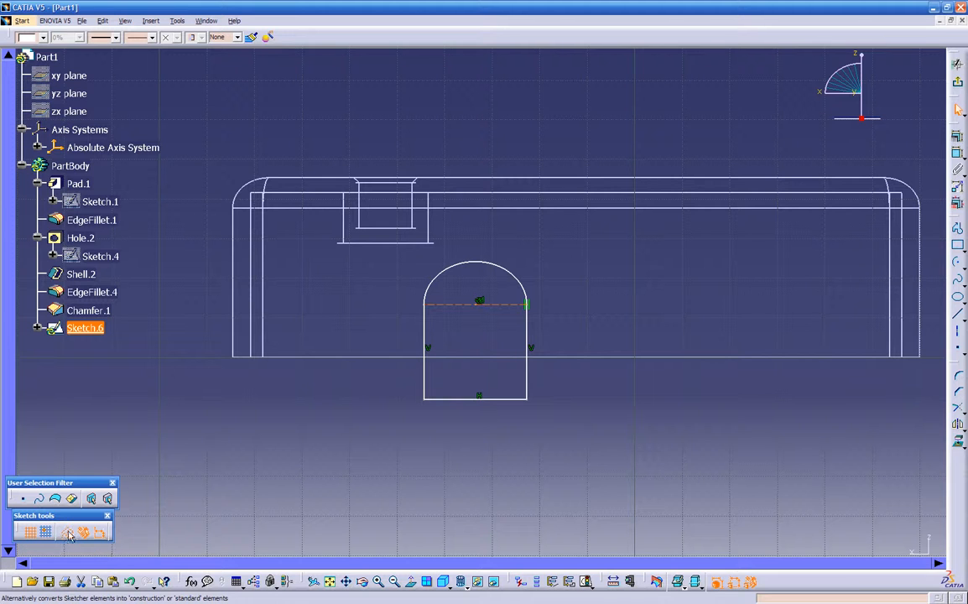
left_click(282, 445)
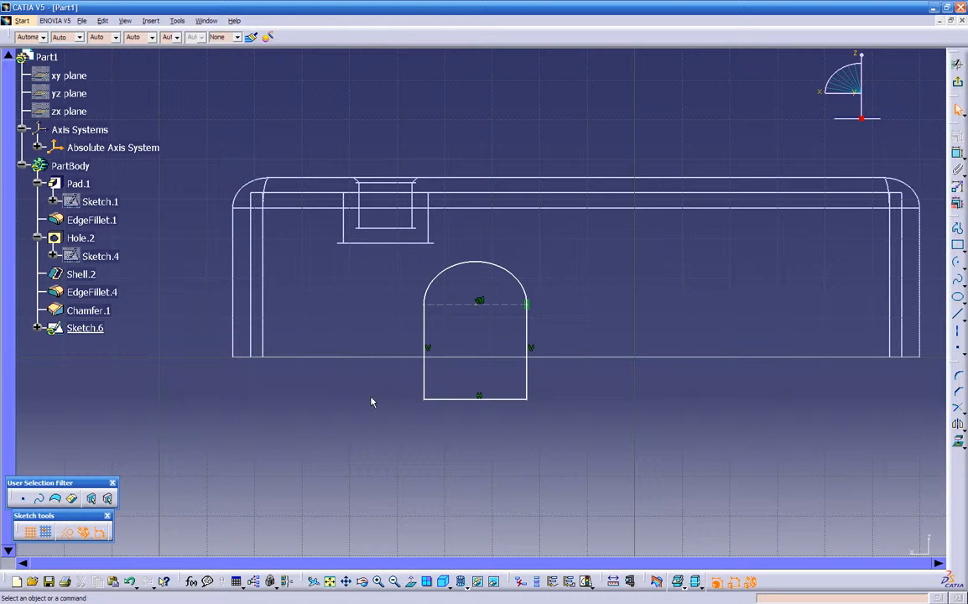
Exit the arch sketch and return the display to shading with edges
middle_click_drag(367, 397, 726, 340)
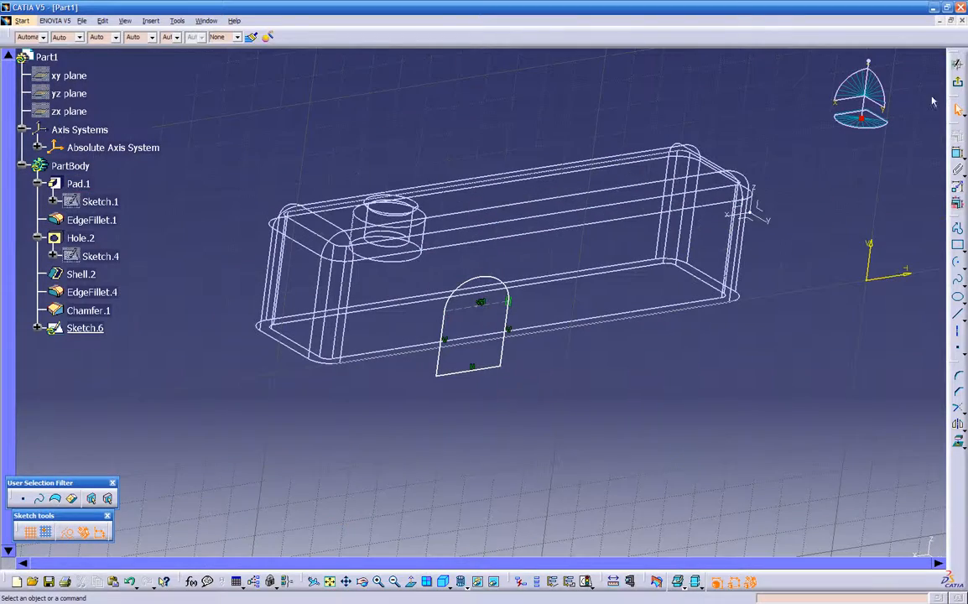
left_click(957, 82)
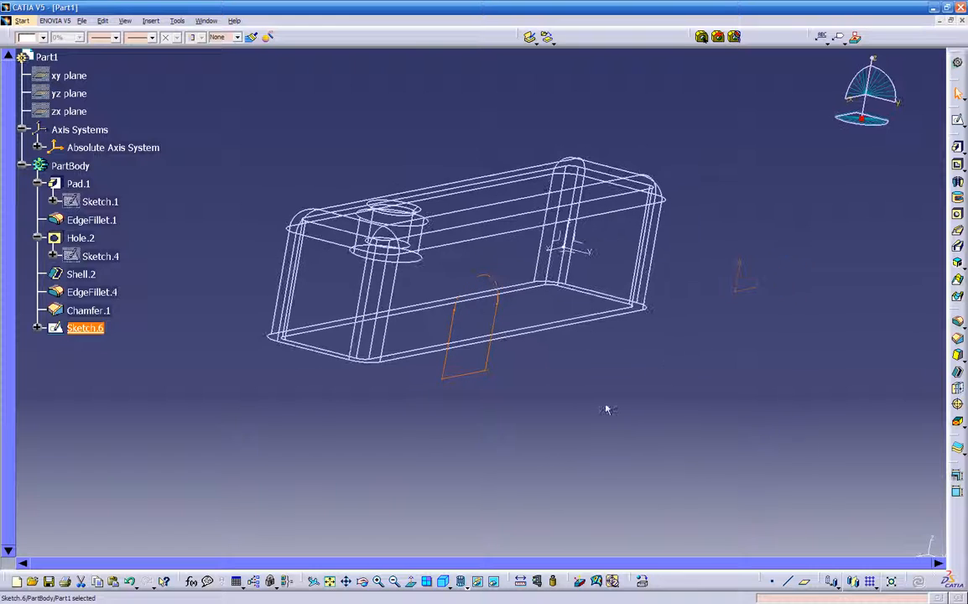
left_click(476, 585)
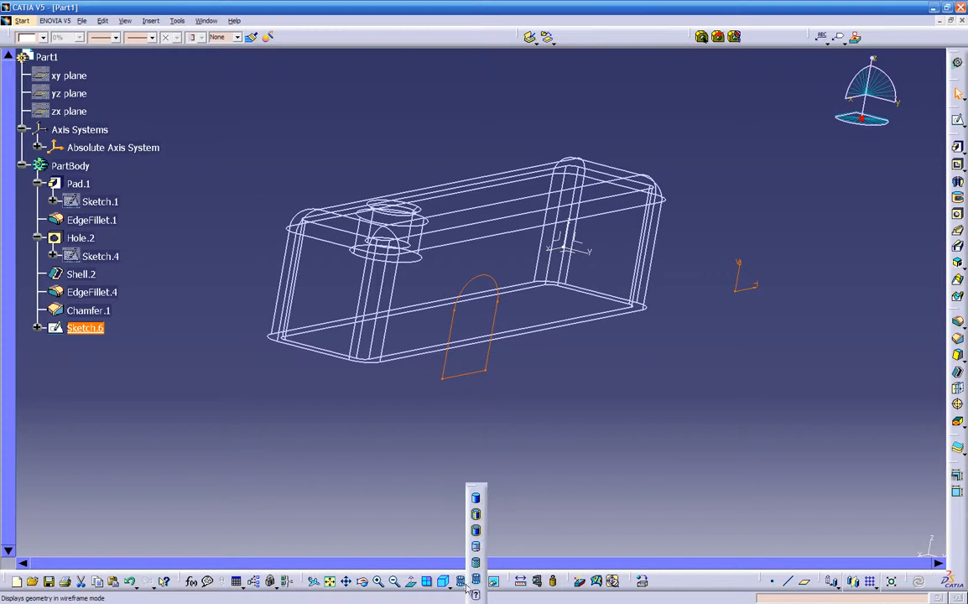
left_click(476, 517)
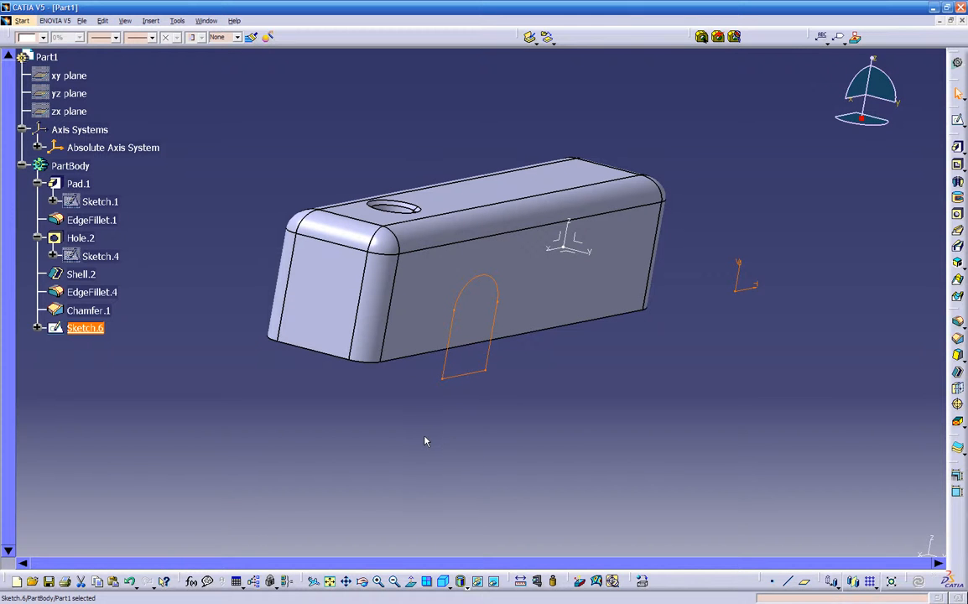
Cut a pocket from the arch sketch with its limit type set to Up to next
left_click(958, 166)
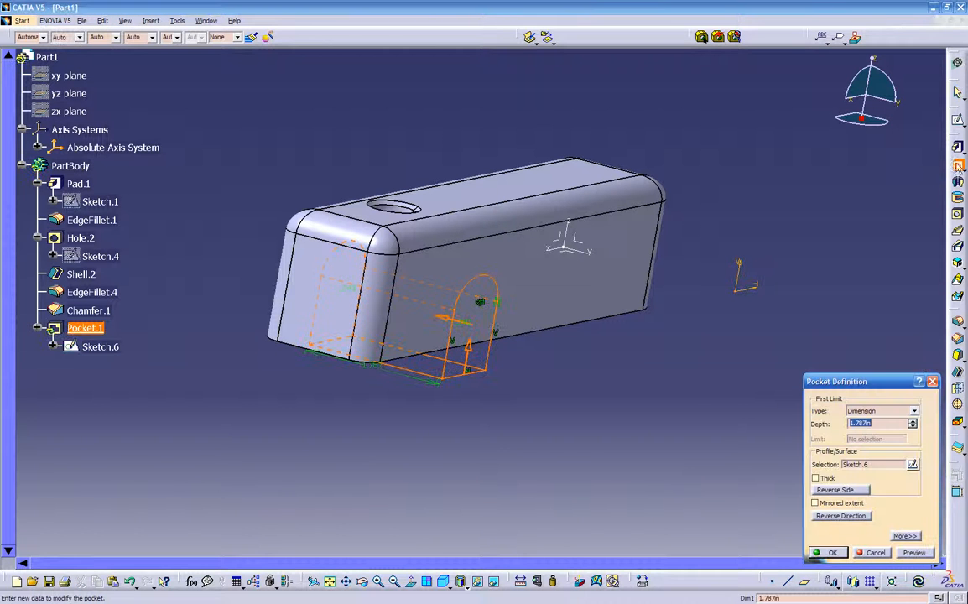
middle_click_drag(591, 379, 901, 226)
middle_click_drag(514, 359, 648, 398)
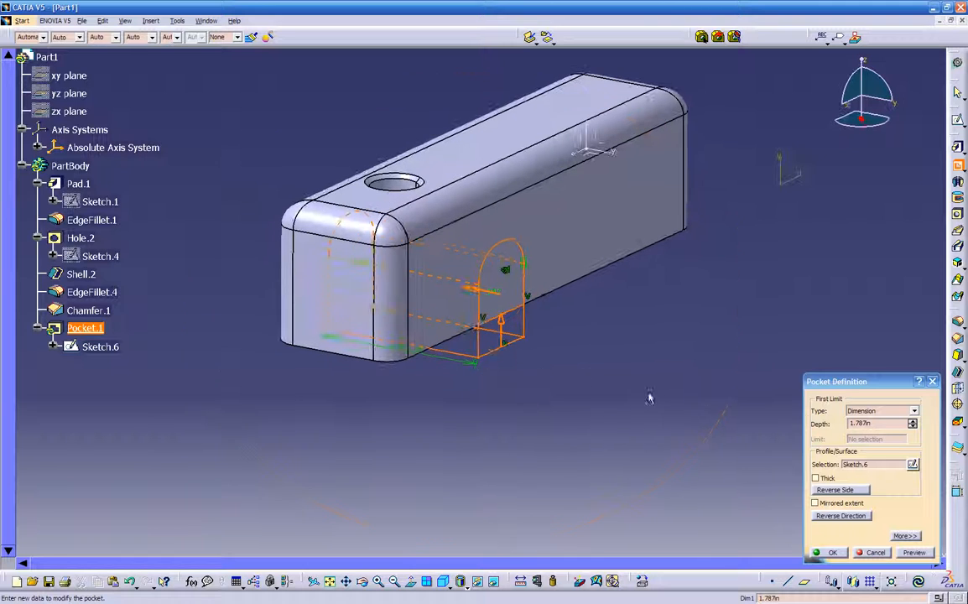
left_click(880, 412)
left_click(869, 428)
middle_click_drag(502, 374, 547, 269)
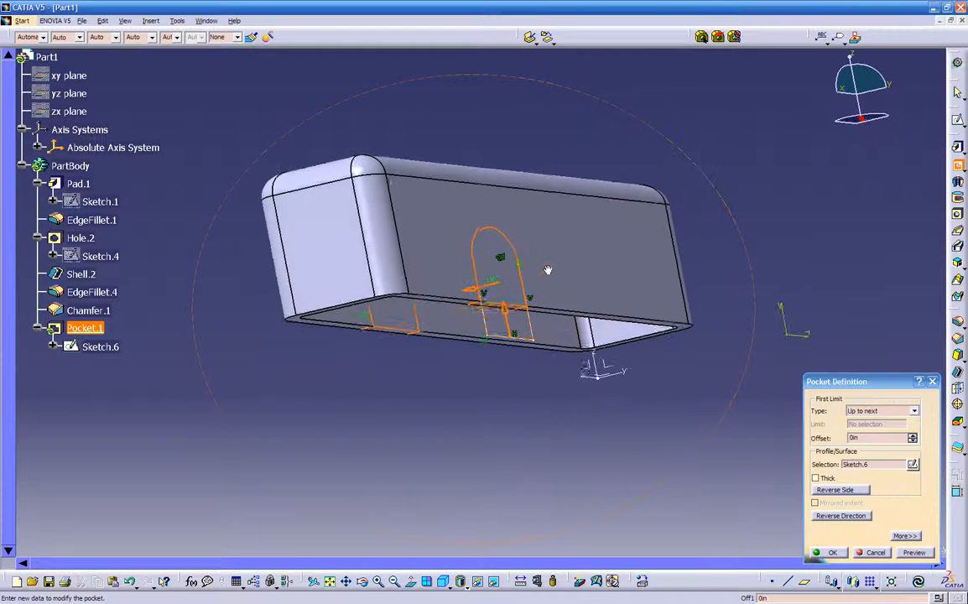
left_click(902, 552)
middle_click_drag(601, 451, 428, 455)
left_click(833, 553)
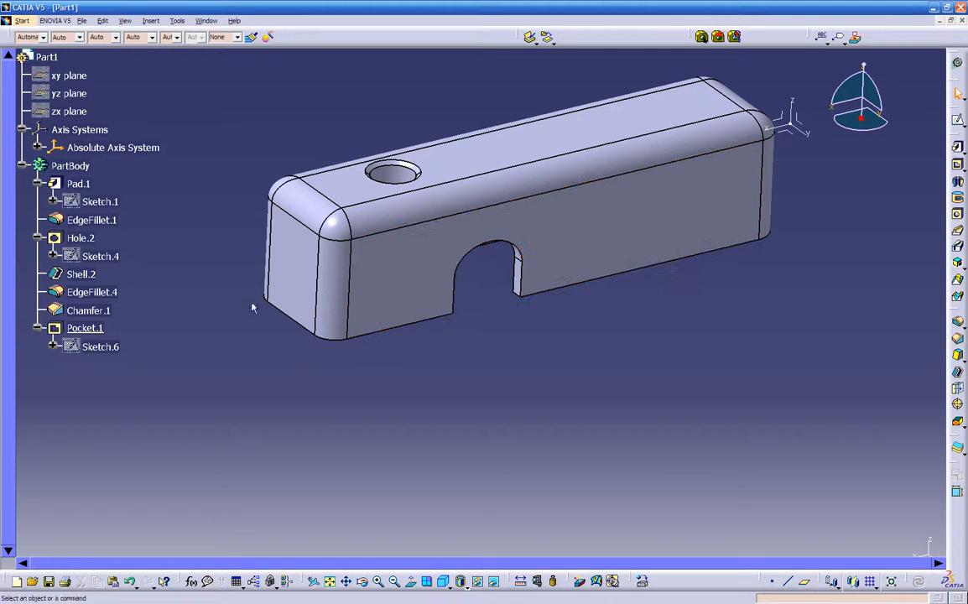
Reopen the pocket's arch sketch and project the block's flat end face near the hole into it as construction geometry
double_click(105, 348)
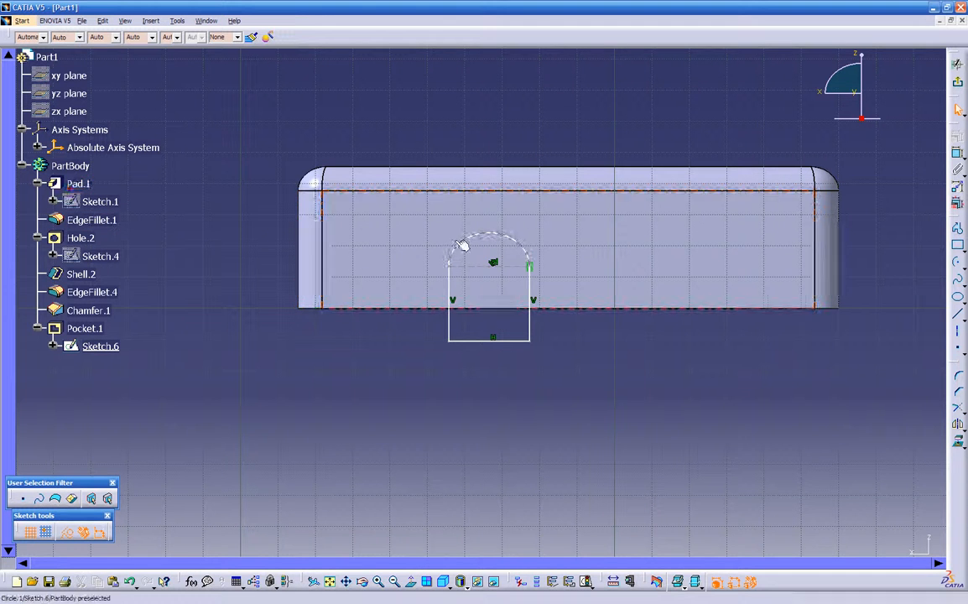
middle_click_drag(276, 247, 460, 266)
left_click(315, 227)
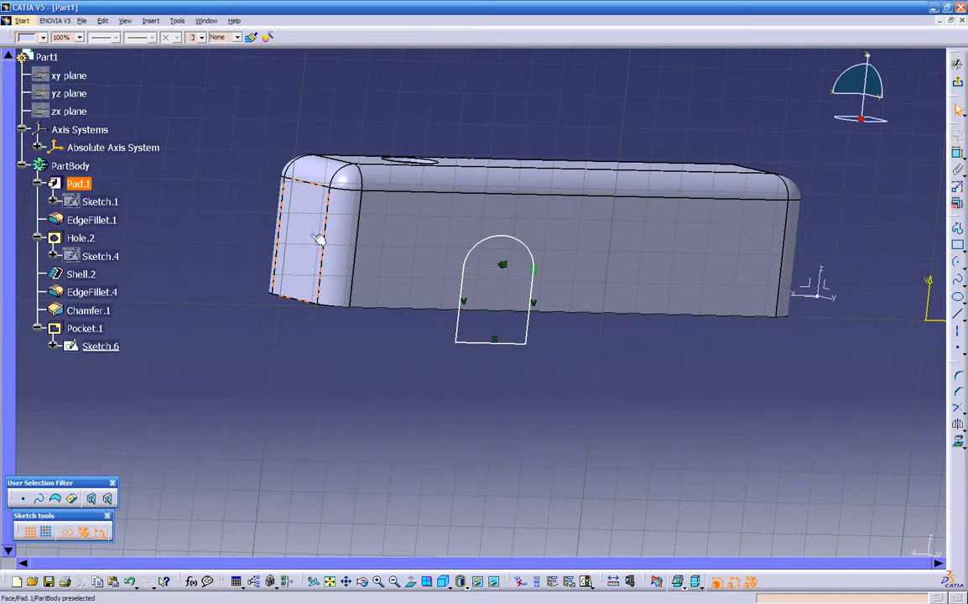
left_click(308, 369)
left_click(316, 229)
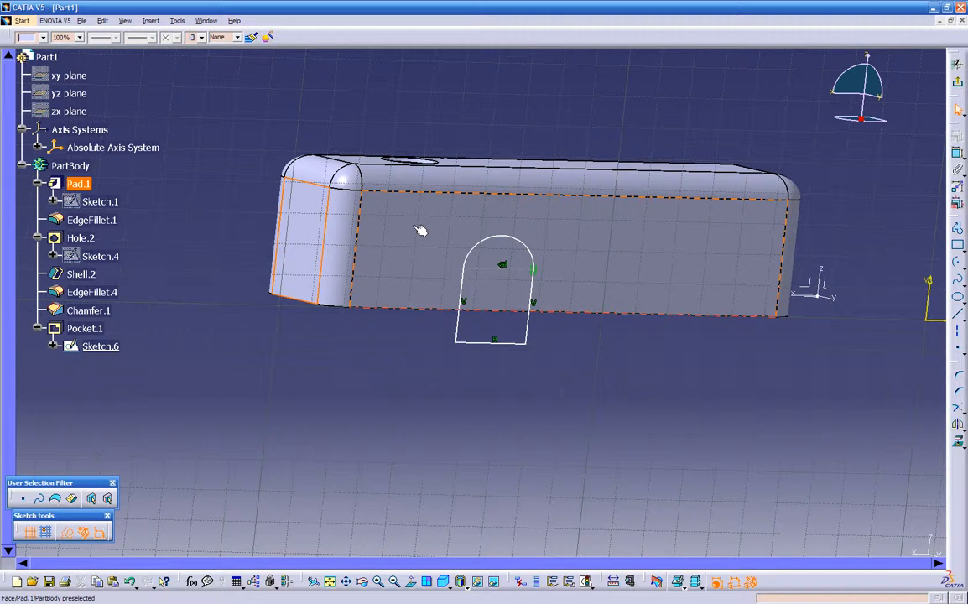
left_click(959, 445)
middle_click_drag(662, 387, 579, 344)
mouse_move(461, 300)
middle_mouse_down()
mouse_move(296, 372)
mouse_move(277, 174)
middle_mouse_up()
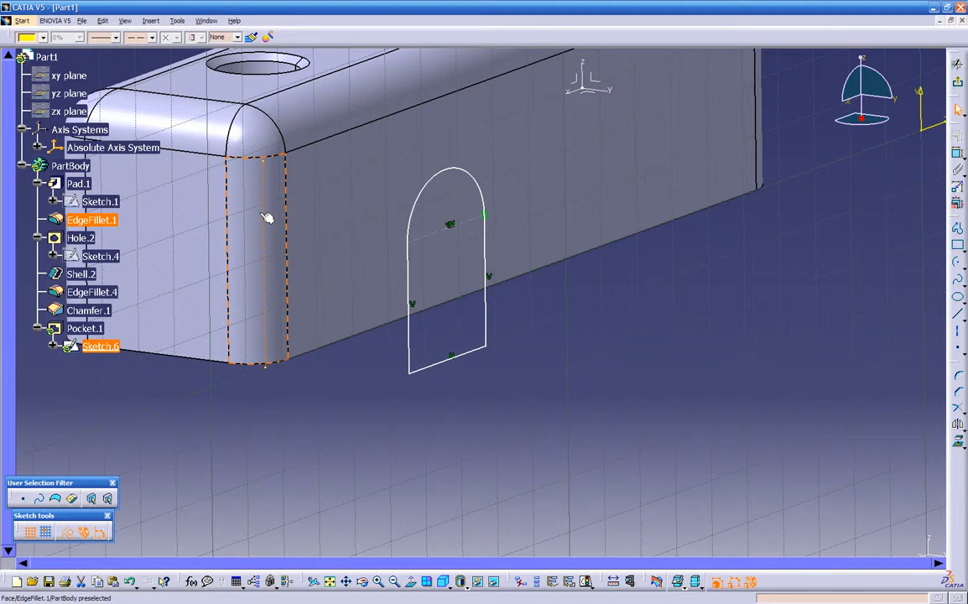
Project the block's flat end face farthest from the hole into the sketch as construction geometry
middle_click_drag(276, 228, 374, 380)
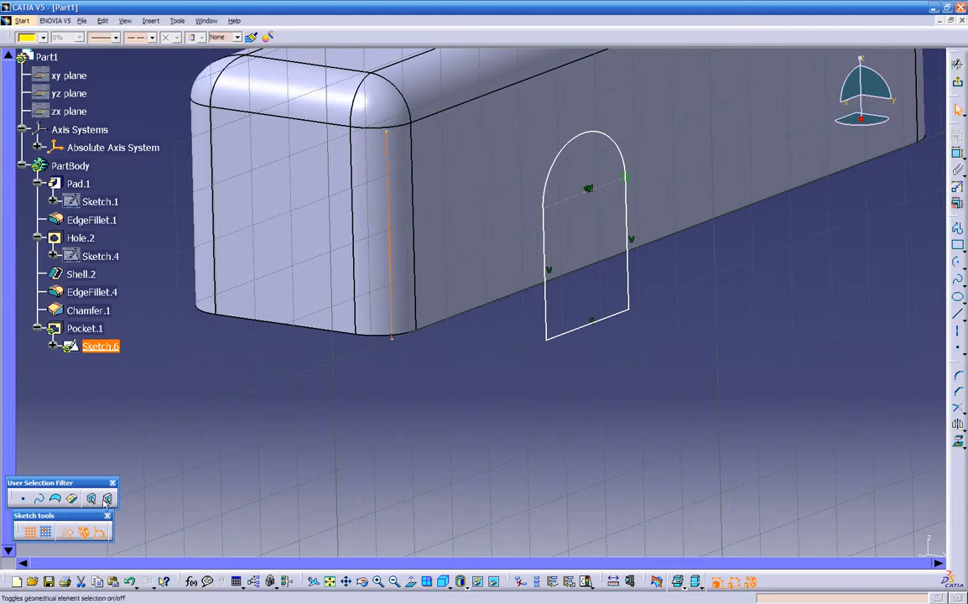
middle_click_drag(298, 378, 391, 273)
middle_click_drag(521, 275, 732, 349)
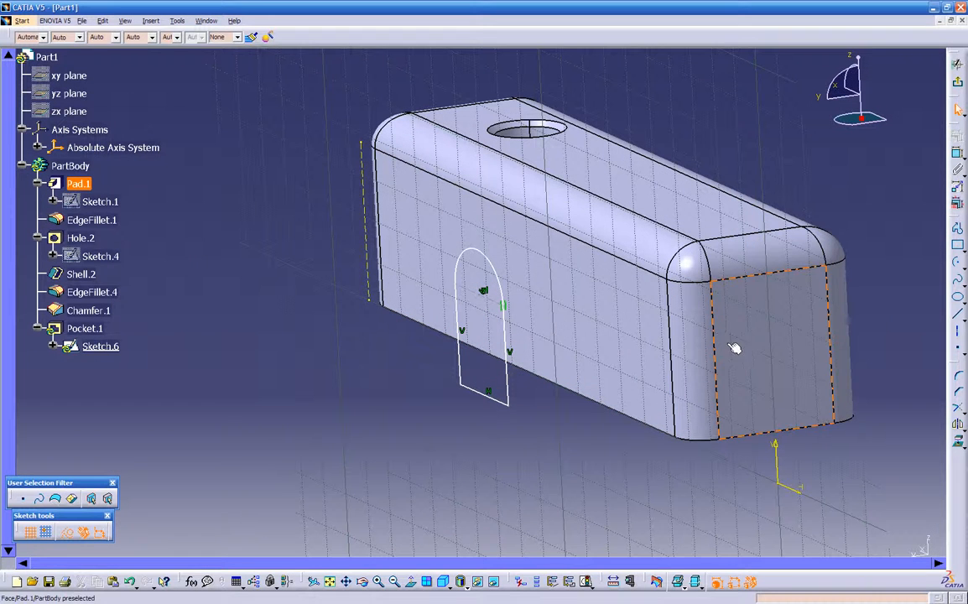
left_click(738, 345)
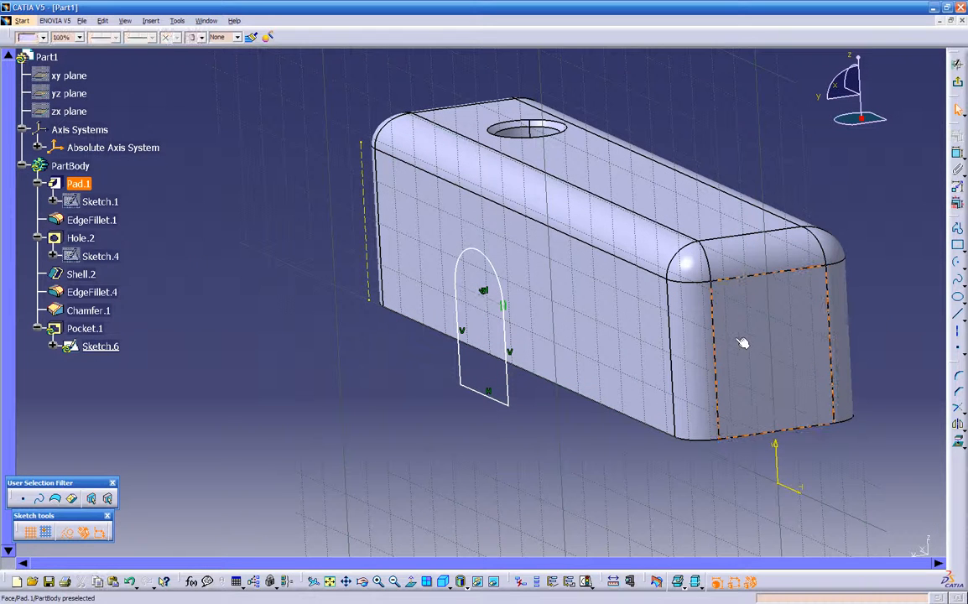
left_click(959, 444)
Draw a horizontal construction line between the two projected end edges at a height of about 0.86 in and place a point at its midpoint
mouse_move(624, 469)
middle_mouse_down()
mouse_move(495, 400)
mouse_move(567, 354)
mouse_move(625, 353)
mouse_move(623, 382)
mouse_move(552, 360)
mouse_move(639, 346)
middle_mouse_up()
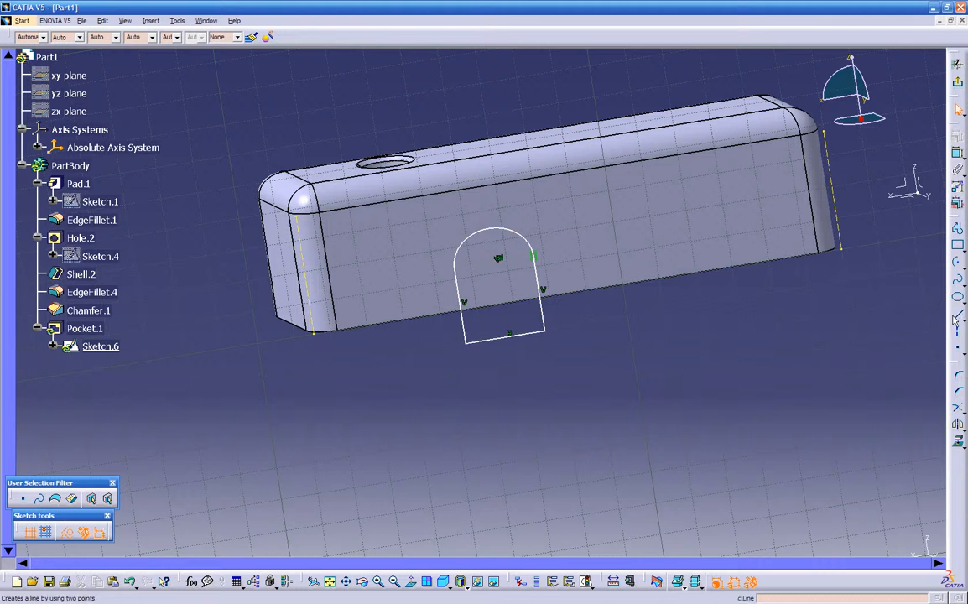
left_click(834, 185)
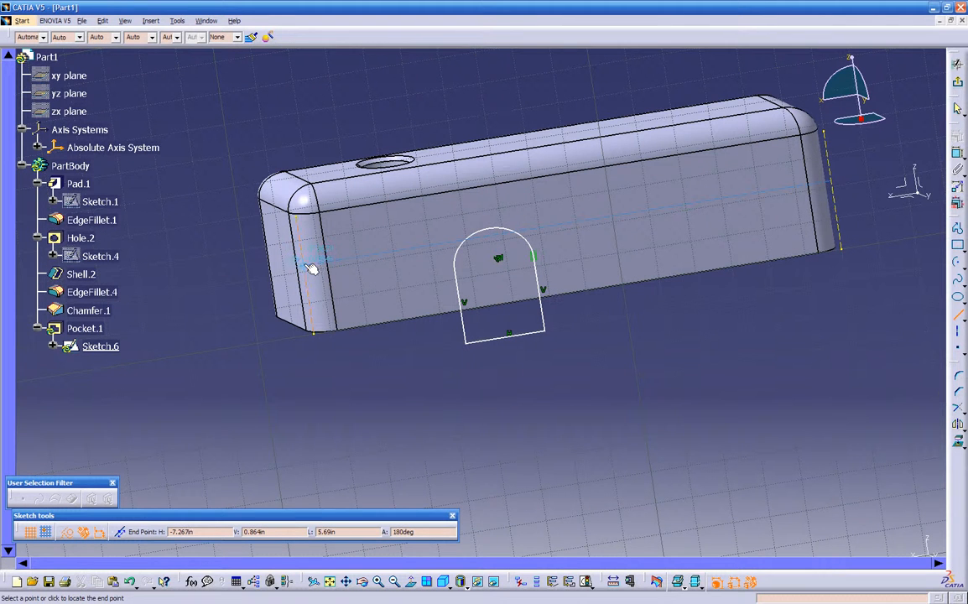
left_click(308, 262)
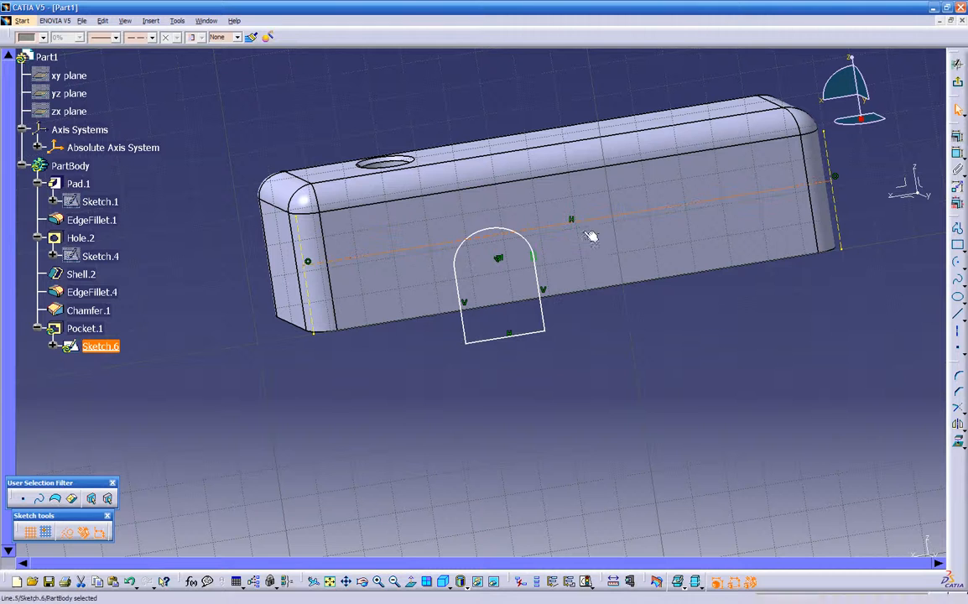
left_click(579, 225)
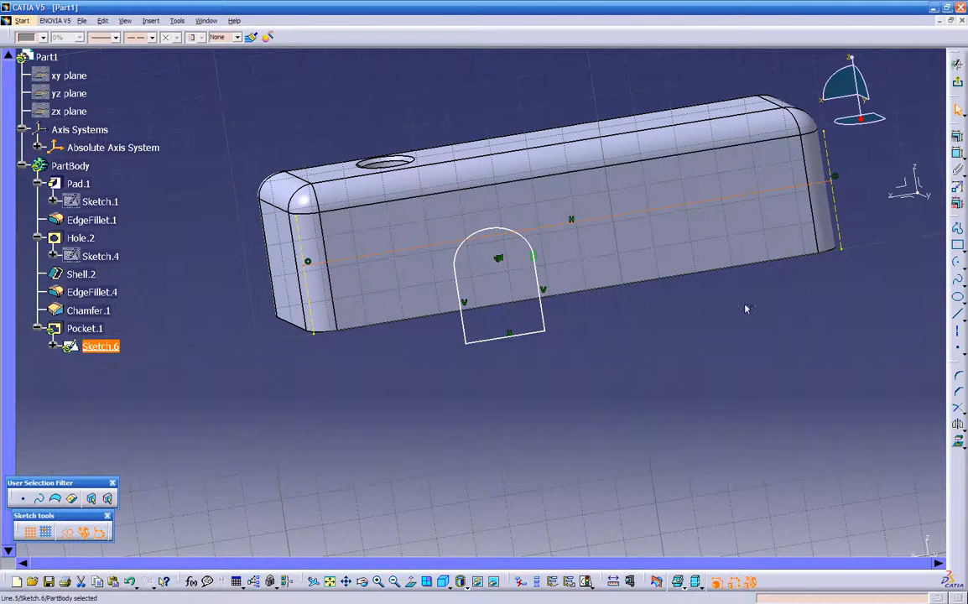
left_click(959, 351)
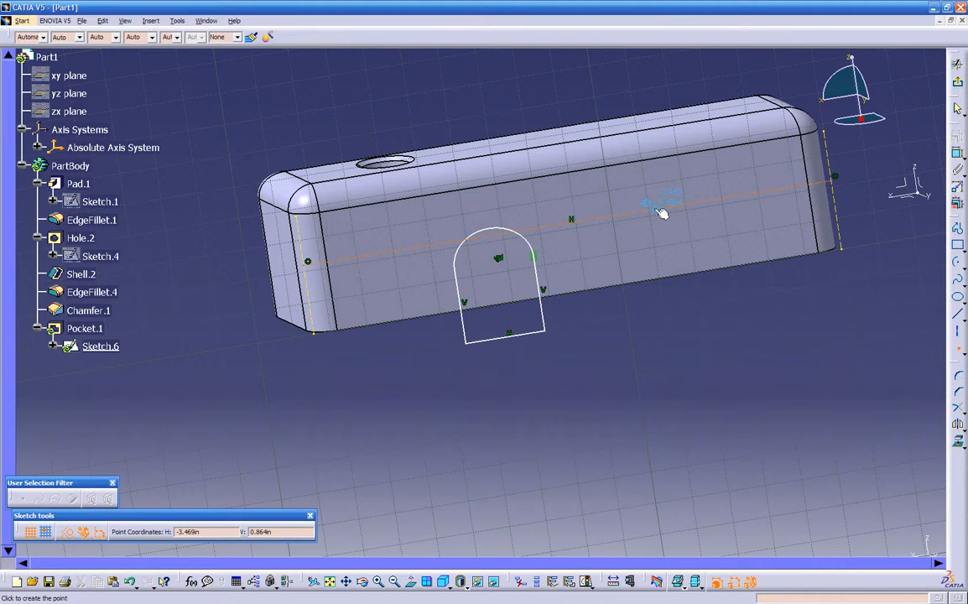
left_click(572, 219)
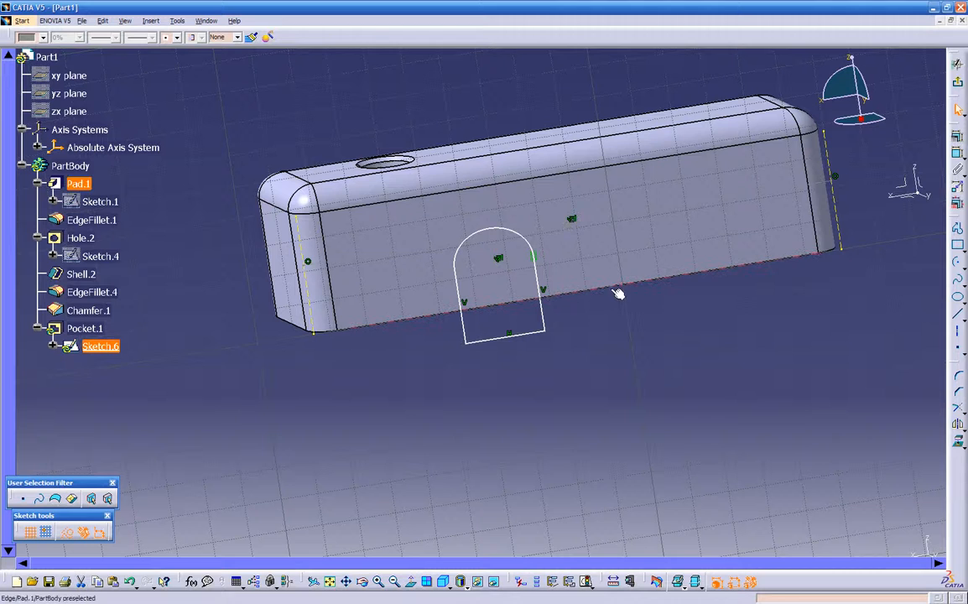
Constrain the arc's centre point to be coincident with the midpoint of the long horizontal construction line
scroll(611, 331, "up", 5)
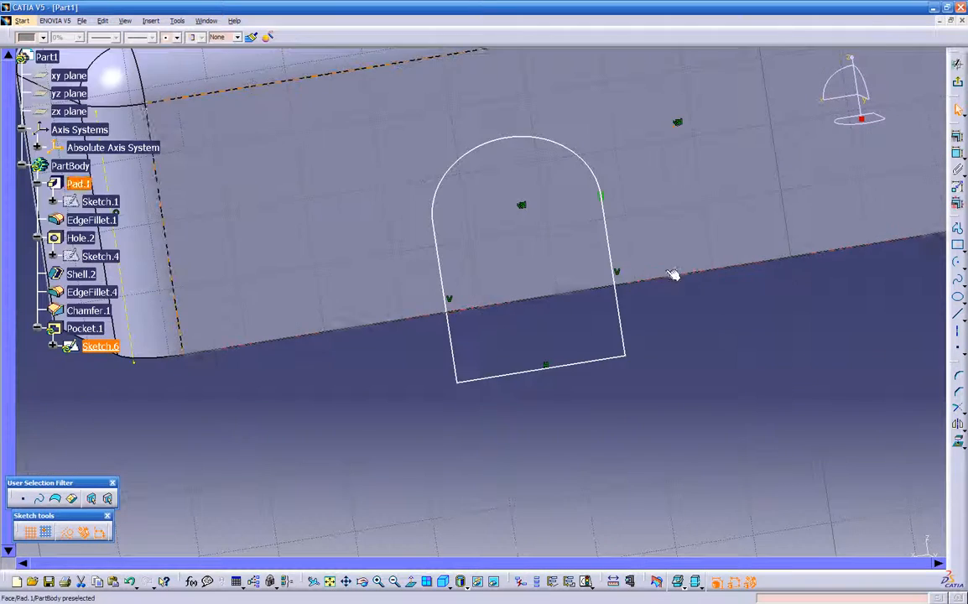
scroll(637, 355, "down", 5)
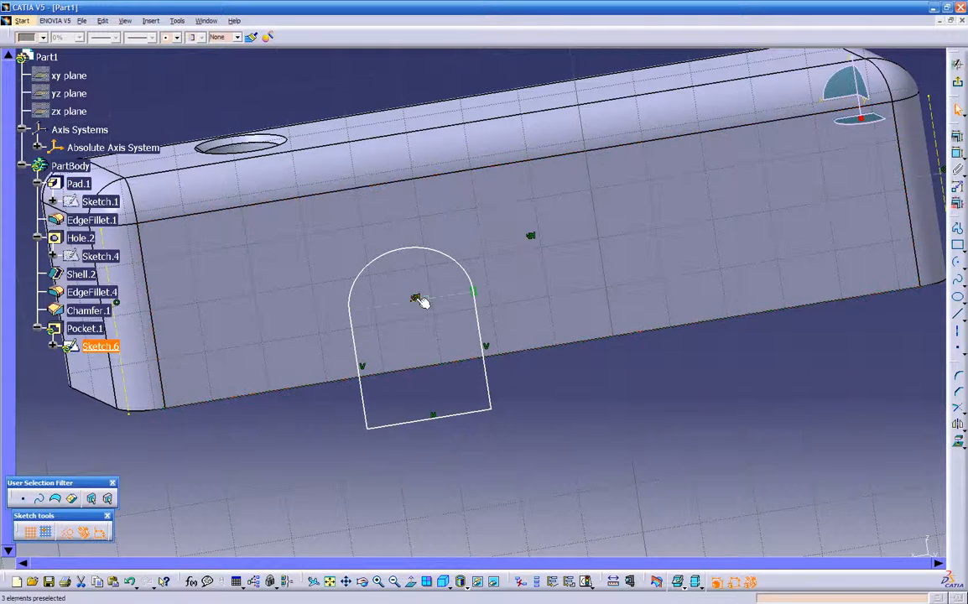
left_click(958, 156)
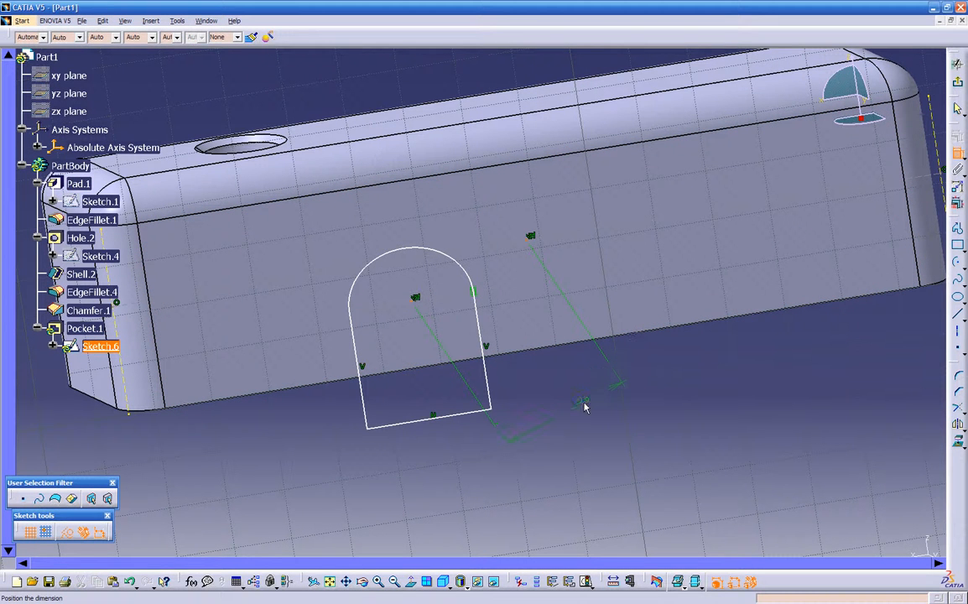
right_click(585, 400)
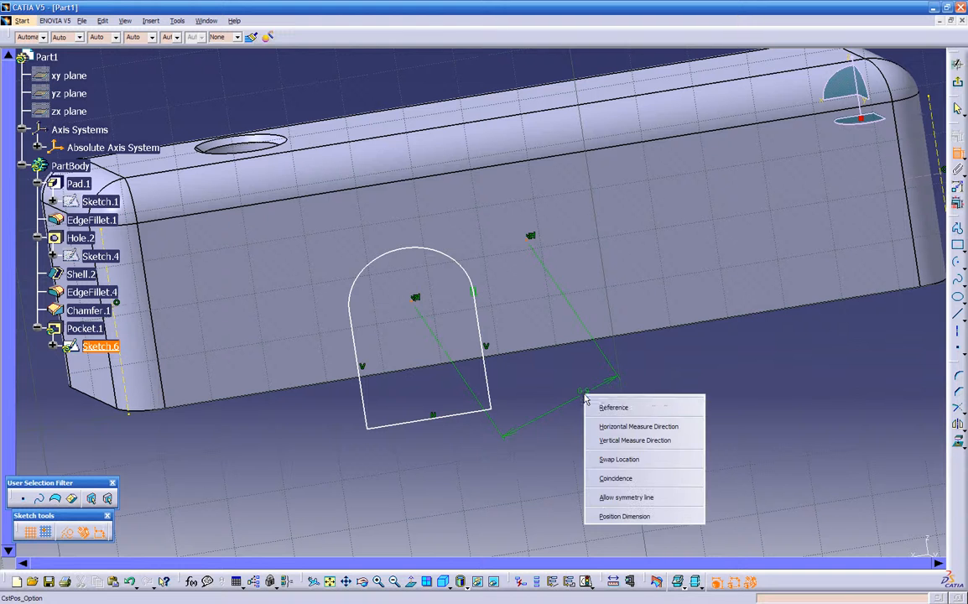
left_click(620, 479)
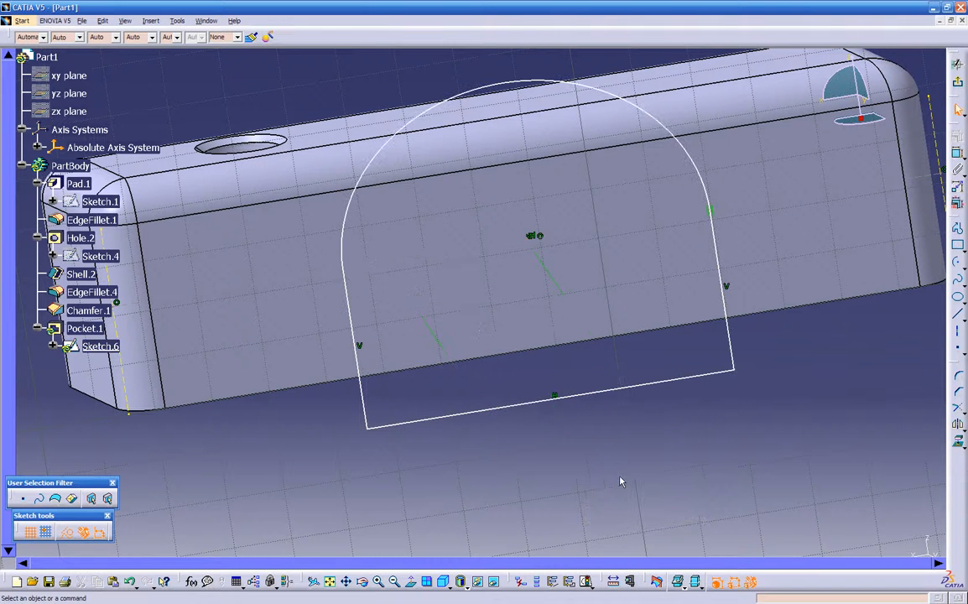
Dimension the distance between the arched profile's two vertical sides and set it to 0.5 in
mouse_move(612, 462)
middle_mouse_down()
mouse_move(538, 454)
mouse_move(532, 416)
mouse_move(464, 391)
mouse_move(417, 434)
mouse_move(514, 398)
mouse_move(580, 453)
mouse_move(612, 382)
middle_mouse_up()
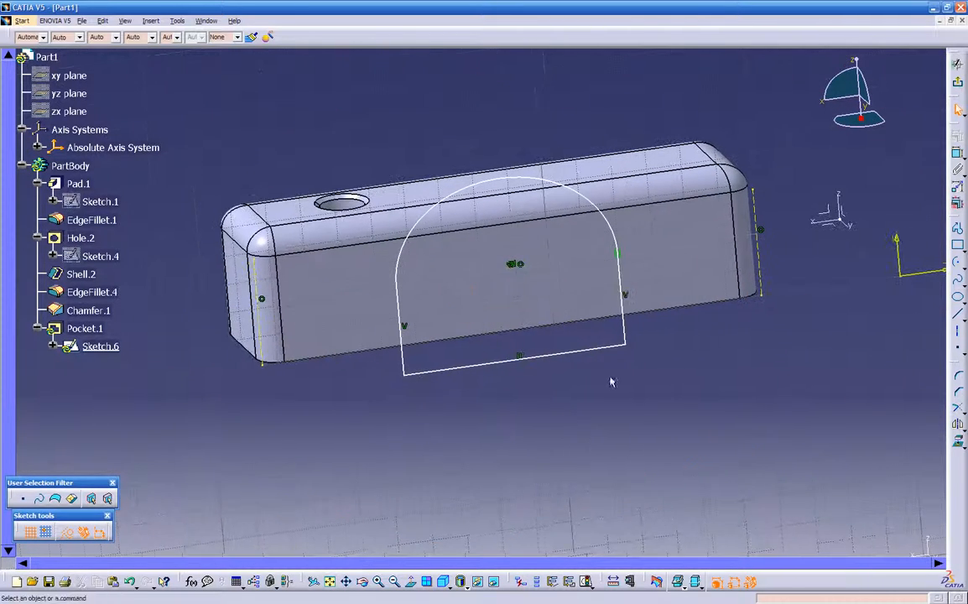
left_click(625, 319)
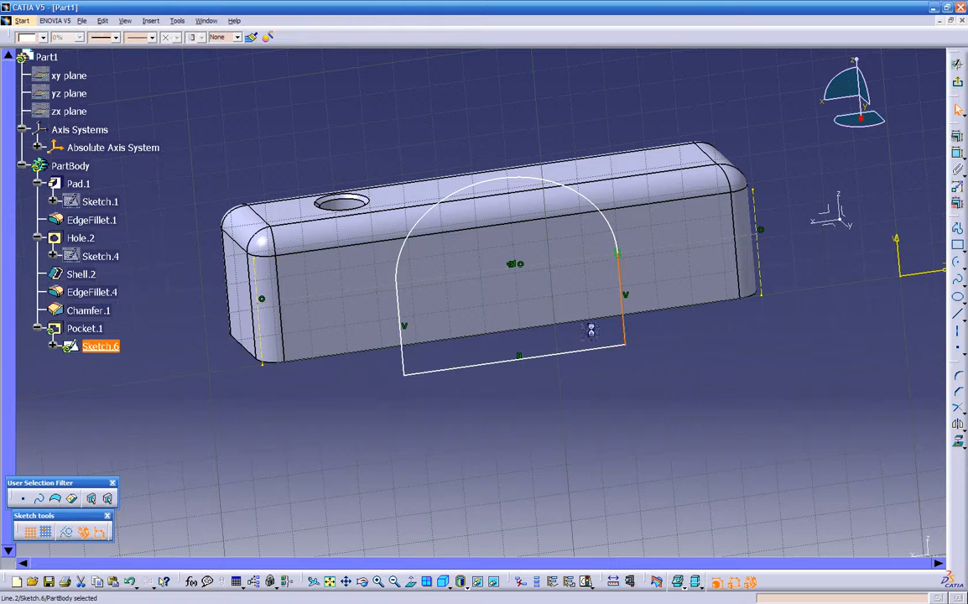
left_click(404, 358, "ctrl")
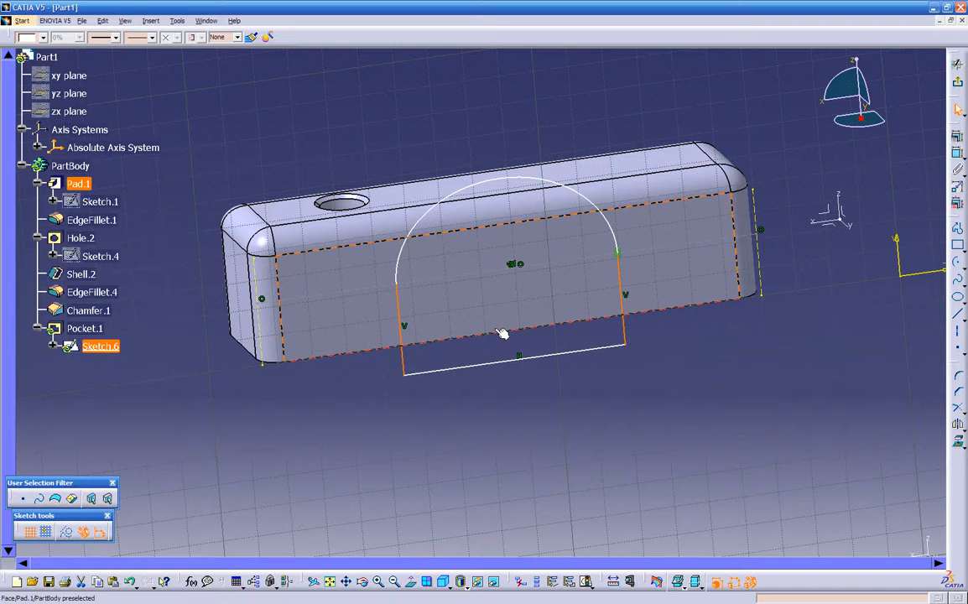
left_click(478, 387)
left_click(405, 363)
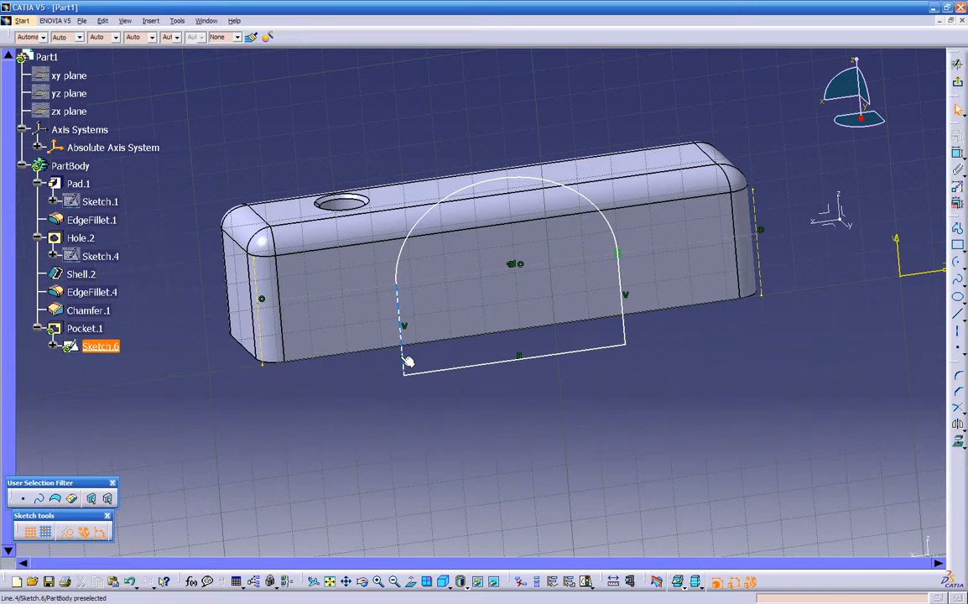
left_click(627, 329, "ctrl")
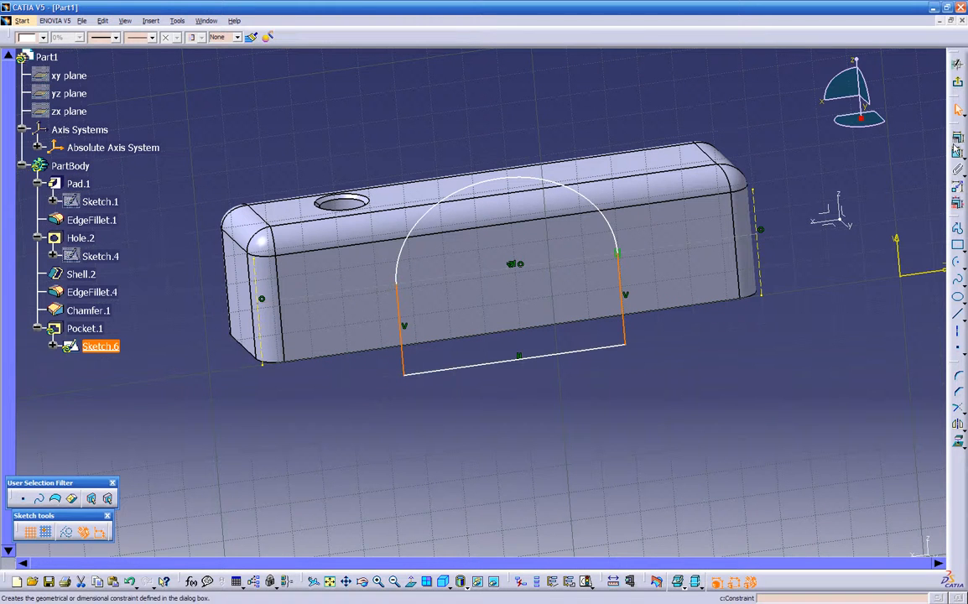
left_click(957, 154)
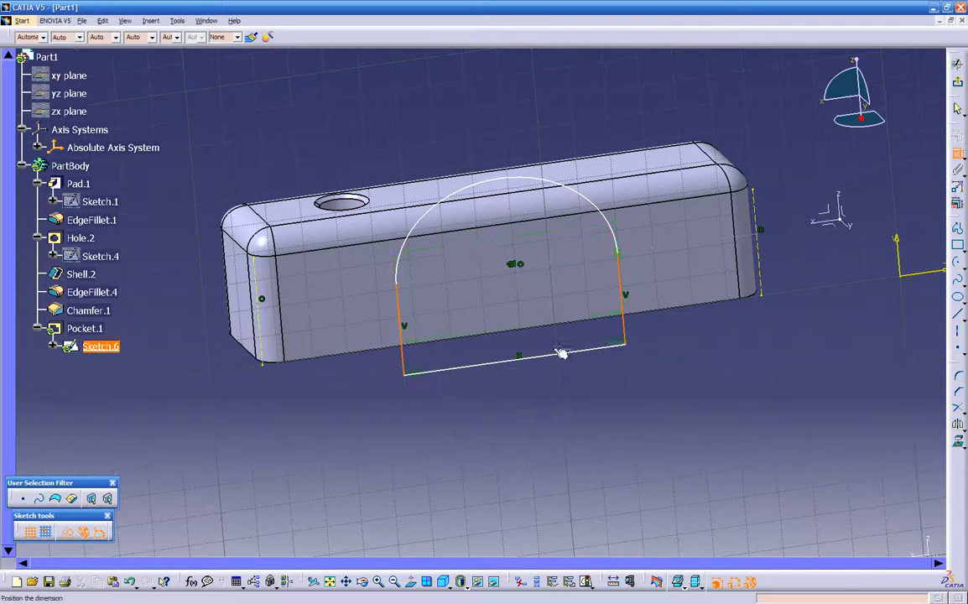
left_click(531, 382)
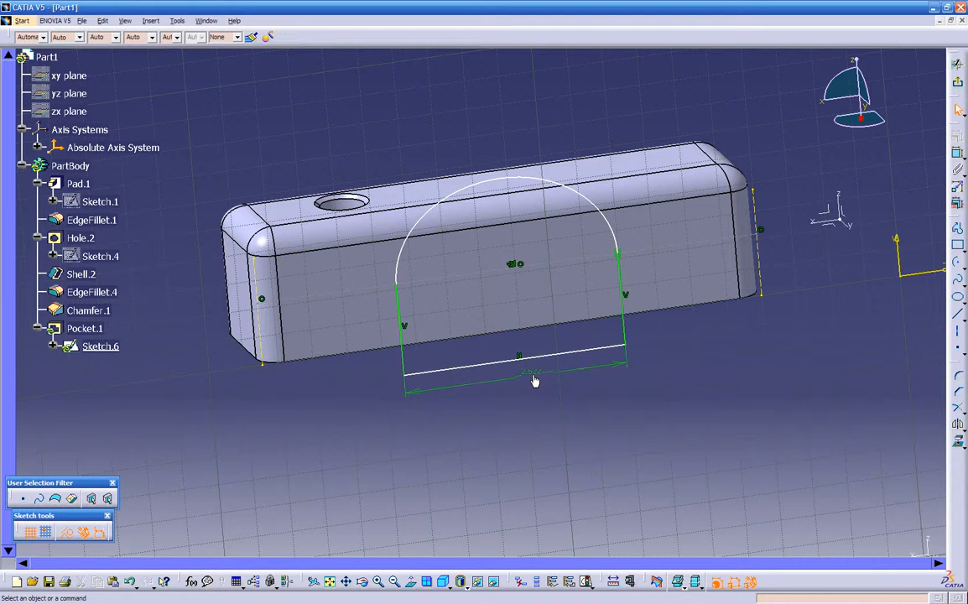
double_click(531, 374)
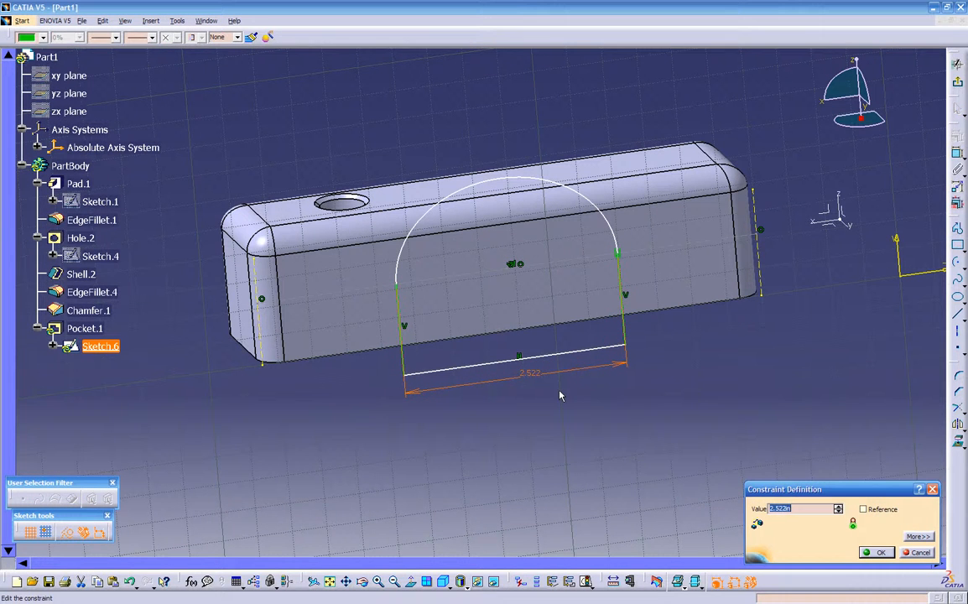
type(".5")
key("Return")
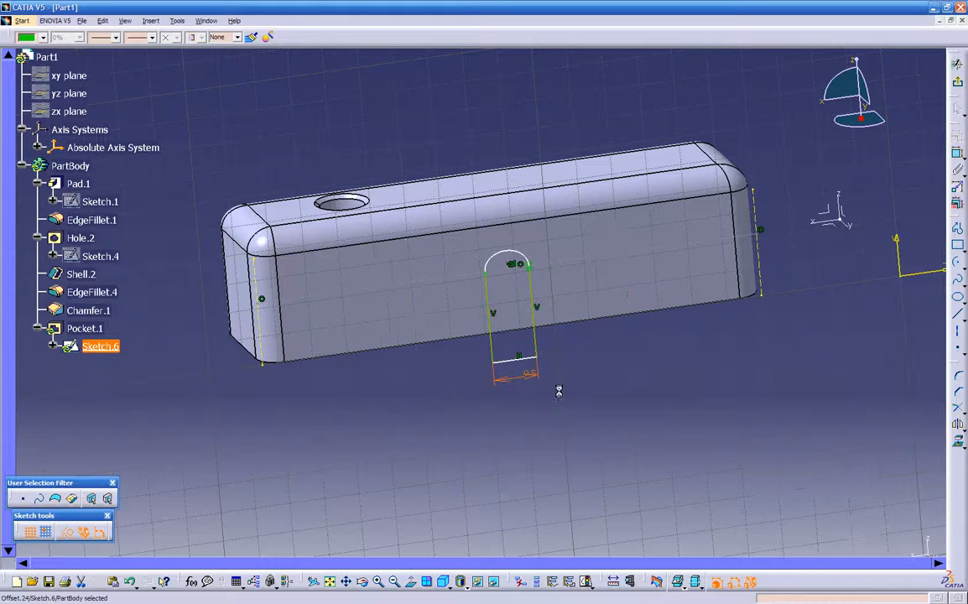
Shift the long horizontal construction line freehand to test how the arched profile follows it
middle_click_drag(568, 395, 510, 405)
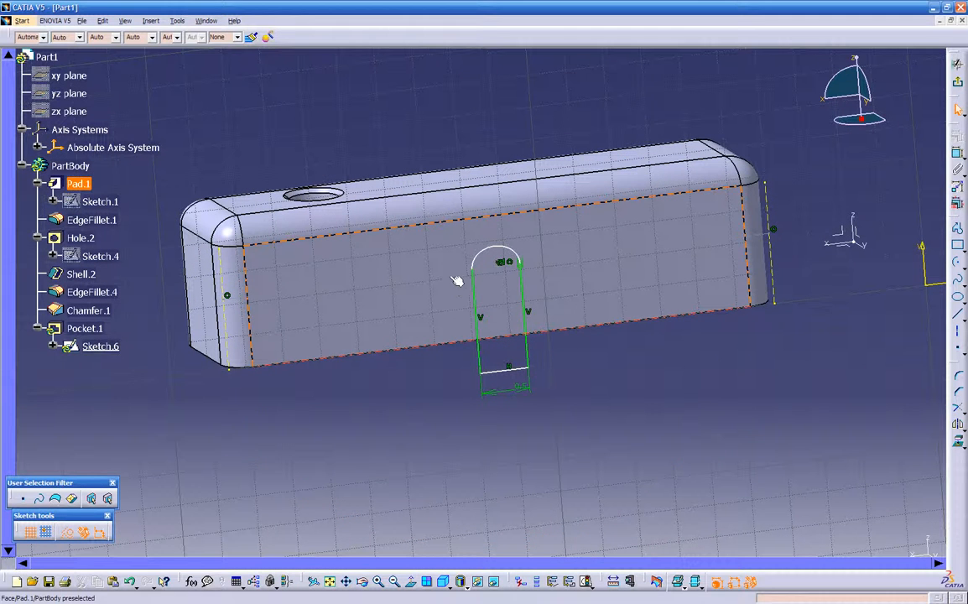
mouse_move(451, 269)
left_mouse_down()
mouse_move(453, 244)
mouse_move(460, 314)
mouse_move(456, 242)
mouse_move(449, 308)
mouse_move(447, 262)
mouse_move(227, 283)
left_mouse_up()
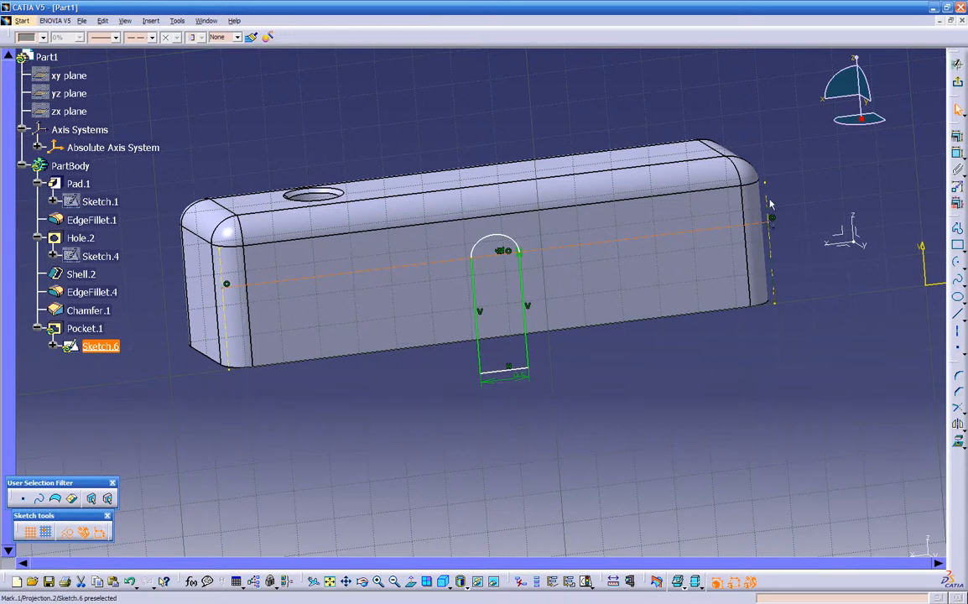
middle_click_drag(633, 385, 494, 320)
mouse_move(447, 249)
left_mouse_down()
mouse_move(432, 293)
mouse_move(447, 247)
mouse_move(441, 290)
mouse_move(444, 255)
left_mouse_up()
middle_click_drag(549, 400, 570, 329)
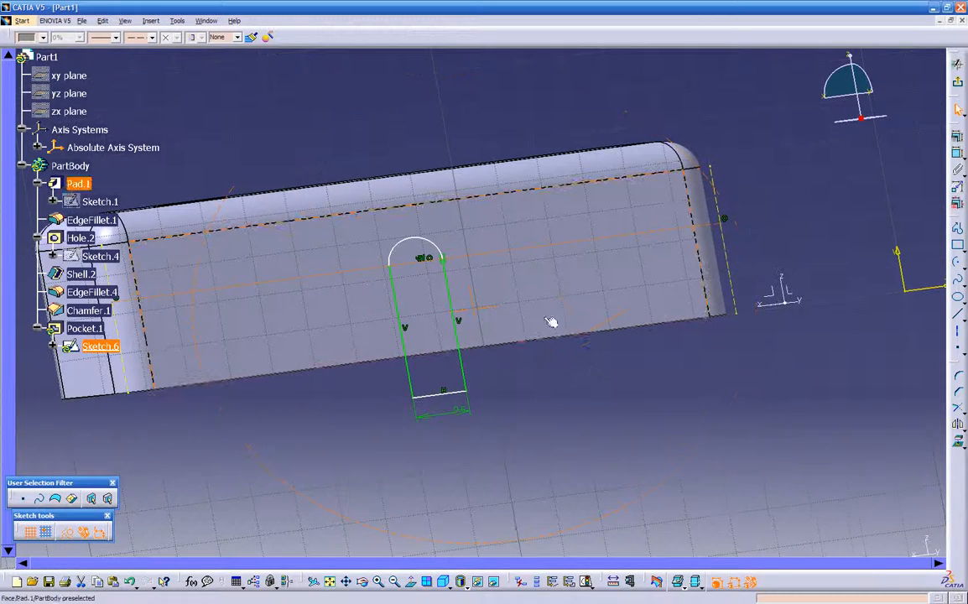
Dimension the construction line's height from the horizontal sketch axis as 0.8 in and exit the sketch to update the pocket
middle_click_drag(554, 400, 555, 444)
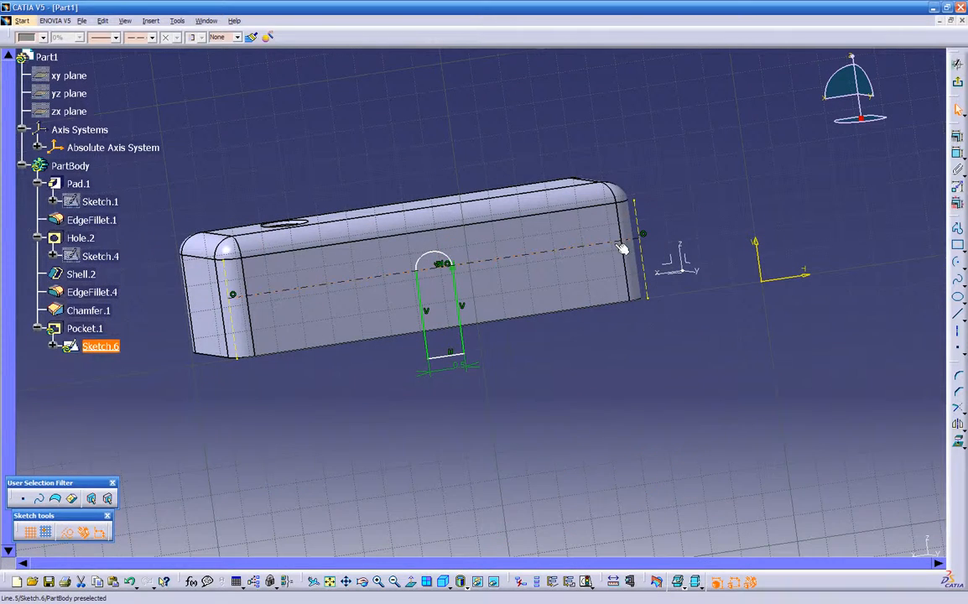
left_click(958, 154)
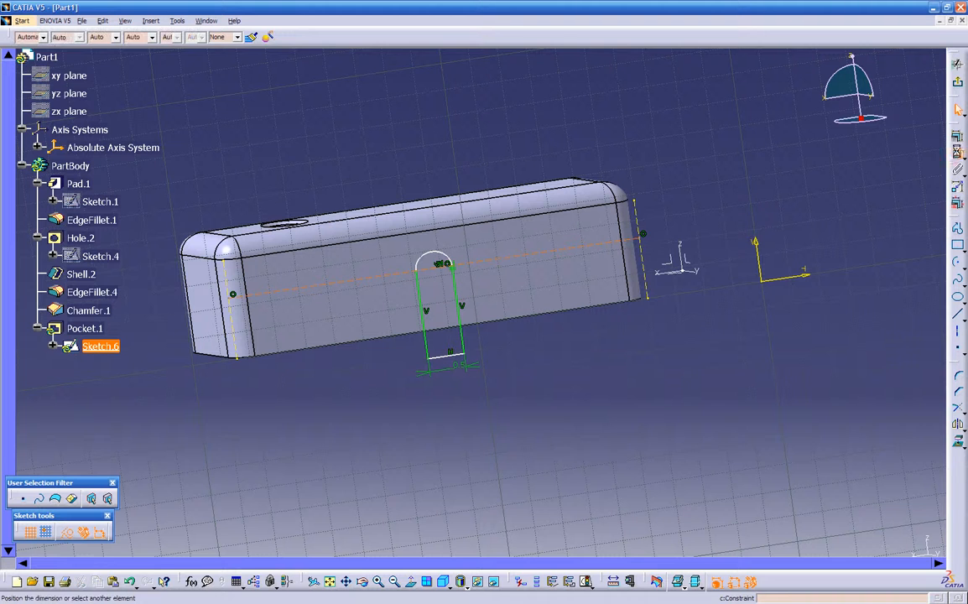
left_click(780, 285)
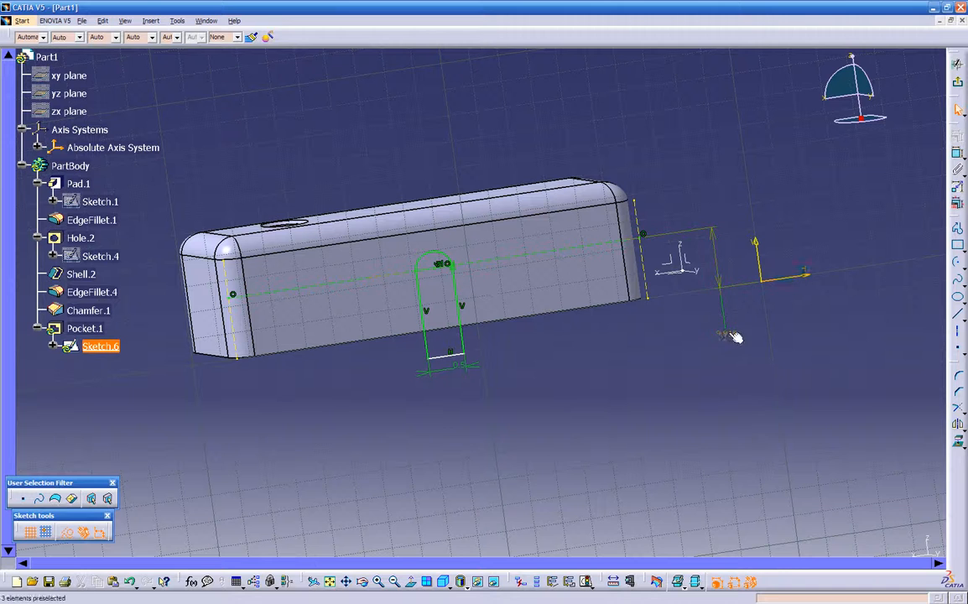
double_click(728, 333)
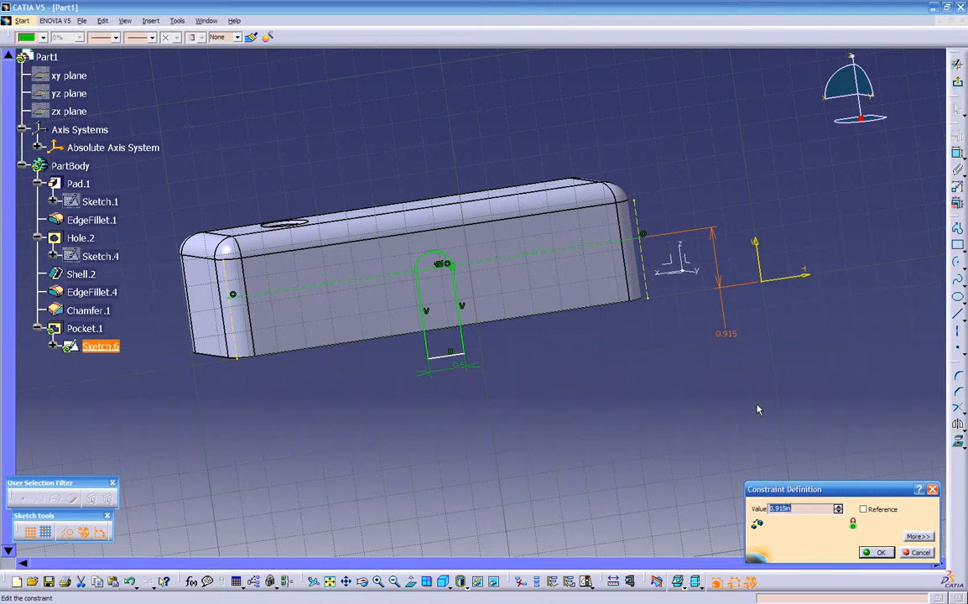
key("Return")
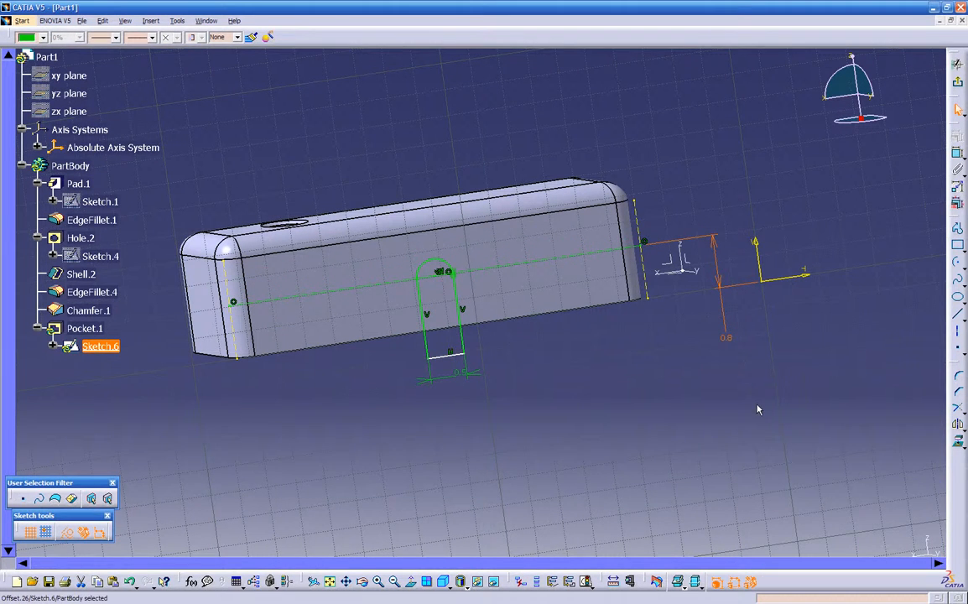
mouse_move(583, 350)
middle_mouse_down()
mouse_move(487, 300)
mouse_move(557, 359)
mouse_move(562, 352)
middle_mouse_up()
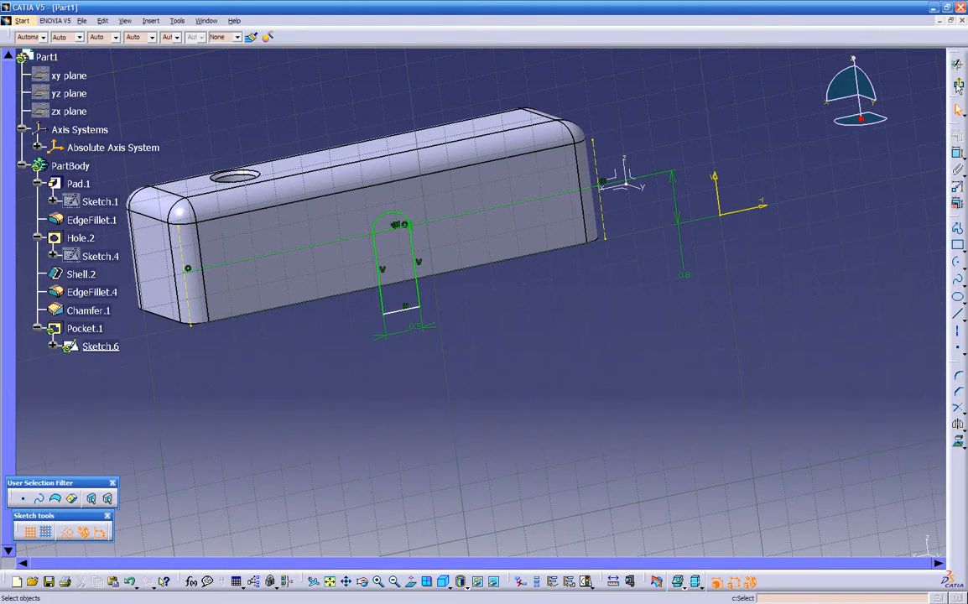
left_click(957, 63)
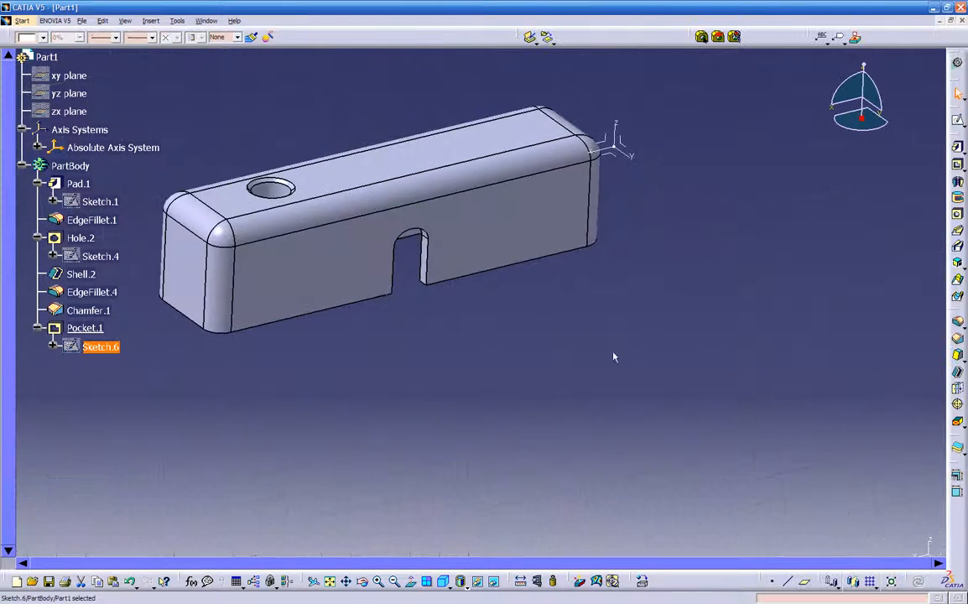
Start a sketch on the block's end face and draw a rectangle about 0.6 in wide, from below the bottom edge to mid-face
middle_click_drag(426, 338, 543, 254)
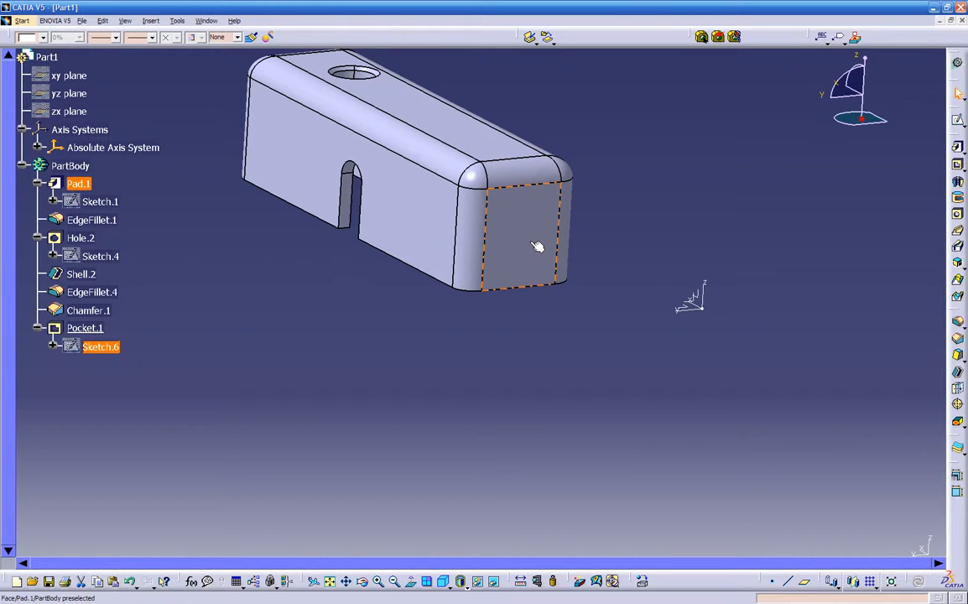
left_click(542, 247)
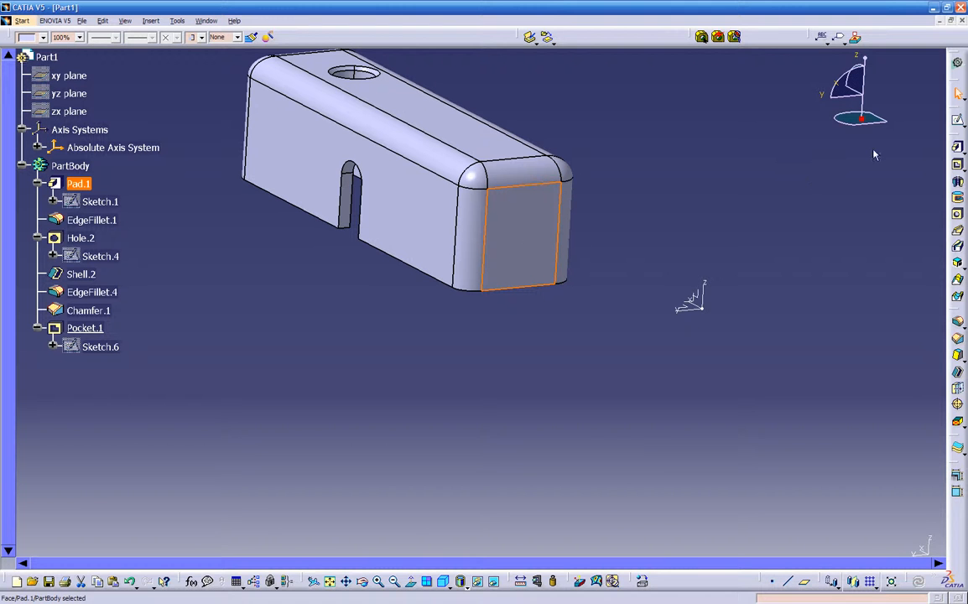
left_click(957, 120)
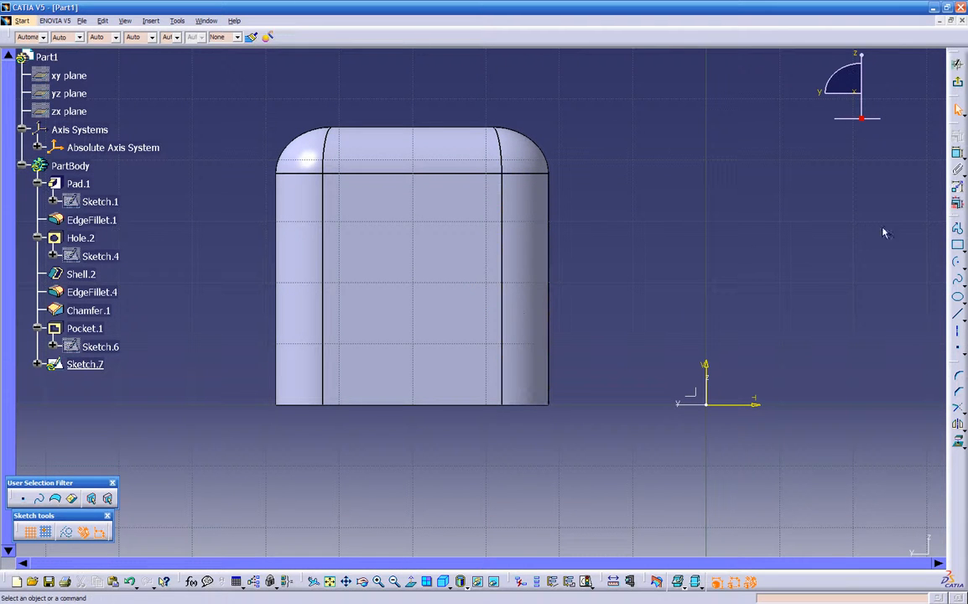
left_click(957, 249)
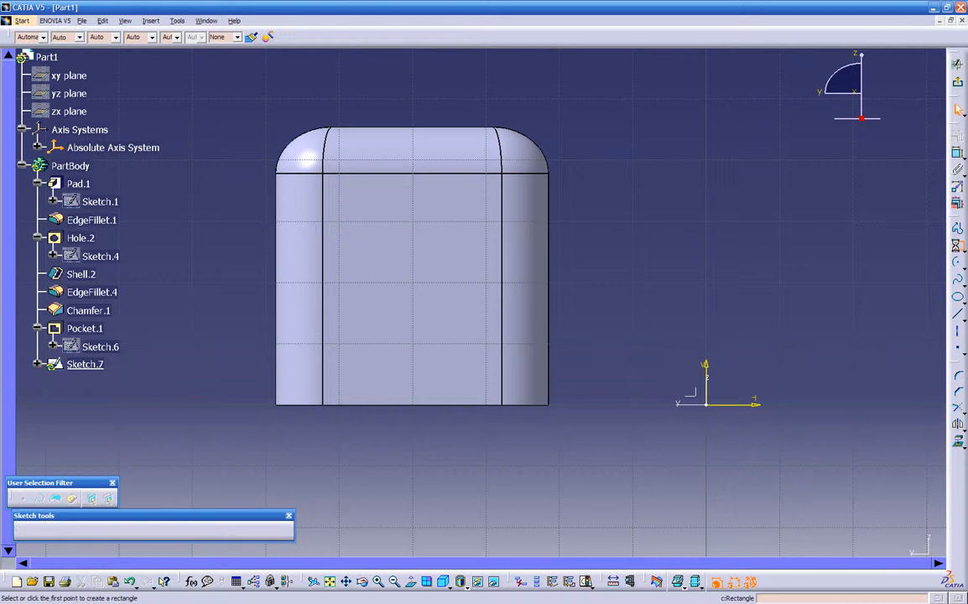
left_click(352, 461)
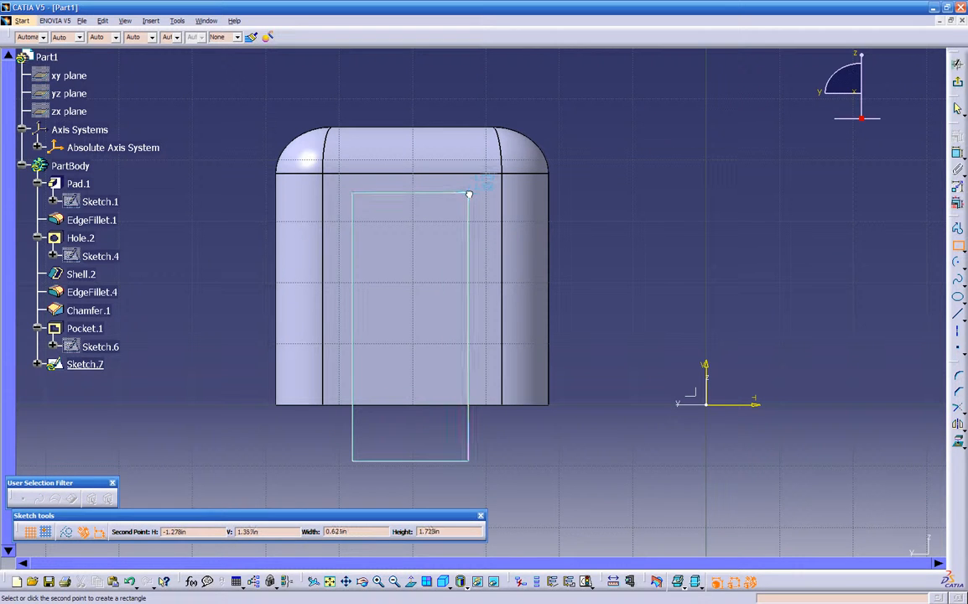
left_click(472, 252)
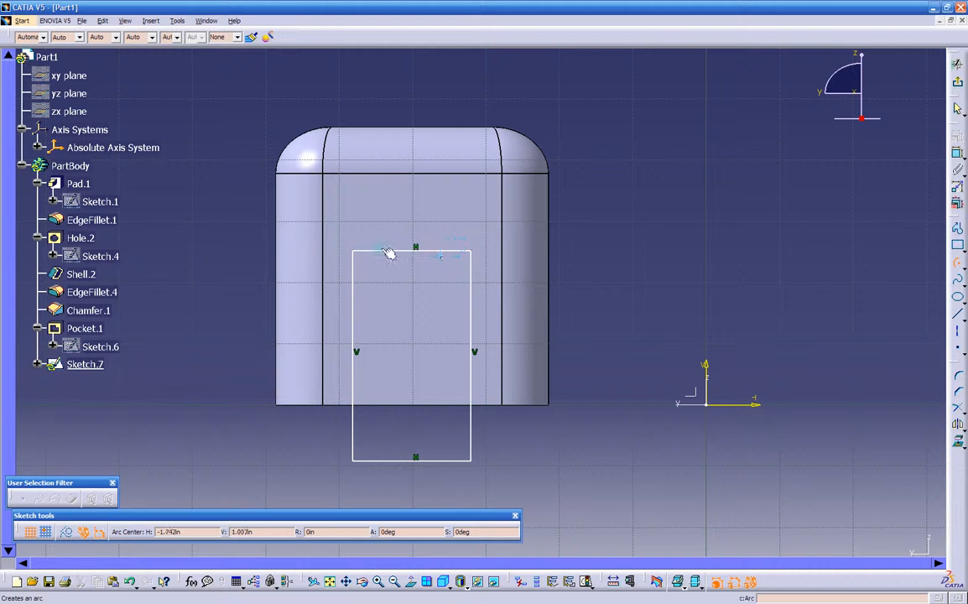
Cap the rectangle with a 180° arc of about 0.32 in radius centred on its upper edge, and convert that edge to construction
left_click(421, 255)
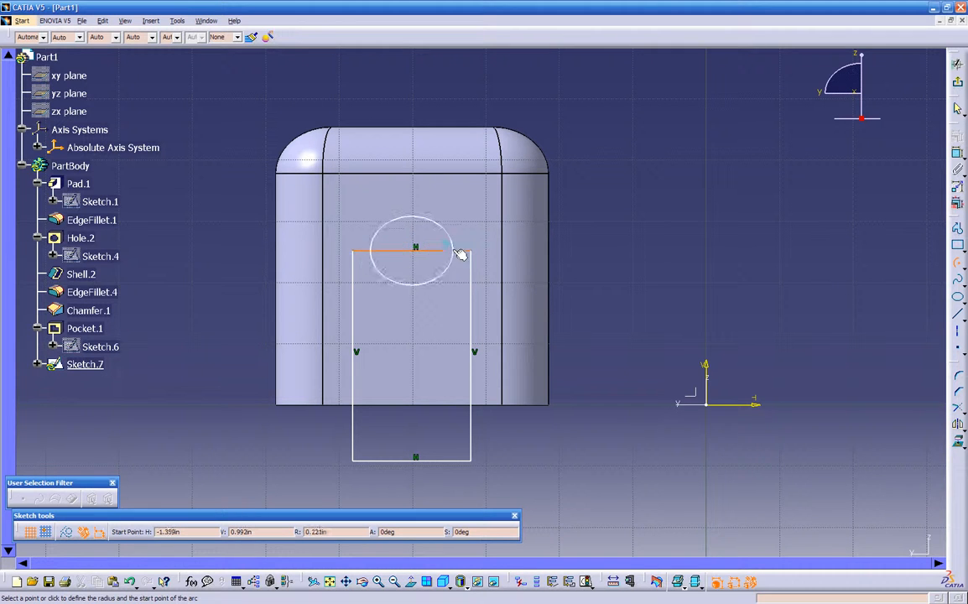
left_click(476, 254)
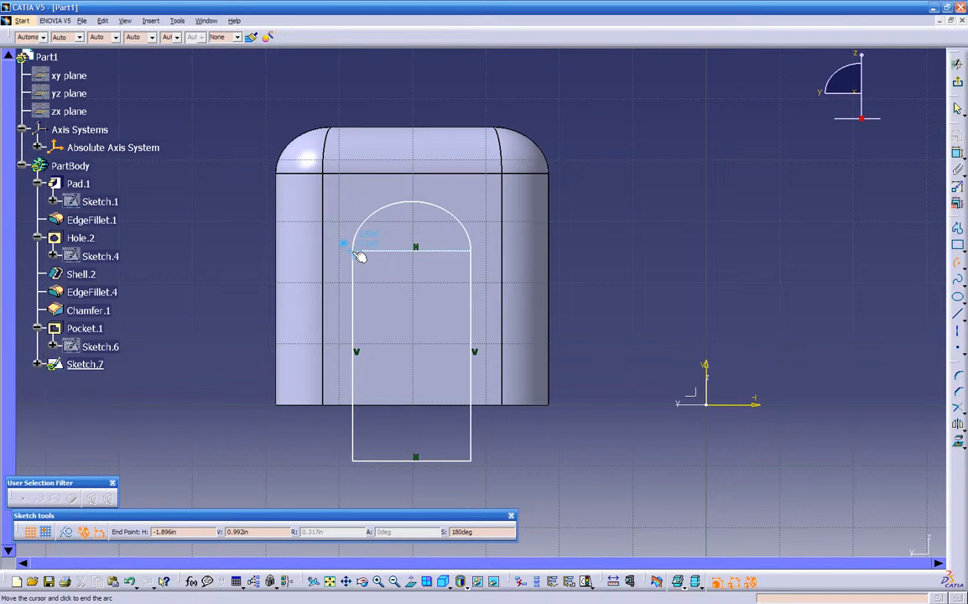
left_click(356, 249)
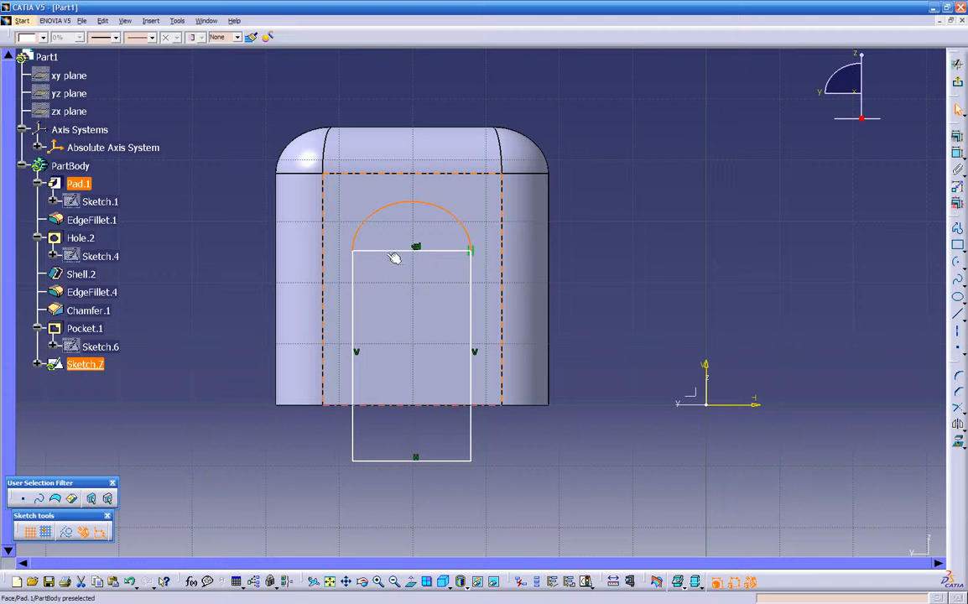
left_click(388, 250)
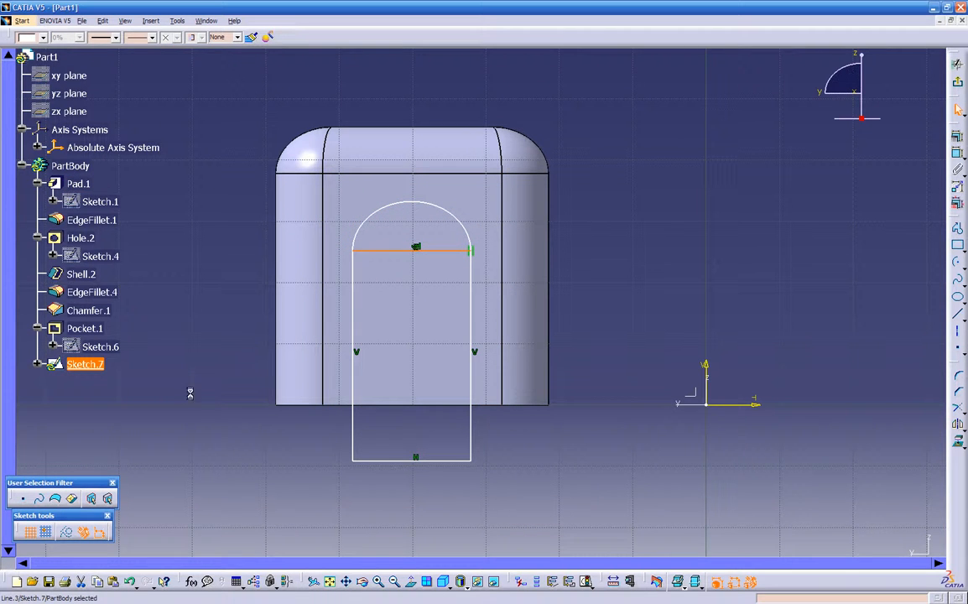
left_click(58, 534)
Exit the sketch and start a pocket from the arched end-face profile
mouse_move(322, 410)
middle_mouse_down()
mouse_move(383, 409)
mouse_move(454, 458)
mouse_move(449, 482)
middle_mouse_up()
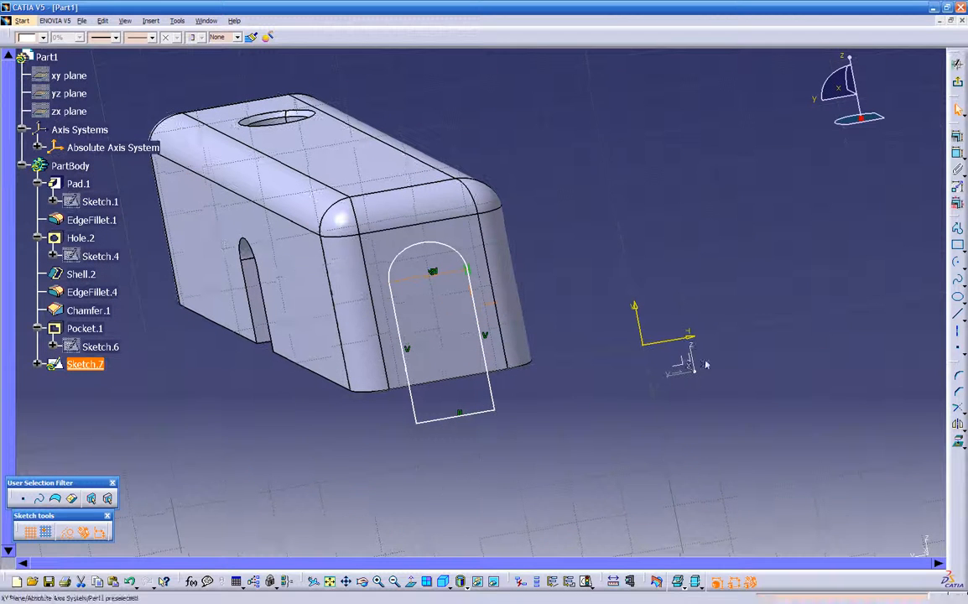
left_click(957, 65)
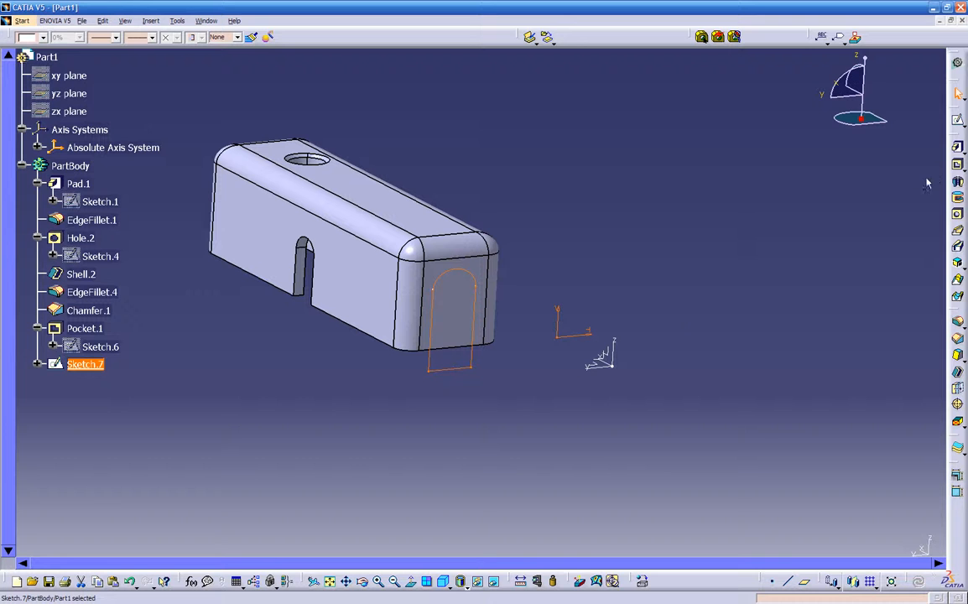
left_click(954, 164)
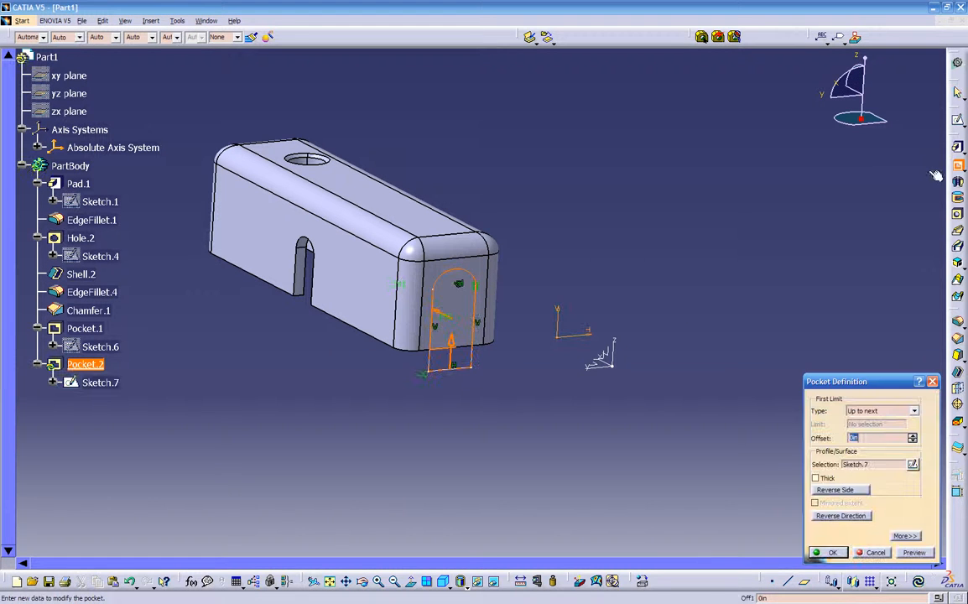
mouse_move(546, 379)
middle_mouse_down()
mouse_move(613, 402)
mouse_move(633, 379)
middle_mouse_up()
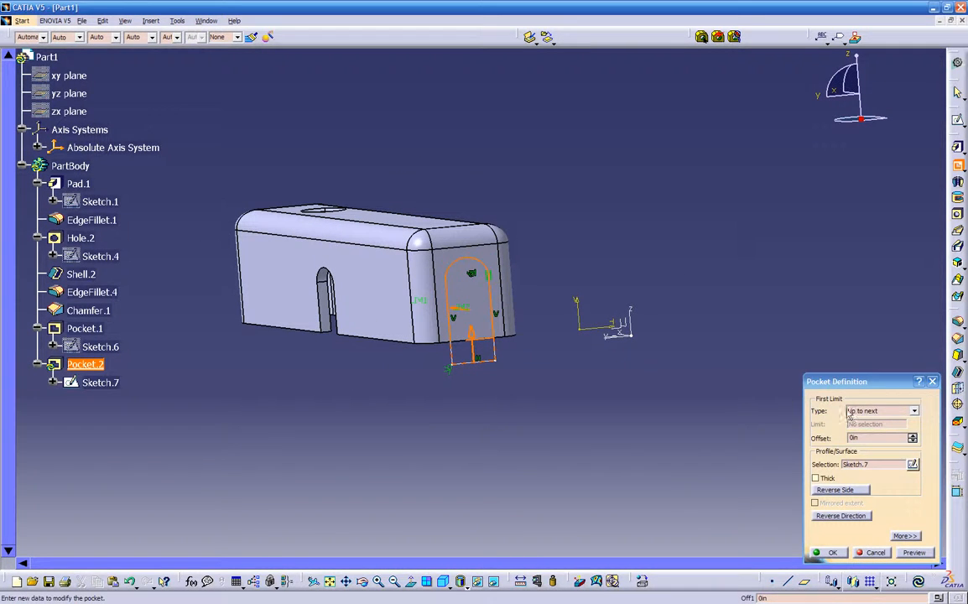
Try limiting the pocket by Dimension, stretching its depth to about 6.8 in past the block's far end
left_click(913, 410)
left_click(872, 422)
middle_click_drag(537, 437, 367, 368)
left_click_drag(384, 334, 132, 450)
middle_click_drag(122, 453, 503, 419)
Set the end-face pocket's first limit to Up to next, preview the cut and accept it
left_click(857, 411)
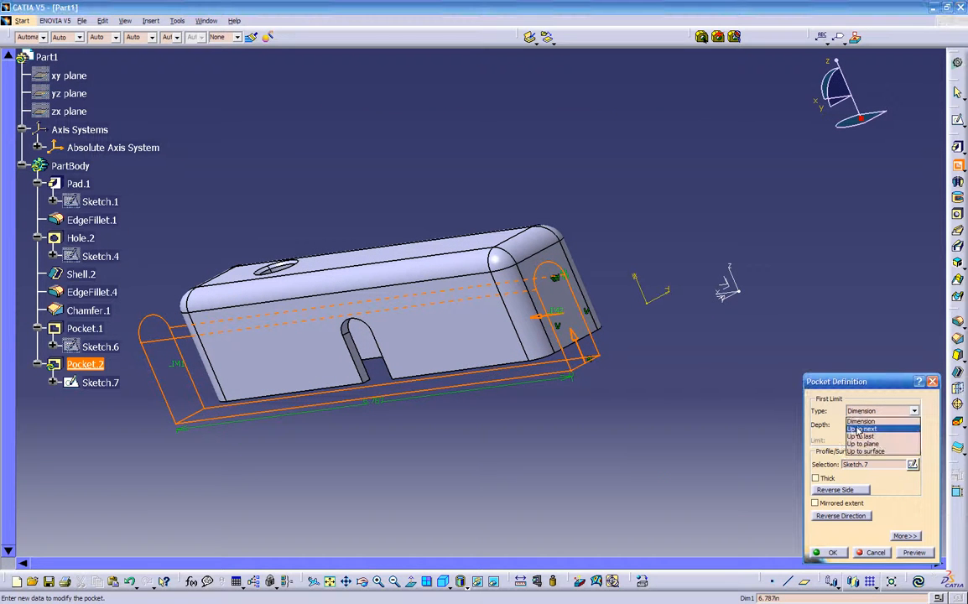
left_click(858, 429)
left_click(913, 553)
middle_click_drag(395, 335, 415, 316)
left_click(834, 552)
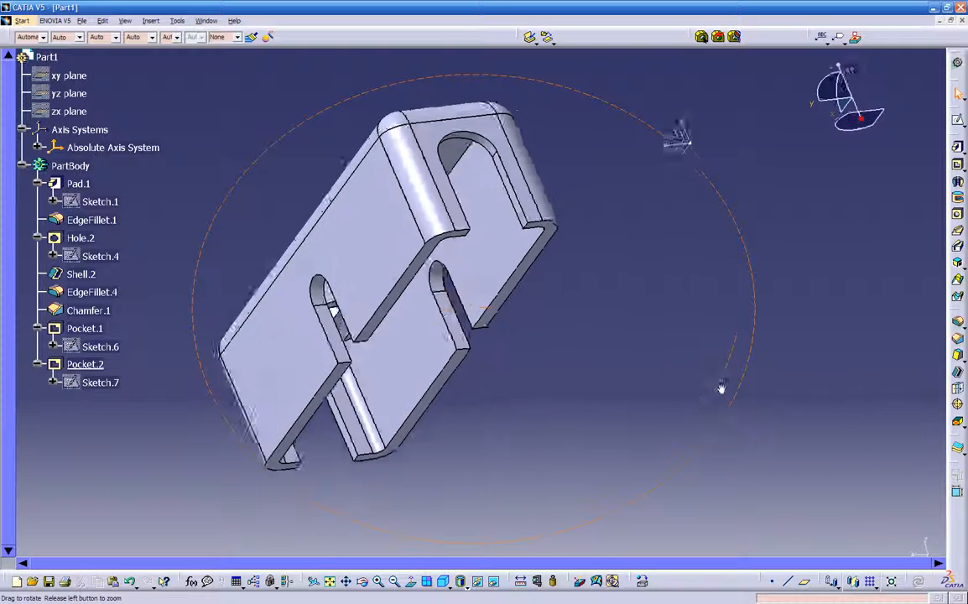